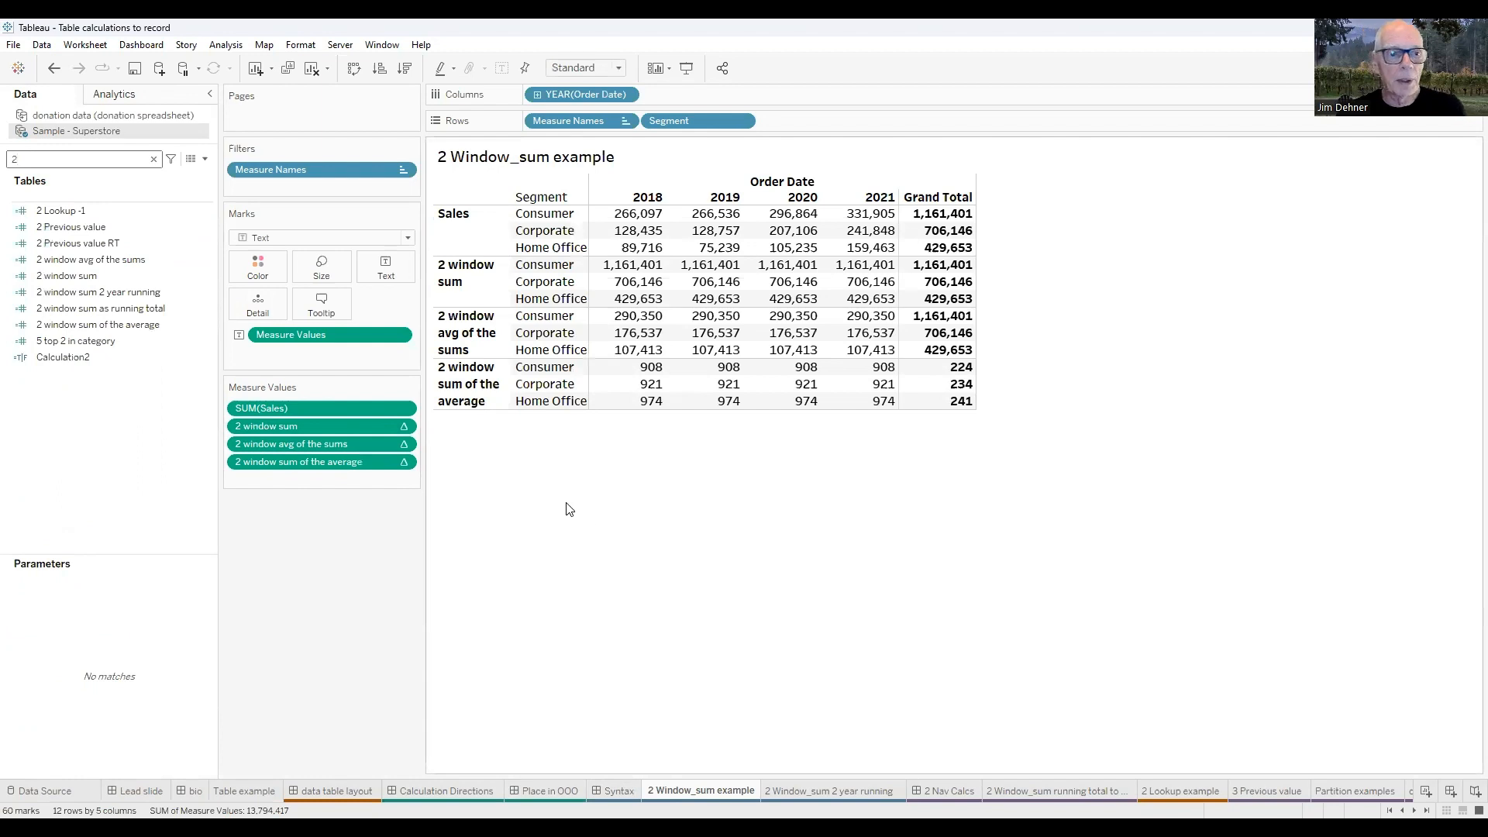
Open the 2 window sum calculated field for editing and reposition its editor window.
{"action": "right_click", "coordinate": [76, 276]}
{"action": "left_click", "coordinate": [113, 352]}
{"action": "scroll", "coordinate": [668, 586], "scroll_direction": "up", "scroll_amount": 2}
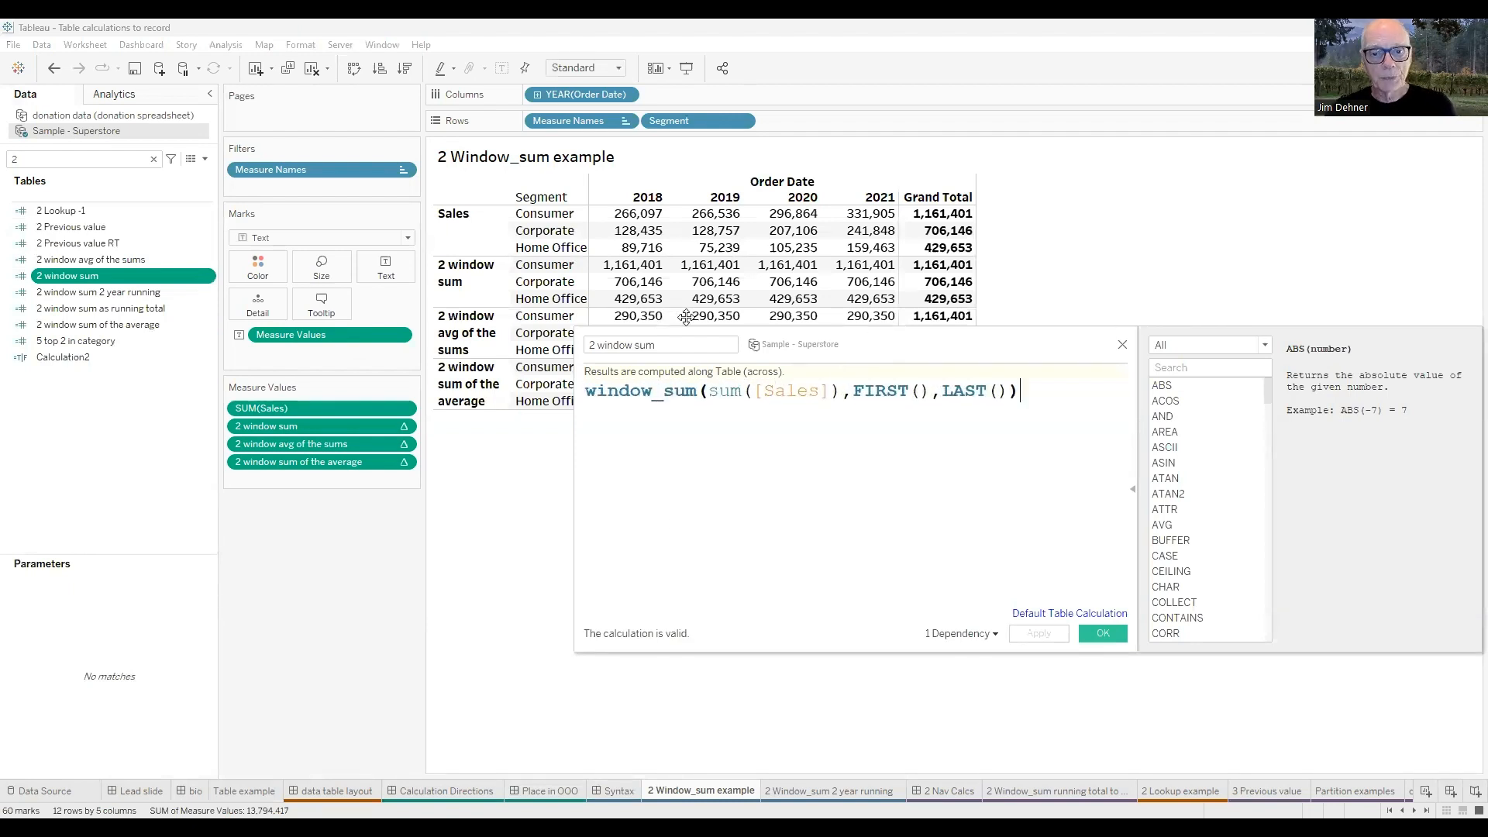
{"action": "left_click_drag", "start_coordinate": [687, 316], "coordinate": [450, 300]}
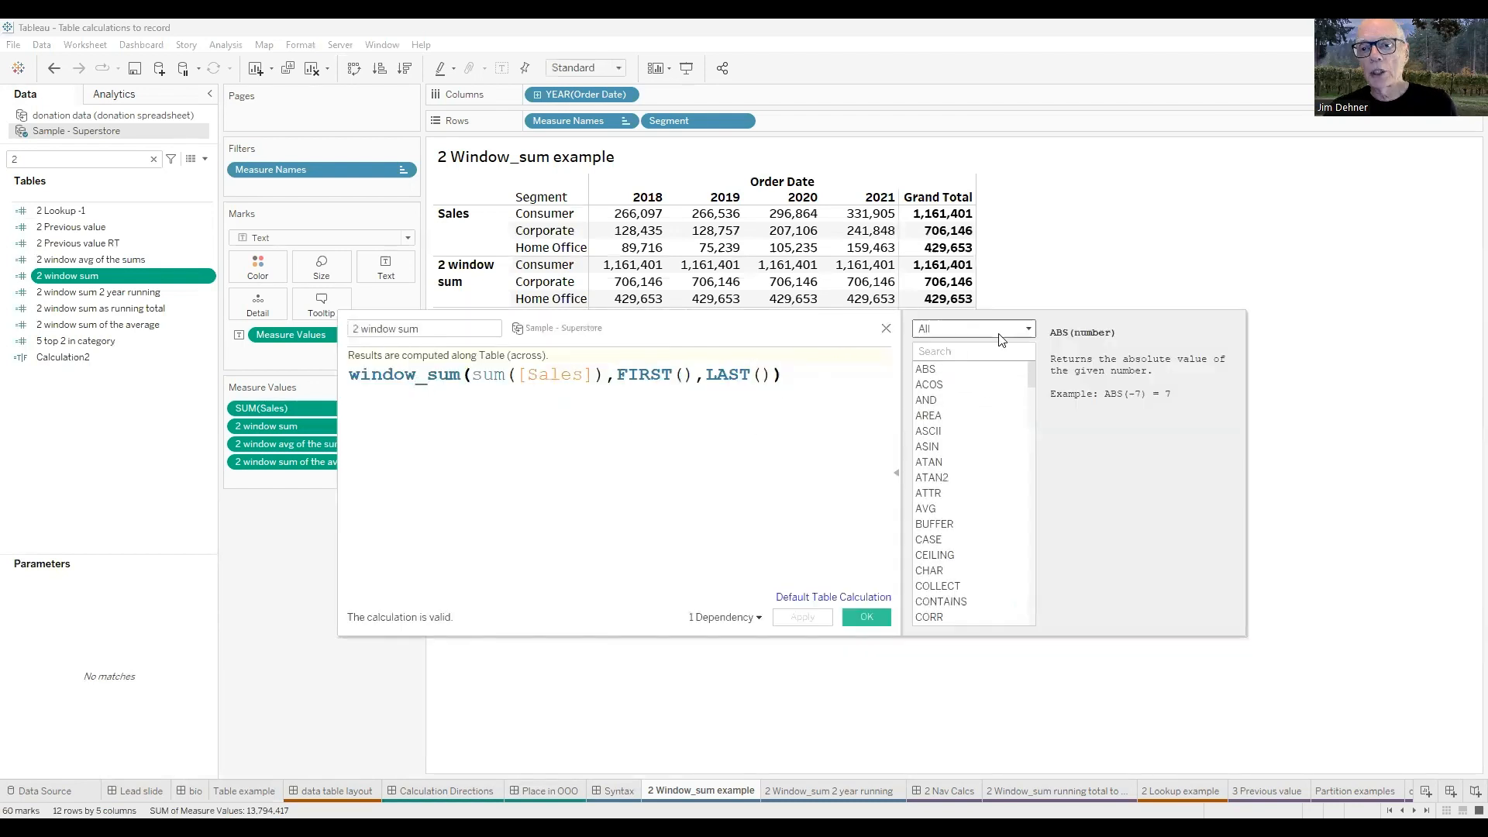
Filter the function reference to Table Calculation functions and browse the list, including the WINDOW functions.
{"action": "left_click", "coordinate": [1028, 331]}
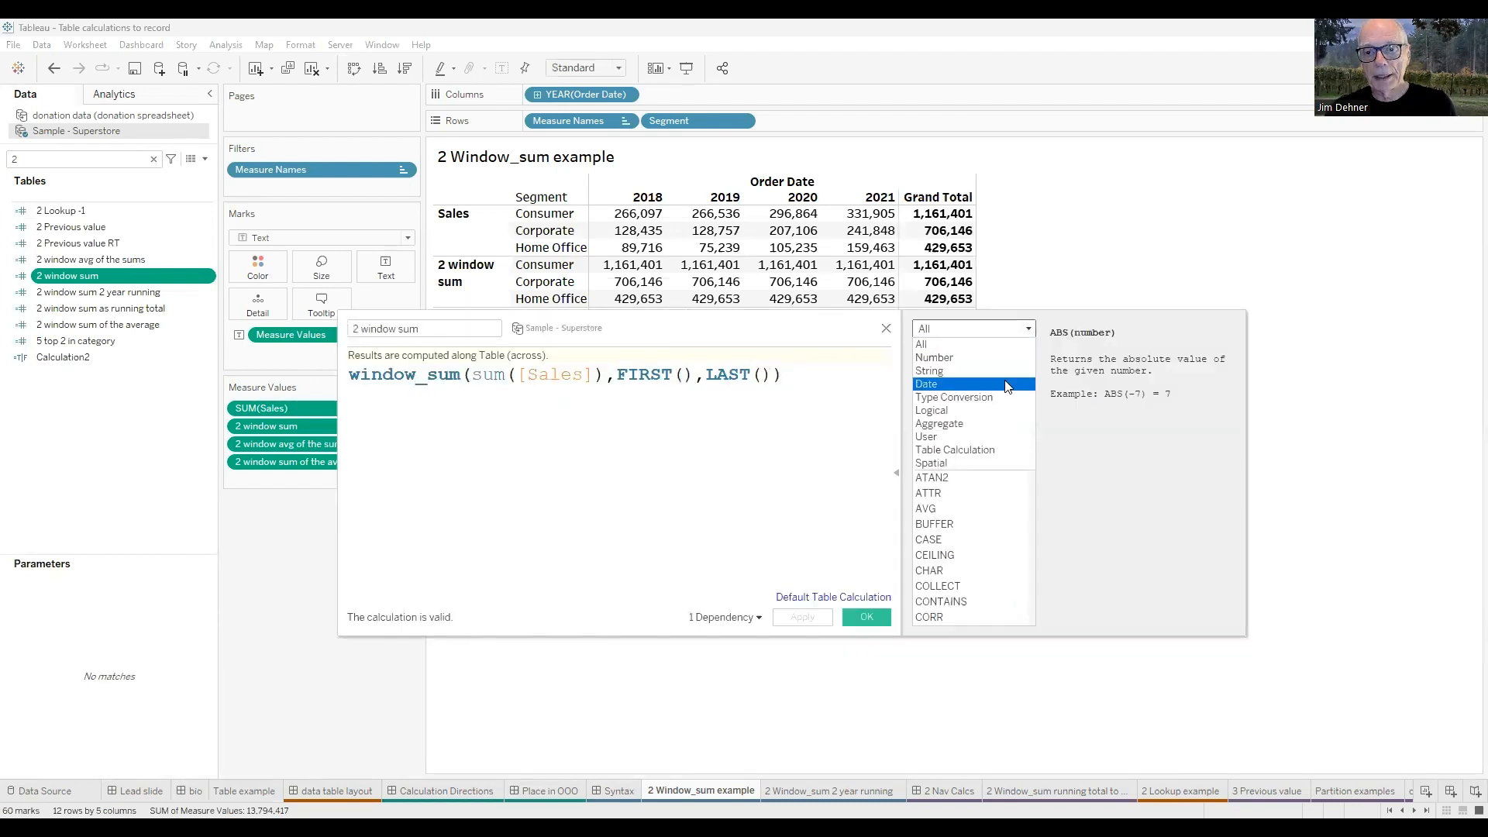
{"action": "left_click", "coordinate": [958, 451]}
{"action": "scroll", "coordinate": [969, 465], "scroll_direction": "down", "scroll_amount": 6}
{"action": "scroll", "coordinate": [969, 472], "scroll_direction": "up", "scroll_amount": 3}
{"action": "scroll", "coordinate": [969, 476], "scroll_direction": "down", "scroll_amount": 9}
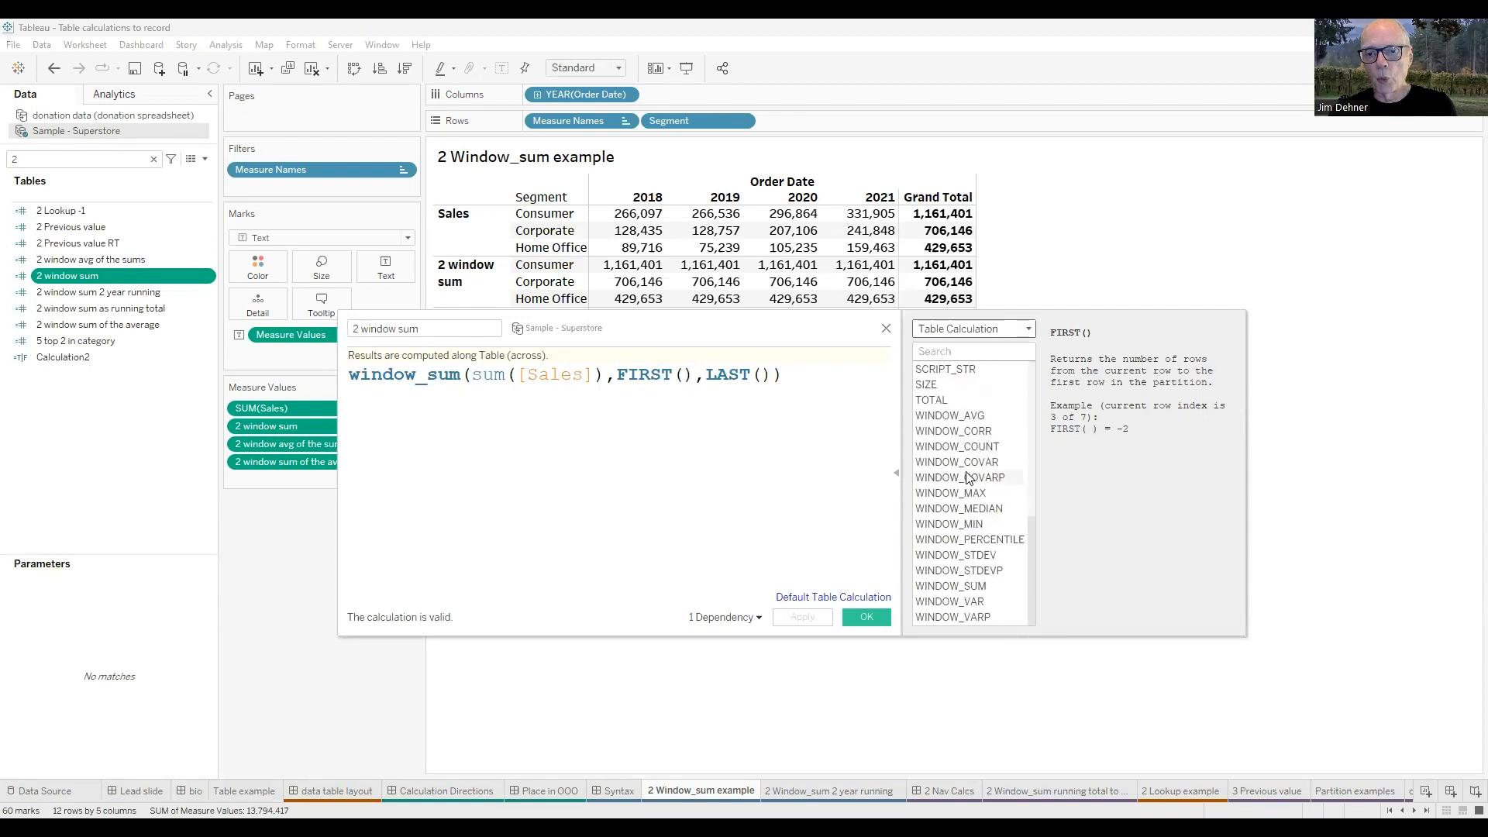
{"action": "scroll", "coordinate": [981, 535], "scroll_direction": "up", "scroll_amount": 9}
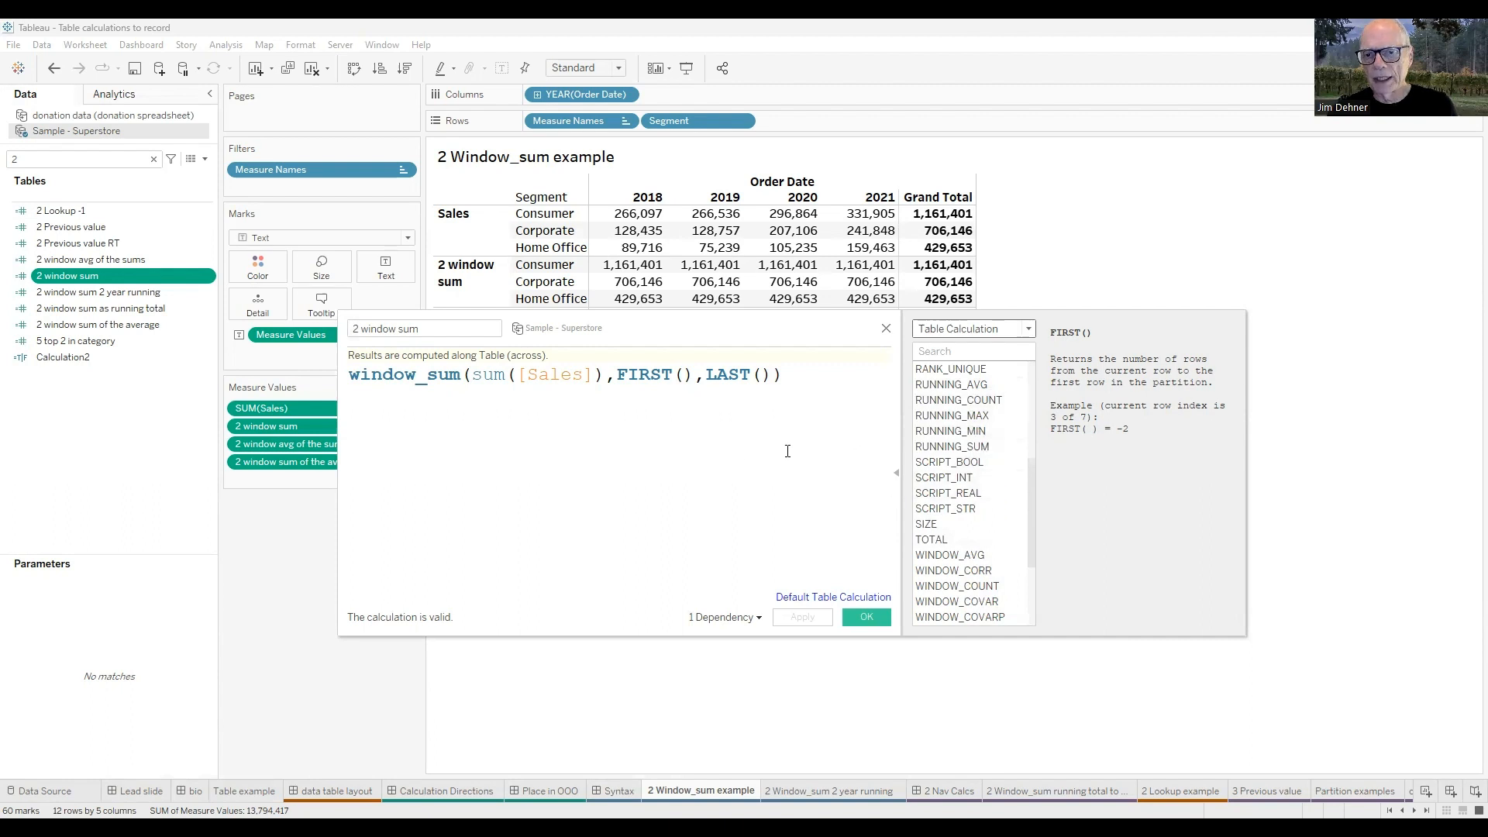
Read the WINDOW_SUM reference and examine the sum([Sales]), FIRST() and LAST() arguments in the 2 window sum formula.
{"action": "left_click", "coordinate": [439, 385]}
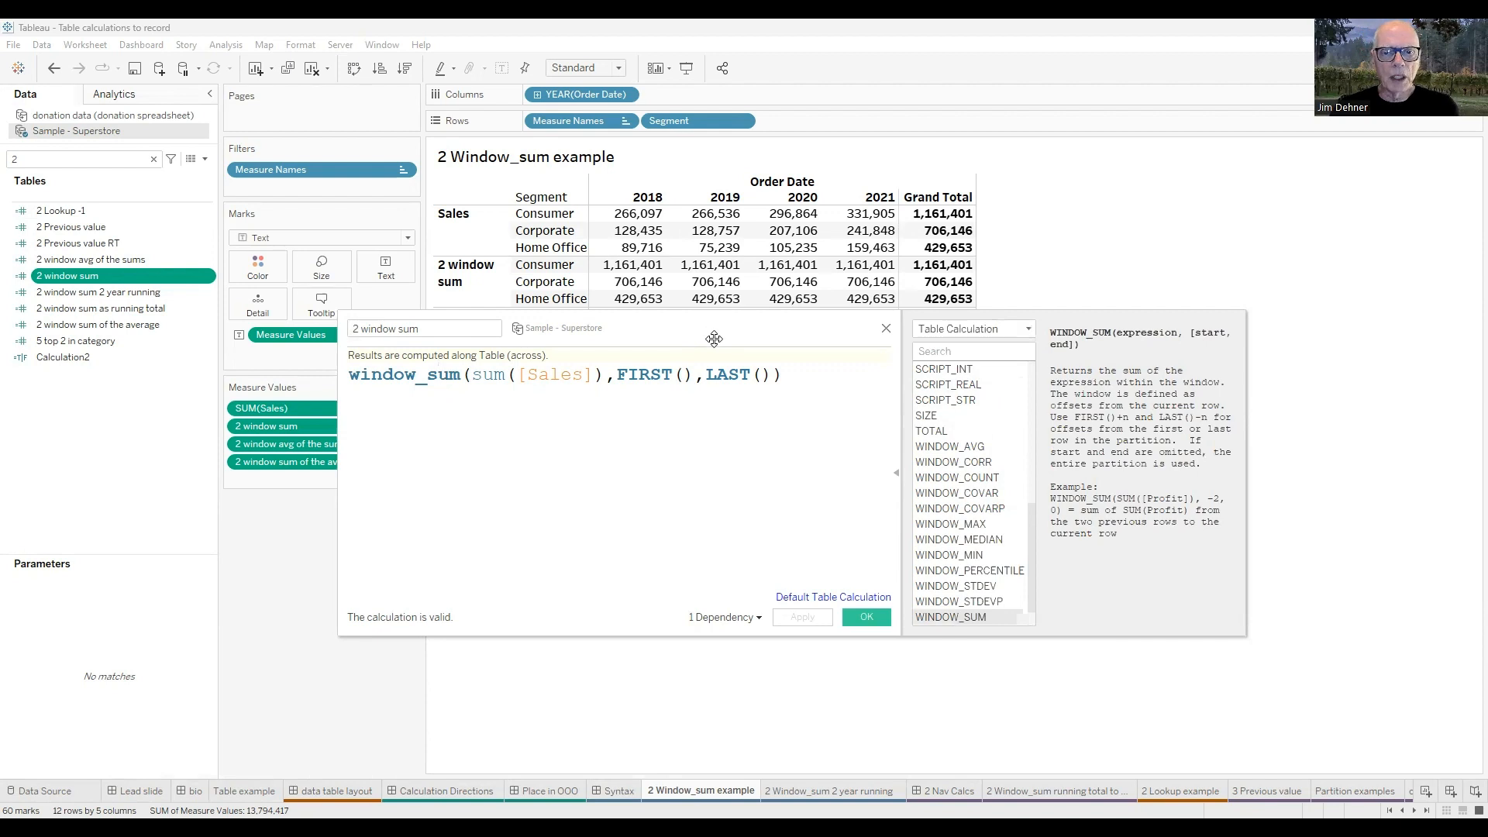
{"action": "left_click_drag", "start_coordinate": [717, 339], "coordinate": [741, 337]}
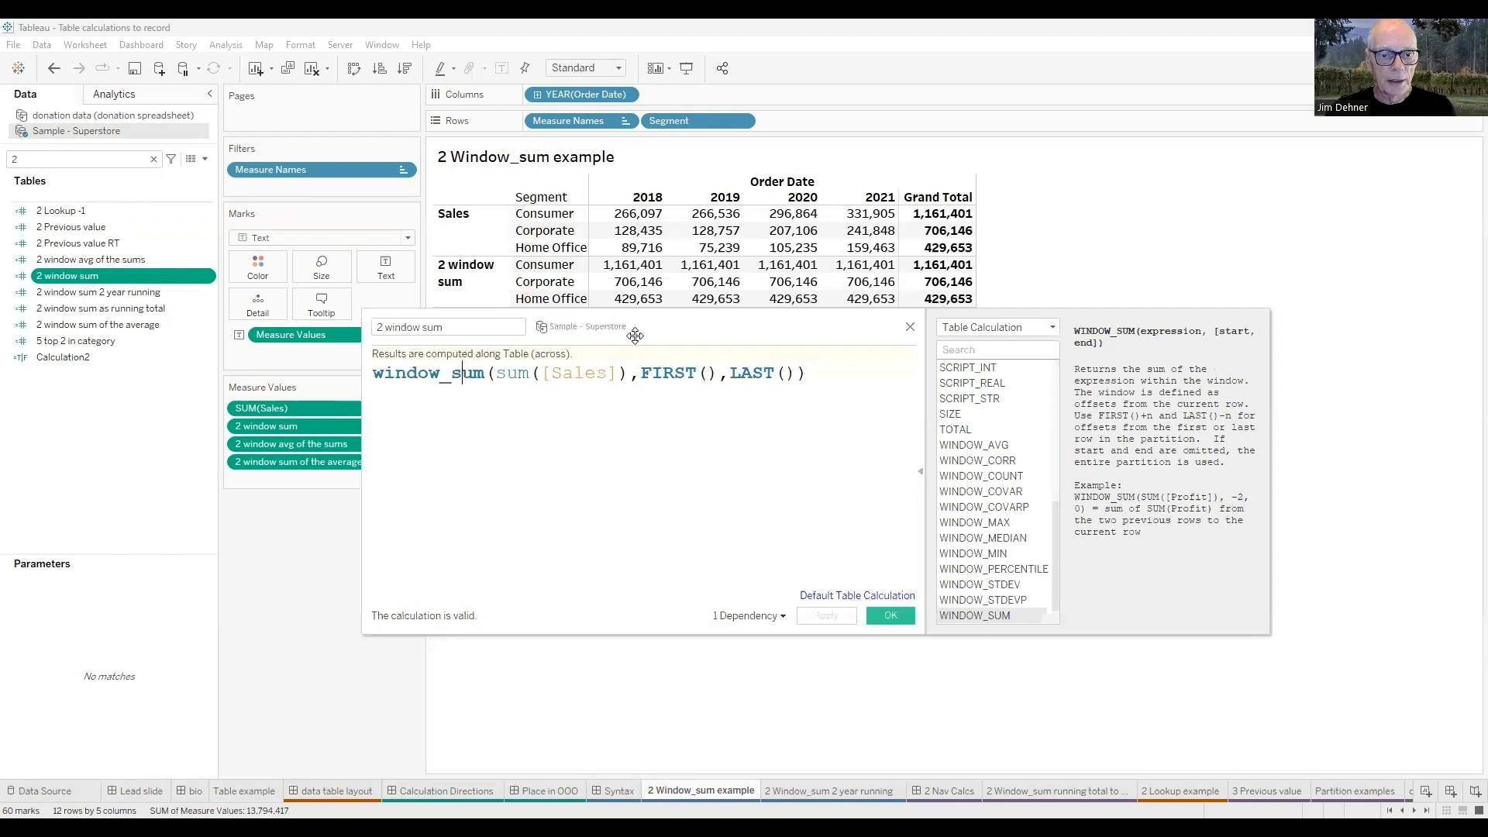
{"action": "left_click_drag", "start_coordinate": [634, 335], "coordinate": [695, 332]}
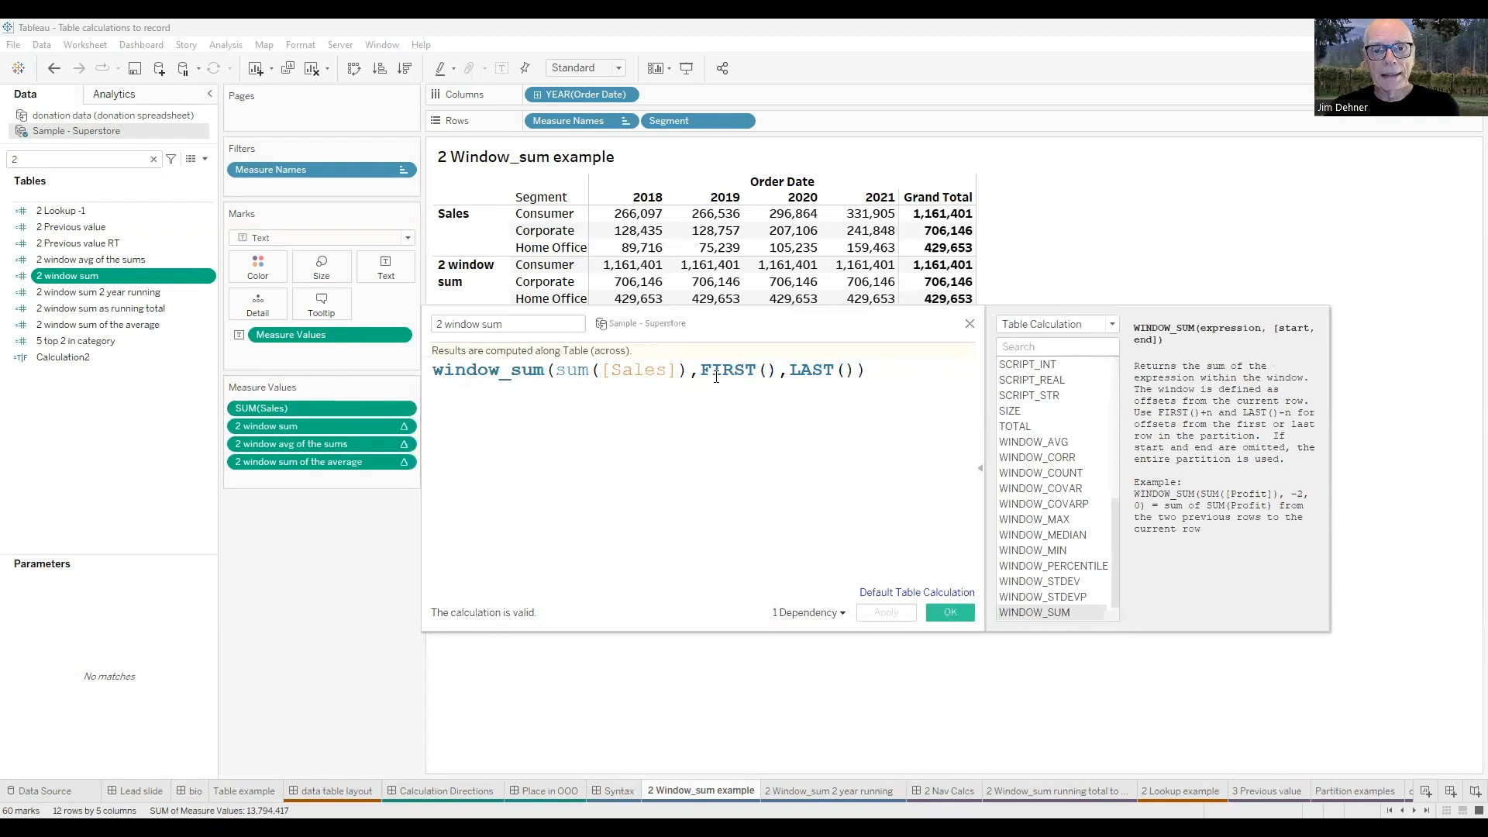
{"action": "left_click_drag", "start_coordinate": [704, 371], "coordinate": [856, 370]}
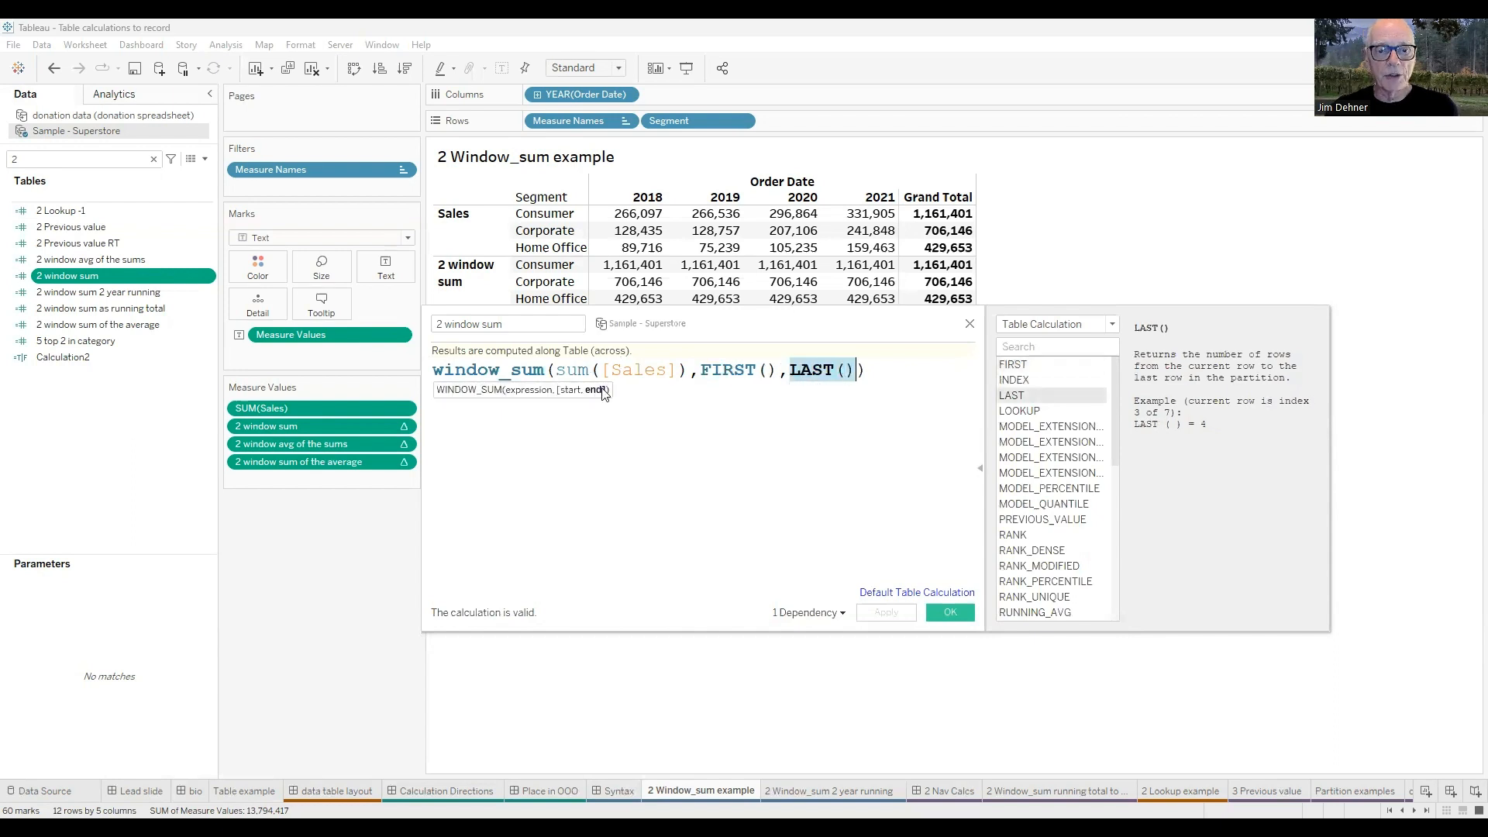
{"action": "left_click", "coordinate": [666, 469]}
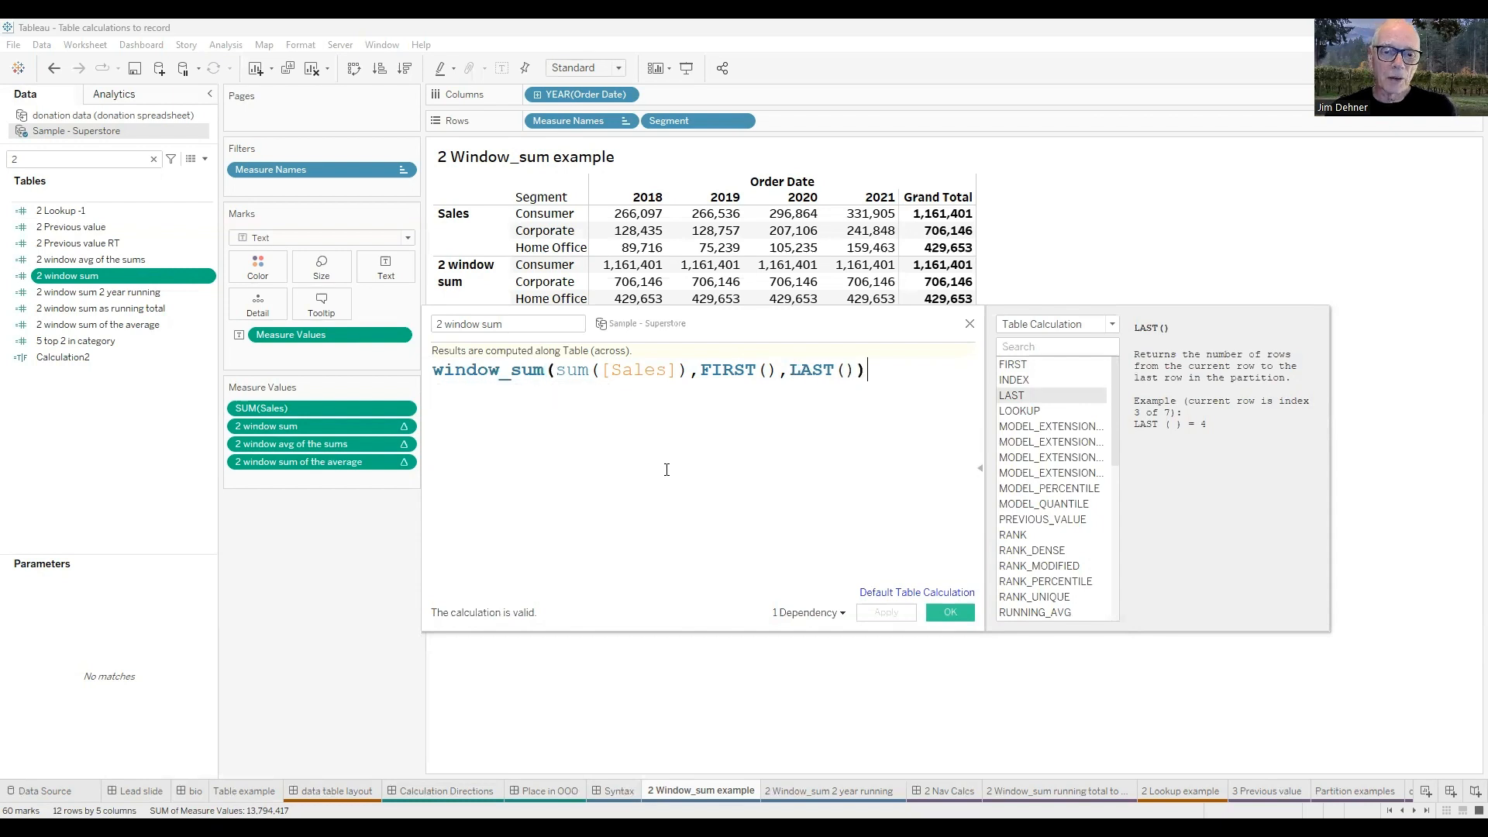
{"action": "left_click_drag", "start_coordinate": [556, 372], "coordinate": [681, 371]}
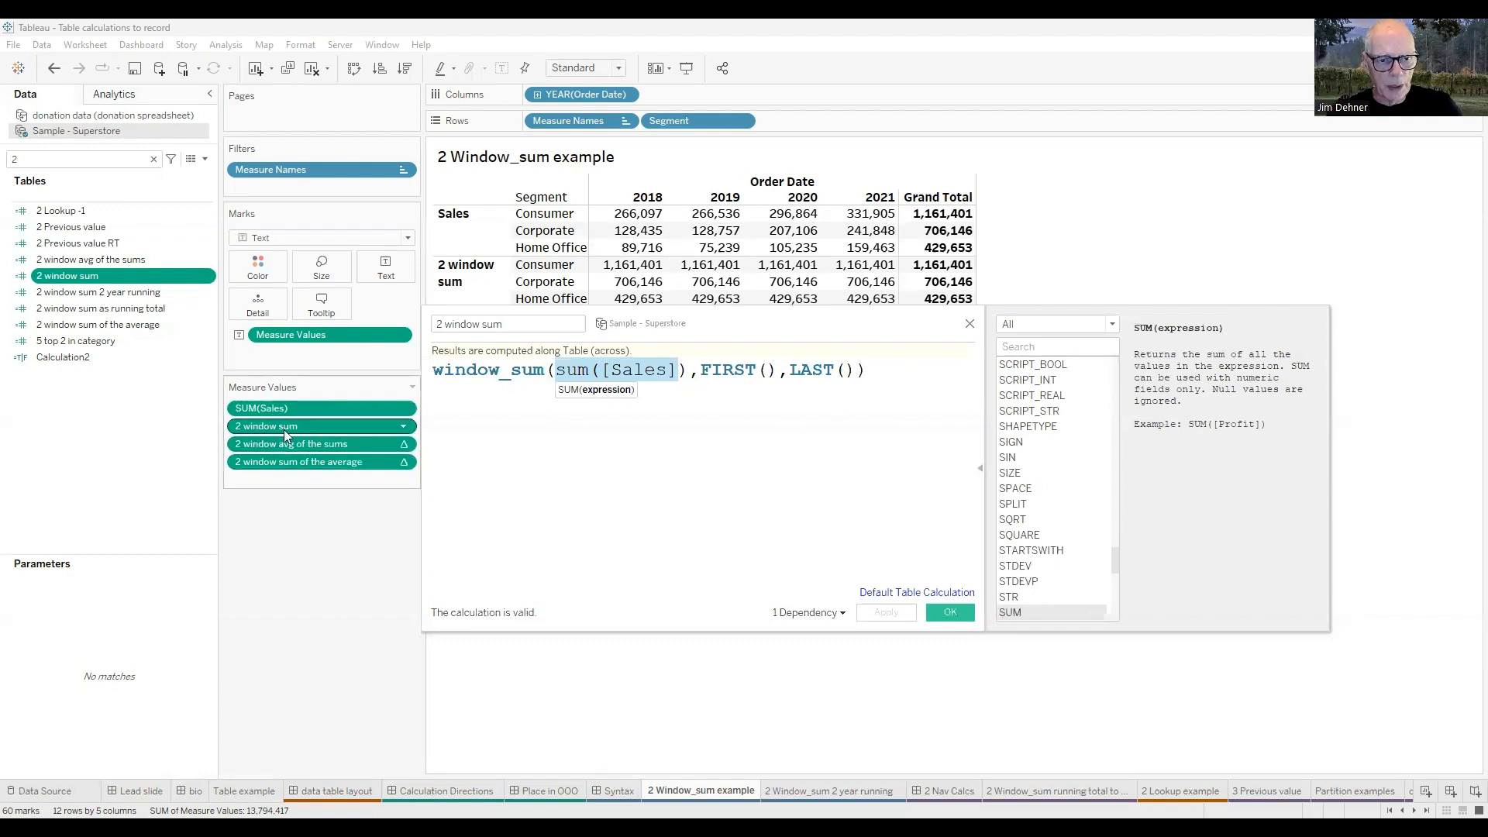
Inspect the table calculation settings of 2 window sum, trying Table (down) before restoring Table (across).
{"action": "left_click", "coordinate": [404, 428]}
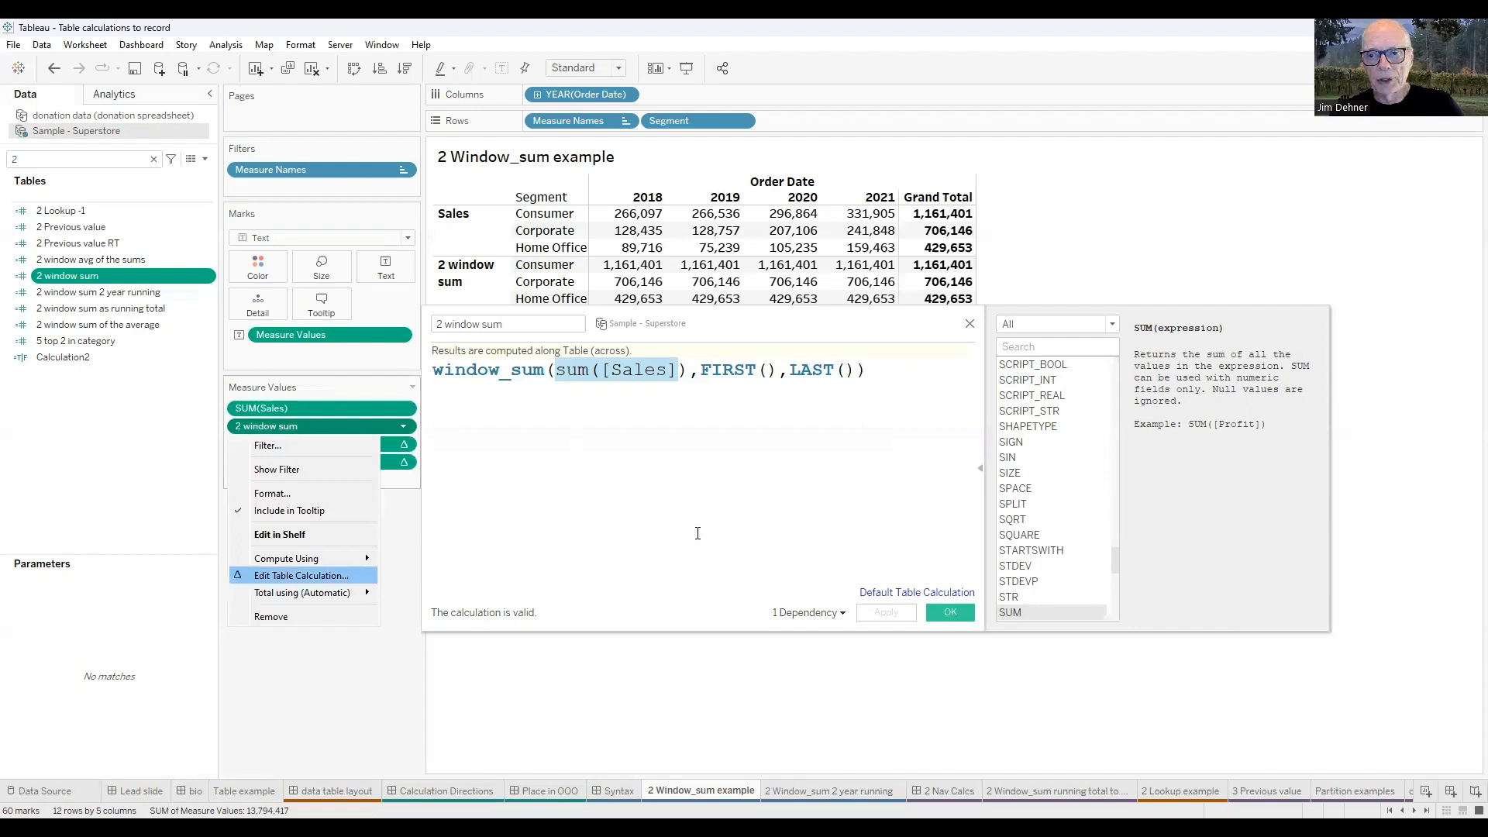
{"action": "left_click_drag", "start_coordinate": [1262, 220], "coordinate": [1181, 195]}
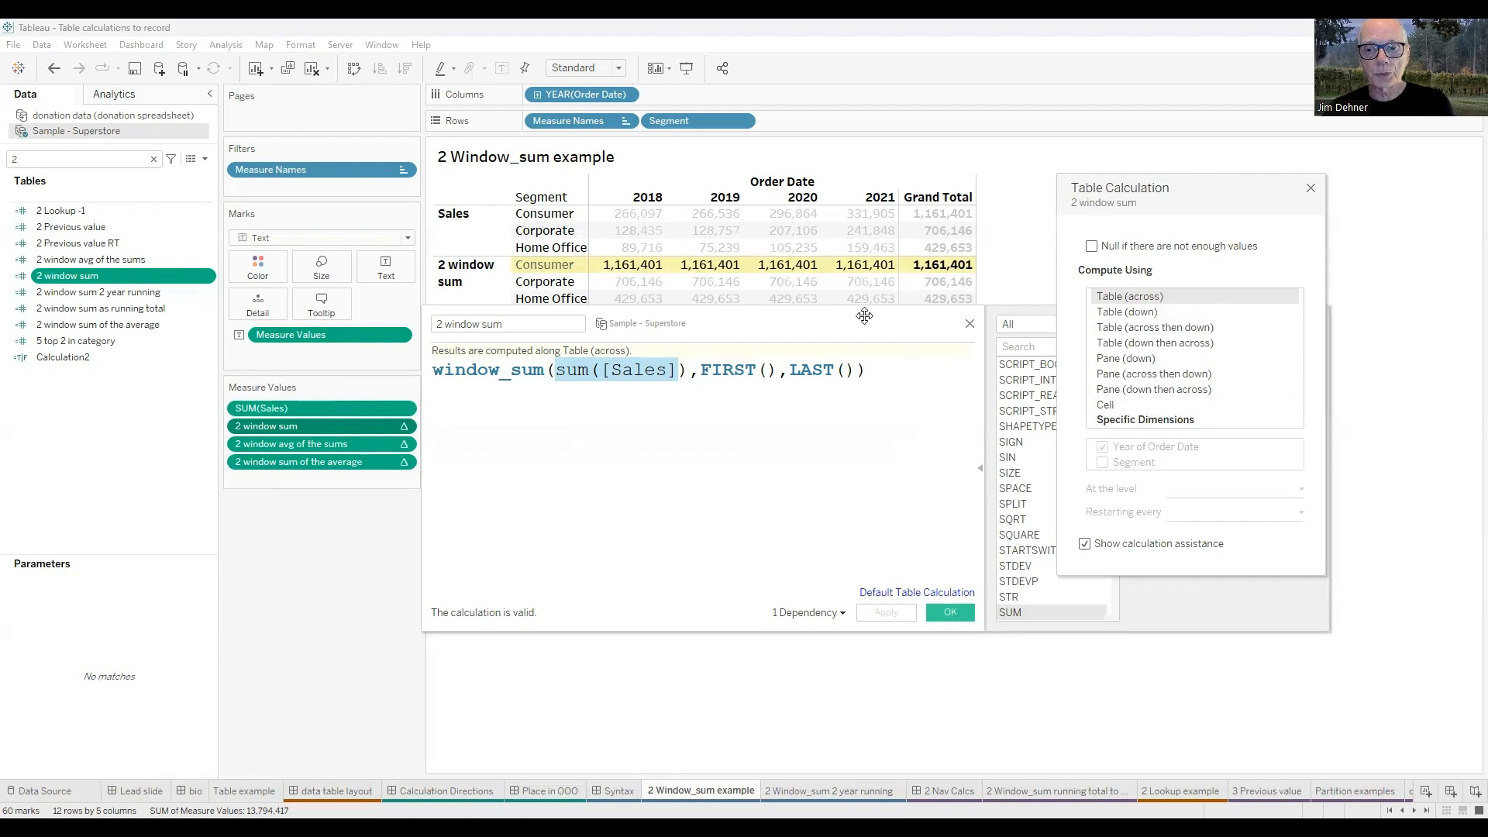
{"action": "left_click", "coordinate": [1108, 314]}
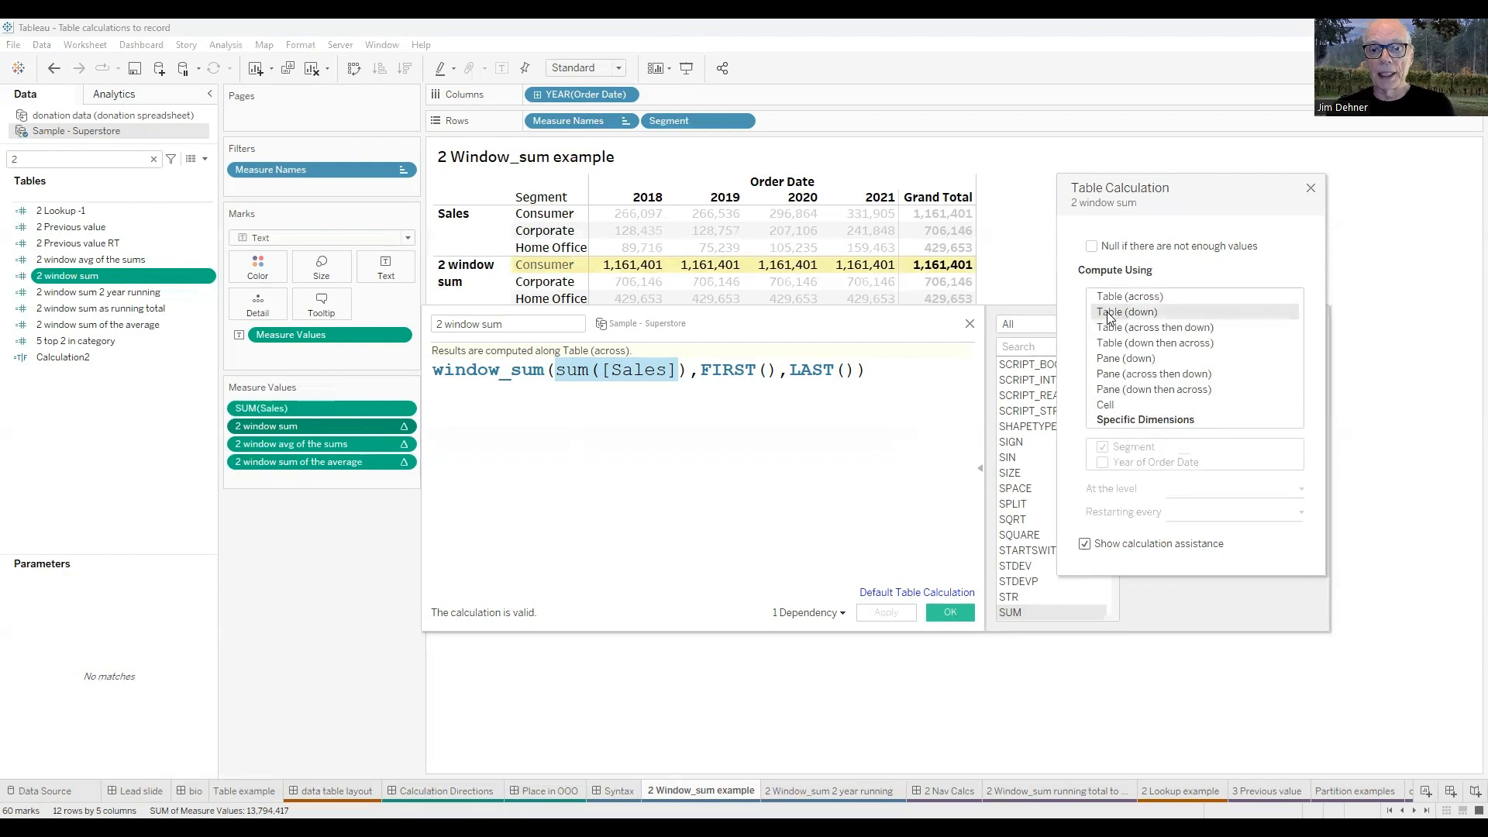
{"action": "left_click", "coordinate": [1117, 298]}
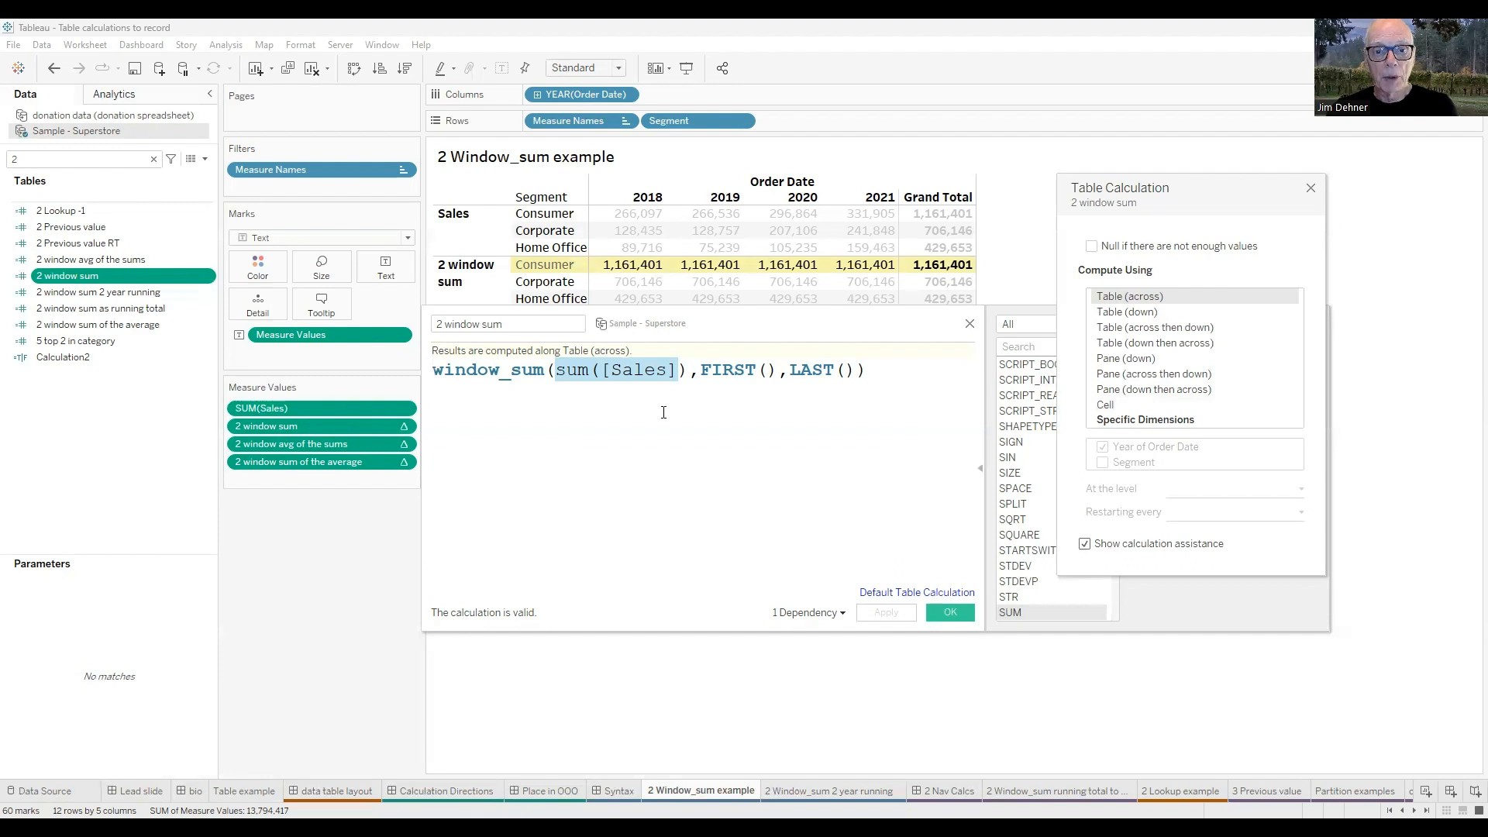
{"action": "left_click", "coordinate": [1310, 191]}
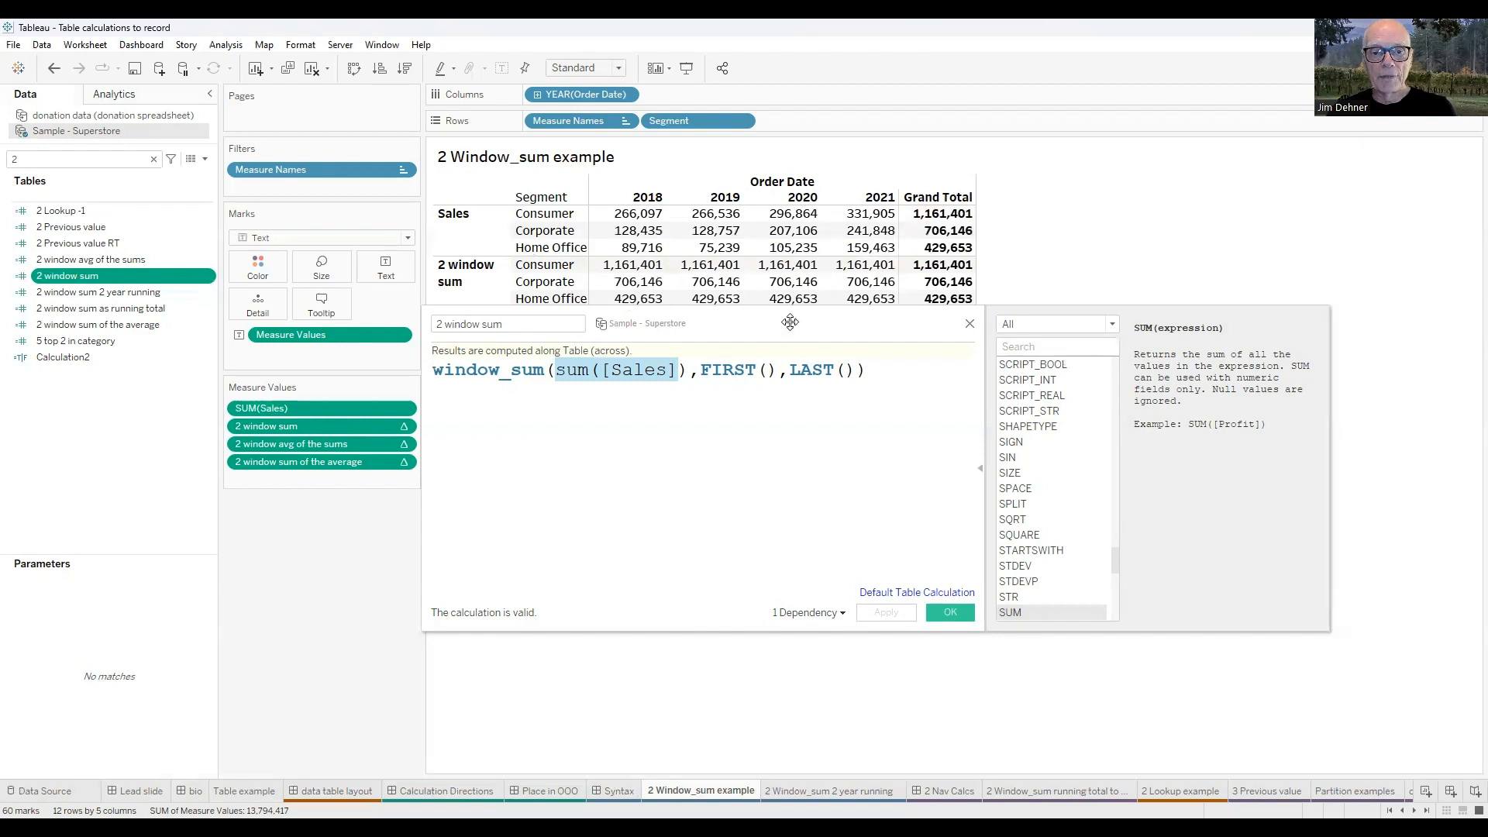
Compare the 2 window sum formula with the table rows and close its editor.
{"action": "left_click_drag", "start_coordinate": [790, 321], "coordinate": [799, 309]}
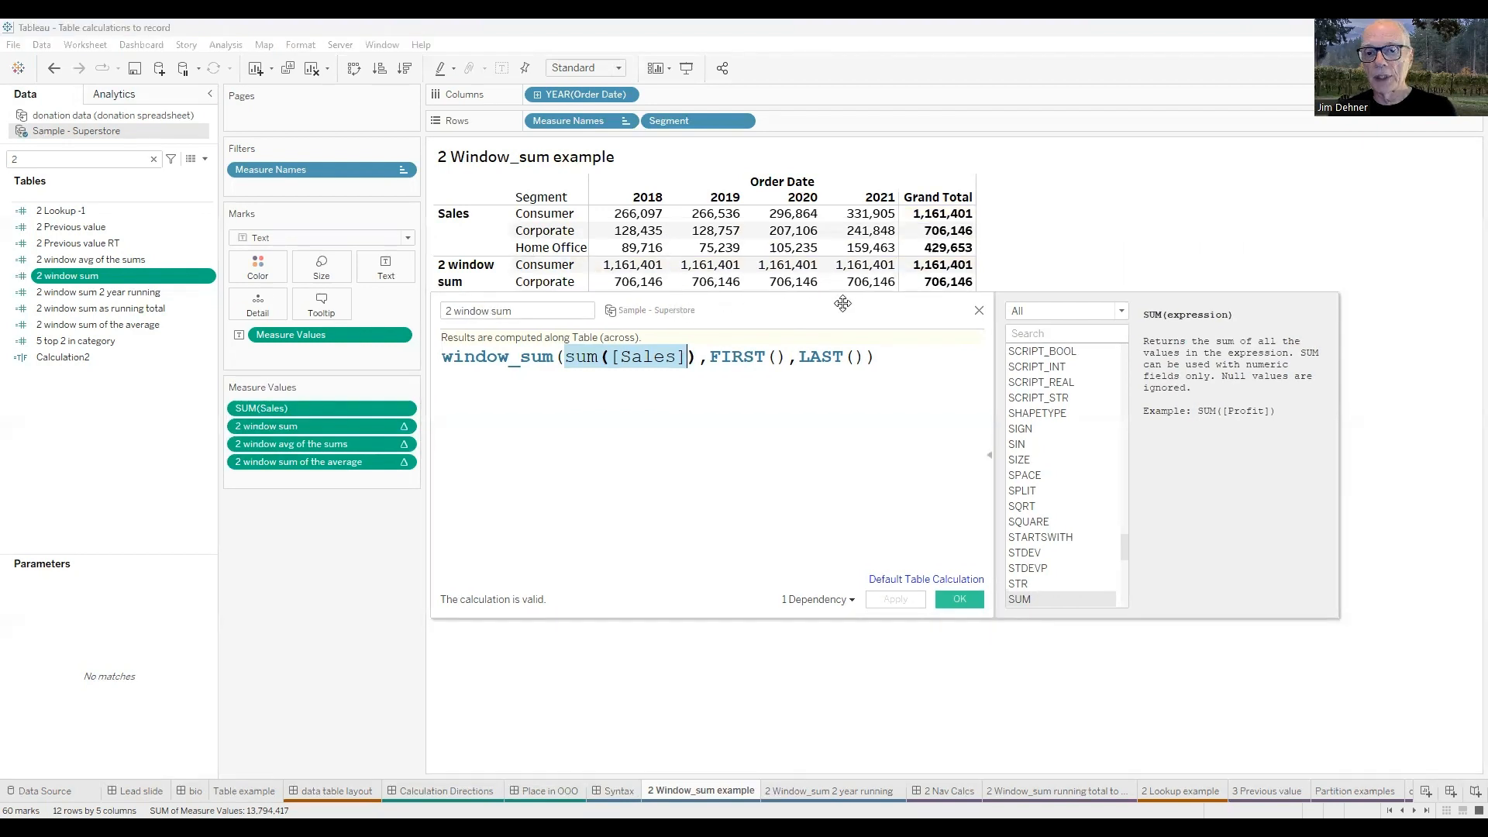
{"action": "left_click_drag", "start_coordinate": [845, 304], "coordinate": [848, 324]}
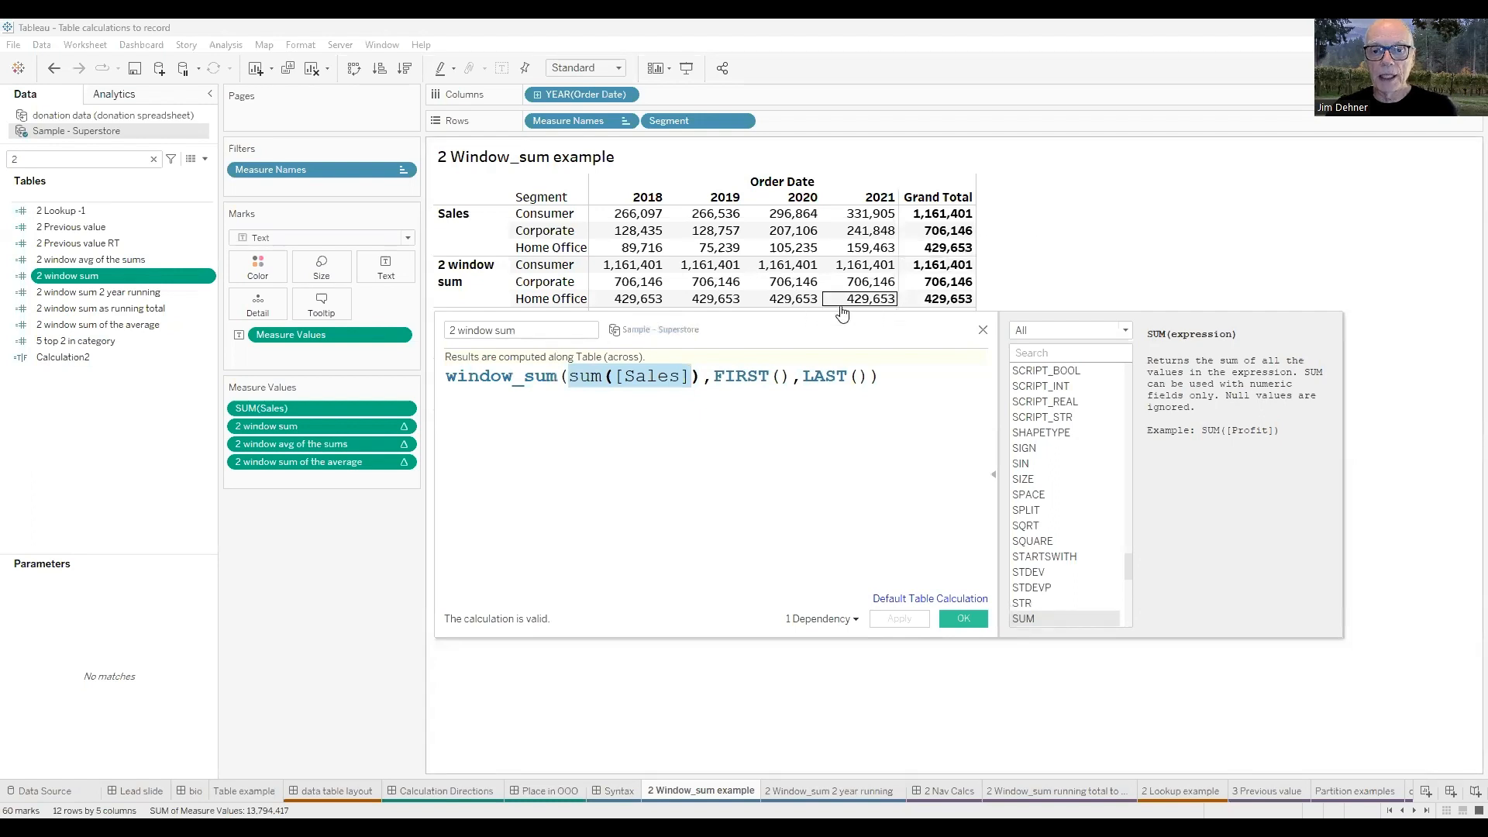
{"action": "left_click", "coordinate": [983, 332]}
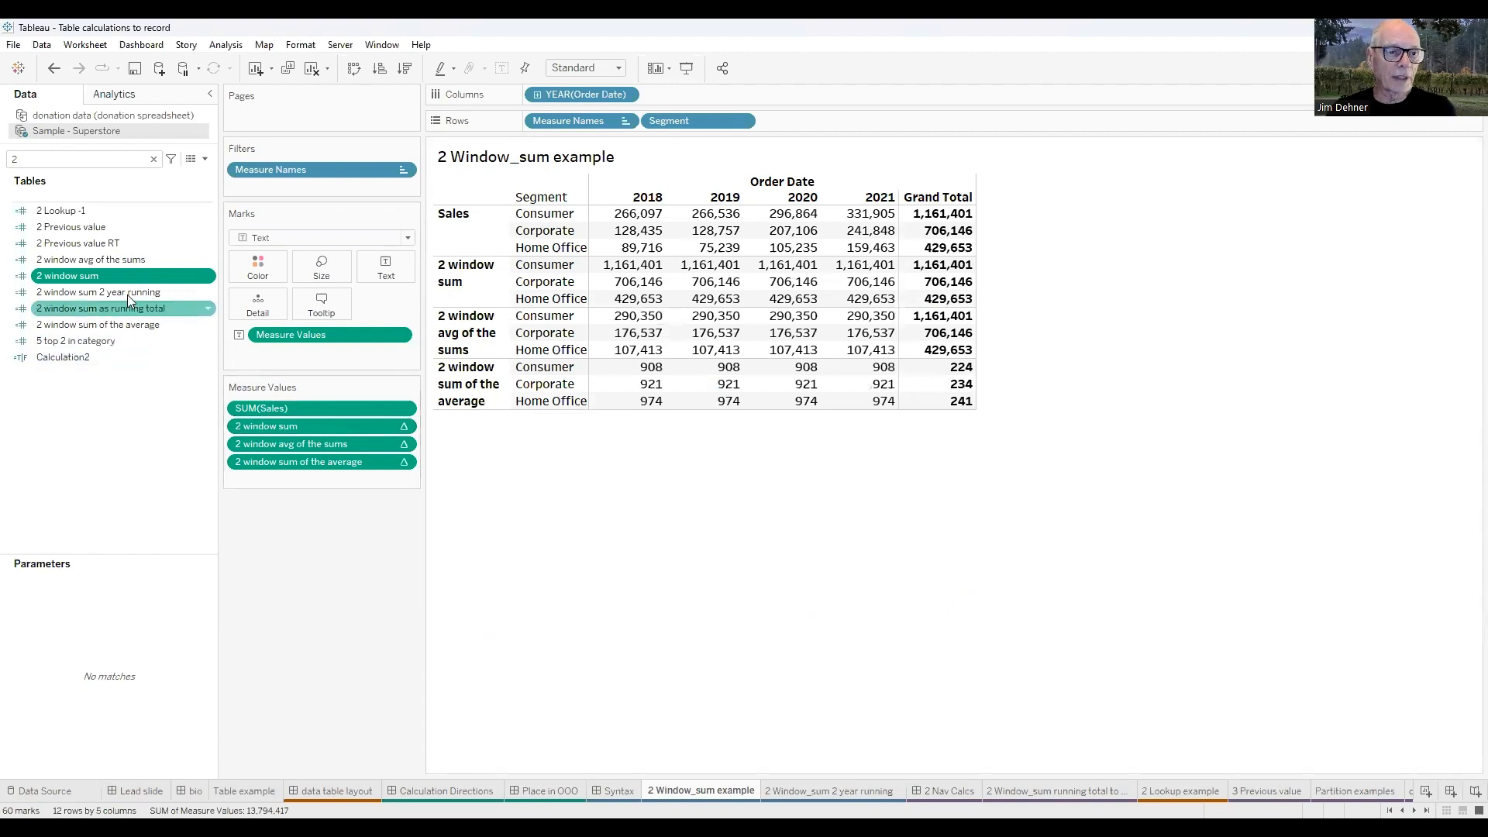
Review the formulas of the 2 window avg of the sums and 2 window sum of the average calculated fields.
{"action": "right_click", "coordinate": [88, 259]}
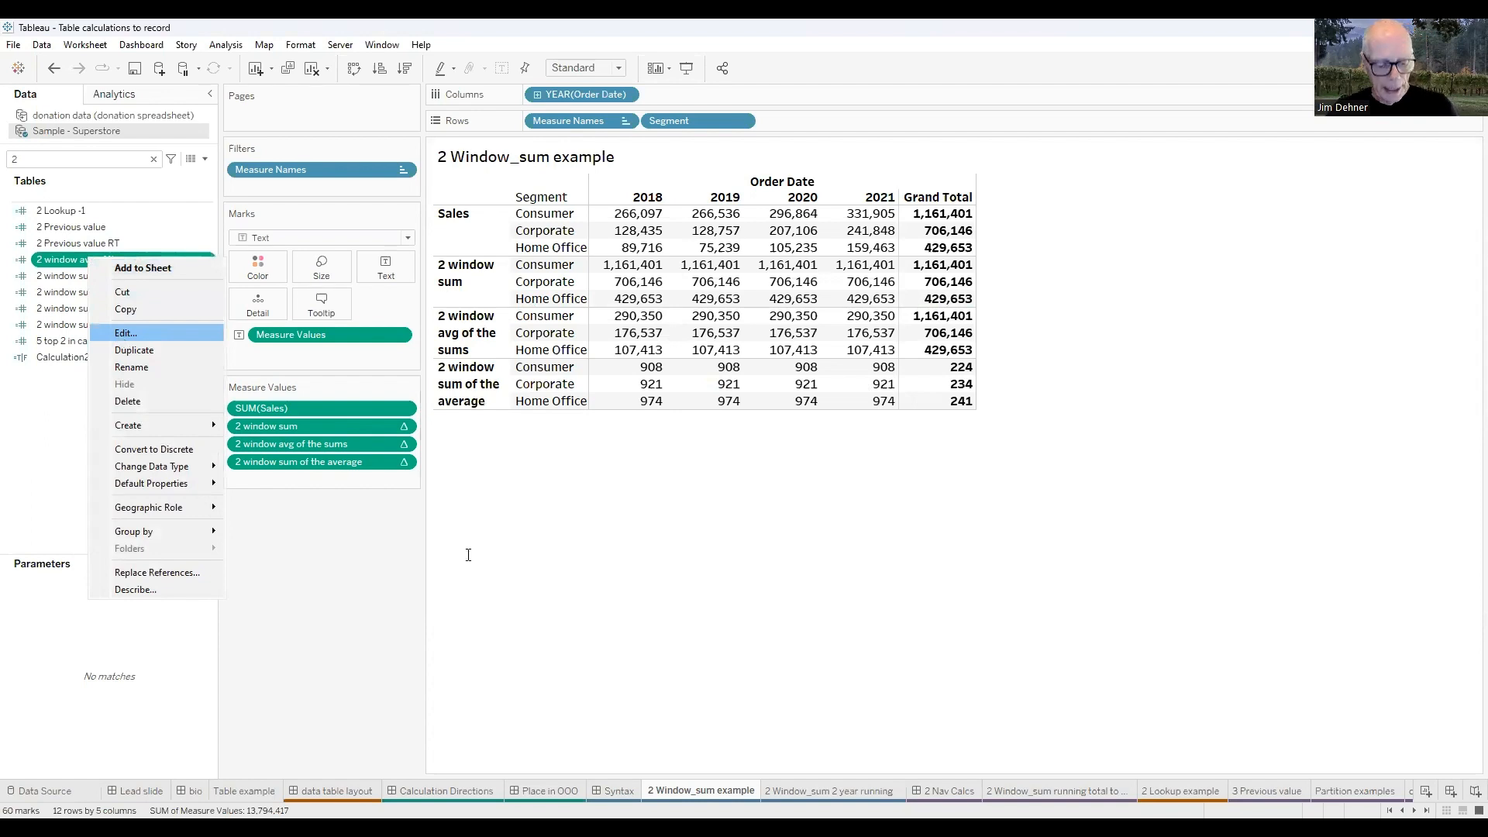
{"action": "key", "text": "Return"}
{"action": "scroll", "coordinate": [632, 535], "scroll_direction": "up", "scroll_amount": 4}
{"action": "scroll", "coordinate": [632, 533], "scroll_direction": "up", "scroll_amount": 1}
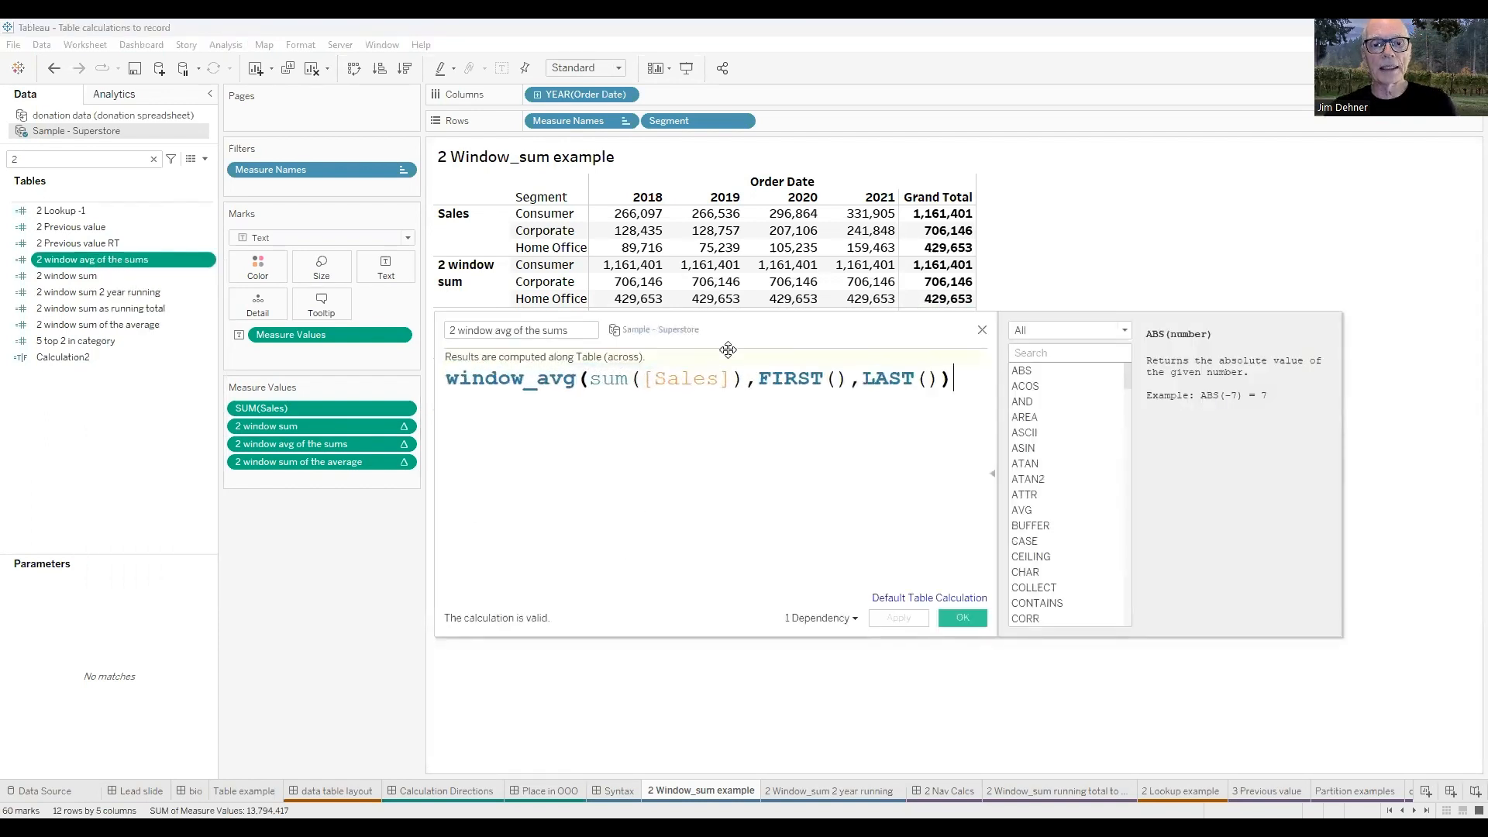
{"action": "left_click_drag", "start_coordinate": [728, 349], "coordinate": [705, 396]}
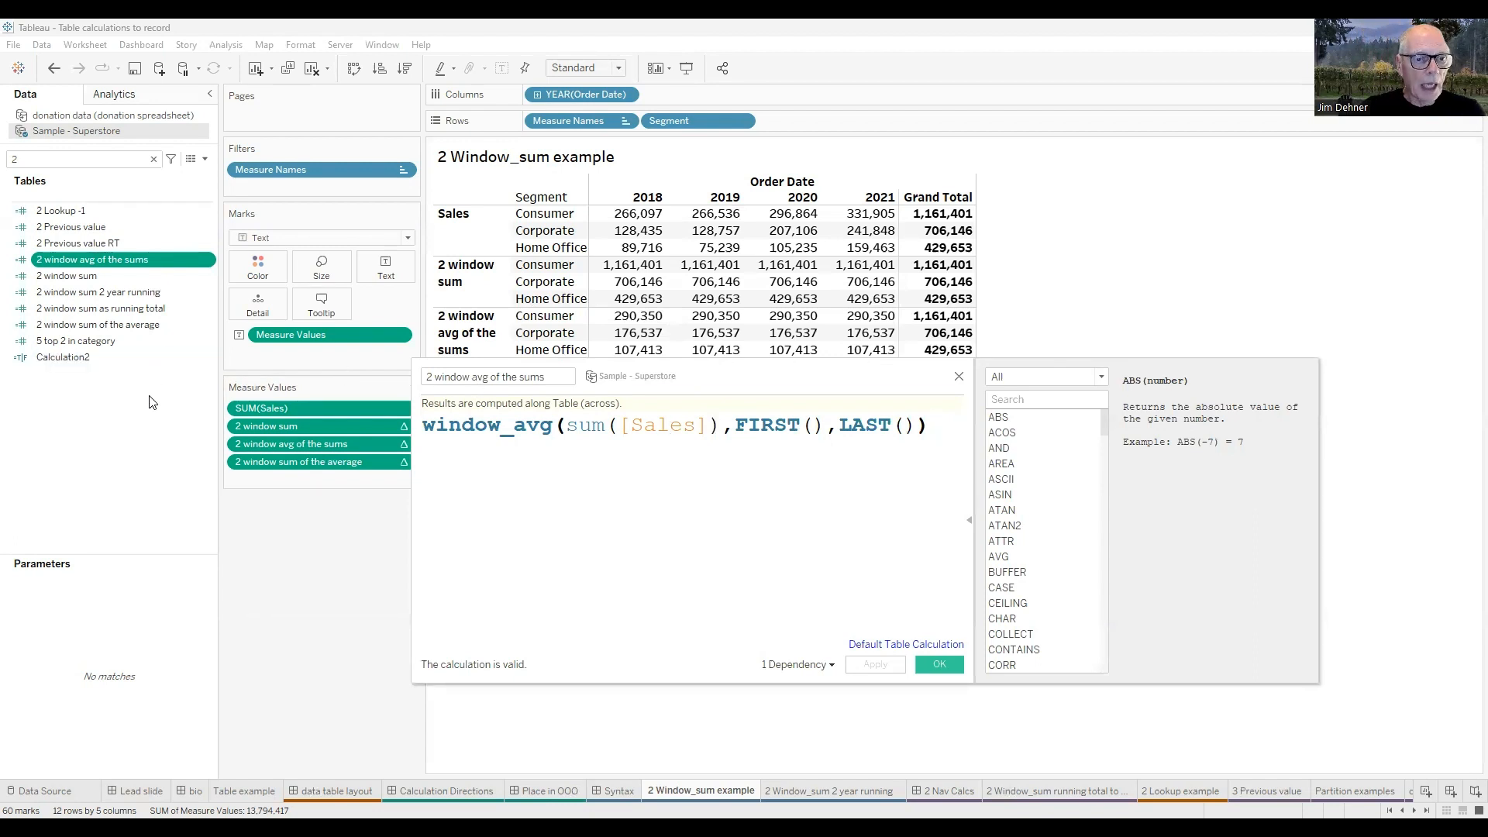
{"action": "right_click", "coordinate": [128, 327]}
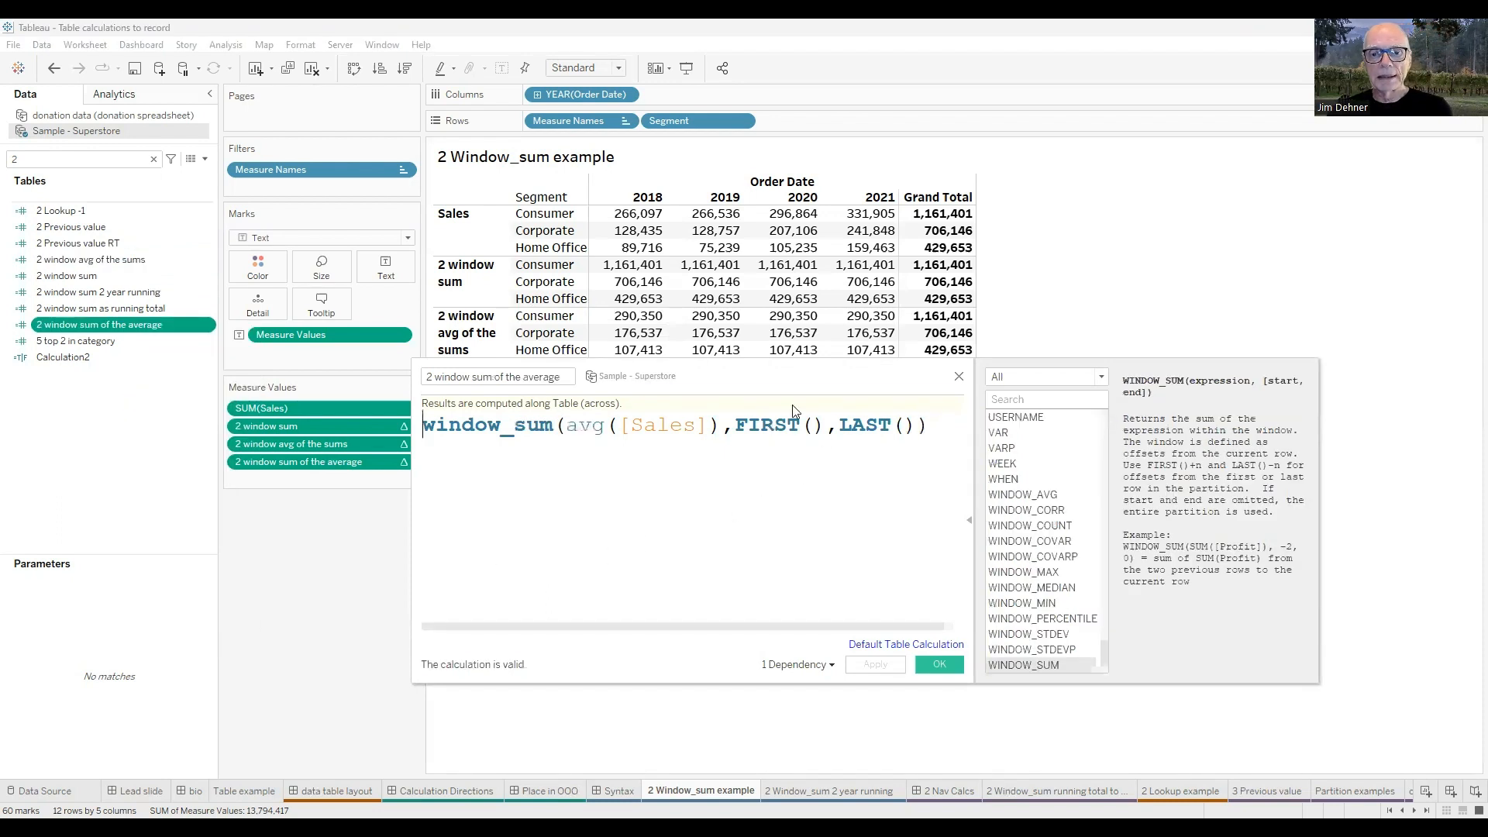
{"action": "left_click_drag", "start_coordinate": [808, 388], "coordinate": [834, 386]}
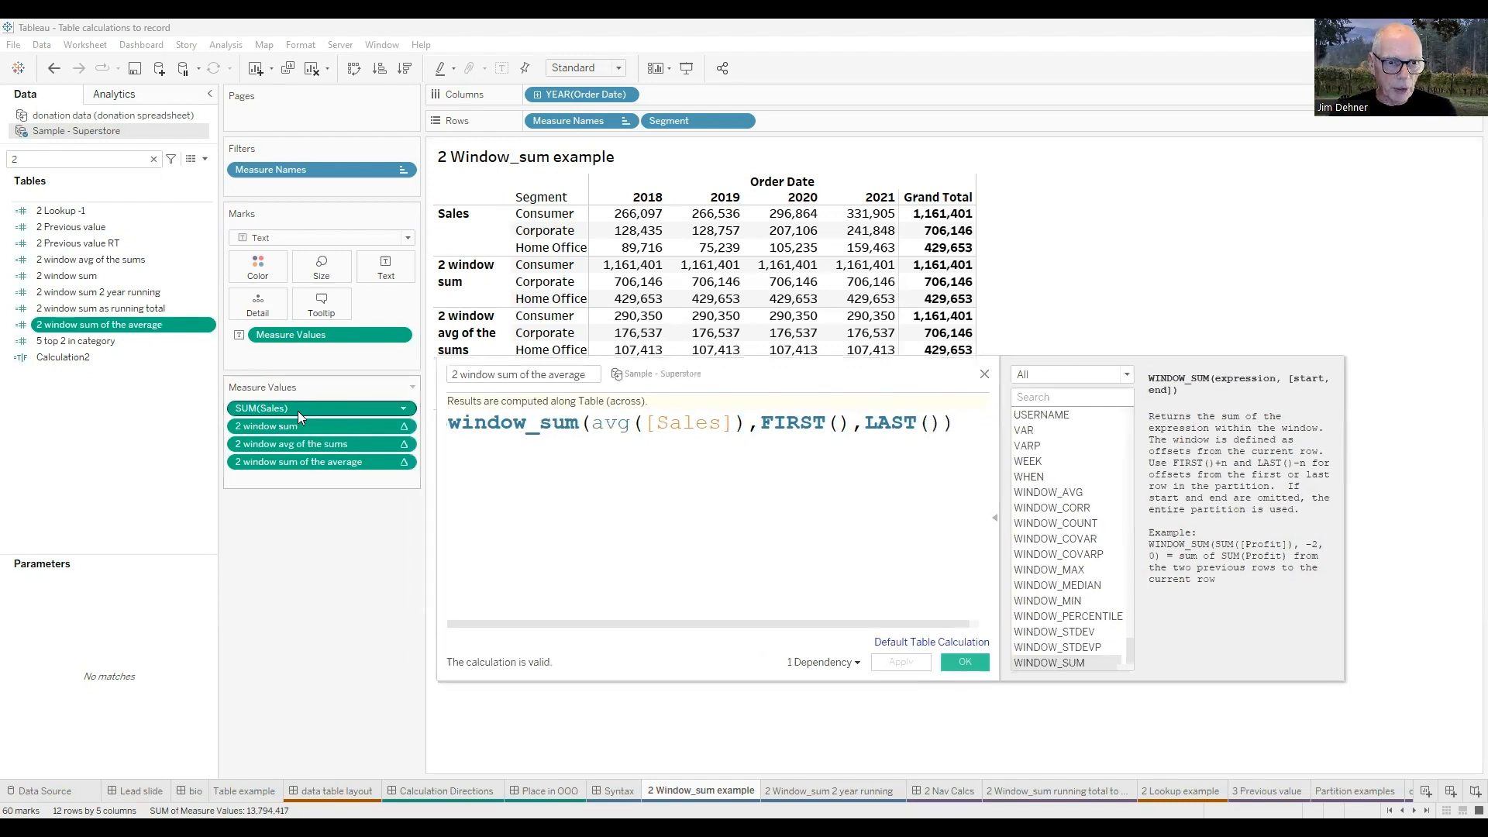
Change the aggregation of the Sales measure value from Sum to Average.
{"action": "left_click", "coordinate": [404, 409]}
{"action": "mouse_move", "coordinate": [338, 552]}
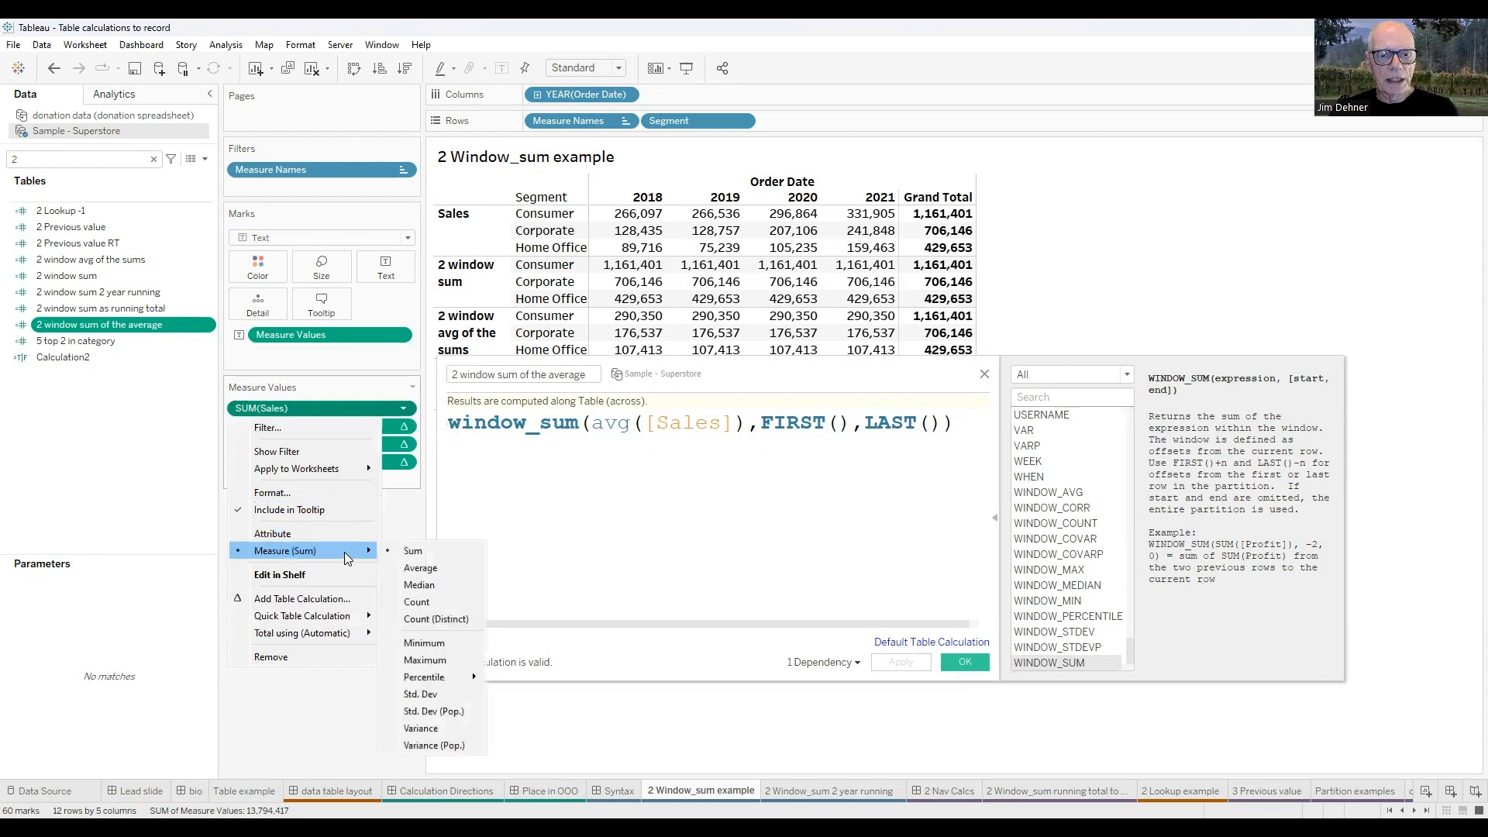
{"action": "left_click", "coordinate": [419, 568]}
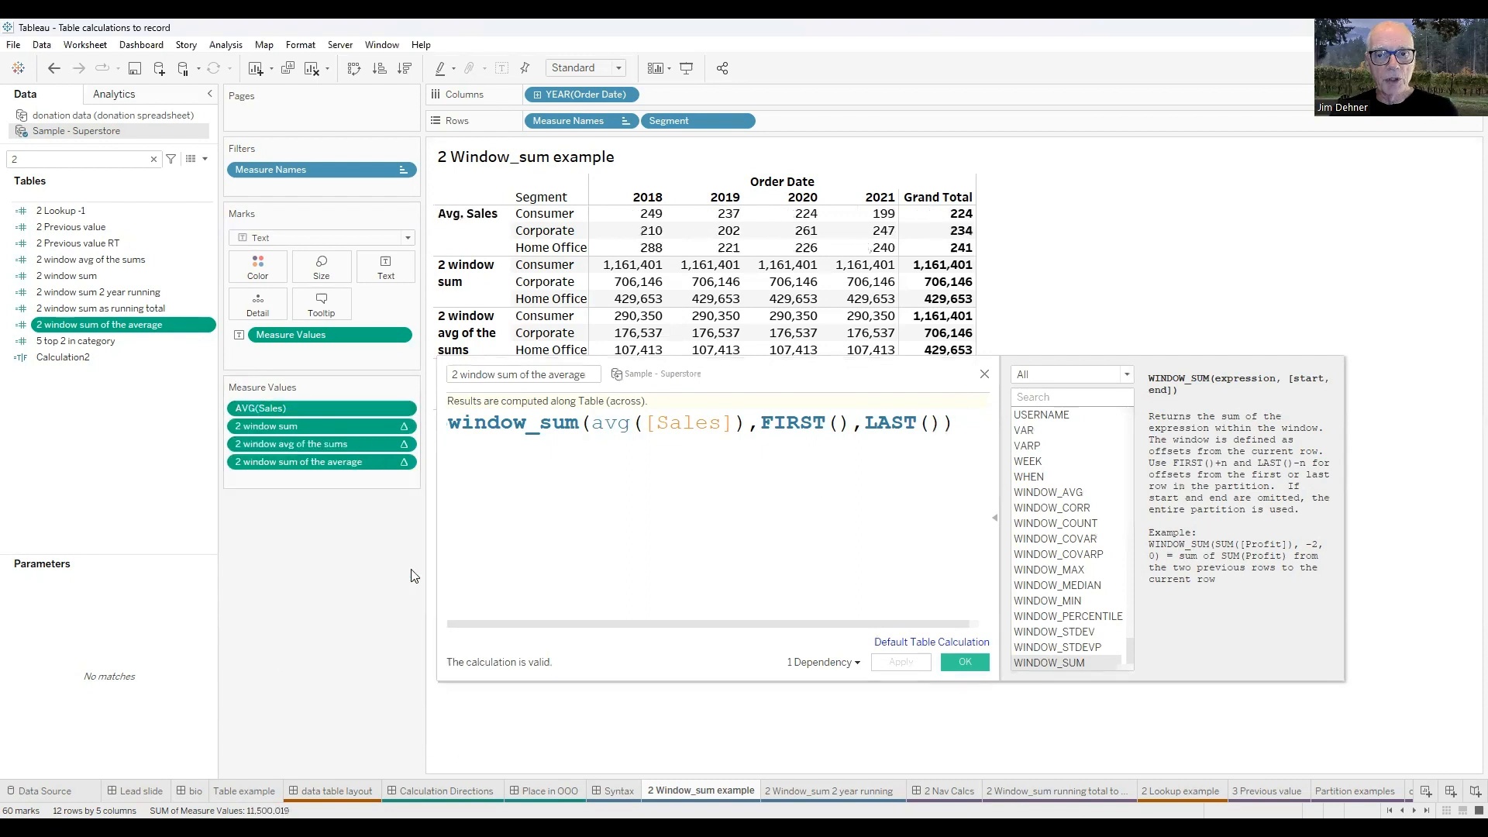
Set the grand total of the average Sales measure to be computed using Sum.
{"action": "left_click", "coordinate": [402, 429]}
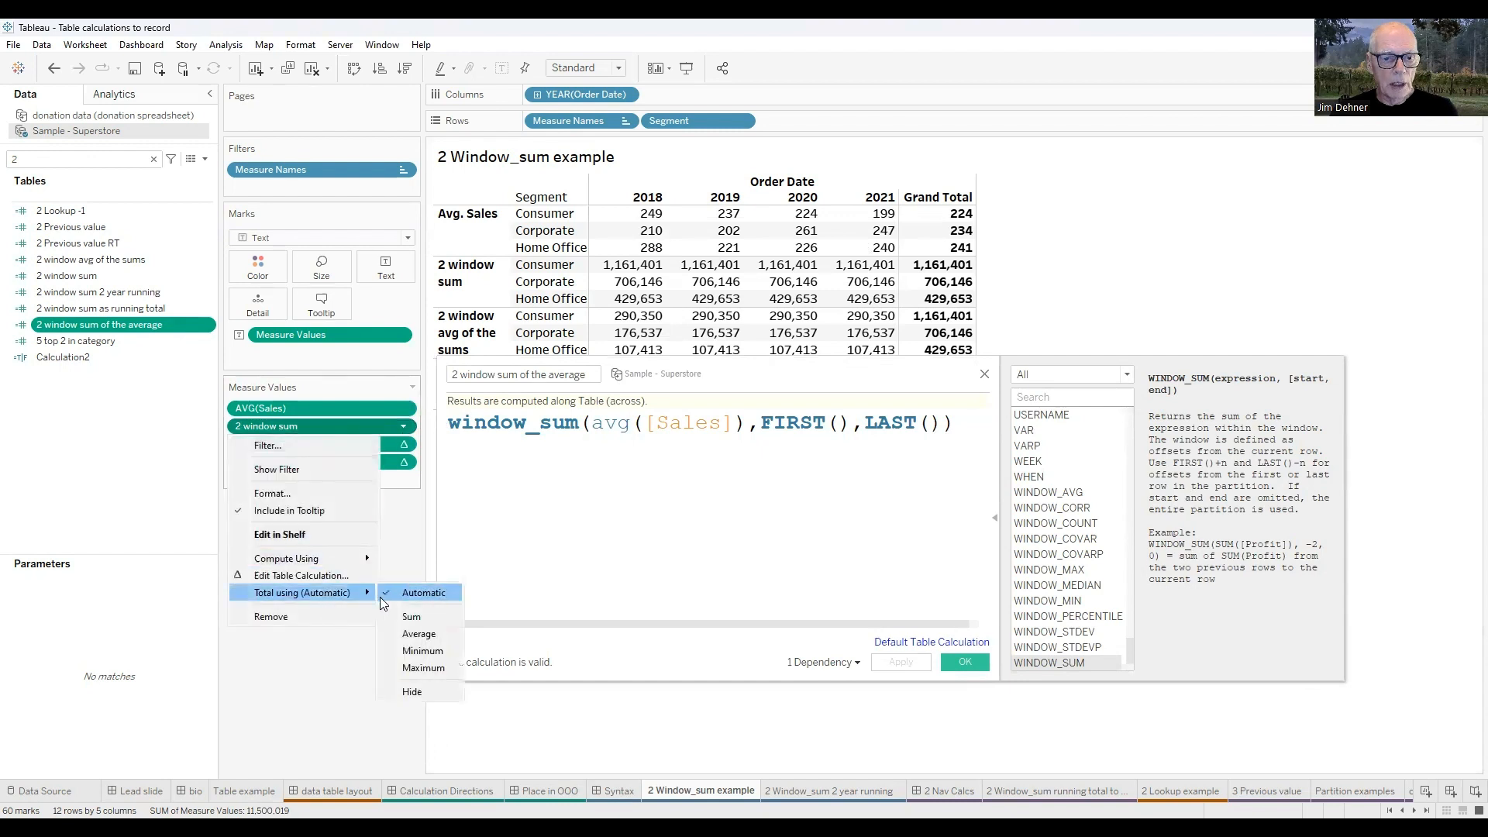
{"action": "left_click", "coordinate": [411, 617]}
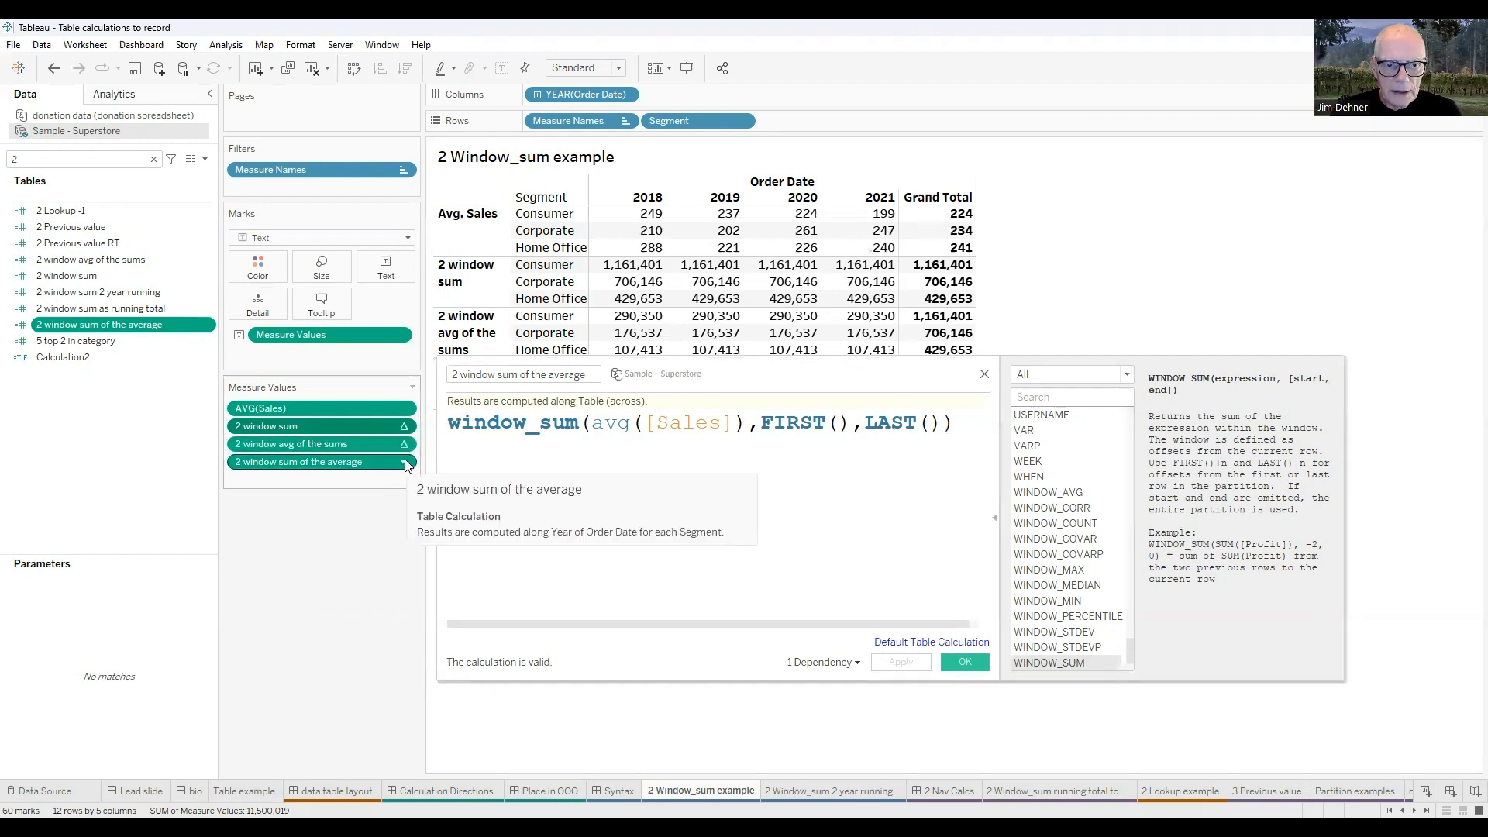
{"action": "left_click", "coordinate": [402, 411]}
{"action": "mouse_move", "coordinate": [330, 631]}
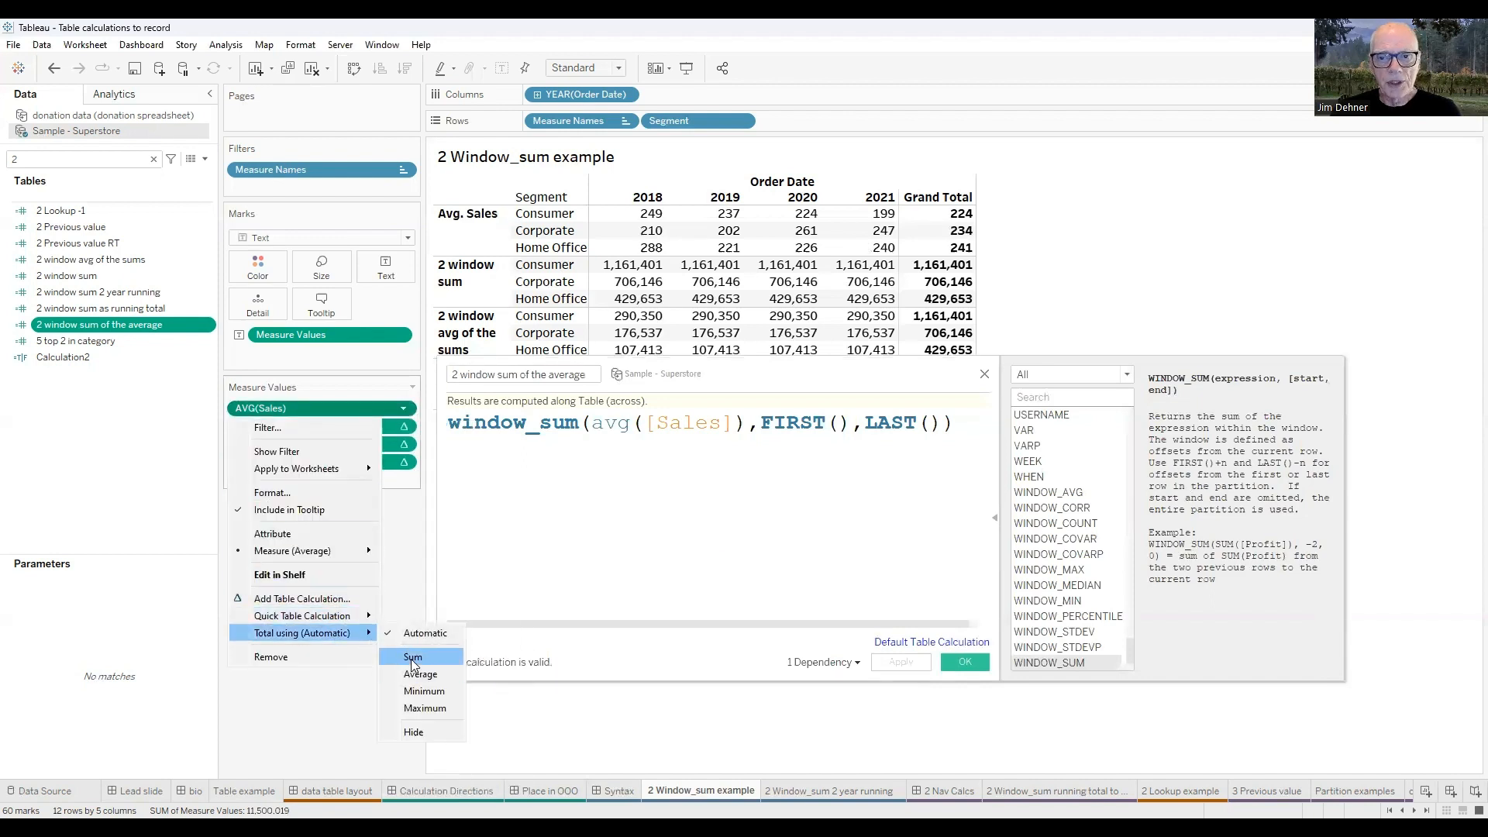
{"action": "left_click", "coordinate": [413, 658]}
Examine the window_sum function in the 2 window sum of the average formula alongside the table, and close the editor.
{"action": "left_click_drag", "start_coordinate": [790, 377], "coordinate": [820, 431]}
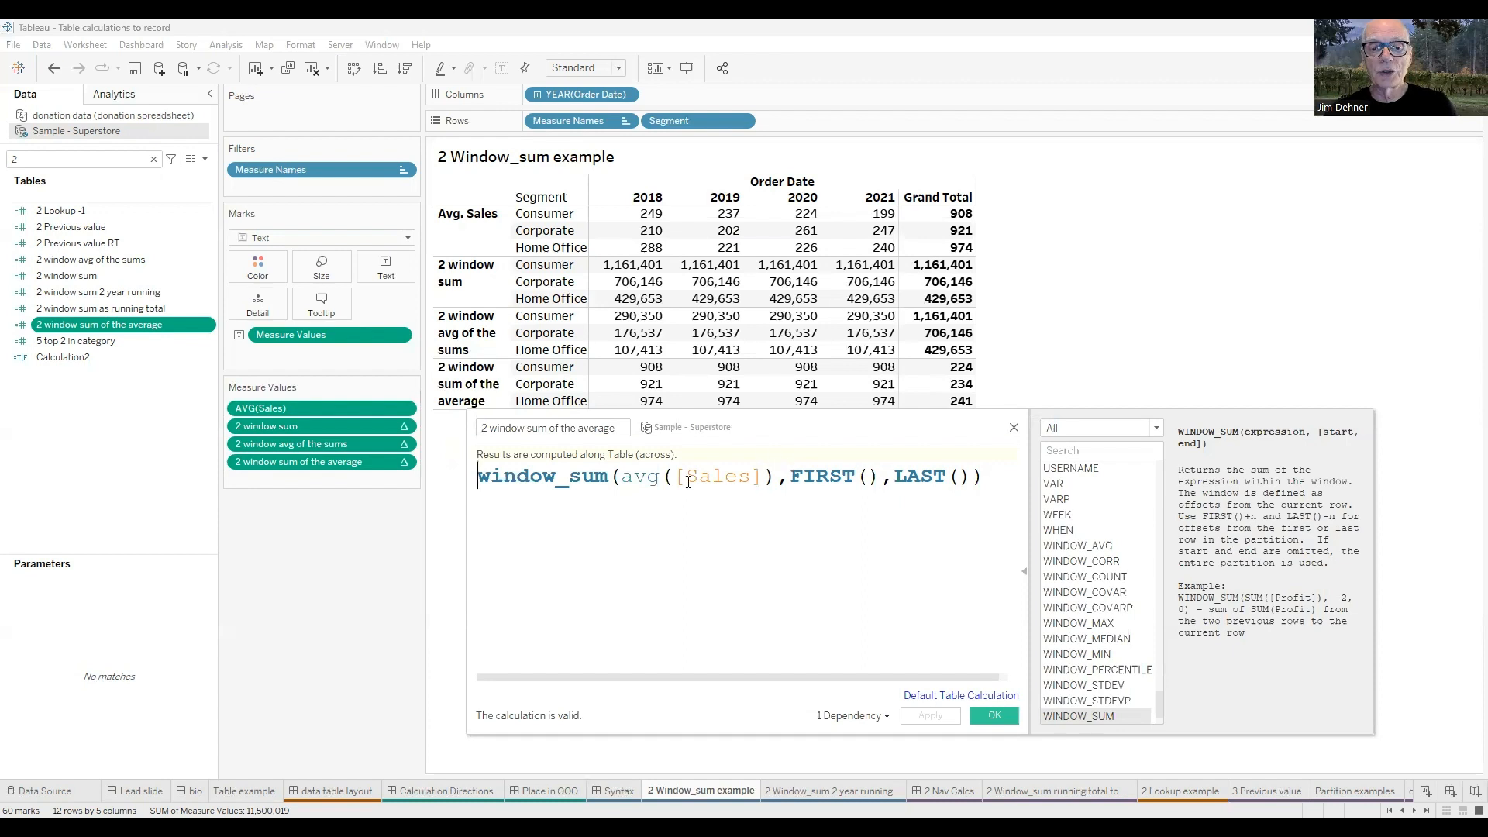
{"action": "left_click", "coordinate": [602, 474]}
{"action": "left_click_drag", "start_coordinate": [602, 475], "coordinate": [480, 481]}
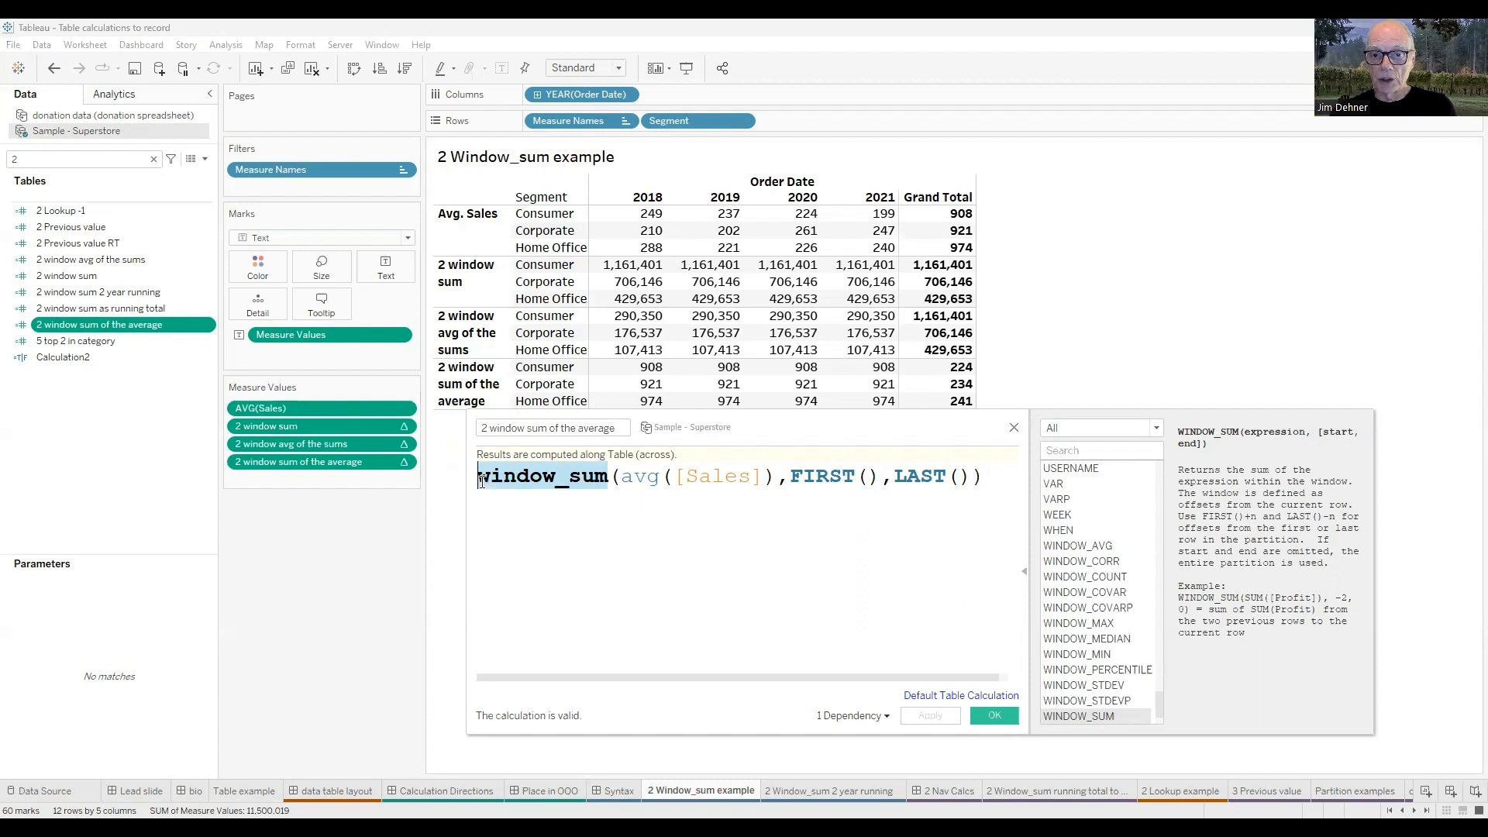
{"action": "left_click", "coordinate": [1014, 427]}
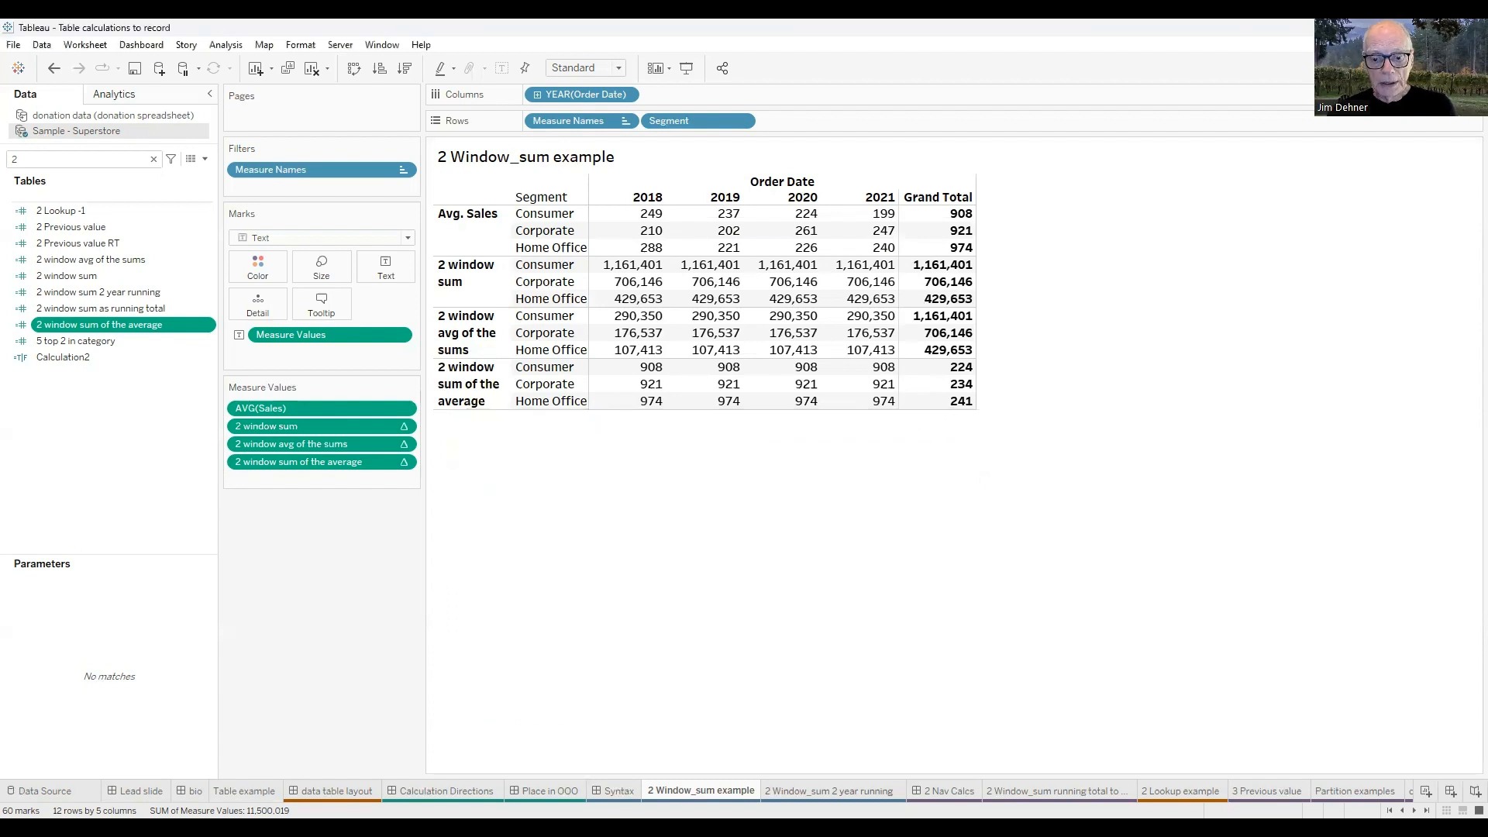
Switch to the 2 Window_sum 2 year running worksheet.
{"action": "left_click", "coordinate": [830, 791]}
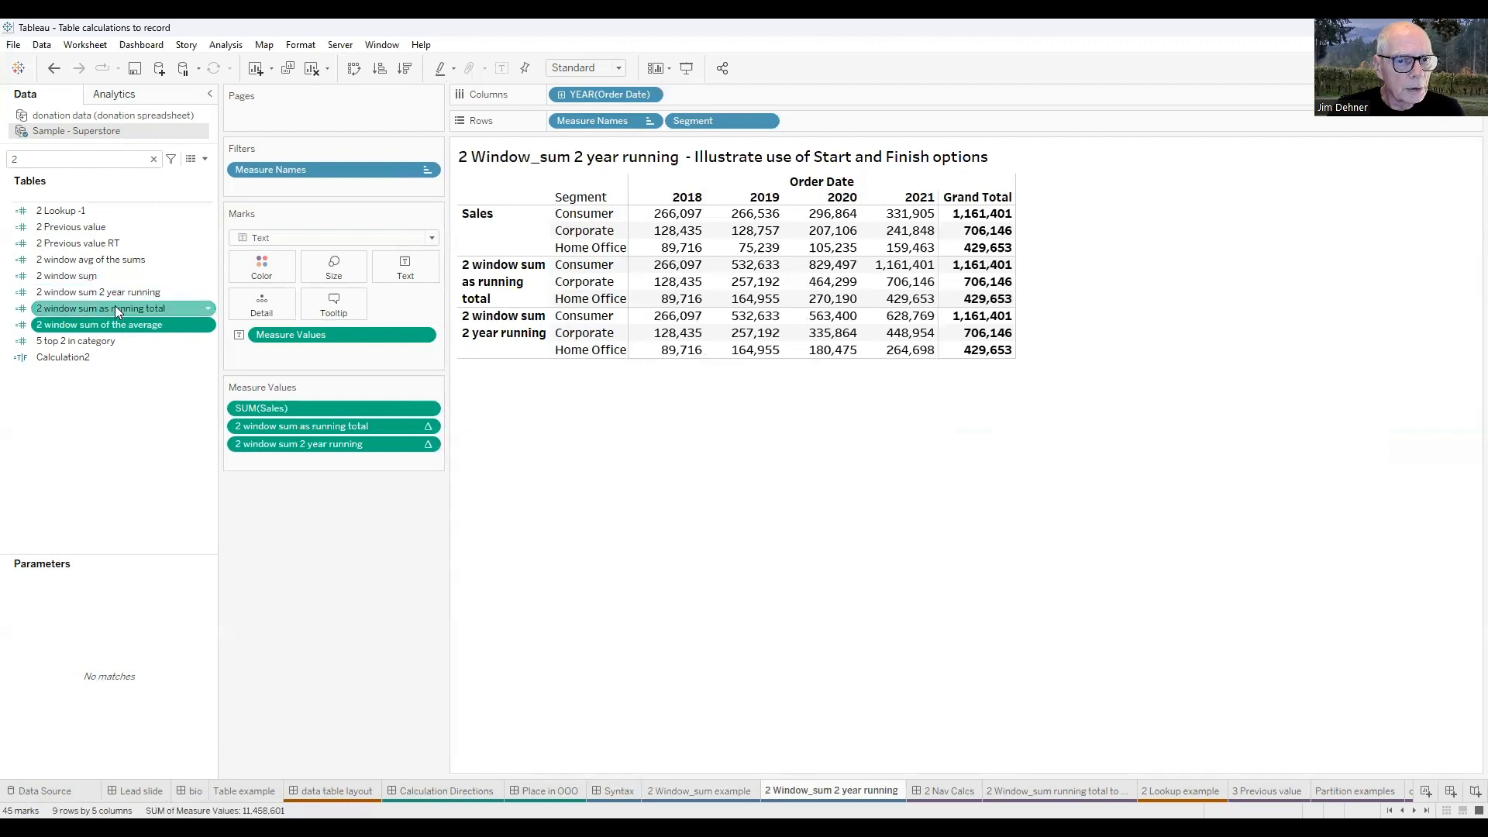
{"action": "right_click", "coordinate": [90, 263]}
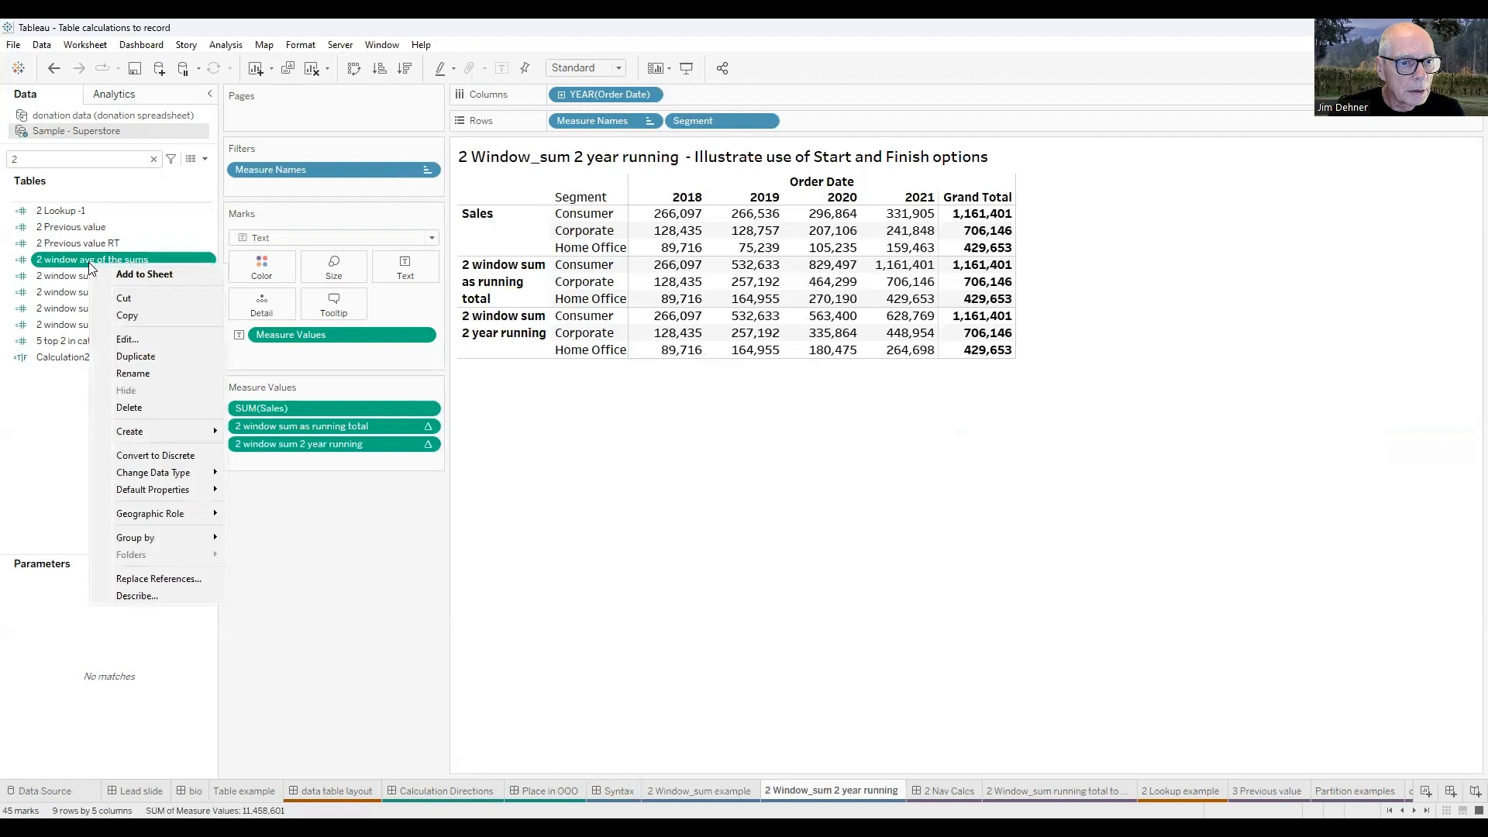
{"action": "left_click", "coordinate": [52, 331]}
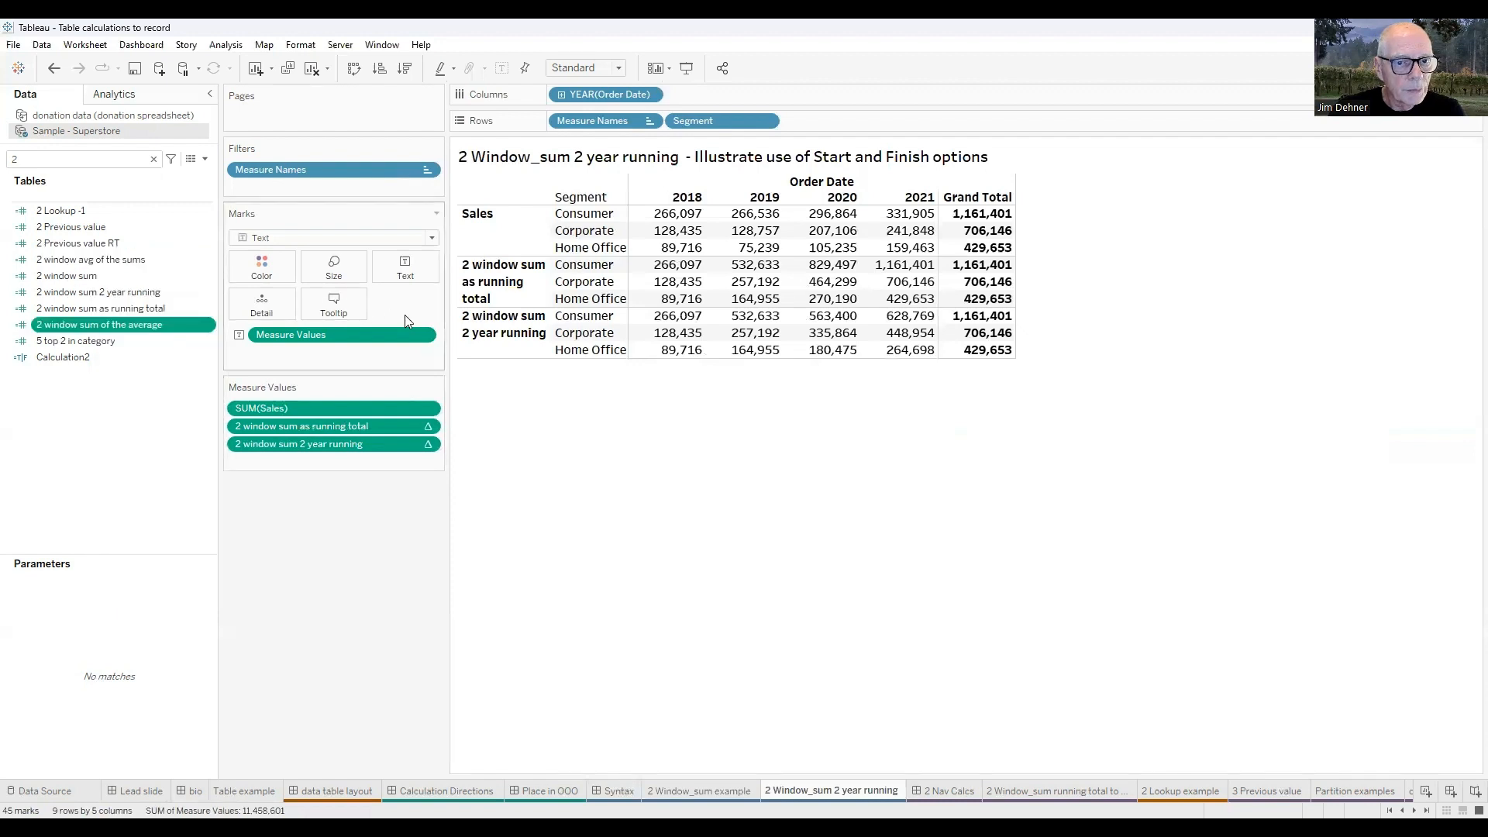
Open the 2 window sum as running total formula and examine its FIRST() and 0 range arguments alongside the table.
{"action": "right_click", "coordinate": [93, 311]}
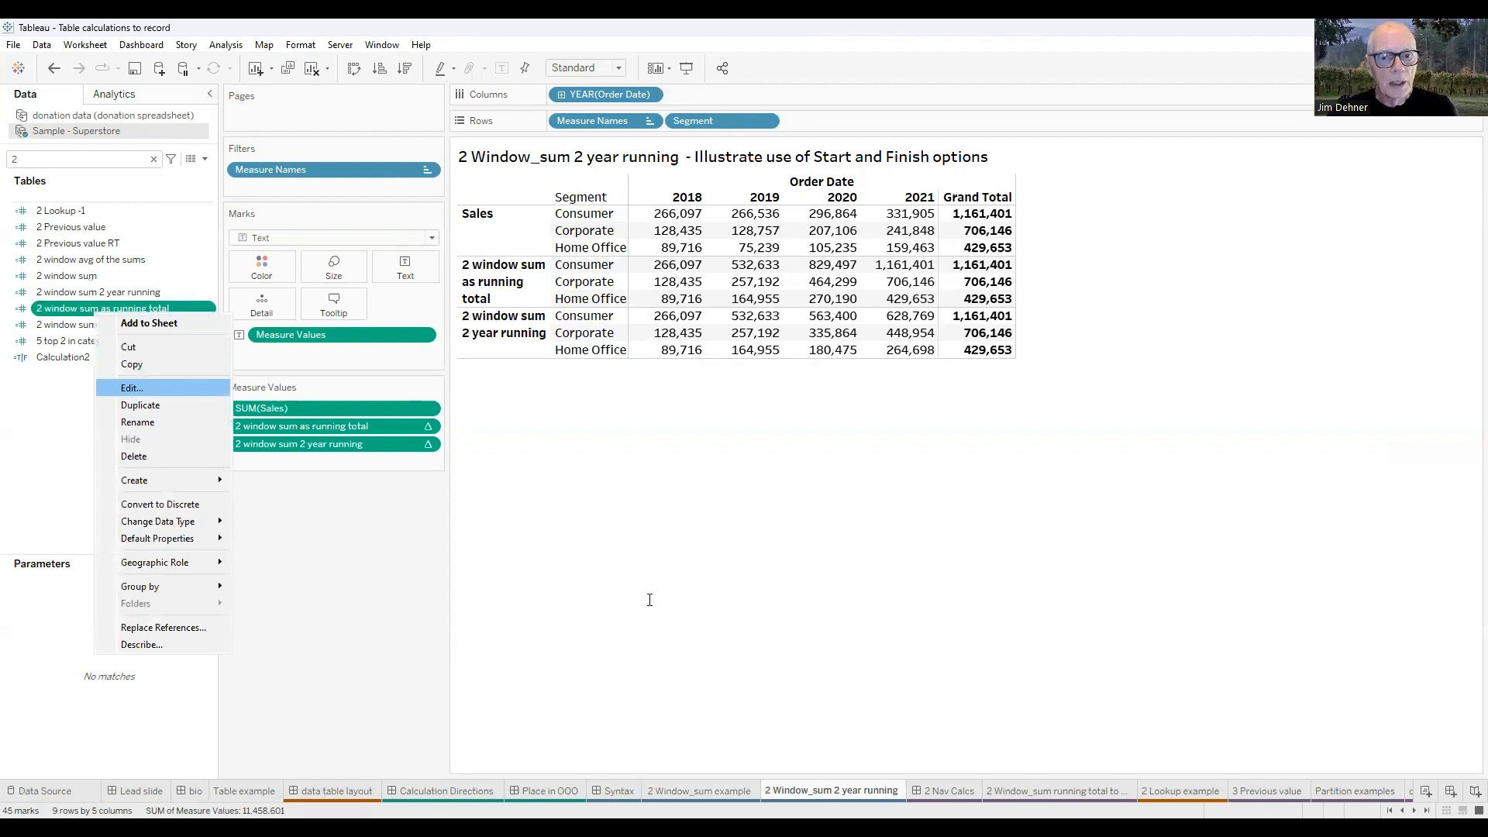
{"action": "scroll", "coordinate": [649, 600], "scroll_direction": "up", "scroll_amount": 10}
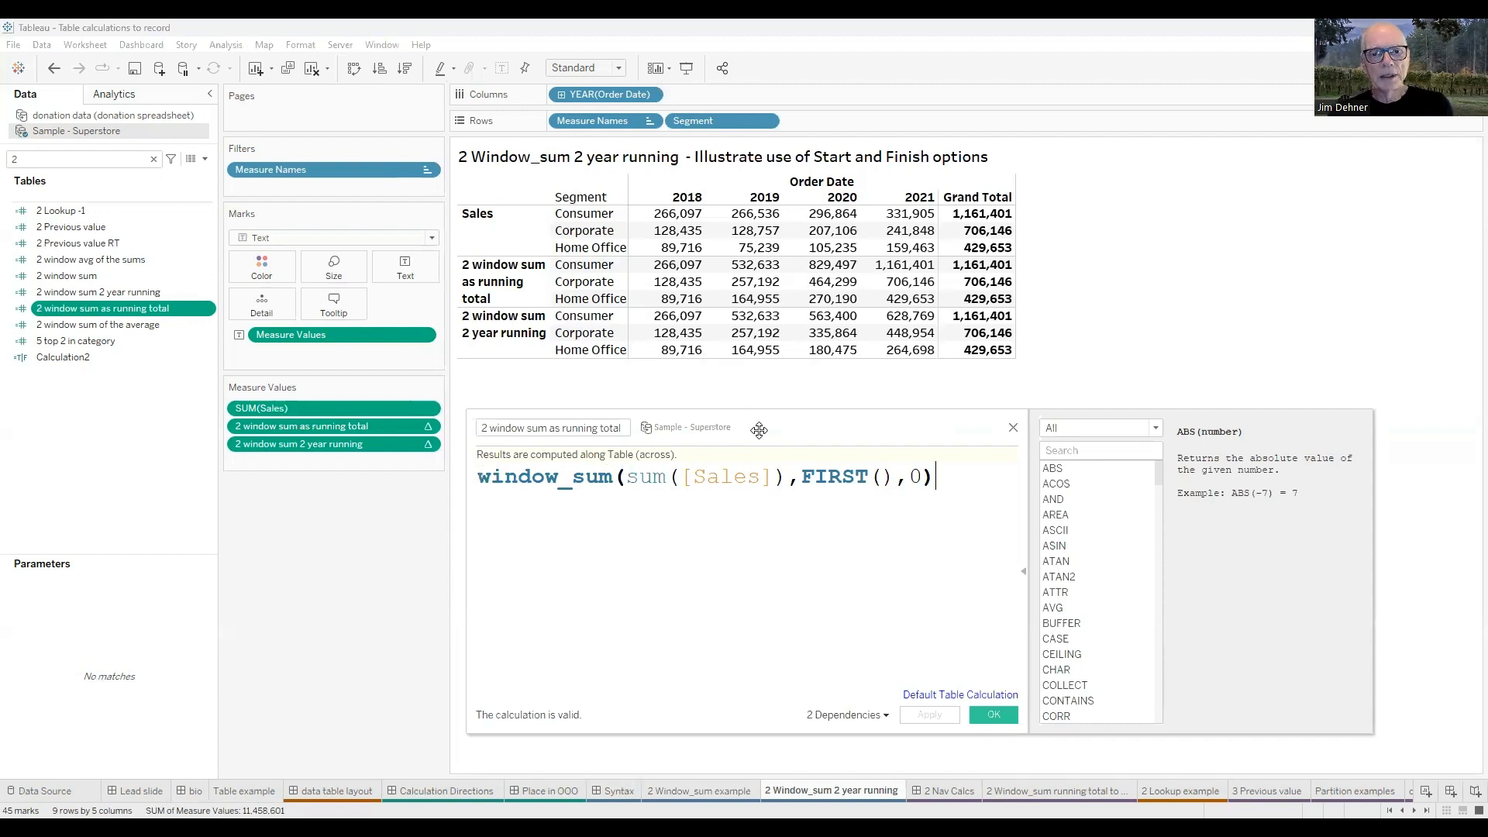
{"action": "left_click_drag", "start_coordinate": [759, 429], "coordinate": [749, 330]}
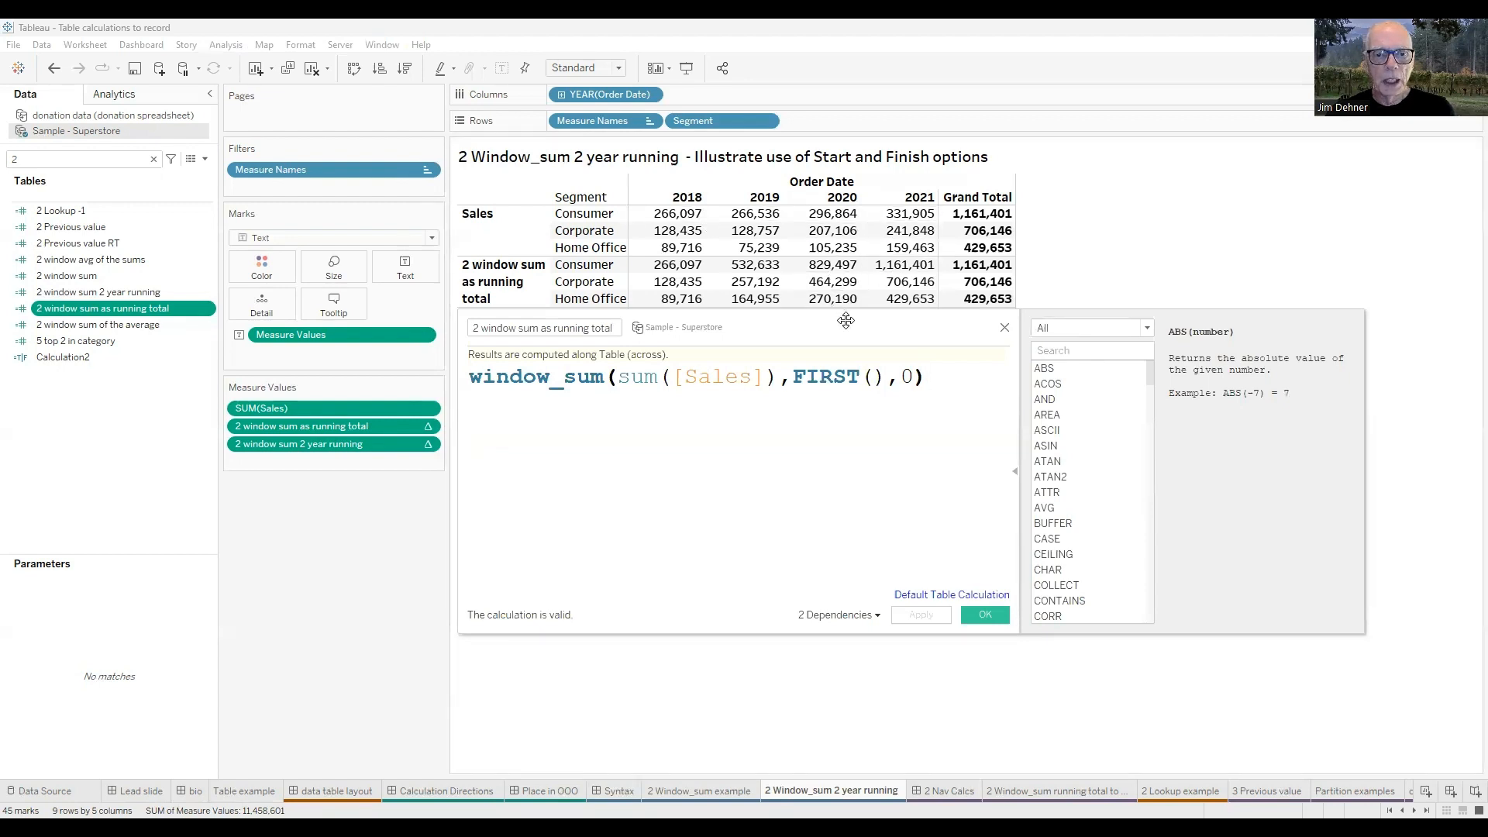
{"action": "left_click_drag", "start_coordinate": [846, 320], "coordinate": [859, 389]}
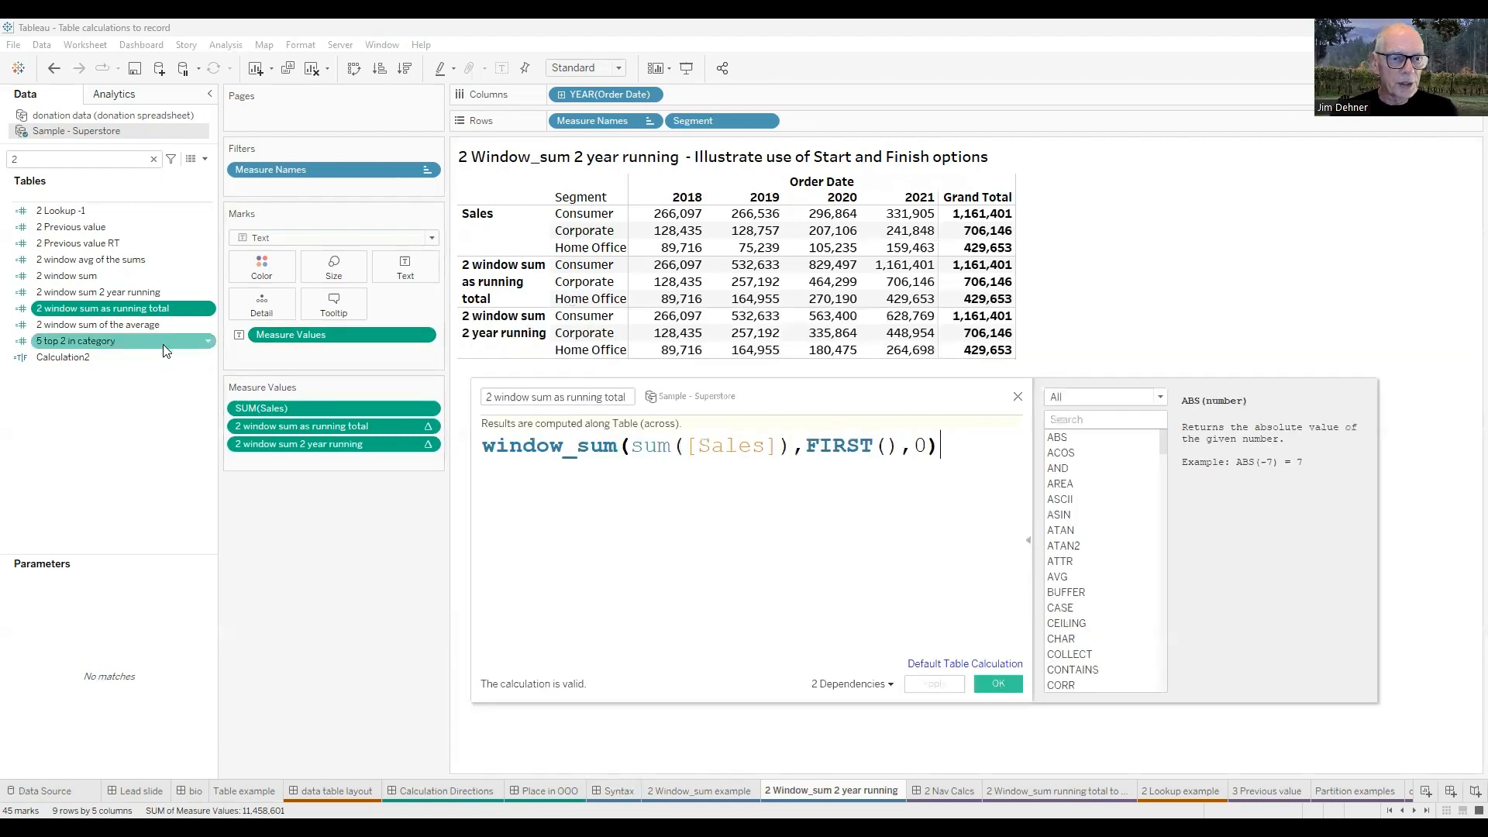
Open the 2 window sum 2 year running formula, examine its -1 and 0 range arguments against the table, and close the editor.
{"action": "left_click", "coordinate": [104, 291]}
{"action": "right_click", "coordinate": [103, 291]}
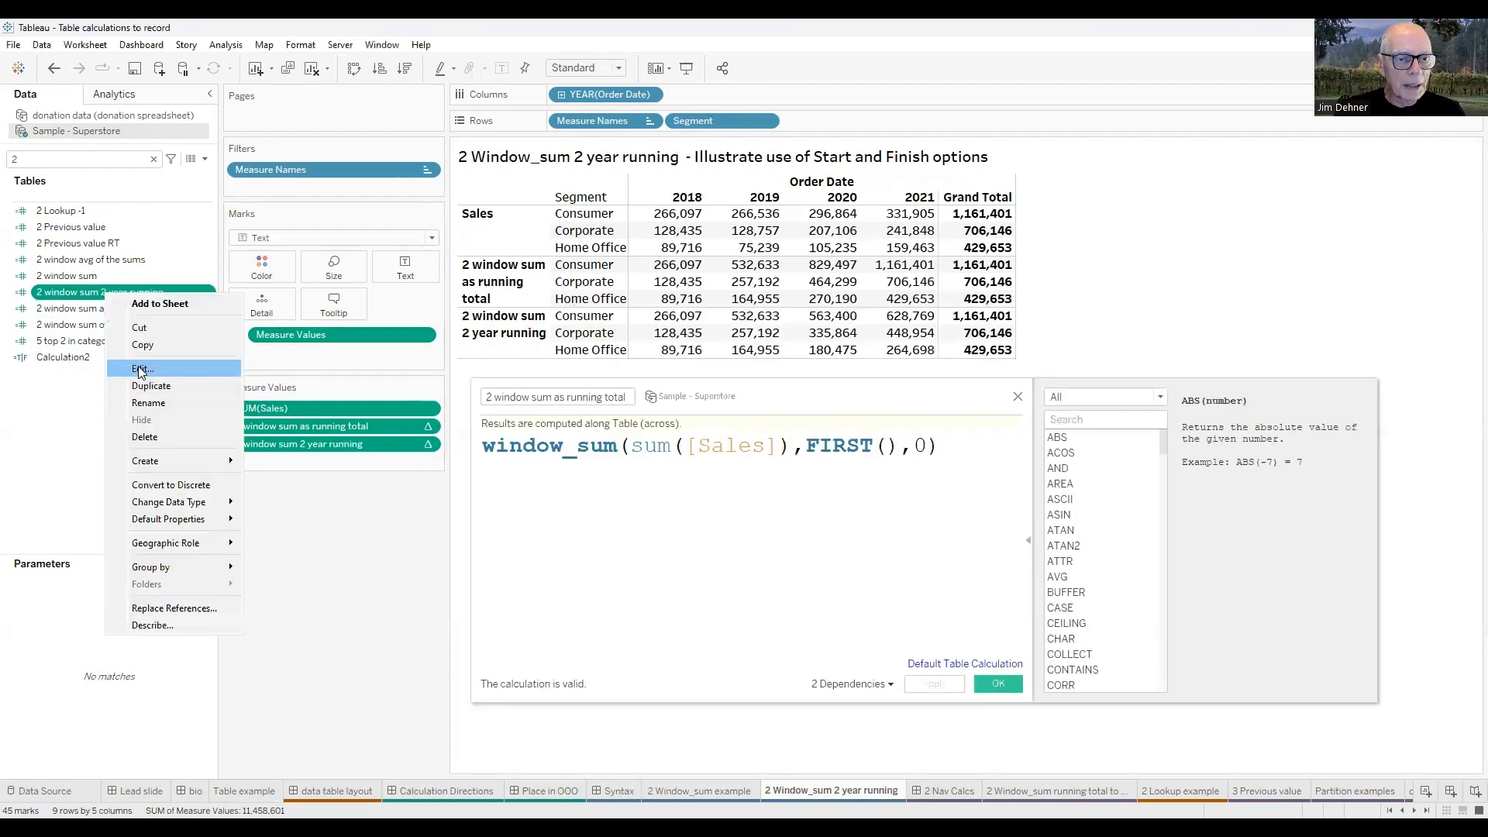
{"action": "key", "text": "Return"}
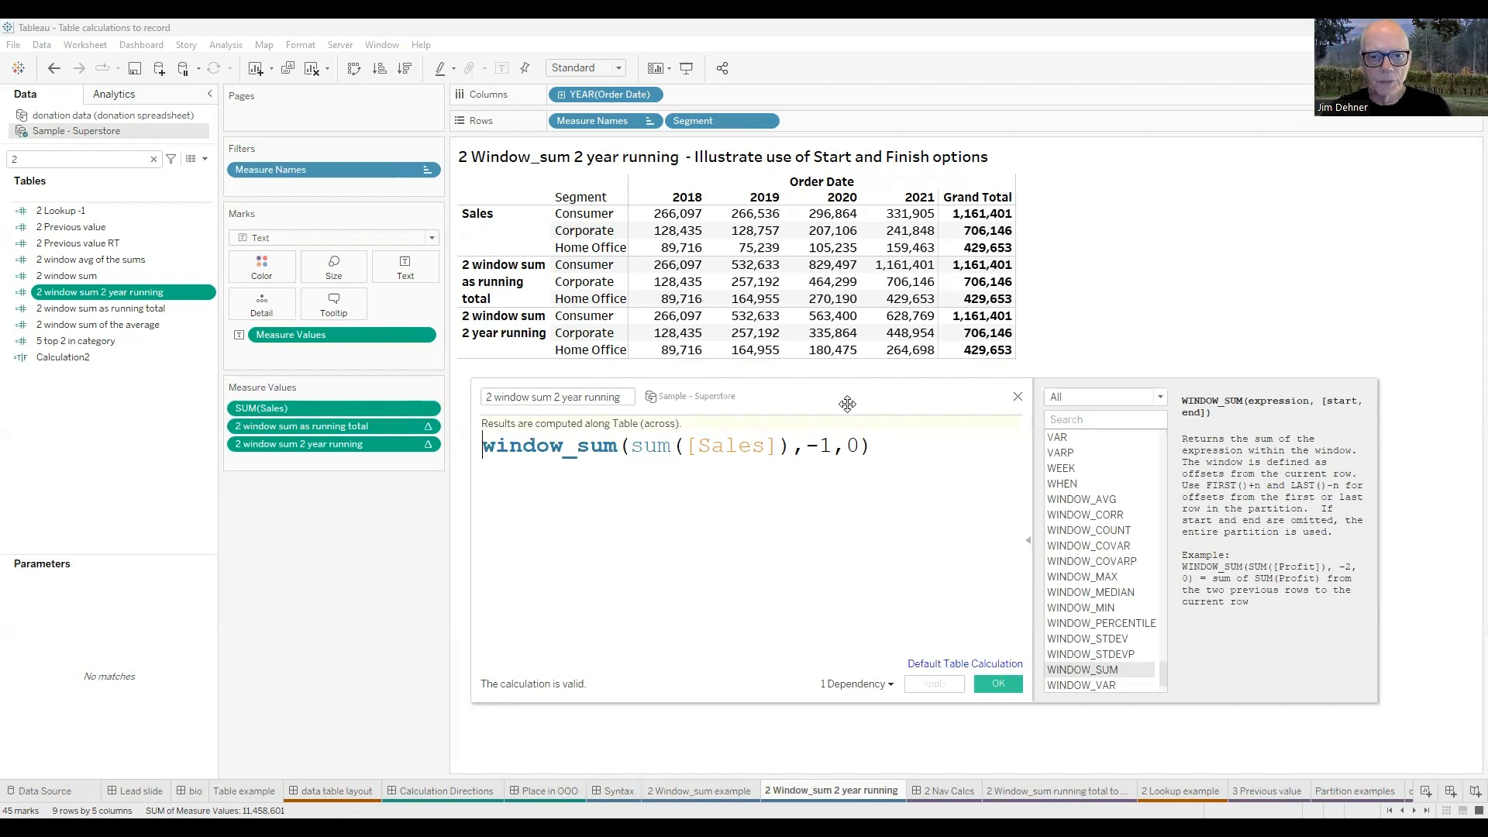
{"action": "left_click_drag", "start_coordinate": [852, 363], "coordinate": [851, 313]}
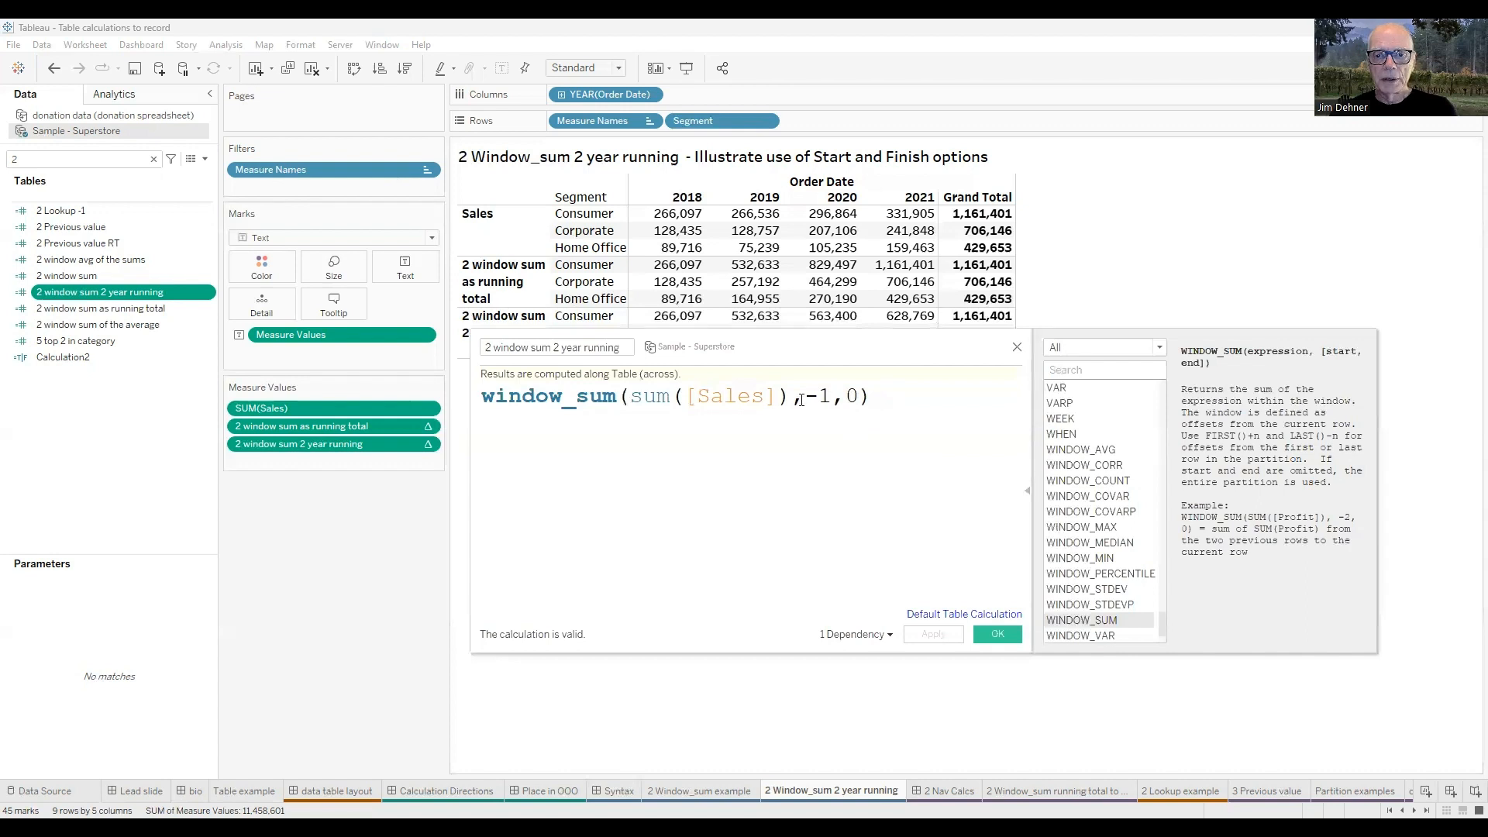
{"action": "left_click", "coordinate": [1017, 349]}
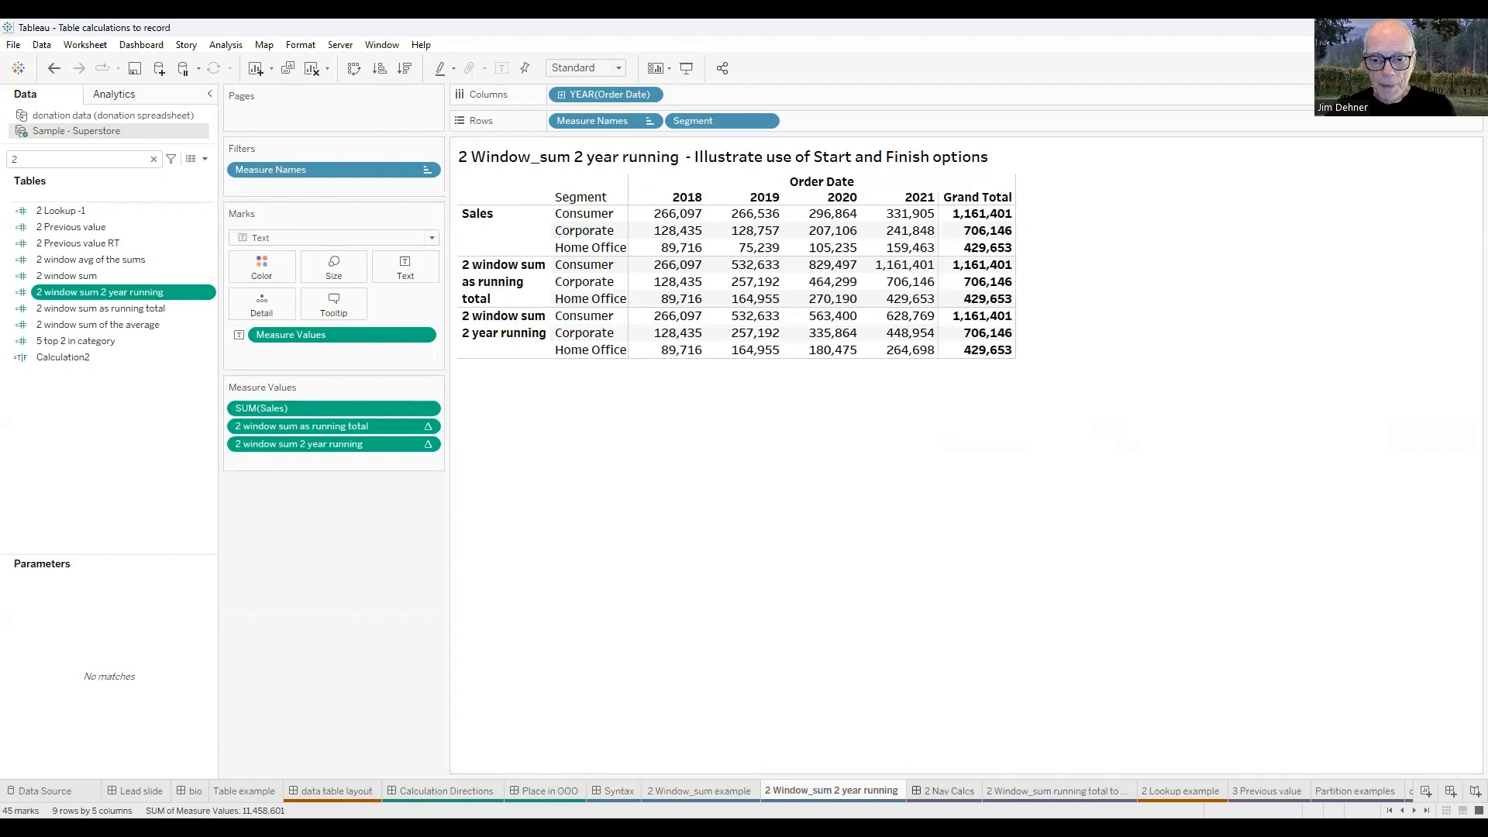
Review the five navigation functions on the 2 Nav Calcs dashboard, and switch to the 2 Window_sum running total worksheet.
{"action": "left_click", "coordinate": [950, 791]}
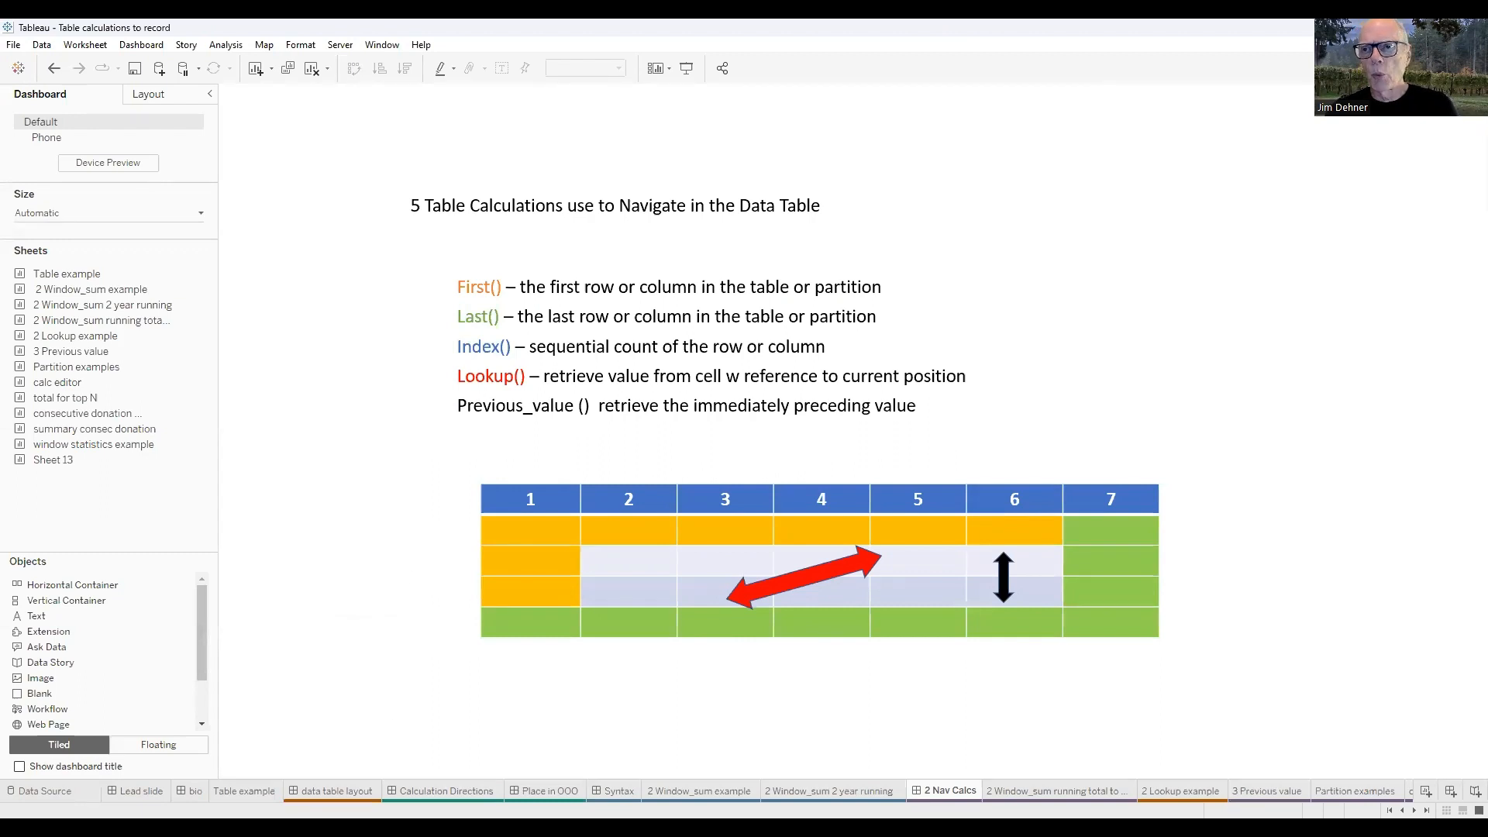
{"action": "mouse_move", "coordinate": [445, 792]}
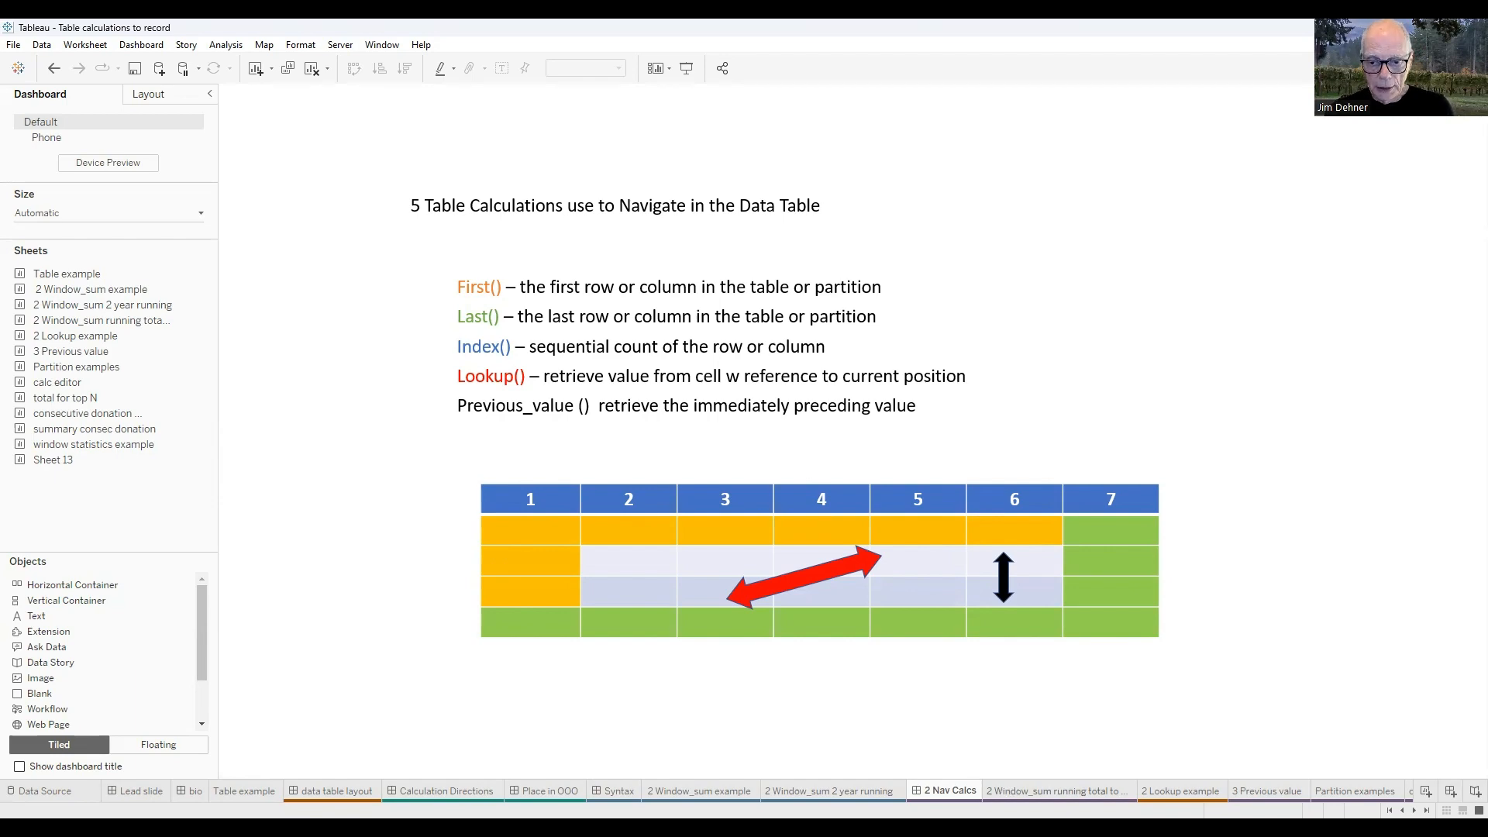
{"action": "left_click", "coordinate": [1054, 791]}
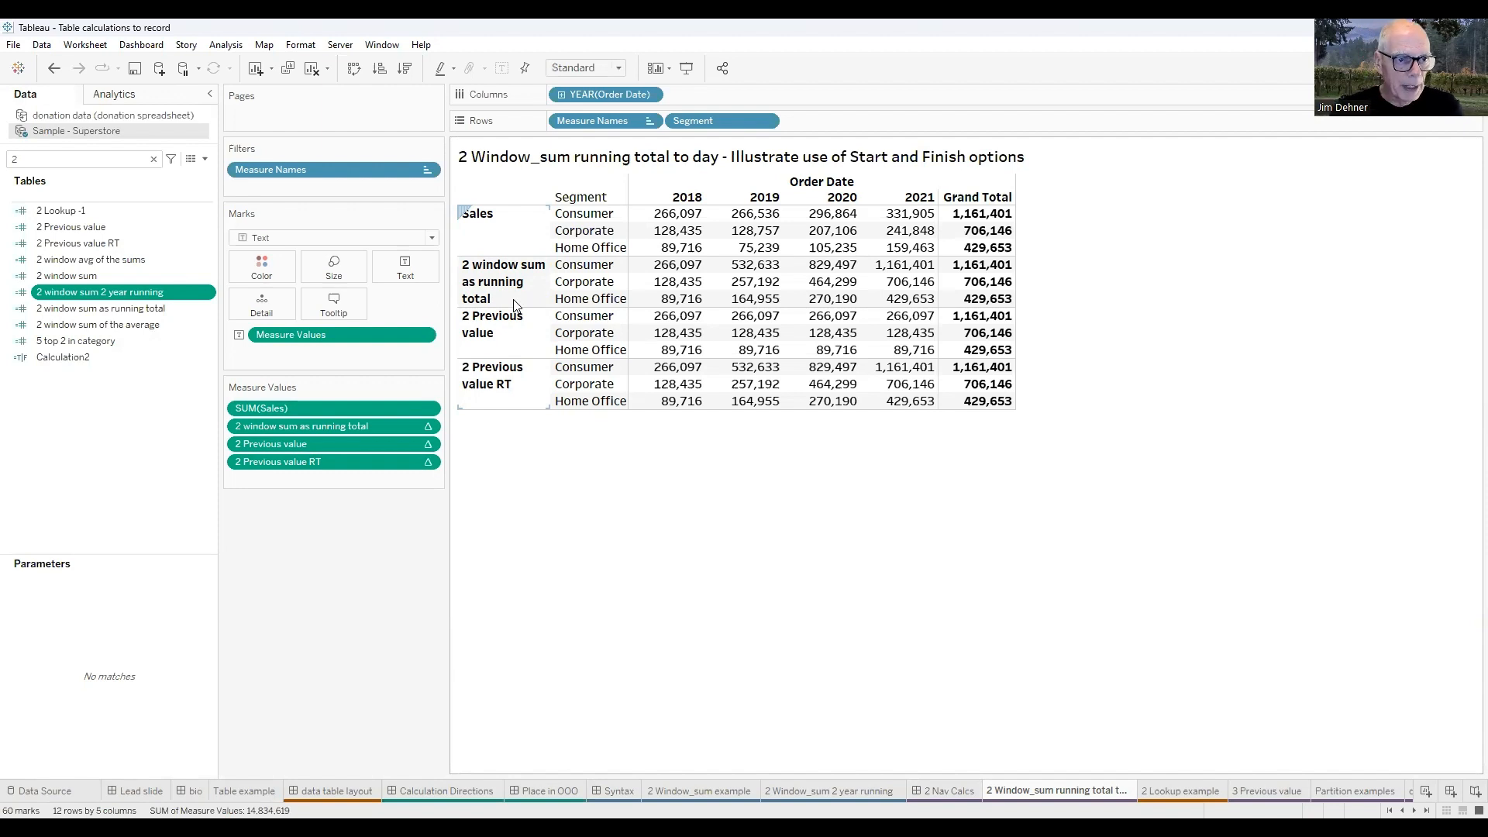
Open the 2 window sum as running total formula and compare it with its rows in the running total worksheet.
{"action": "left_click", "coordinate": [109, 308]}
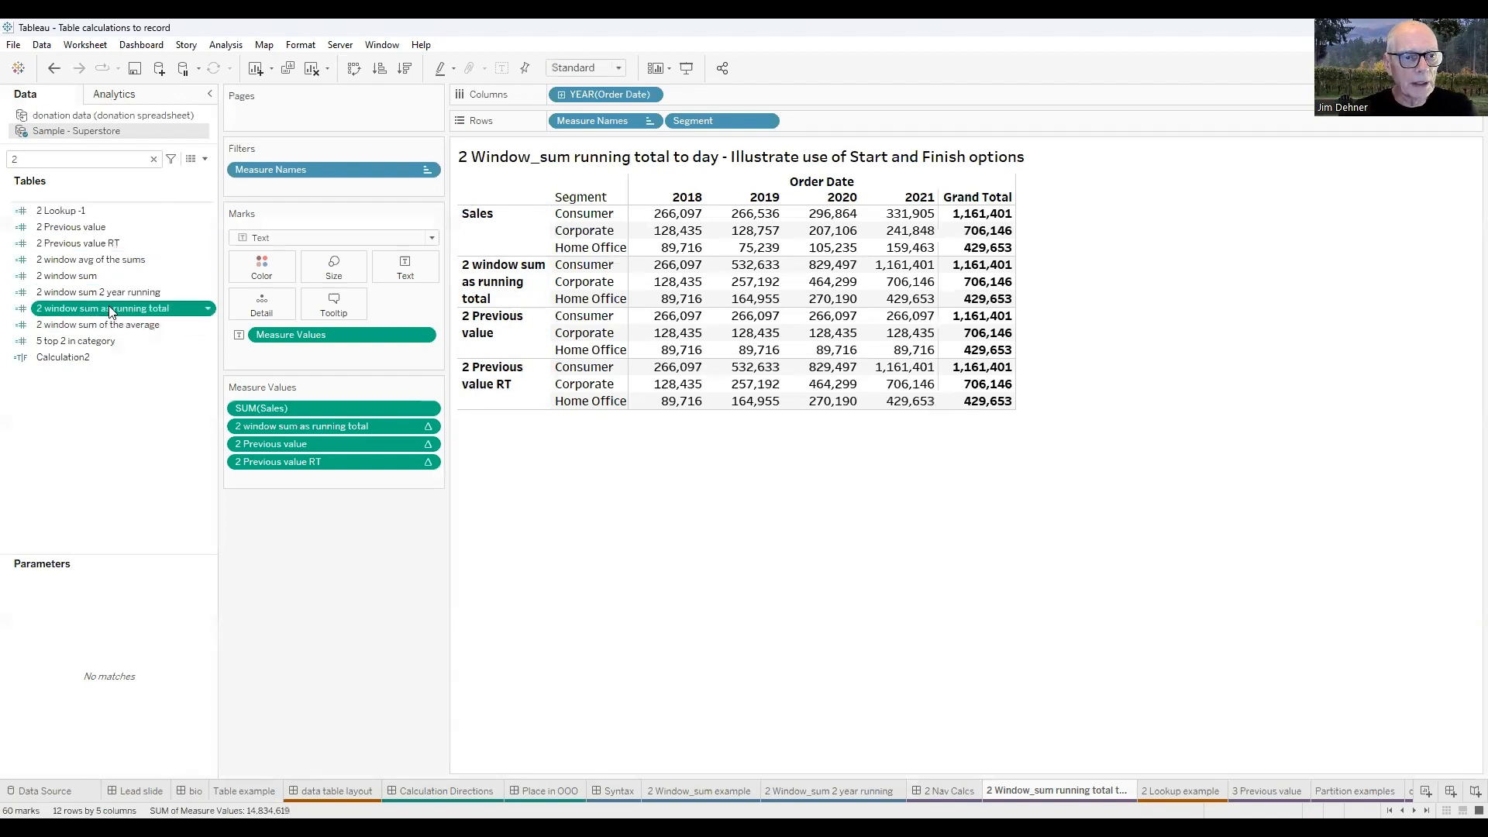
{"action": "right_click", "coordinate": [109, 308]}
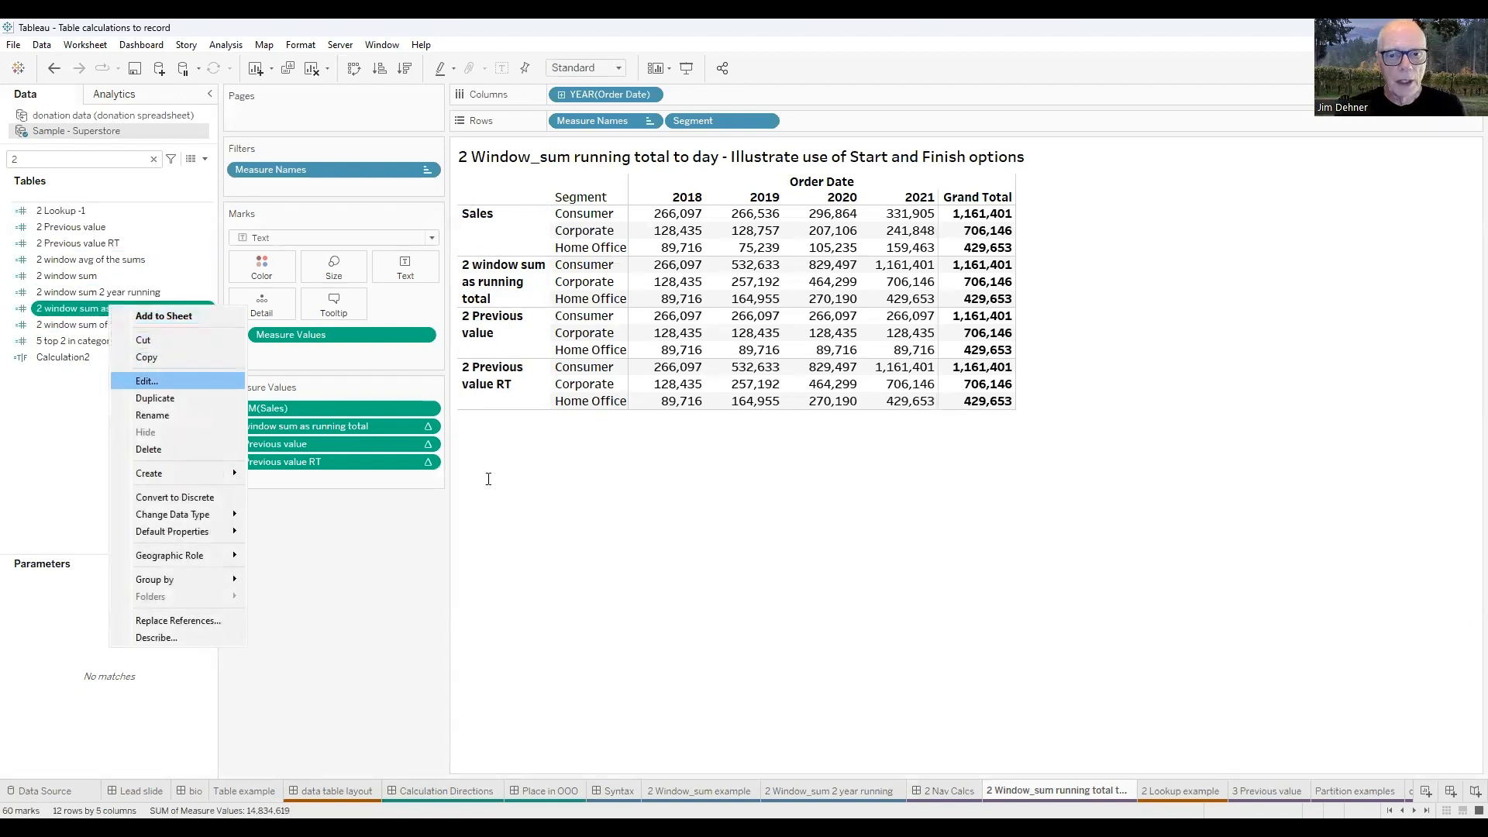
{"action": "left_click", "coordinate": [146, 382]}
{"action": "scroll", "coordinate": [827, 516], "scroll_direction": "up", "scroll_amount": 2, "text": "ctrl"}
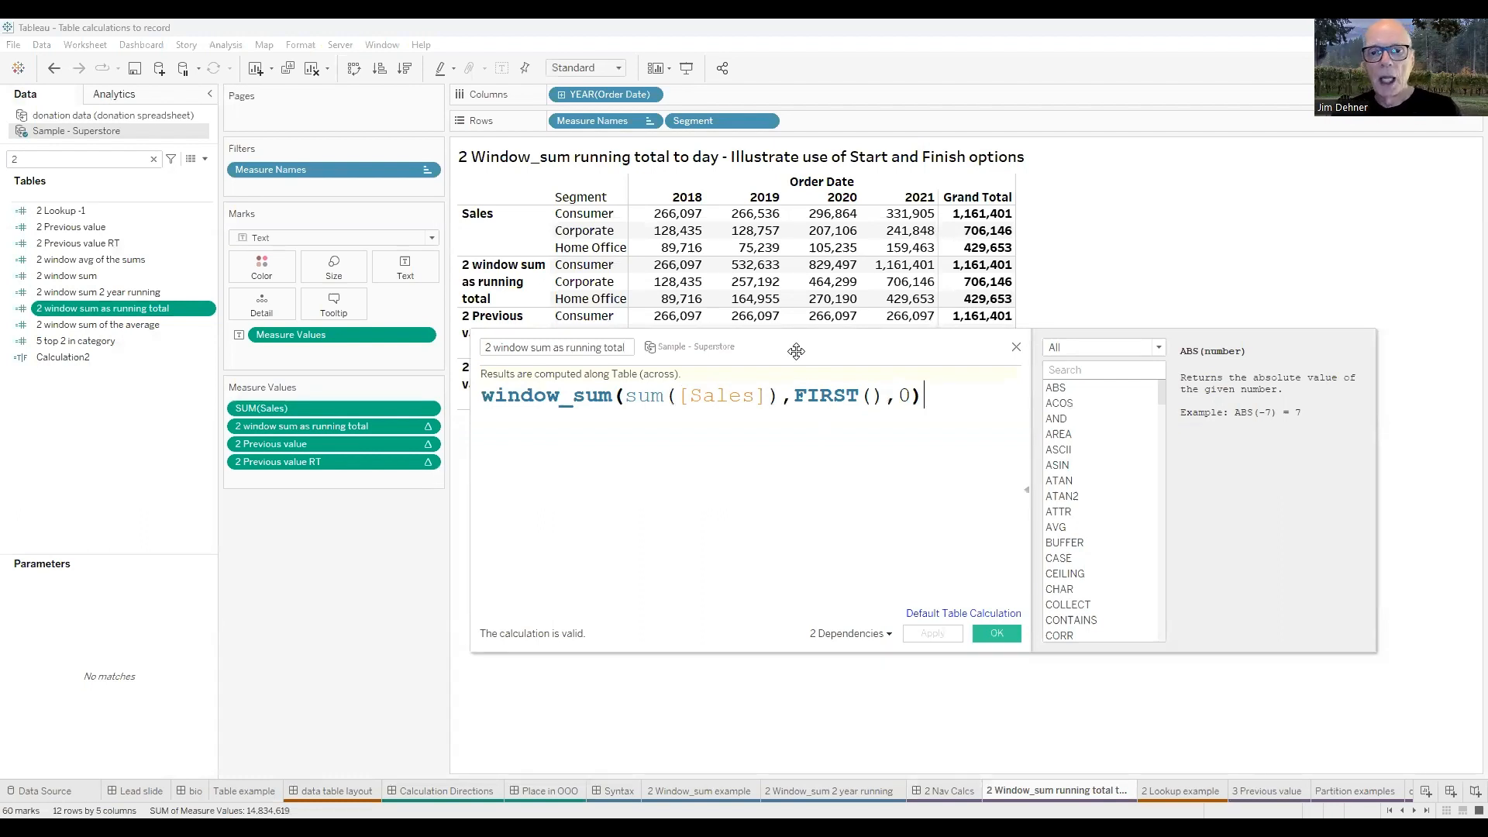
{"action": "left_click_drag", "start_coordinate": [796, 351], "coordinate": [711, 310]}
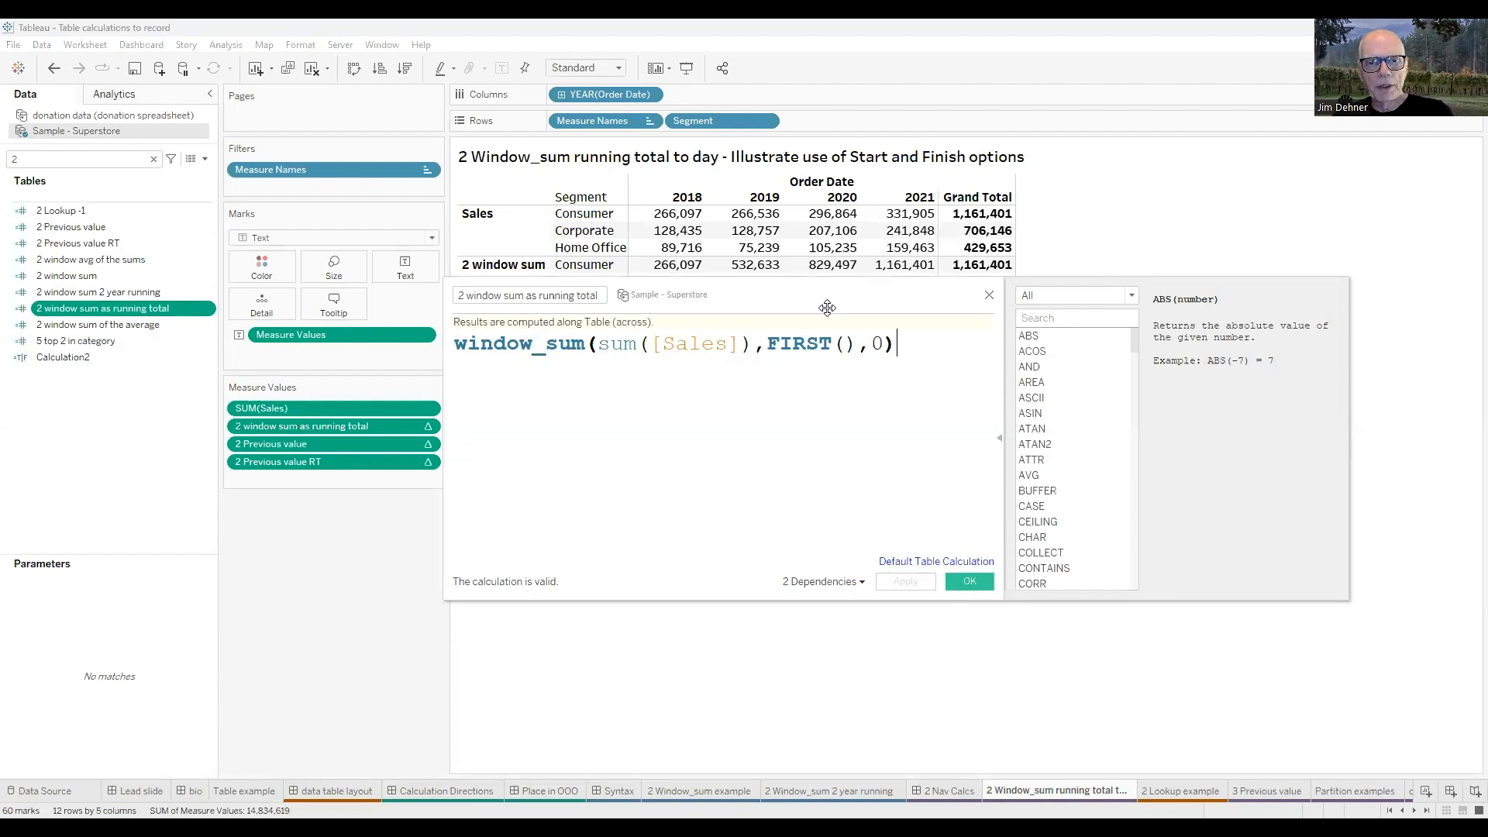
{"action": "left_click_drag", "start_coordinate": [852, 320], "coordinate": [858, 405]}
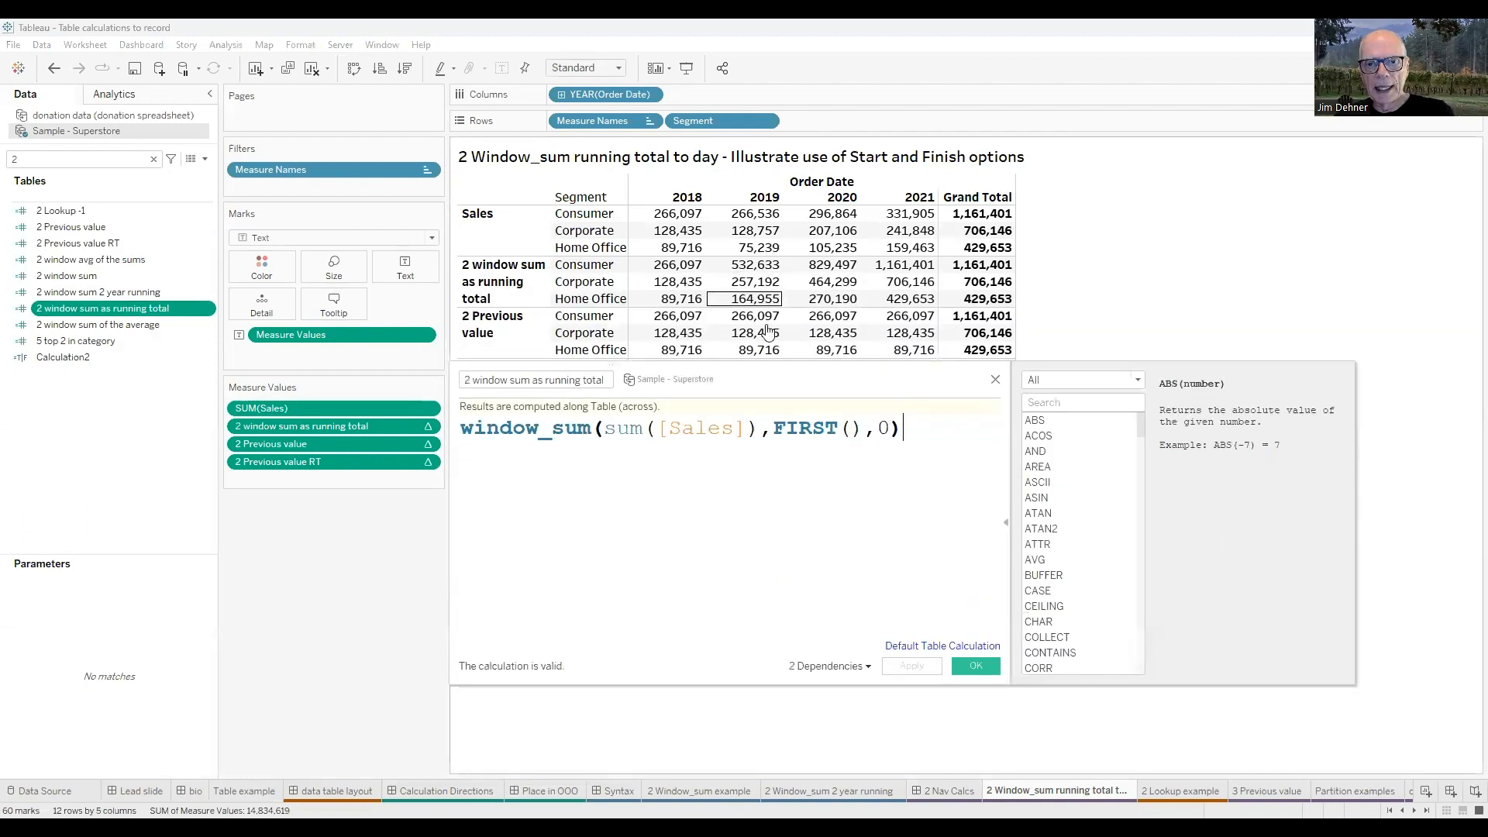
Open the 2 Previous value formula and examine the PREVIOUS_VALUE function alongside the table rows.
{"action": "right_click", "coordinate": [75, 227]}
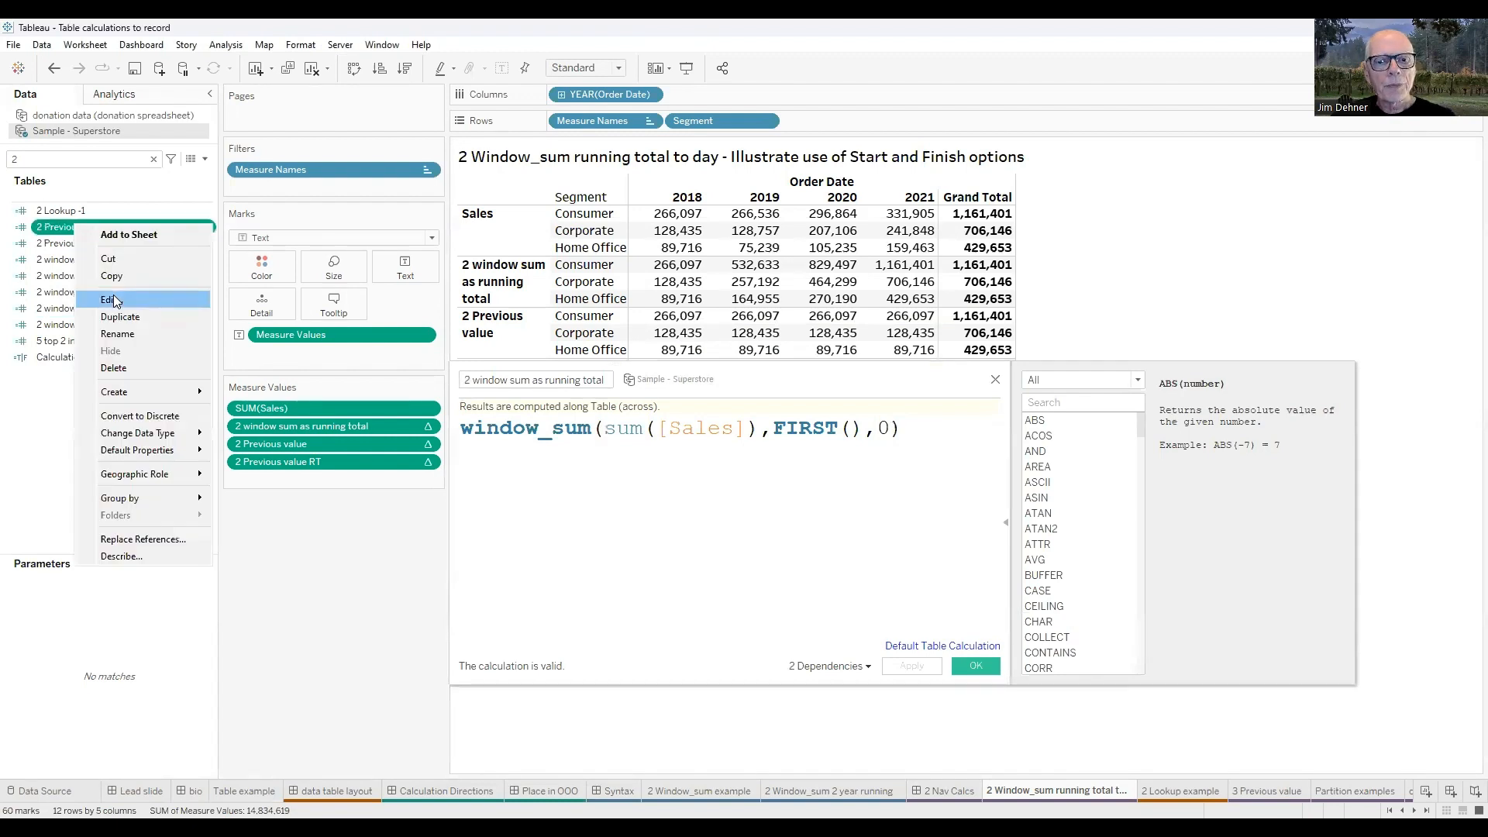
{"action": "key", "text": "Return"}
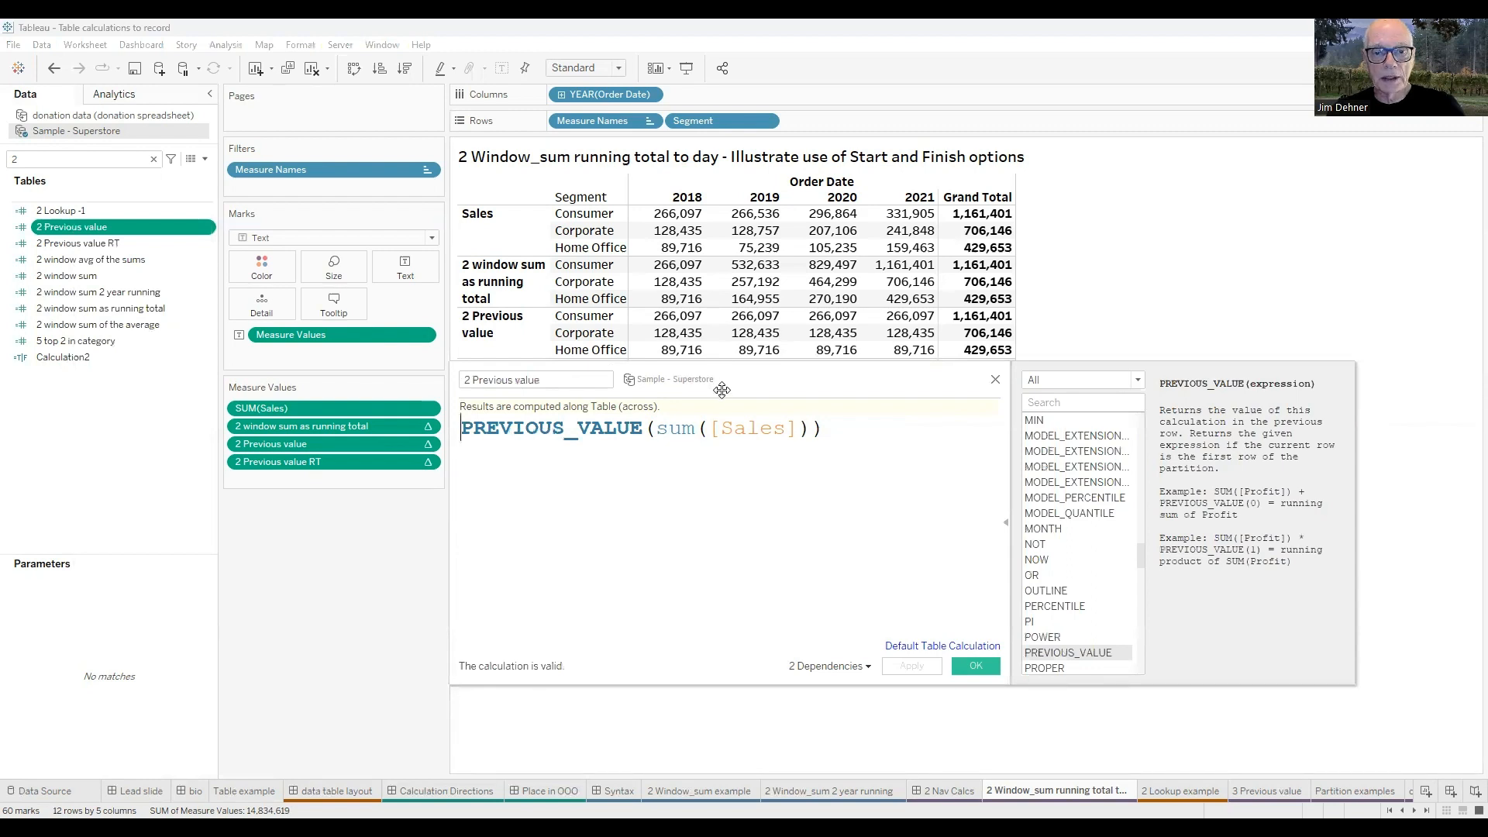
{"action": "left_click_drag", "start_coordinate": [722, 389], "coordinate": [719, 359]}
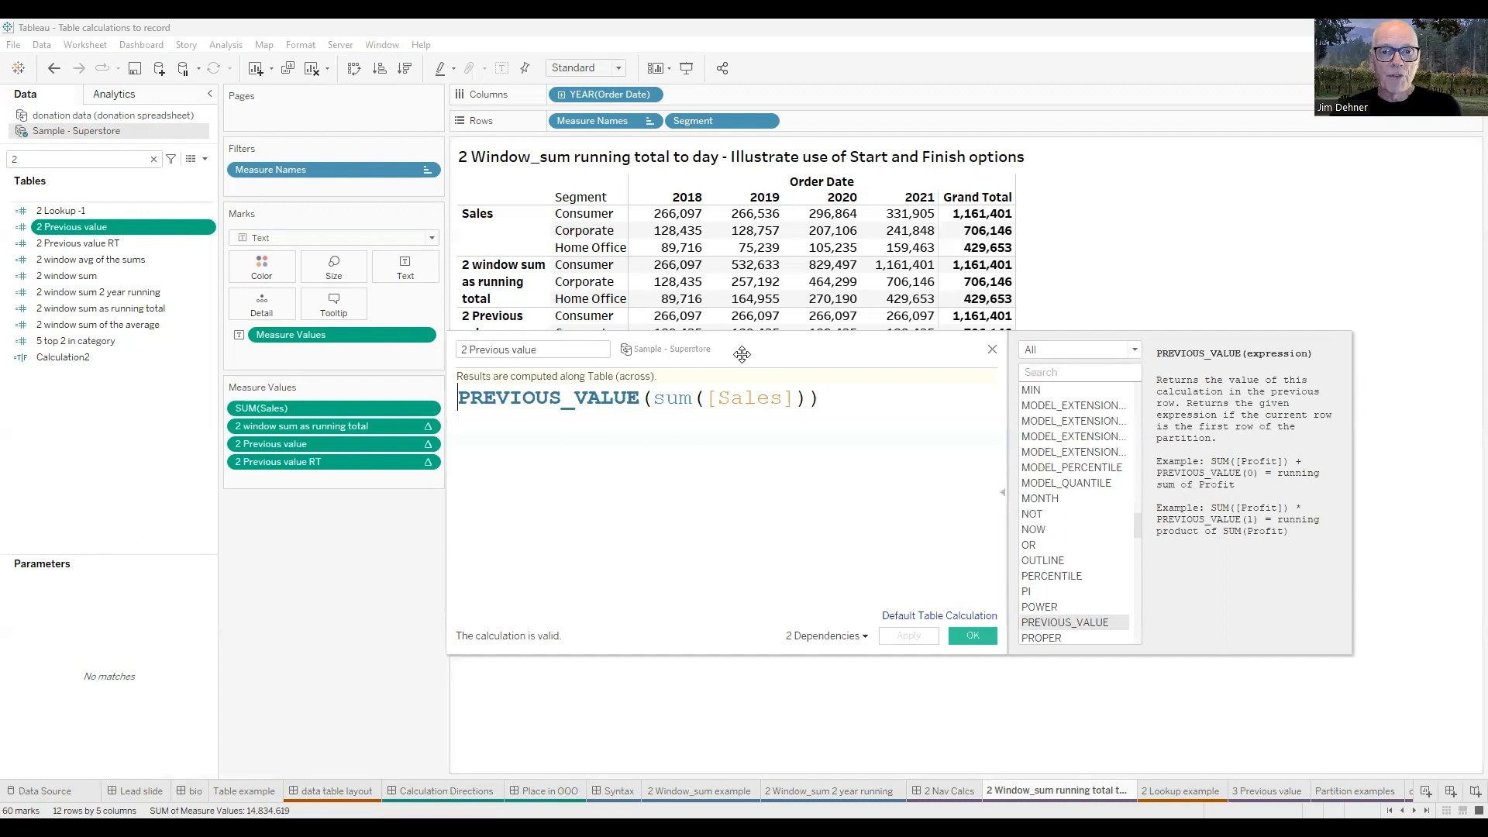
{"action": "left_click_drag", "start_coordinate": [743, 354], "coordinate": [760, 369]}
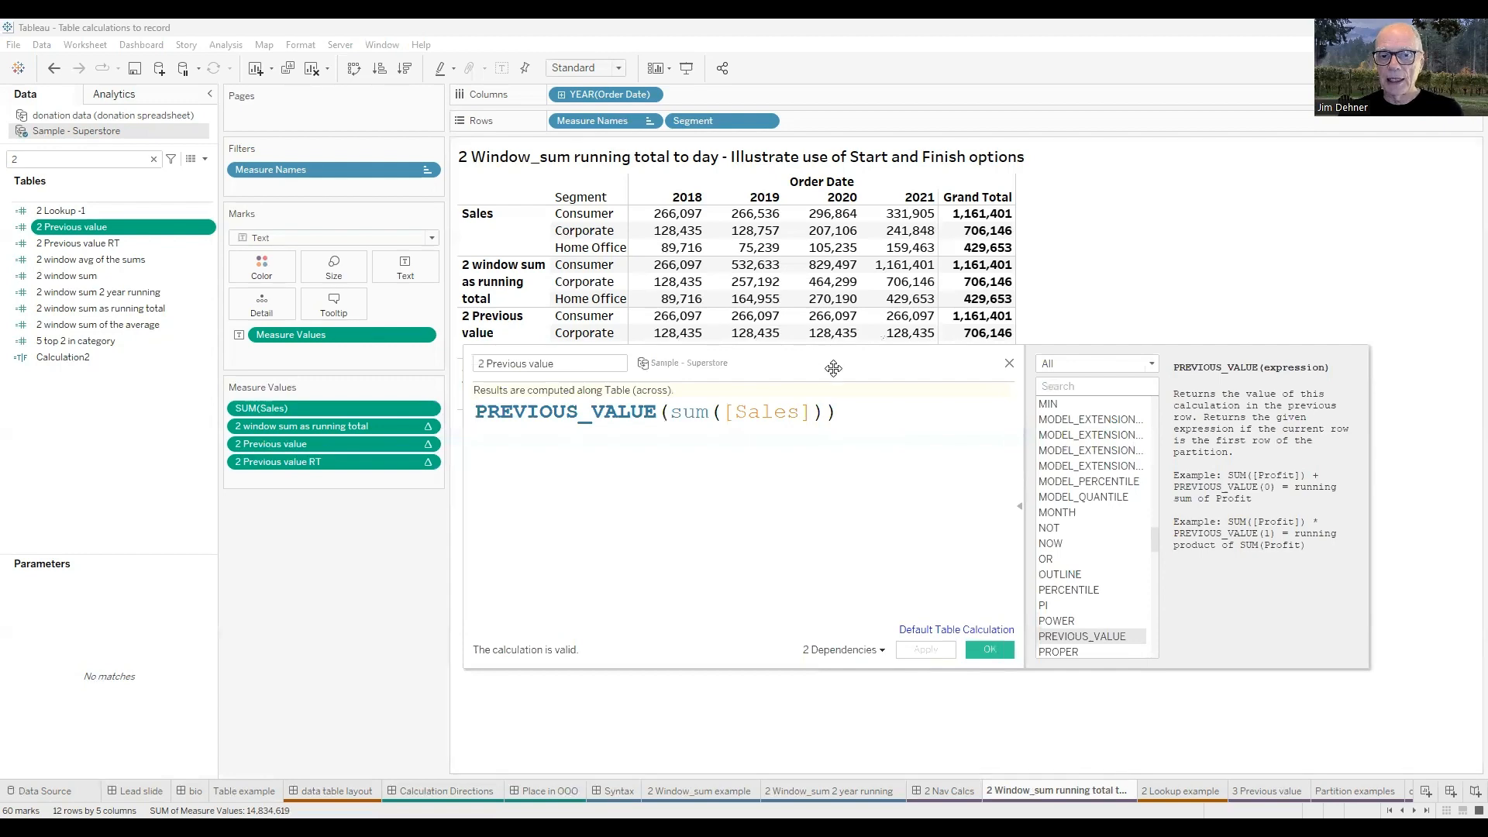
{"action": "left_click_drag", "start_coordinate": [833, 371], "coordinate": [847, 477]}
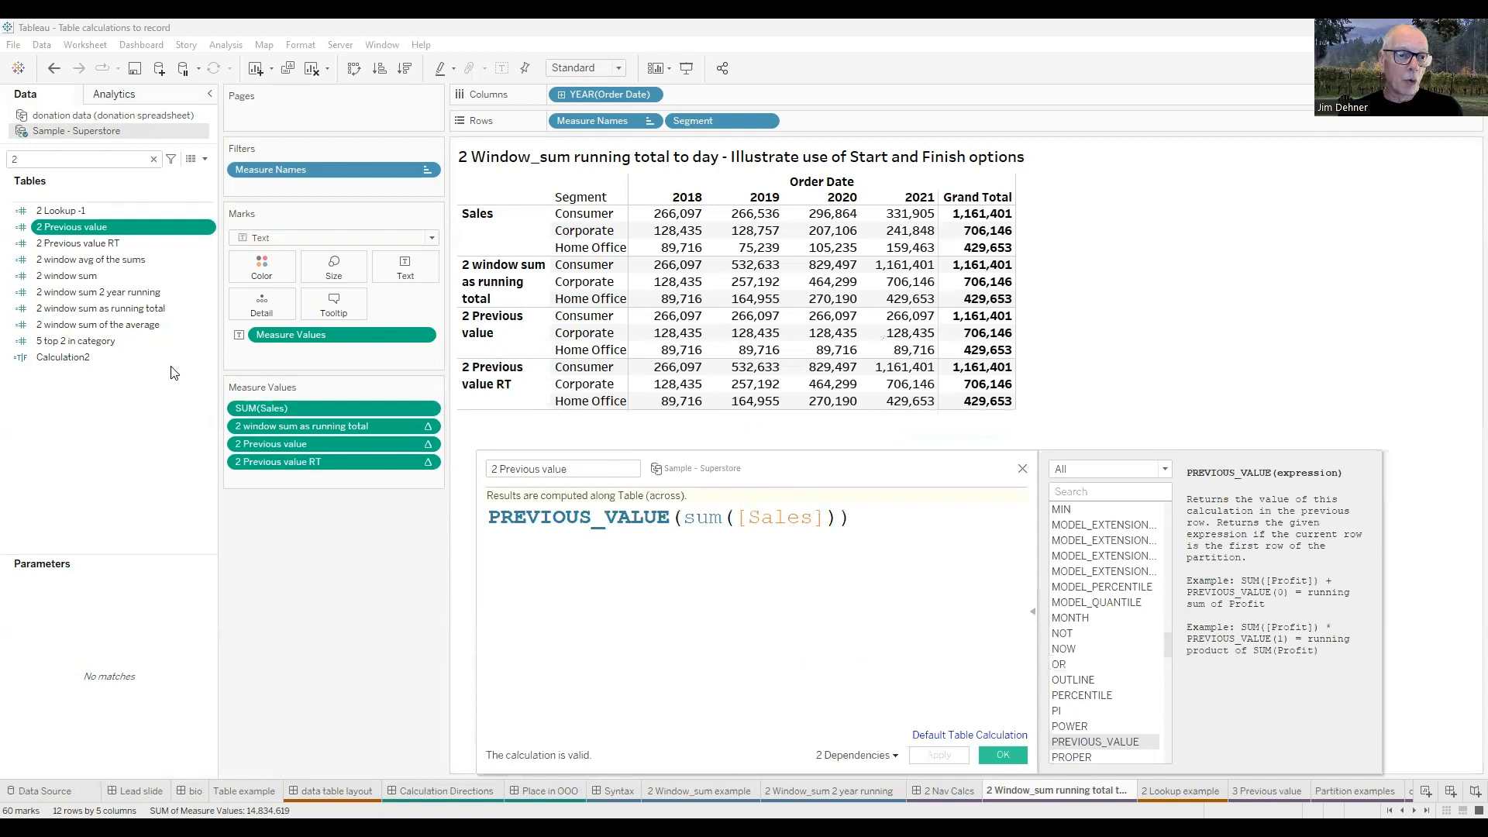
Open the 2 Previous value RT formula to examine how it builds a running total.
{"action": "left_click", "coordinate": [110, 243]}
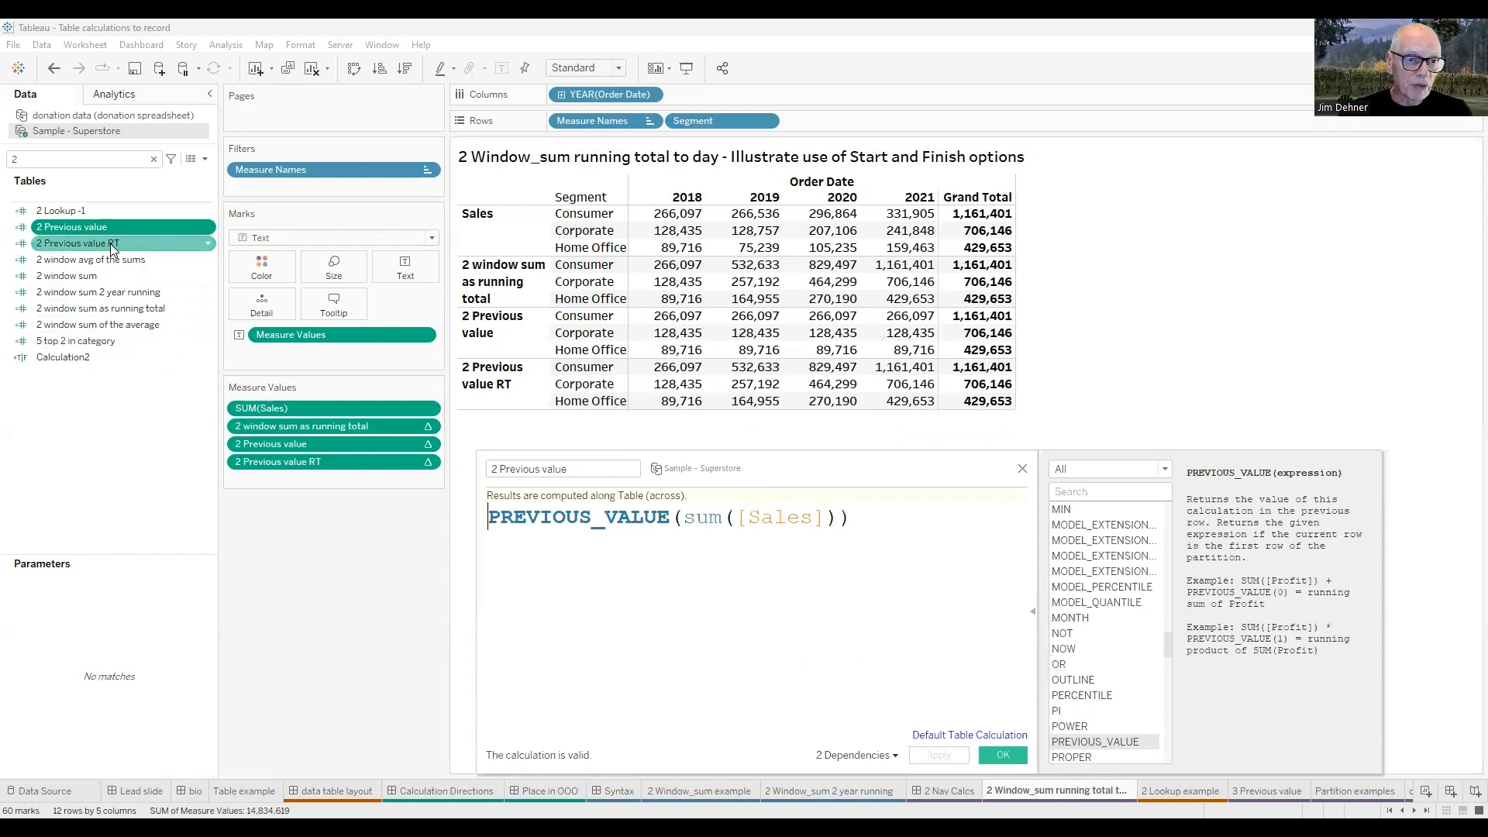
{"action": "right_click", "coordinate": [110, 243]}
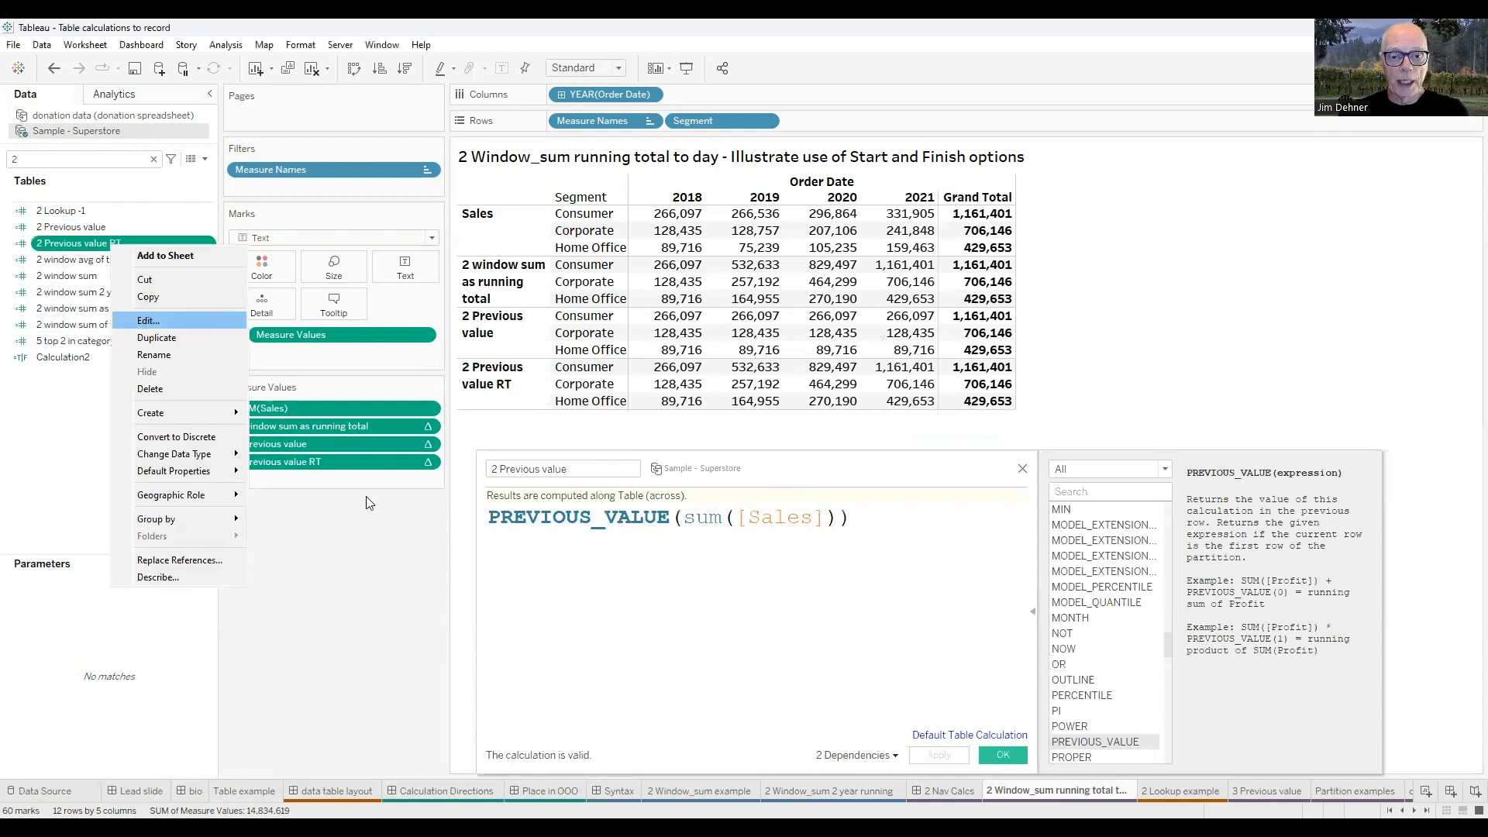
{"action": "key", "text": "Return"}
{"action": "left_click_drag", "start_coordinate": [480, 563], "coordinate": [291, 537]}
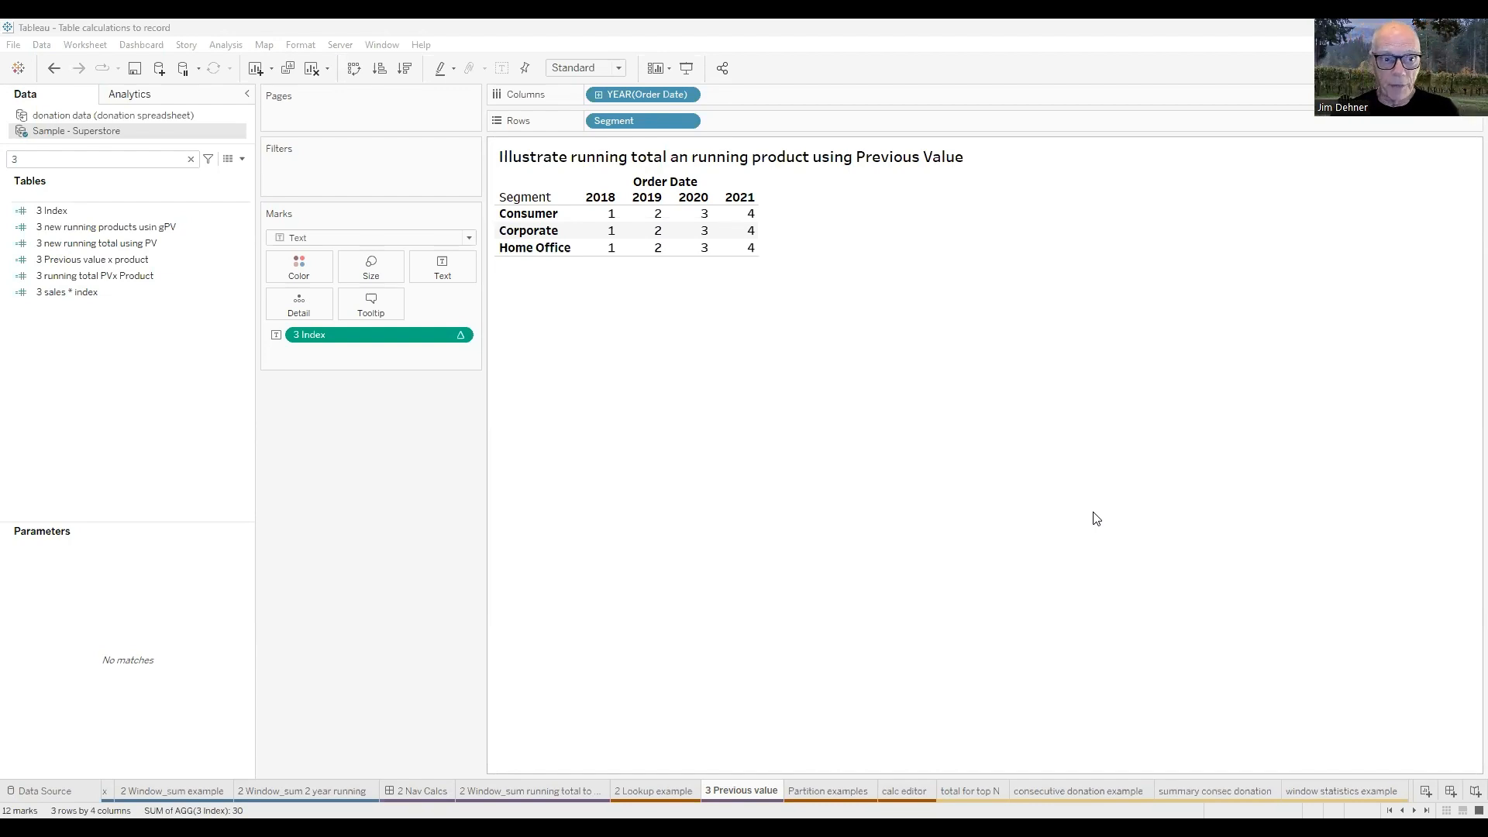
Open the 3 Index formula on the 3 Previous value worksheet and examine the Index() function below the table.
{"action": "left_click", "coordinate": [79, 213]}
{"action": "right_click", "coordinate": [68, 211]}
{"action": "left_click", "coordinate": [105, 288]}
{"action": "scroll", "coordinate": [570, 600], "scroll_direction": "up", "scroll_amount": 3, "text": "ctrl"}
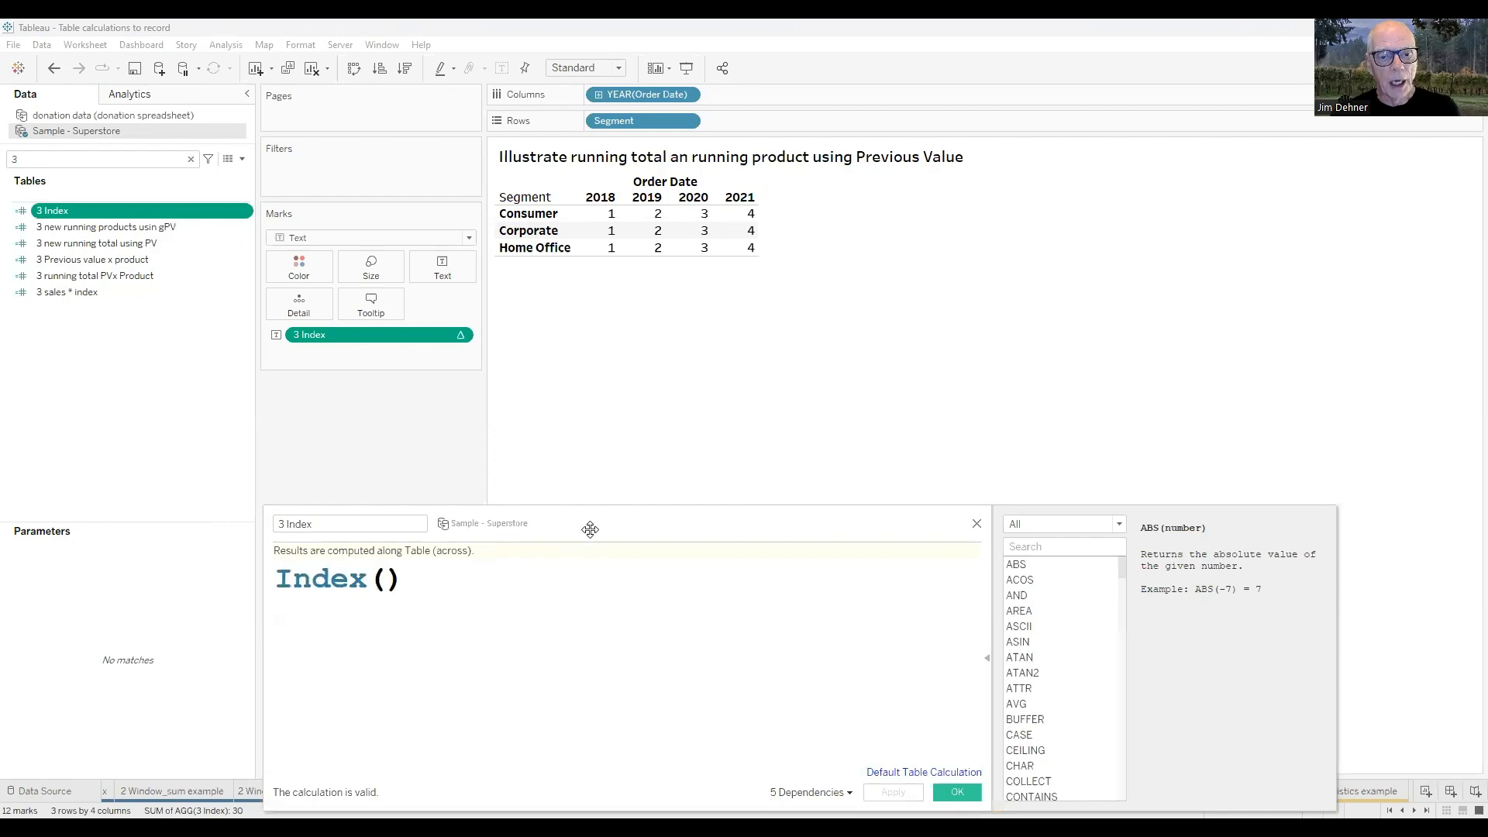
{"action": "left_click_drag", "start_coordinate": [595, 525], "coordinate": [834, 301]}
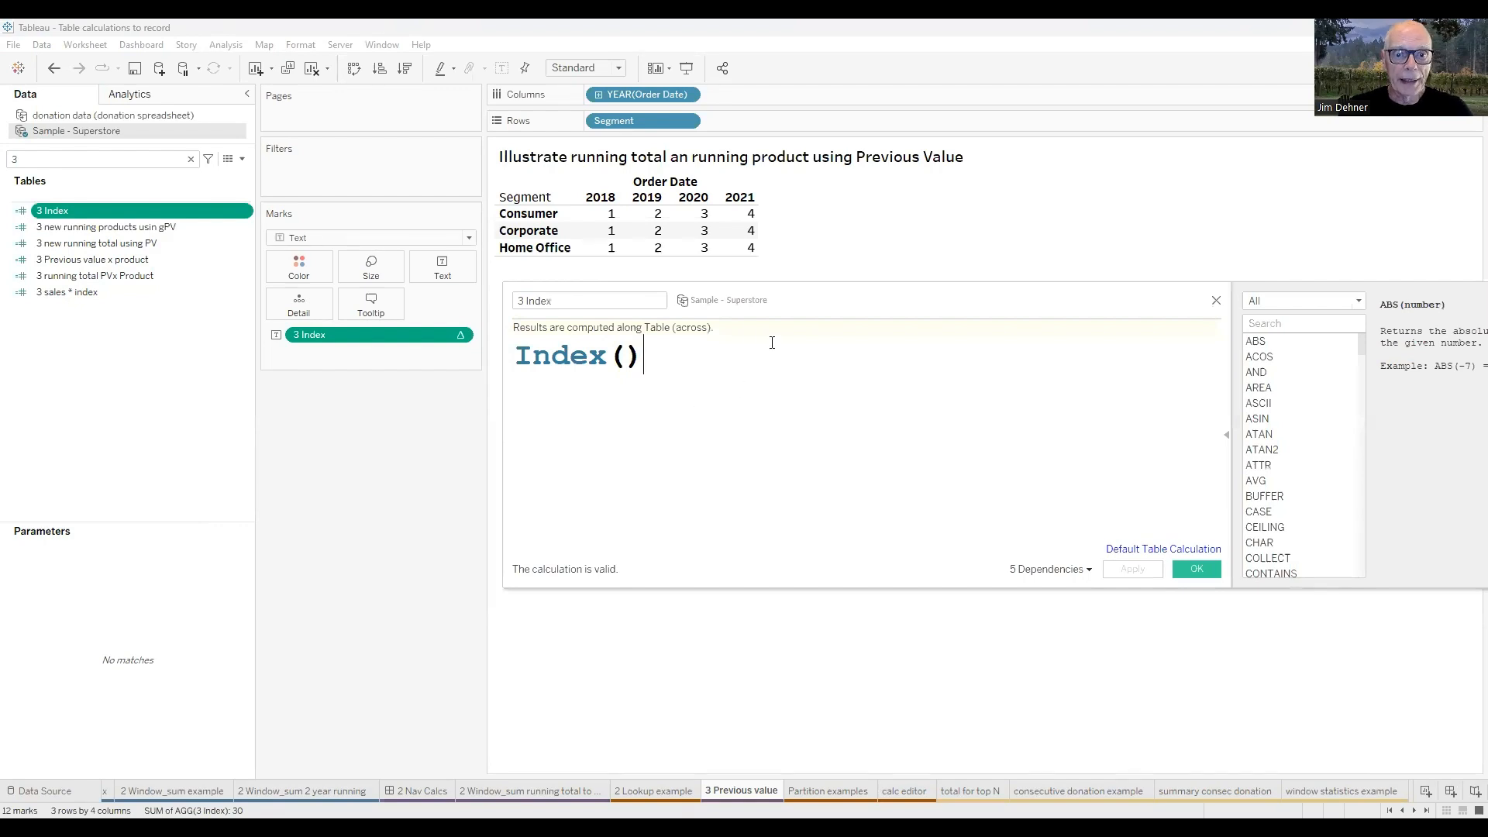
Check the Compute Using setting of the 3 Index table calculation, and close the settings and the formula editor.
{"action": "left_click", "coordinate": [460, 338]}
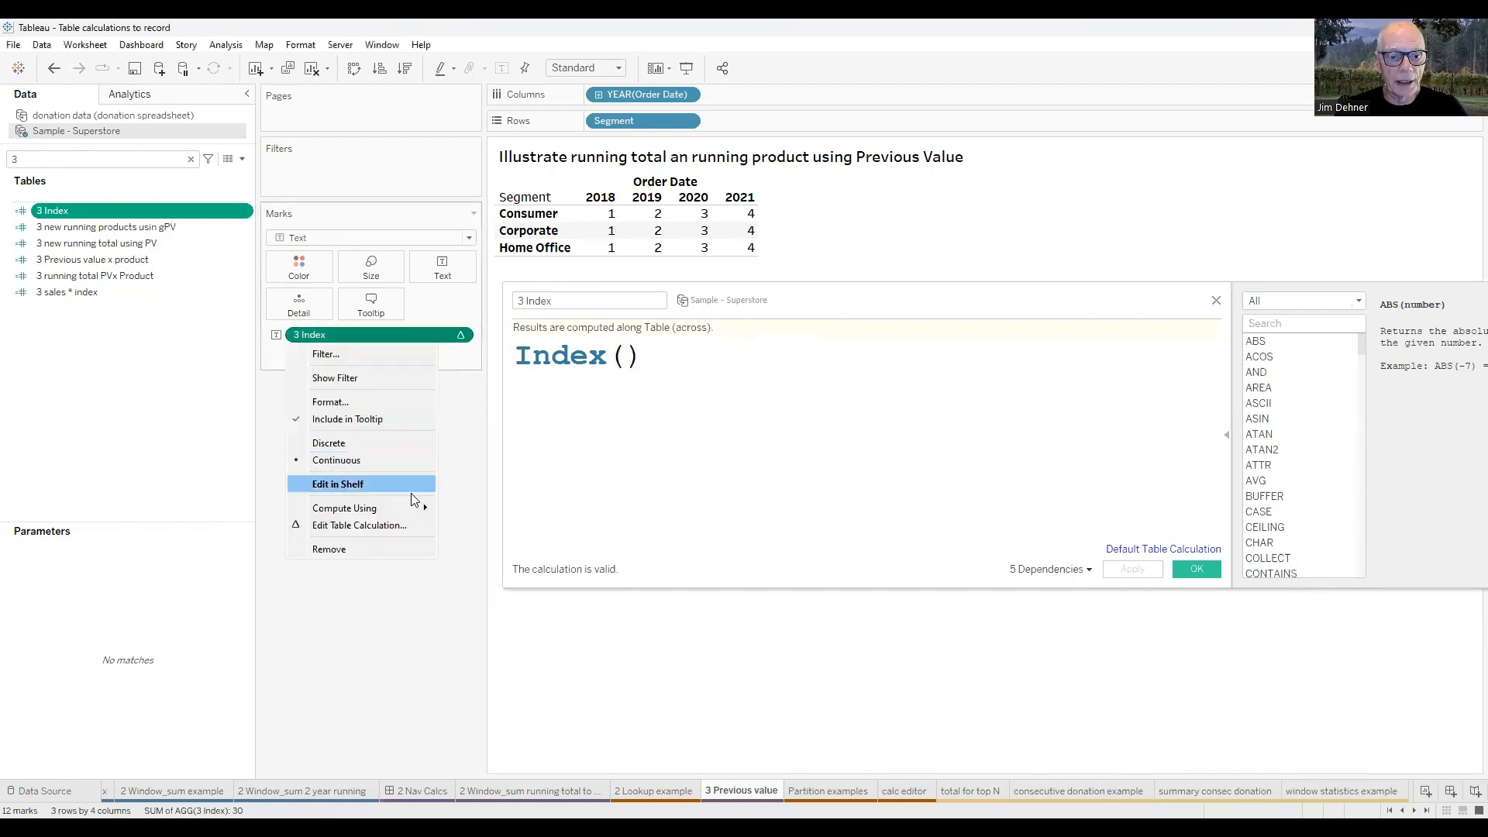
{"action": "left_click", "coordinate": [394, 531]}
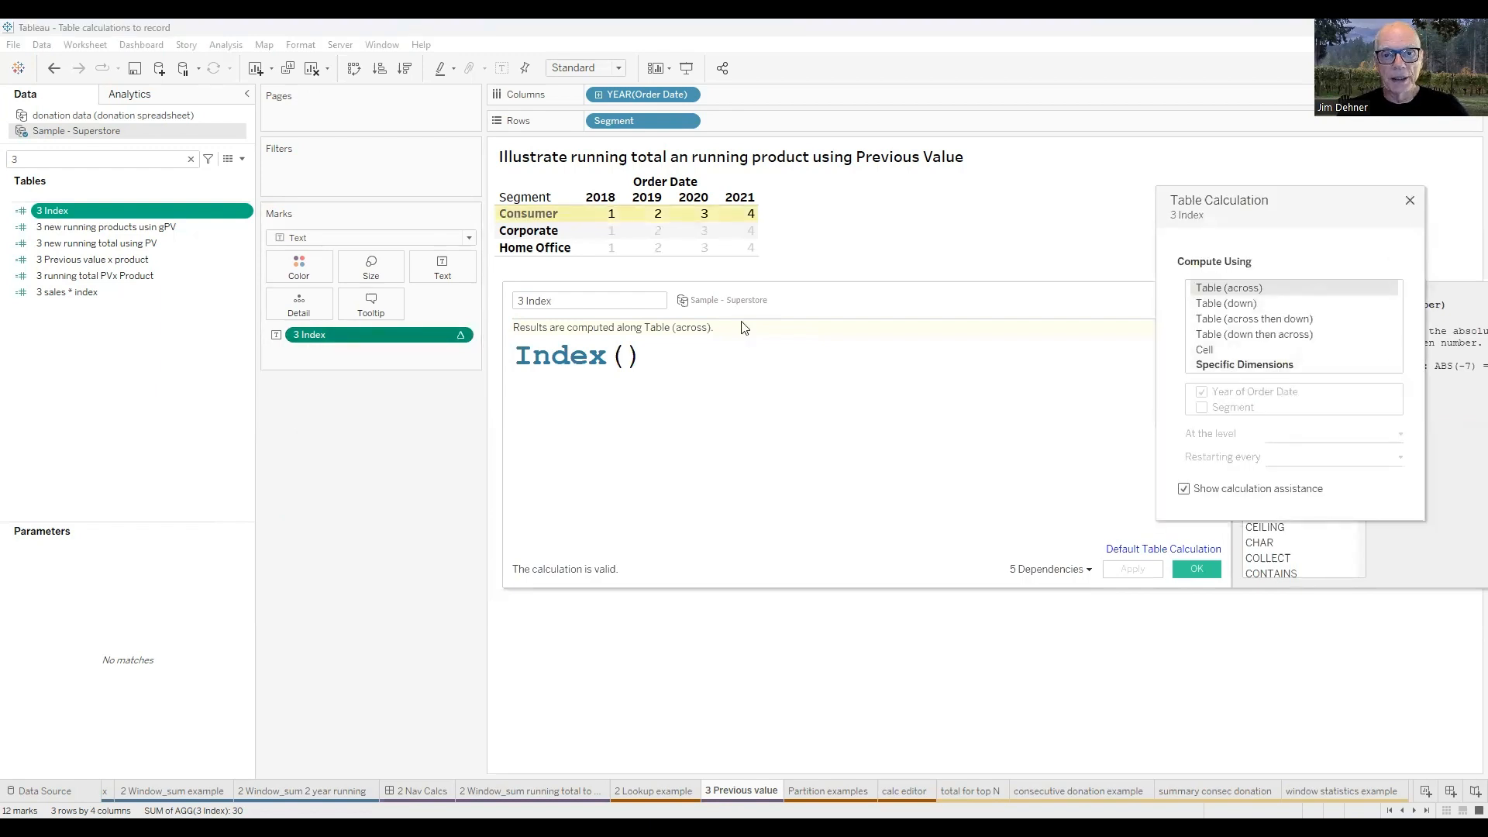
{"action": "left_click", "coordinate": [1411, 203]}
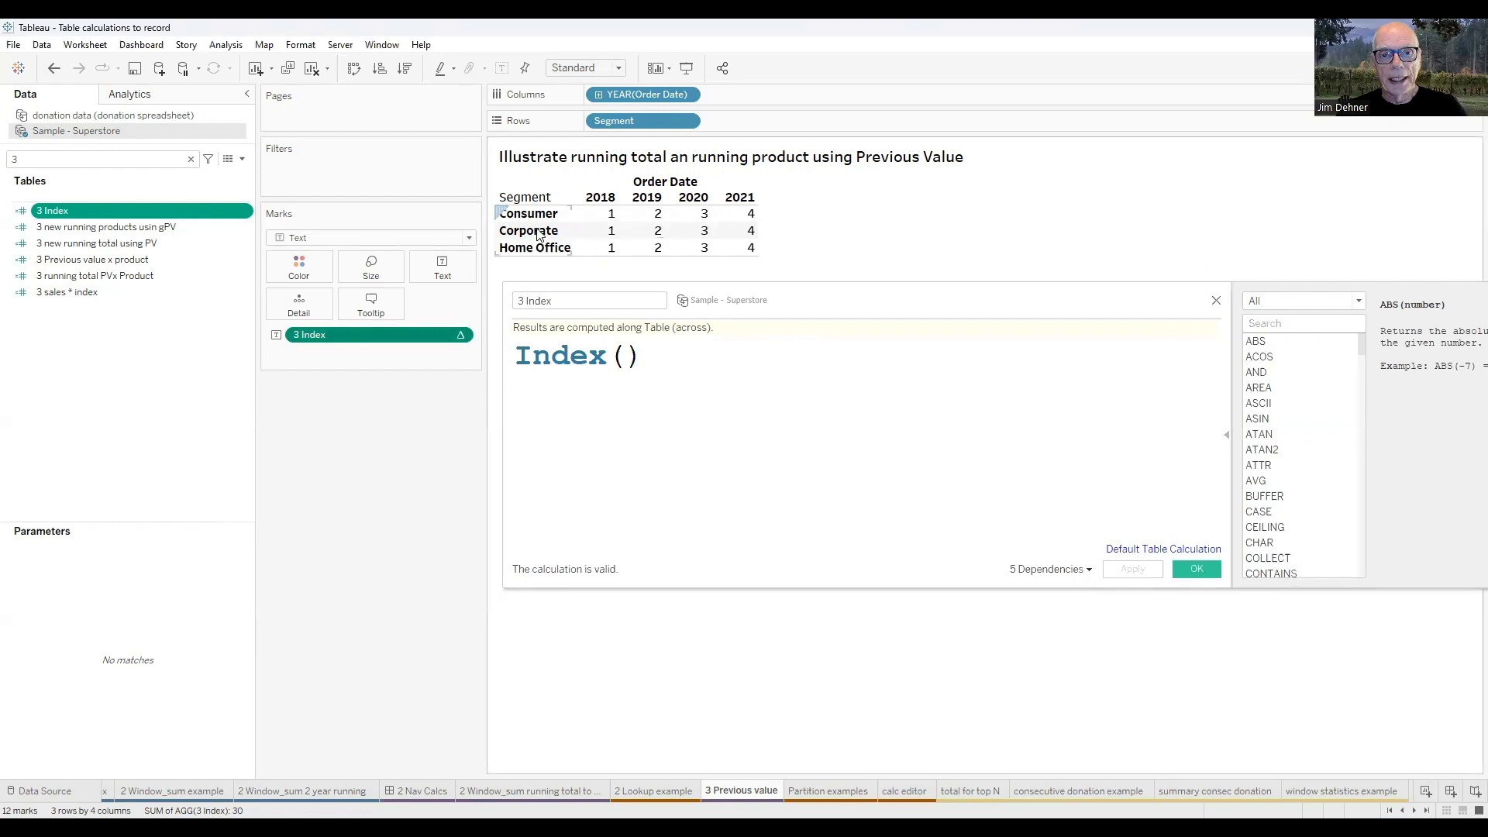
{"action": "left_click", "coordinate": [1216, 301]}
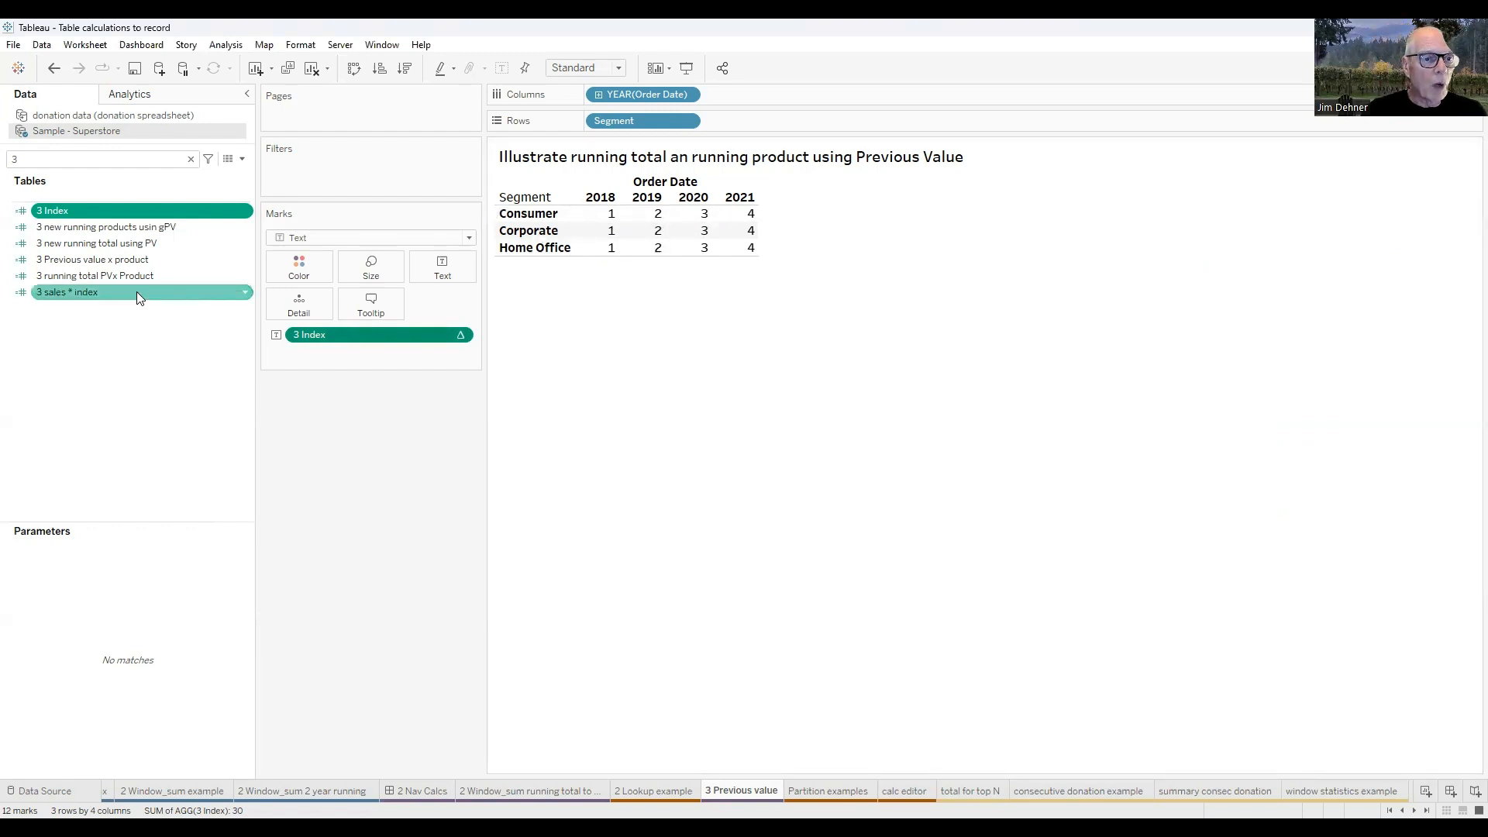
Add the 3 new running total using PV measure to the table and place Segment after Measure Names in the rows.
{"action": "double_click", "coordinate": [80, 243]}
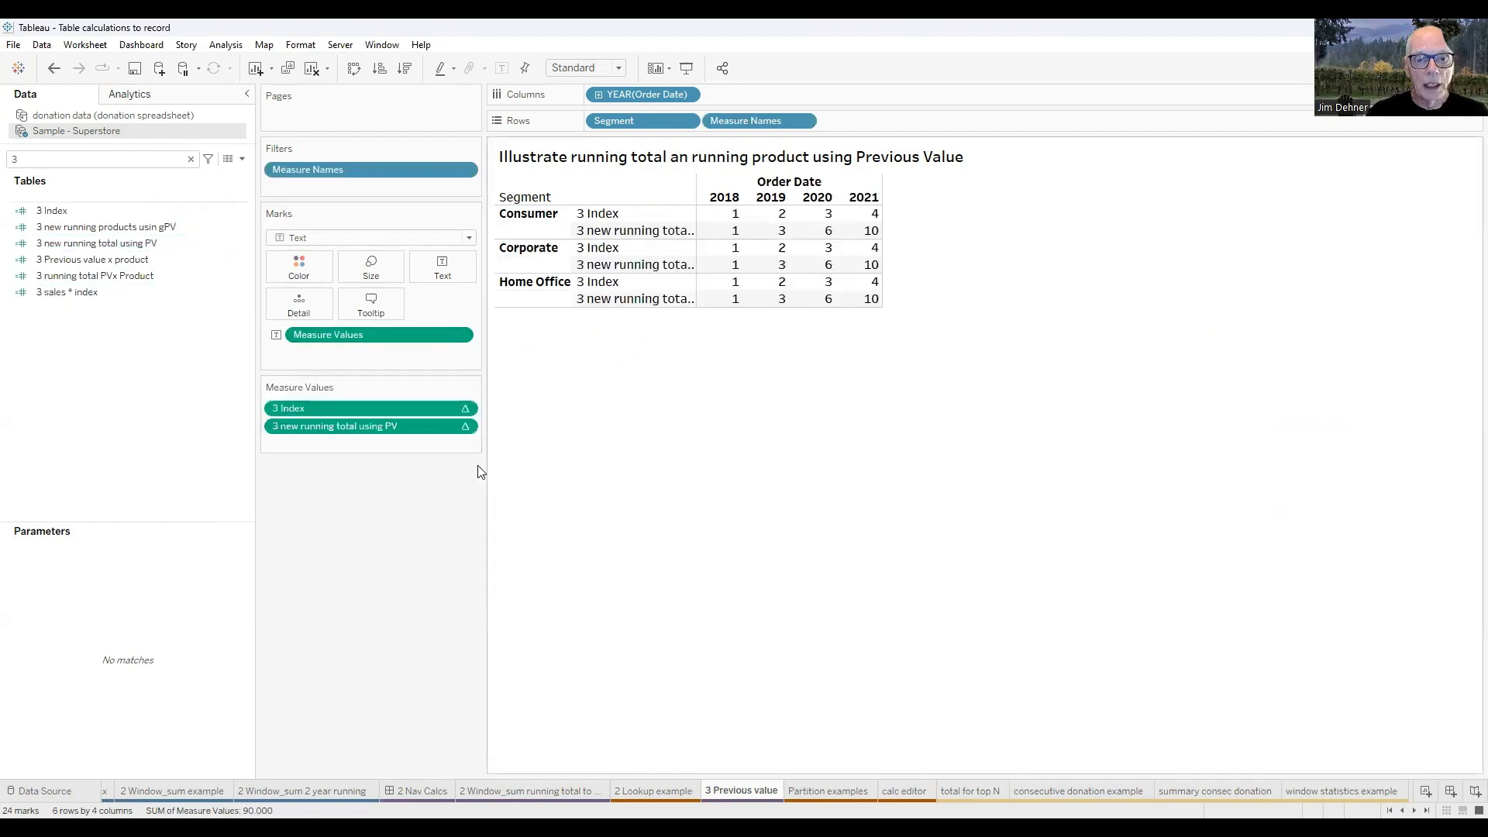
{"action": "left_click_drag", "start_coordinate": [637, 119], "coordinate": [881, 121]}
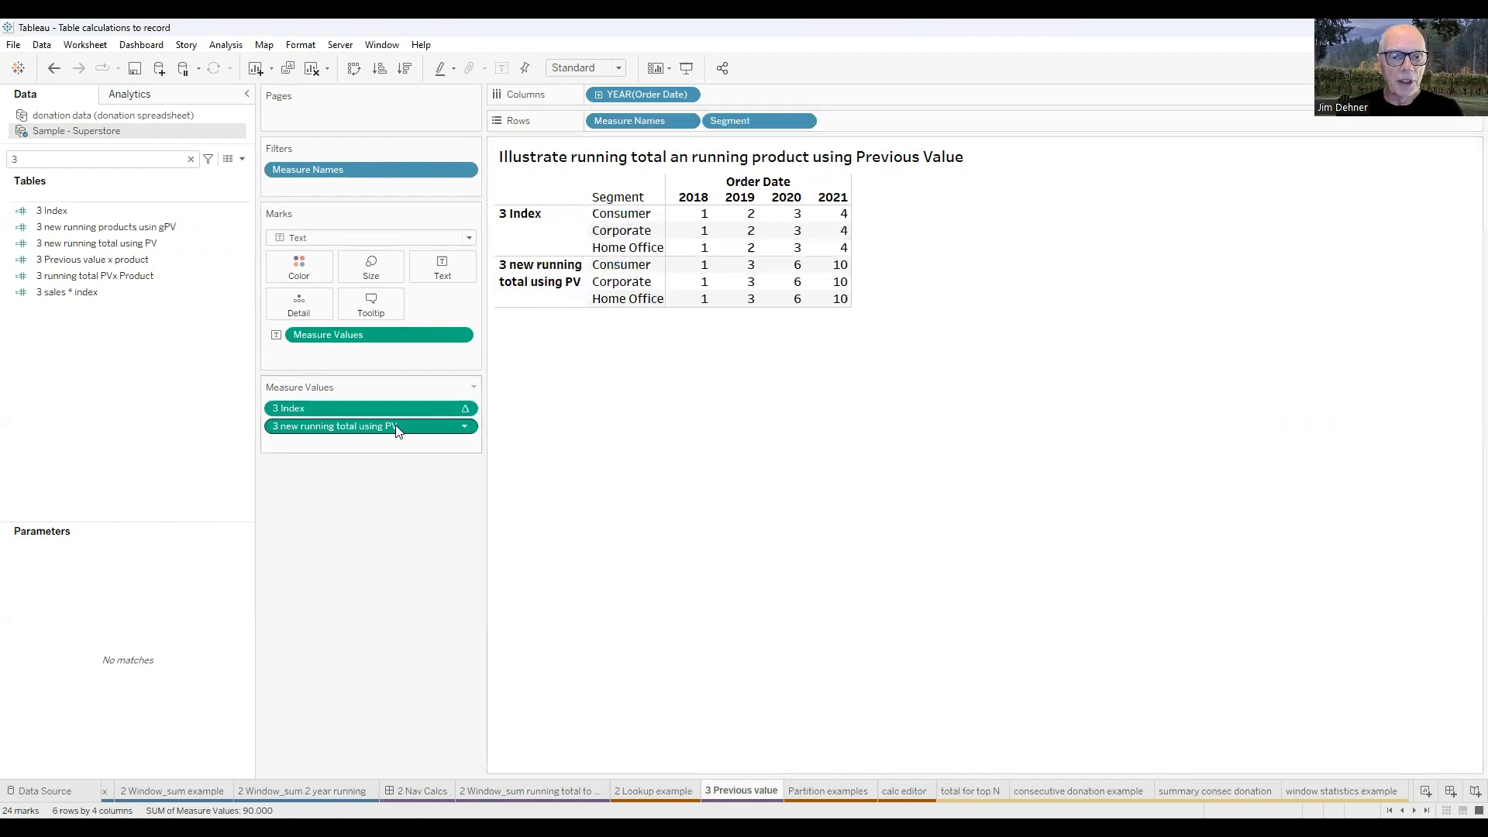
Open the 3 new running total using PV formula, examine how it combines Index() with Previous_Value, and close it.
{"action": "left_click", "coordinate": [77, 229]}
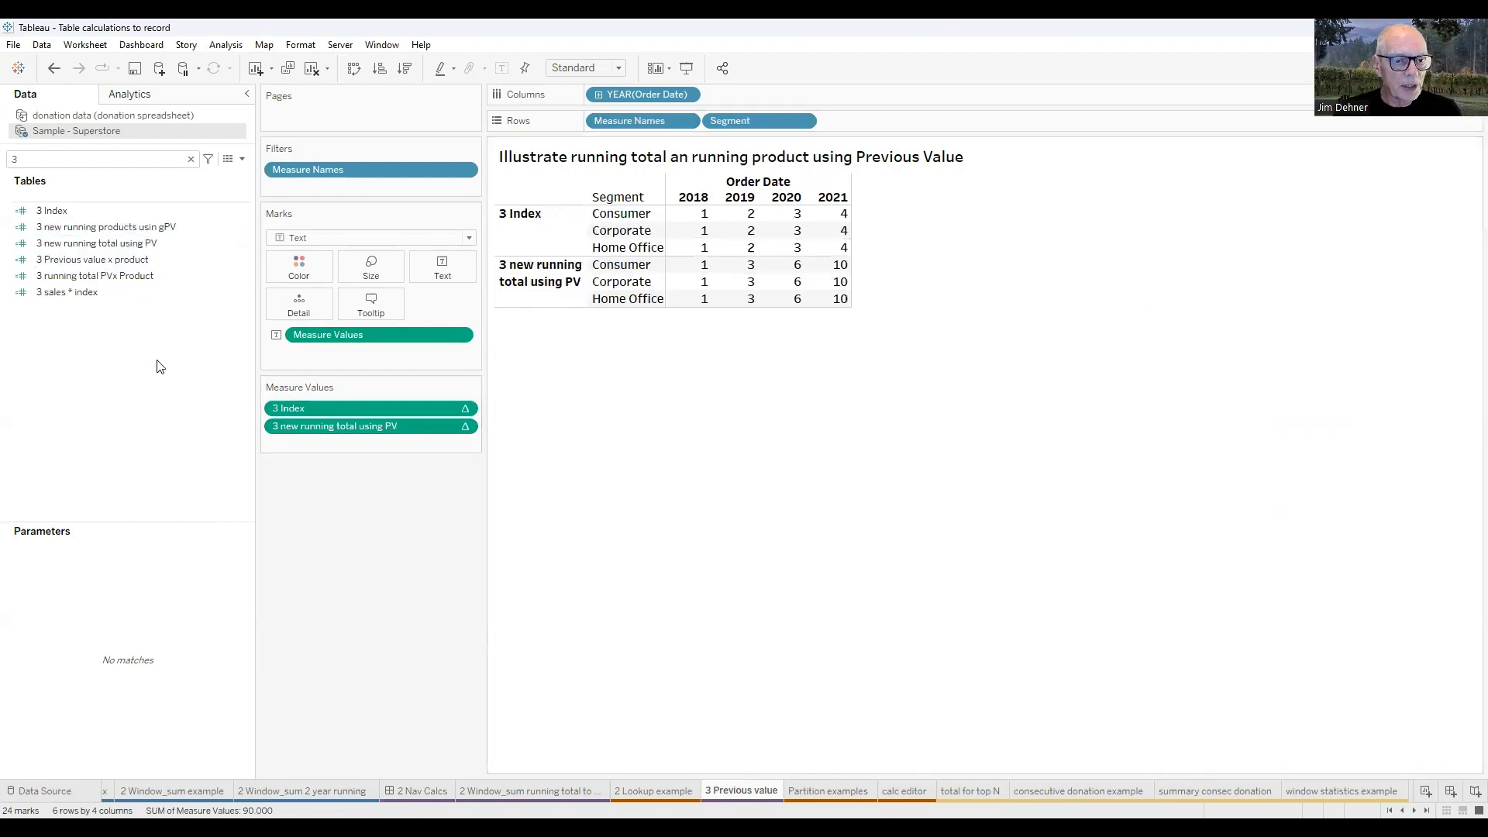
{"action": "right_click", "coordinate": [102, 245]}
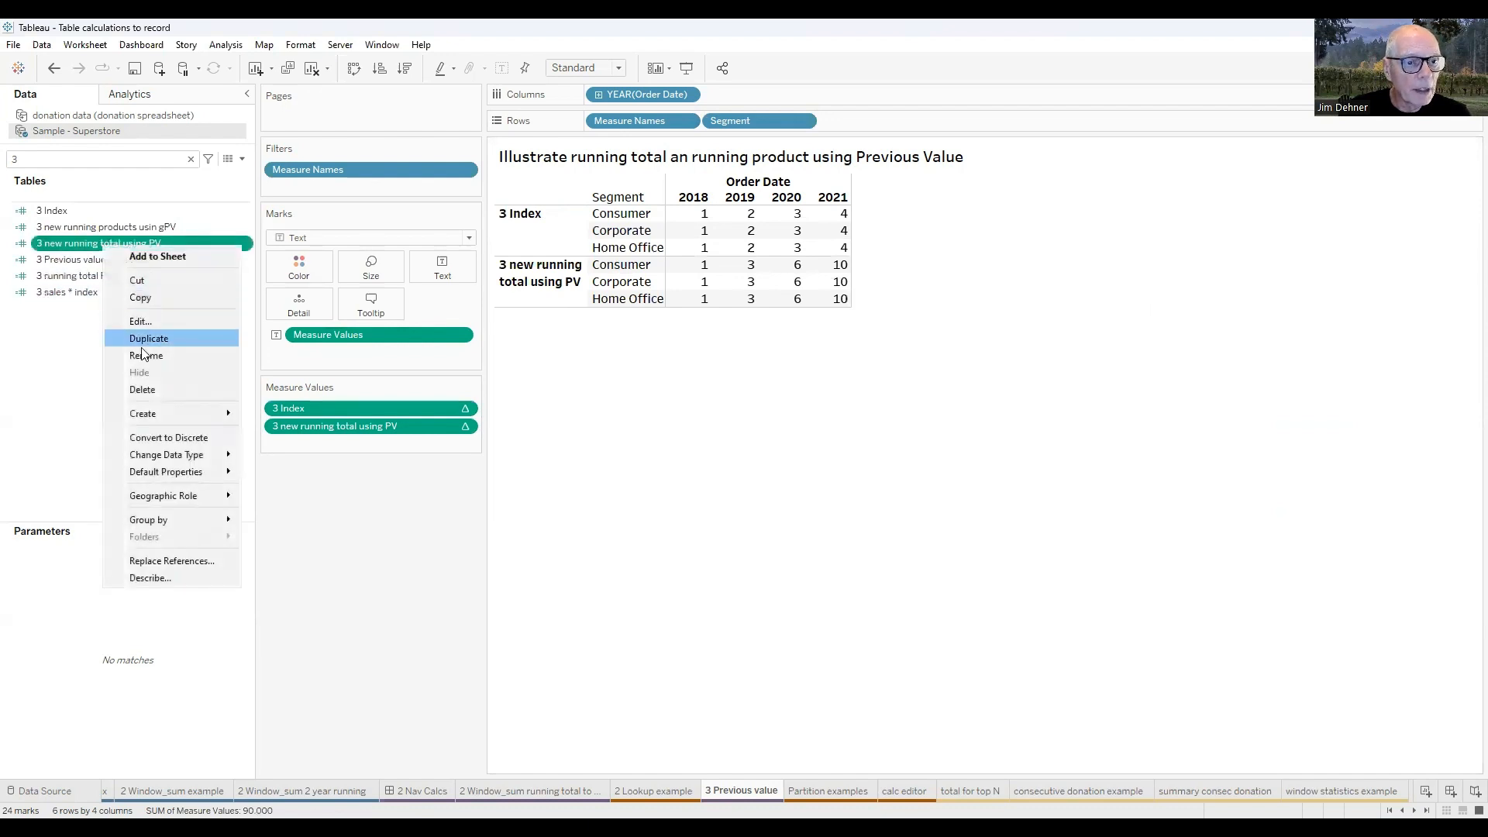
{"action": "key", "text": "Return"}
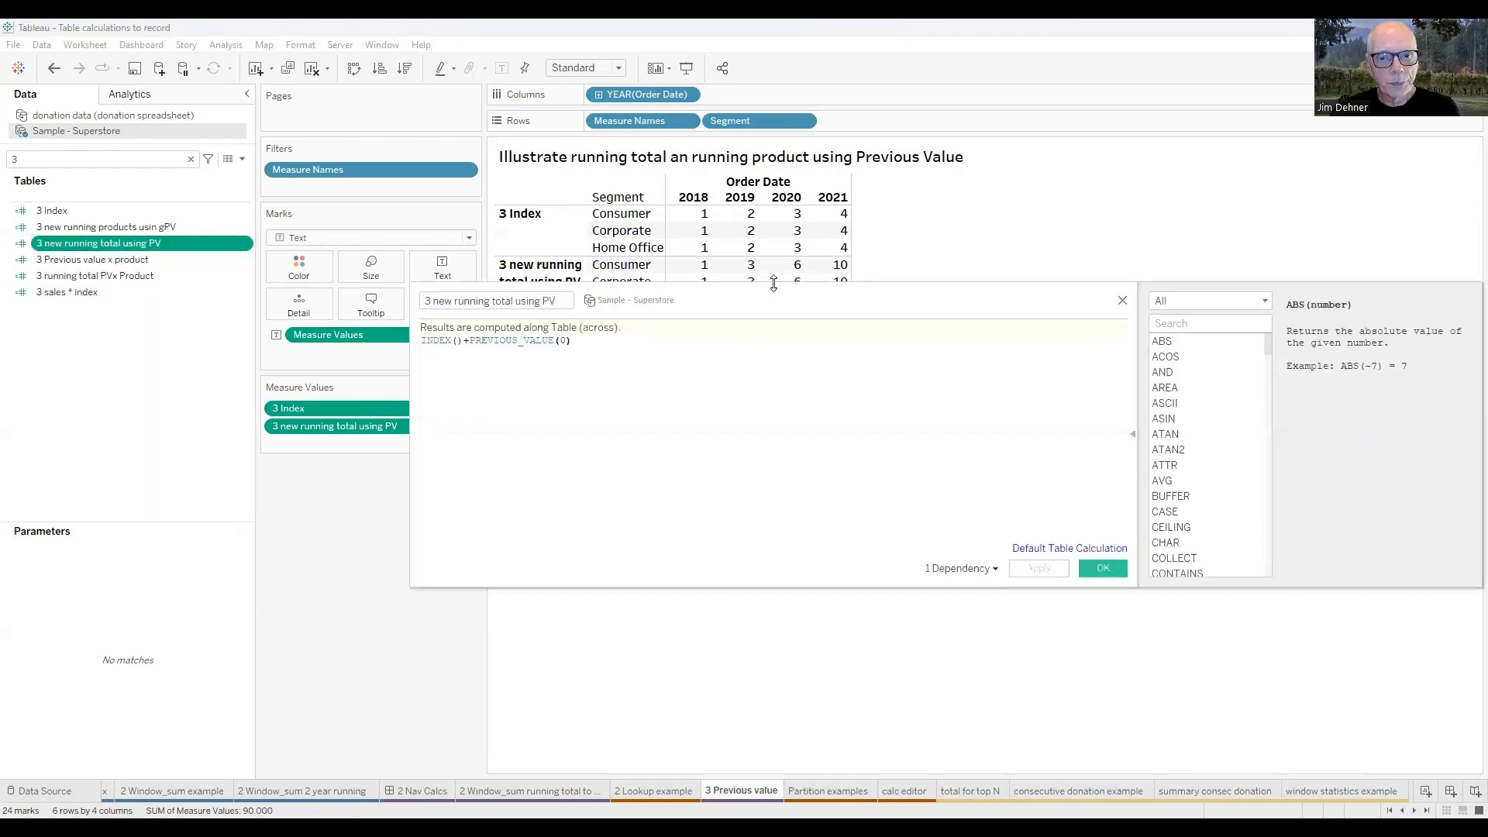
{"action": "scroll", "coordinate": [851, 547], "scroll_direction": "up", "scroll_amount": 4}
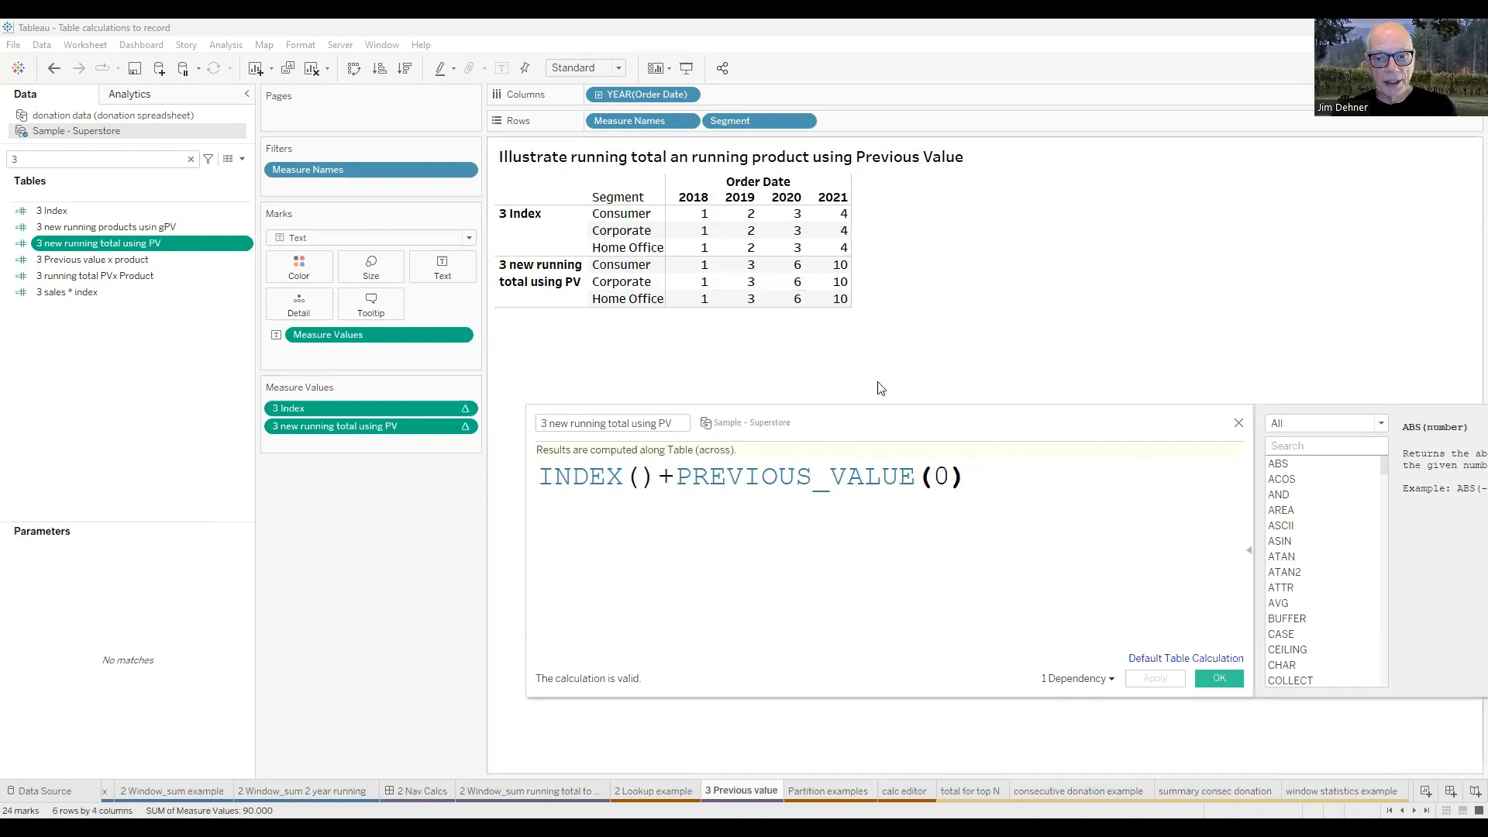
{"action": "left_click", "coordinate": [1239, 425]}
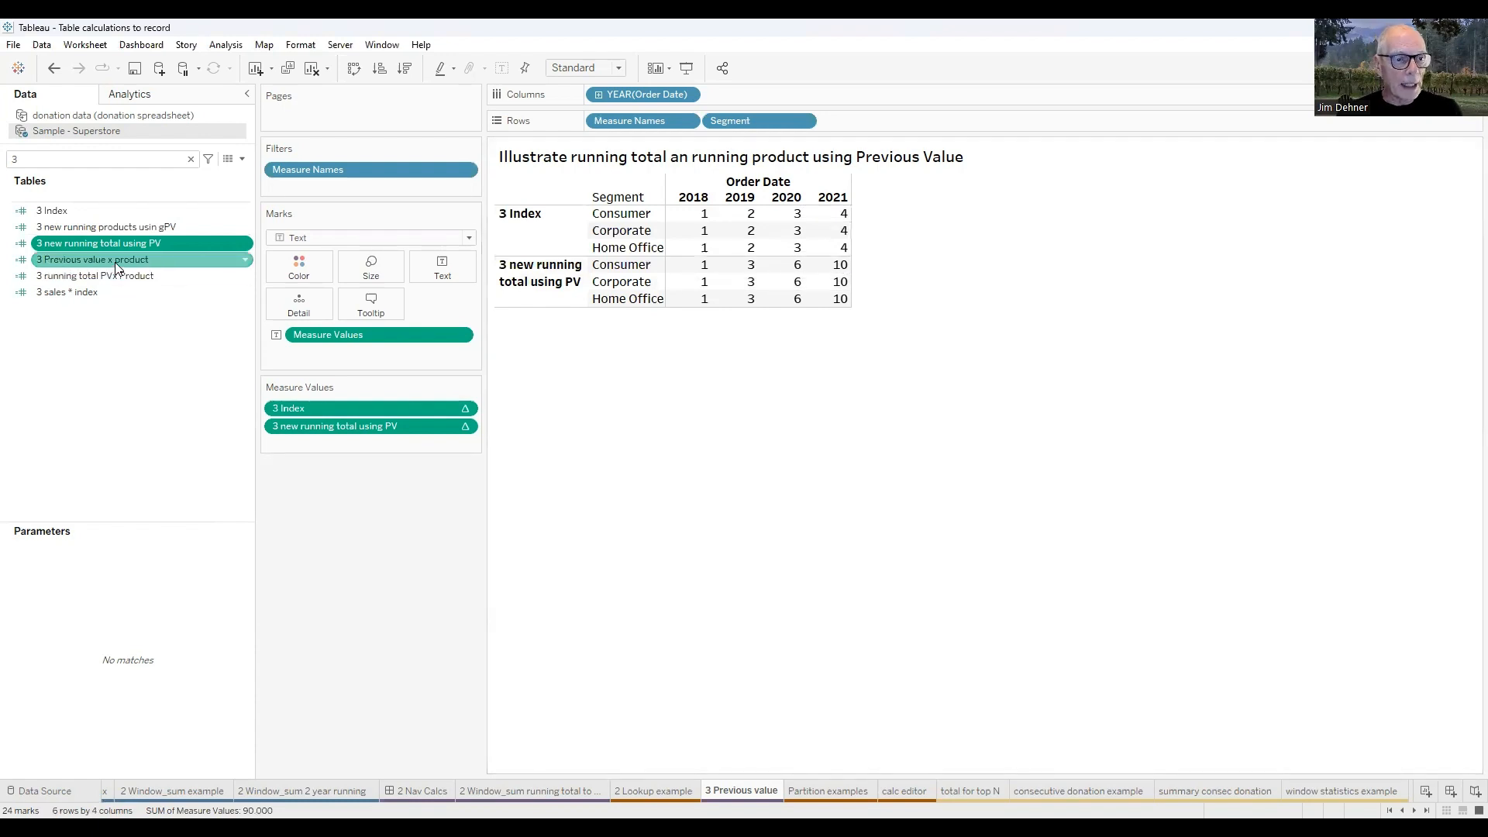
Add the 3 new running products usin gPV measure after the running total measure and examine its formula.
{"action": "double_click", "coordinate": [111, 232]}
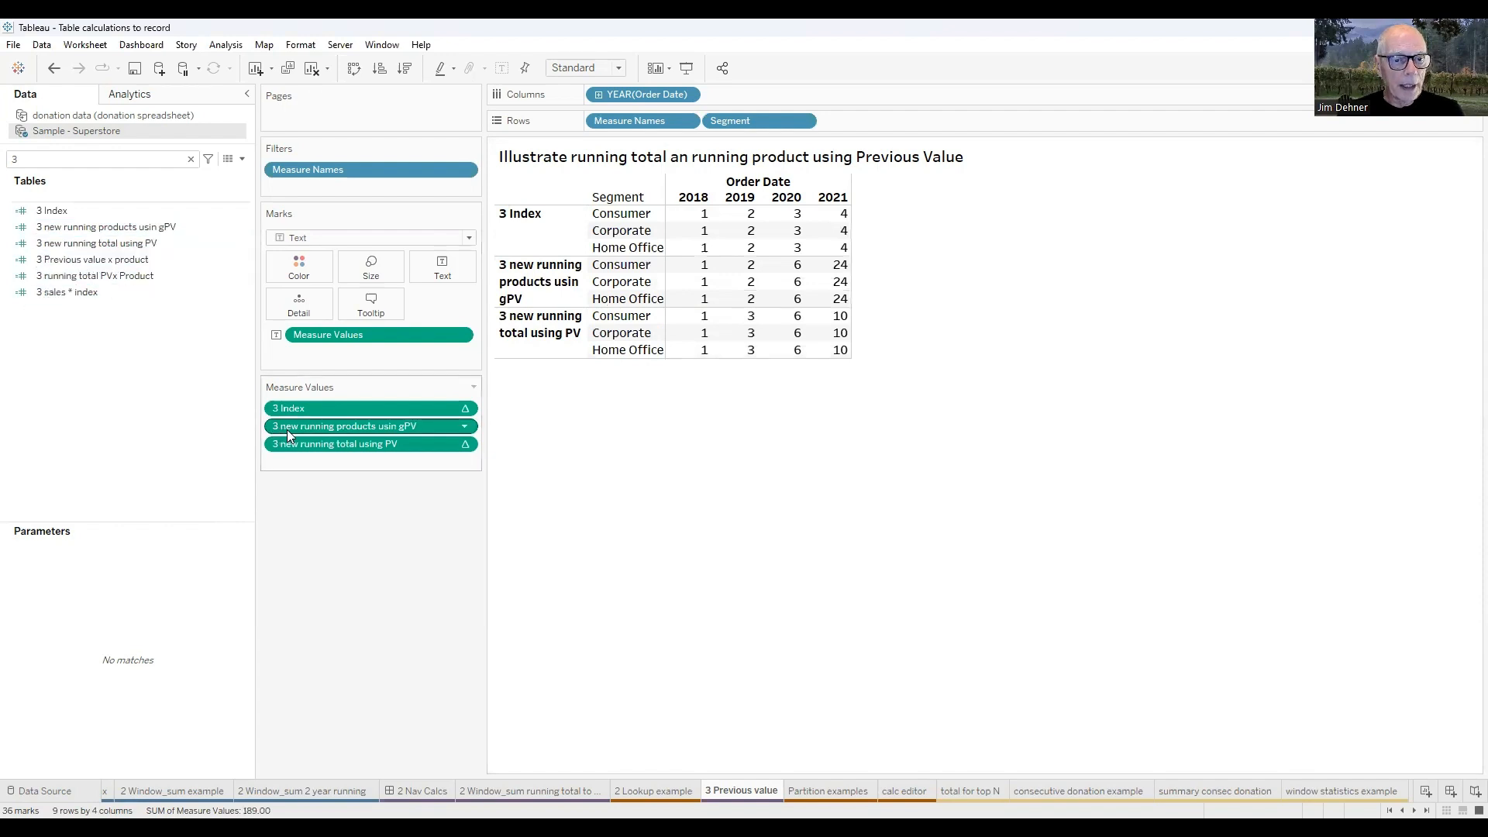
{"action": "left_click_drag", "start_coordinate": [348, 426], "coordinate": [290, 460]}
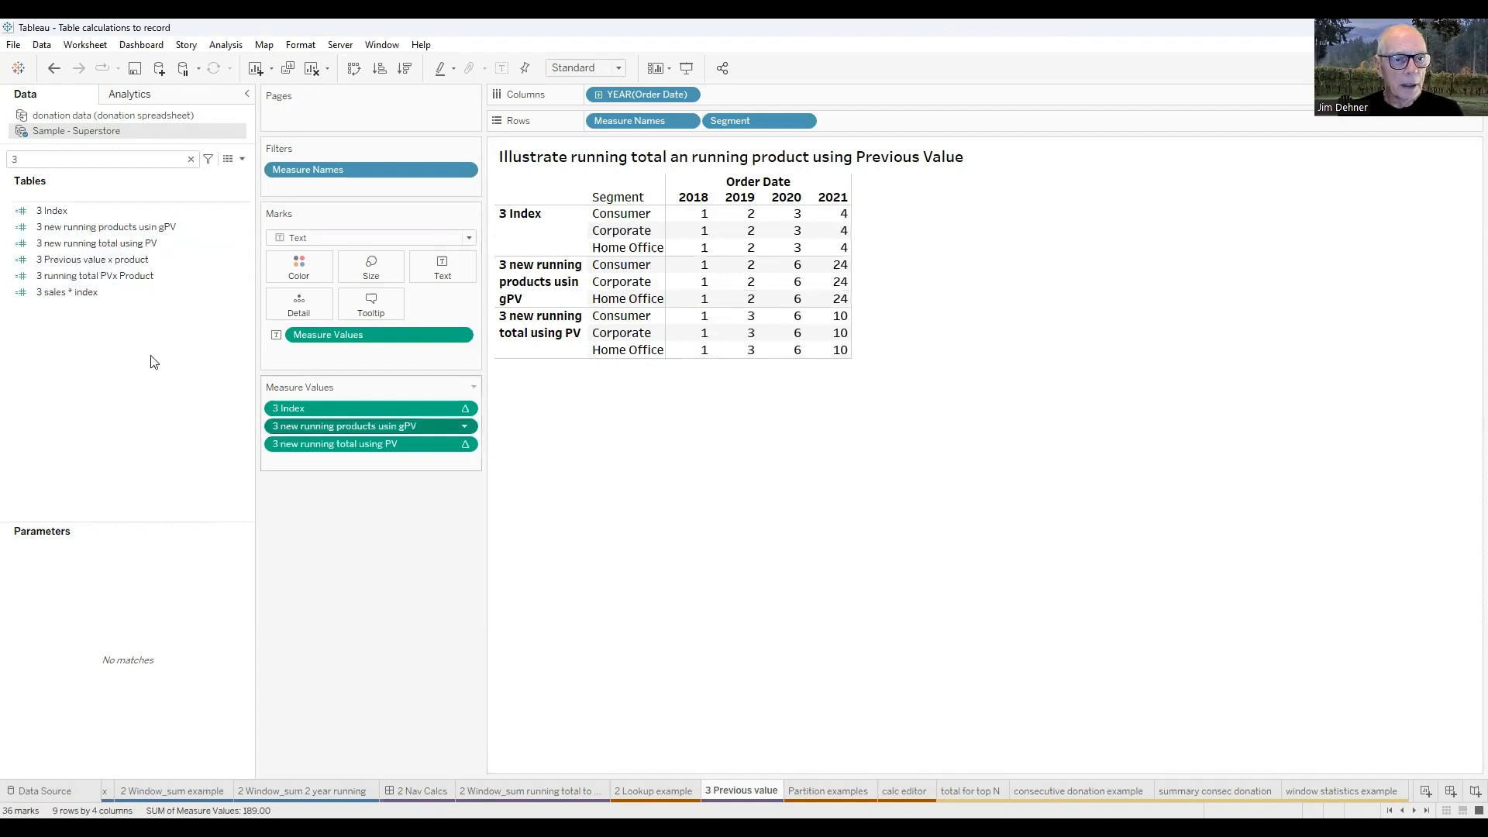
{"action": "right_click", "coordinate": [100, 228]}
{"action": "left_click", "coordinate": [136, 309]}
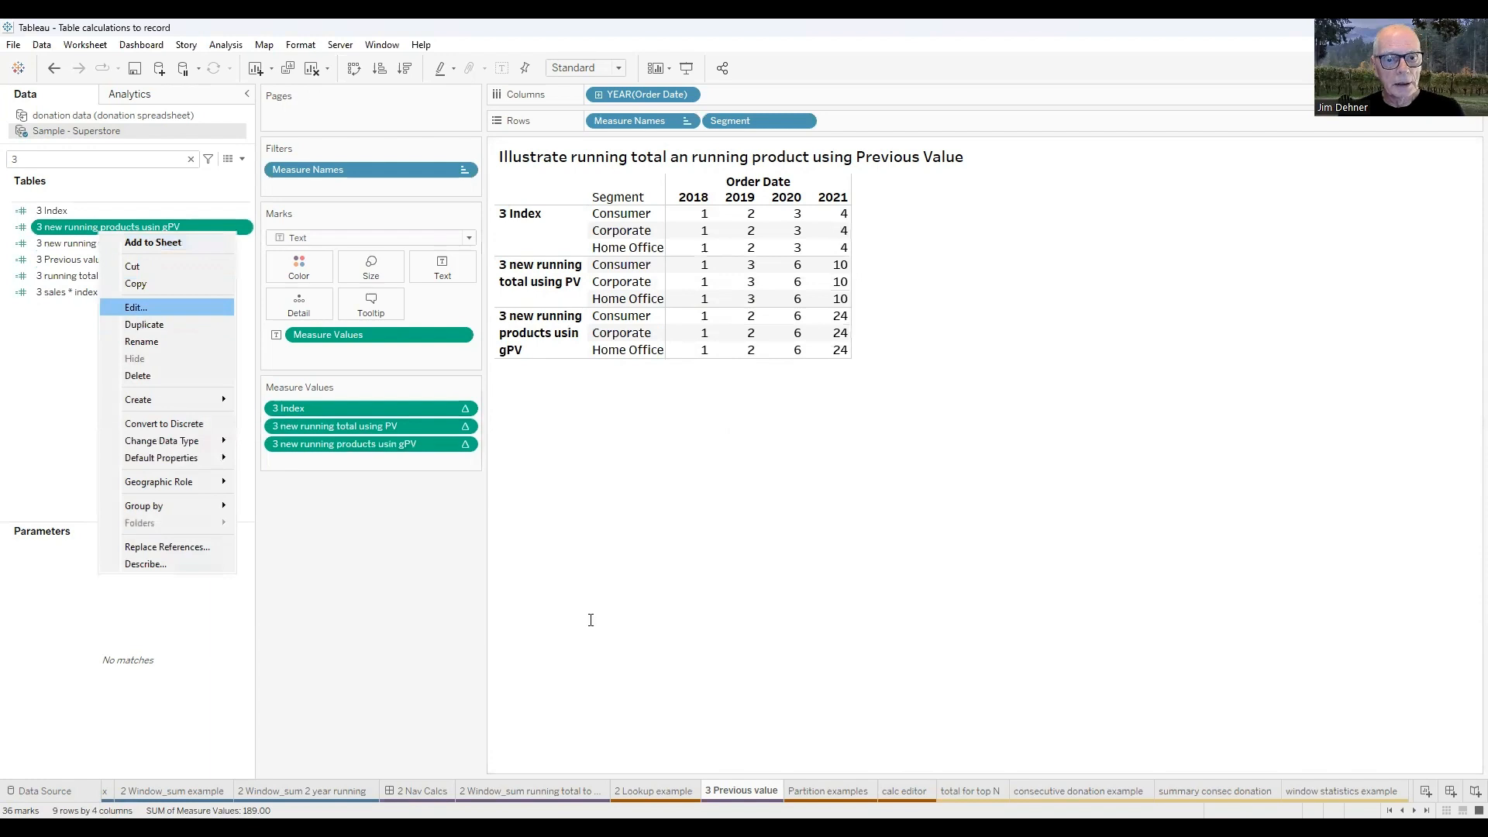
{"action": "scroll", "coordinate": [631, 617], "scroll_direction": "up", "scroll_amount": 8}
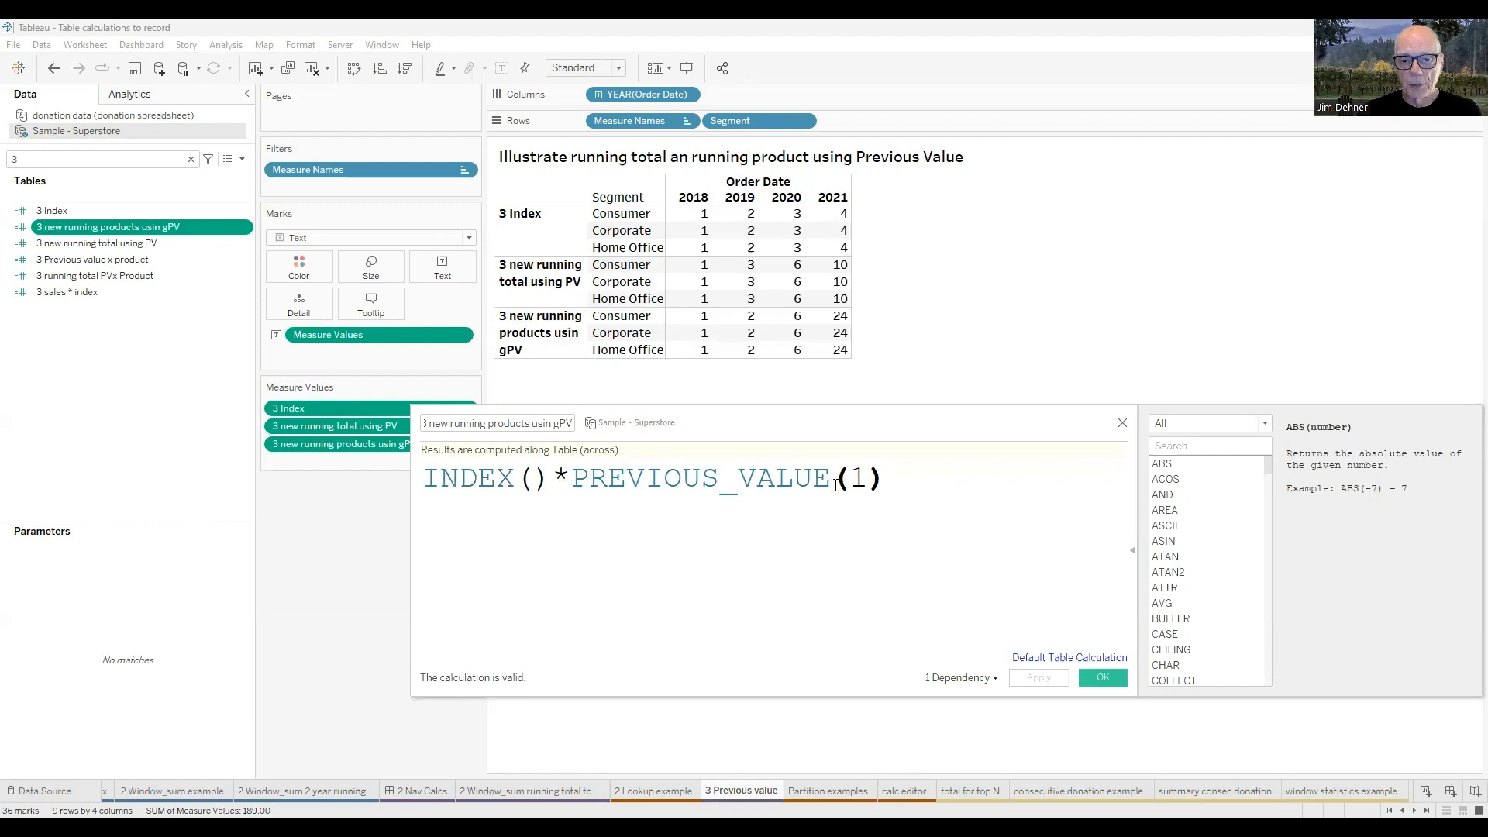
{"action": "left_click", "coordinate": [1122, 424]}
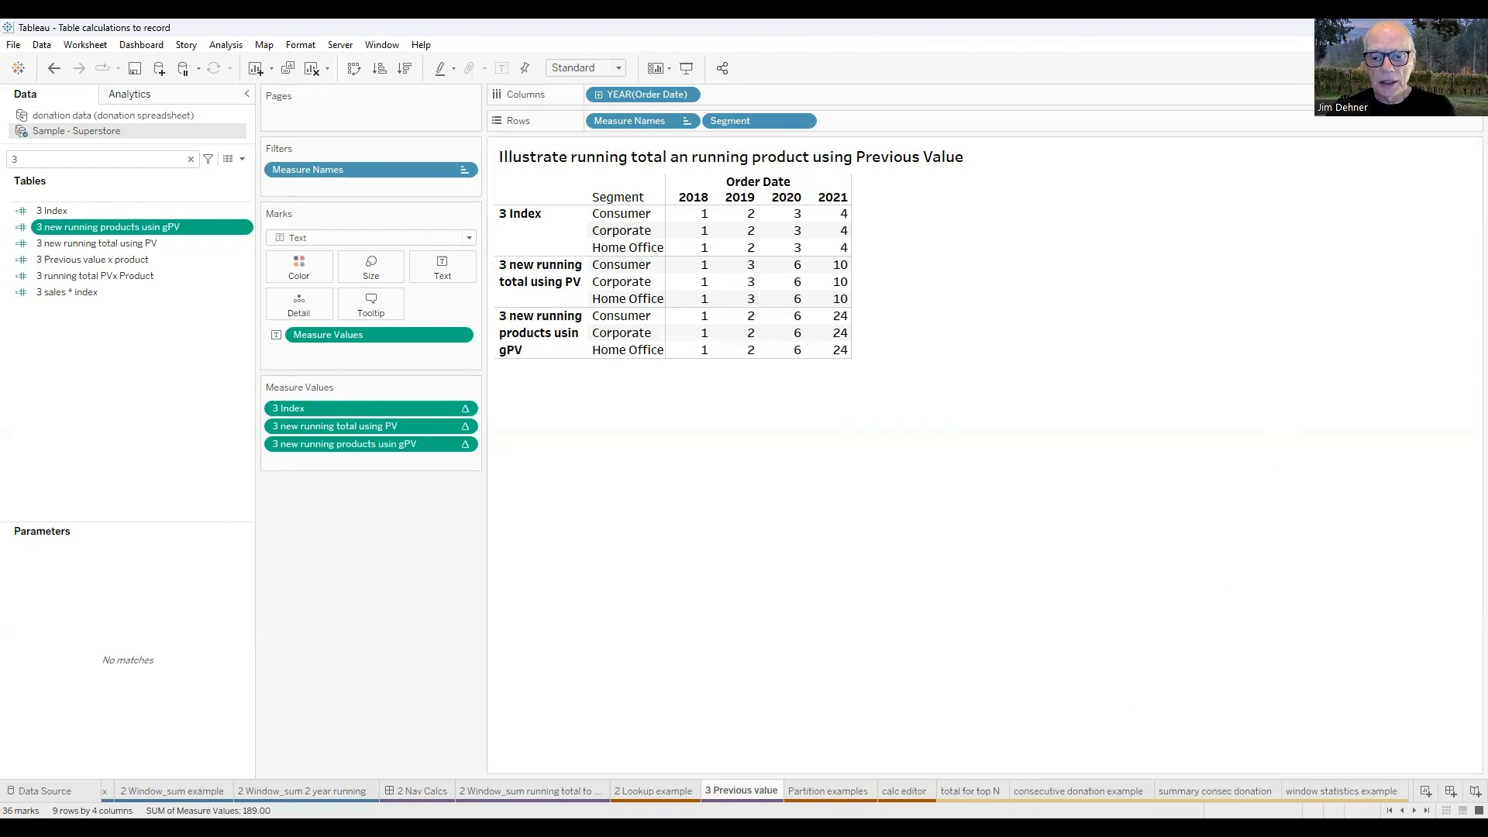
Switch to the total for top N worksheet and search the data fields for 5.
{"action": "left_click", "coordinate": [971, 790]}
{"action": "left_click", "coordinate": [36, 161]}
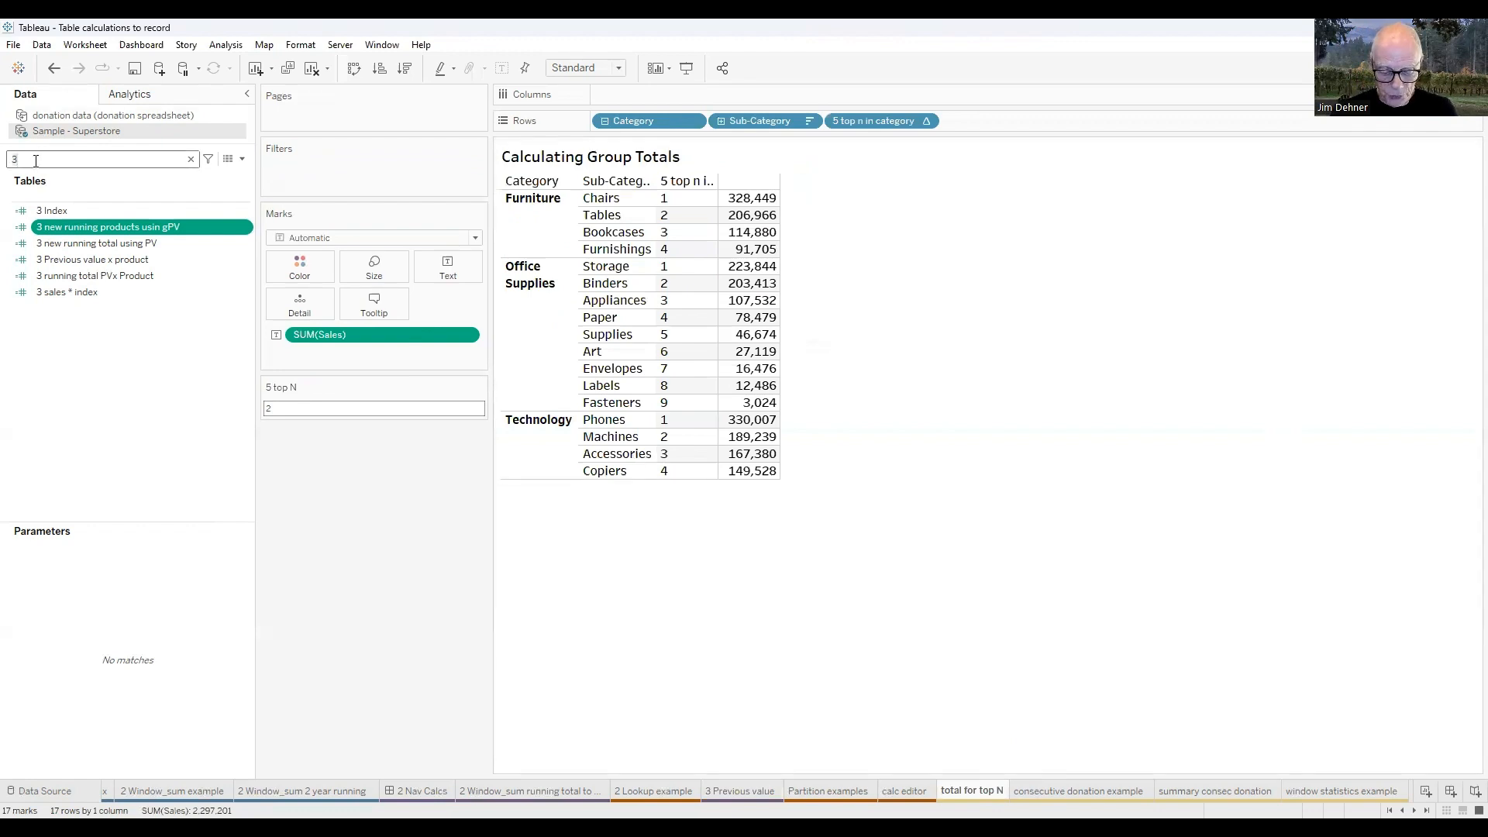
{"action": "key", "text": "BackSpace"}
{"action": "type", "text": "5"}
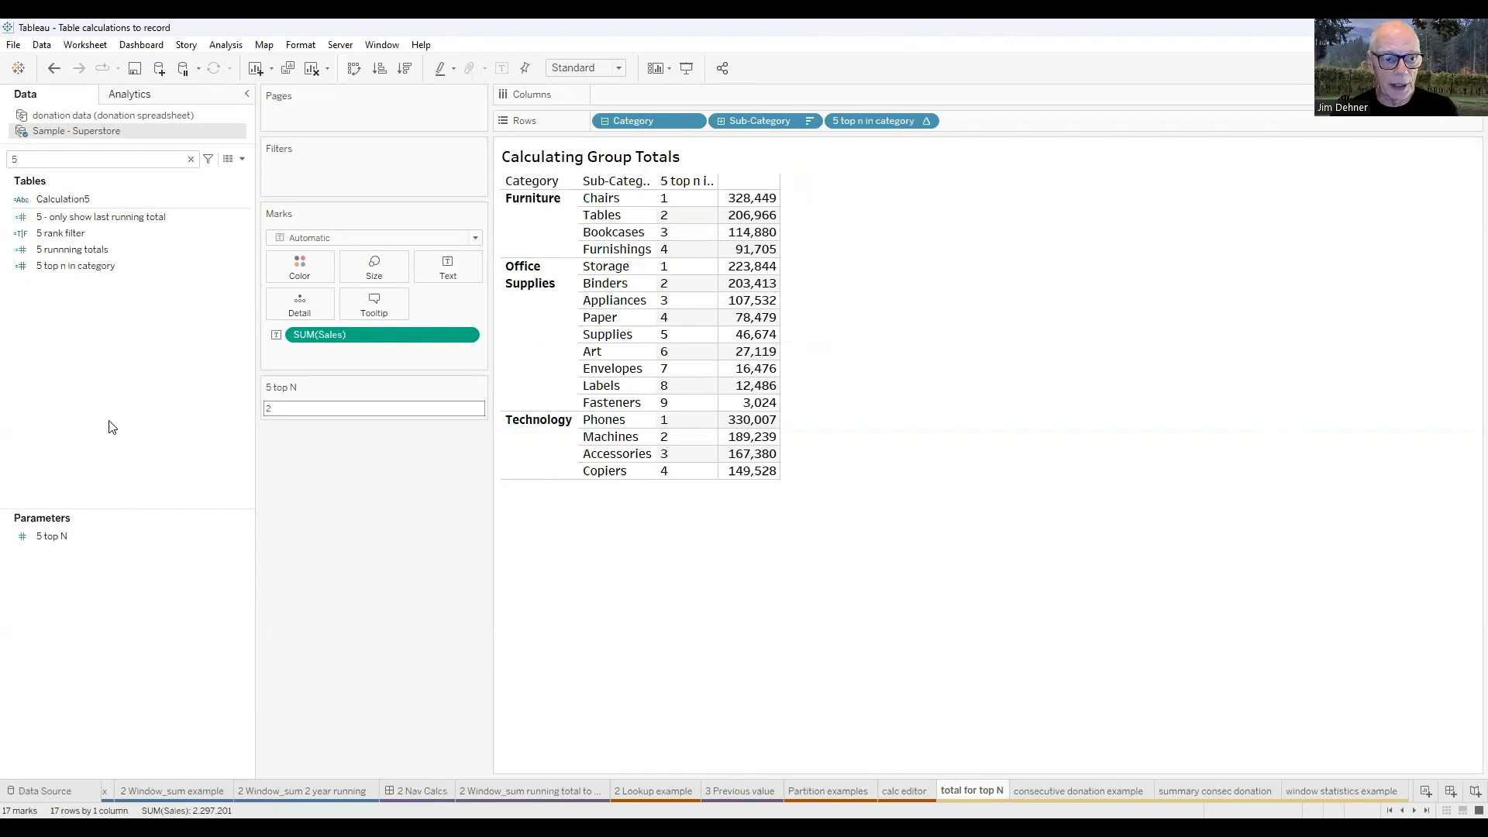
Examine the settings of the 5 top N parameter and close them without changes.
{"action": "left_click", "coordinate": [53, 539]}
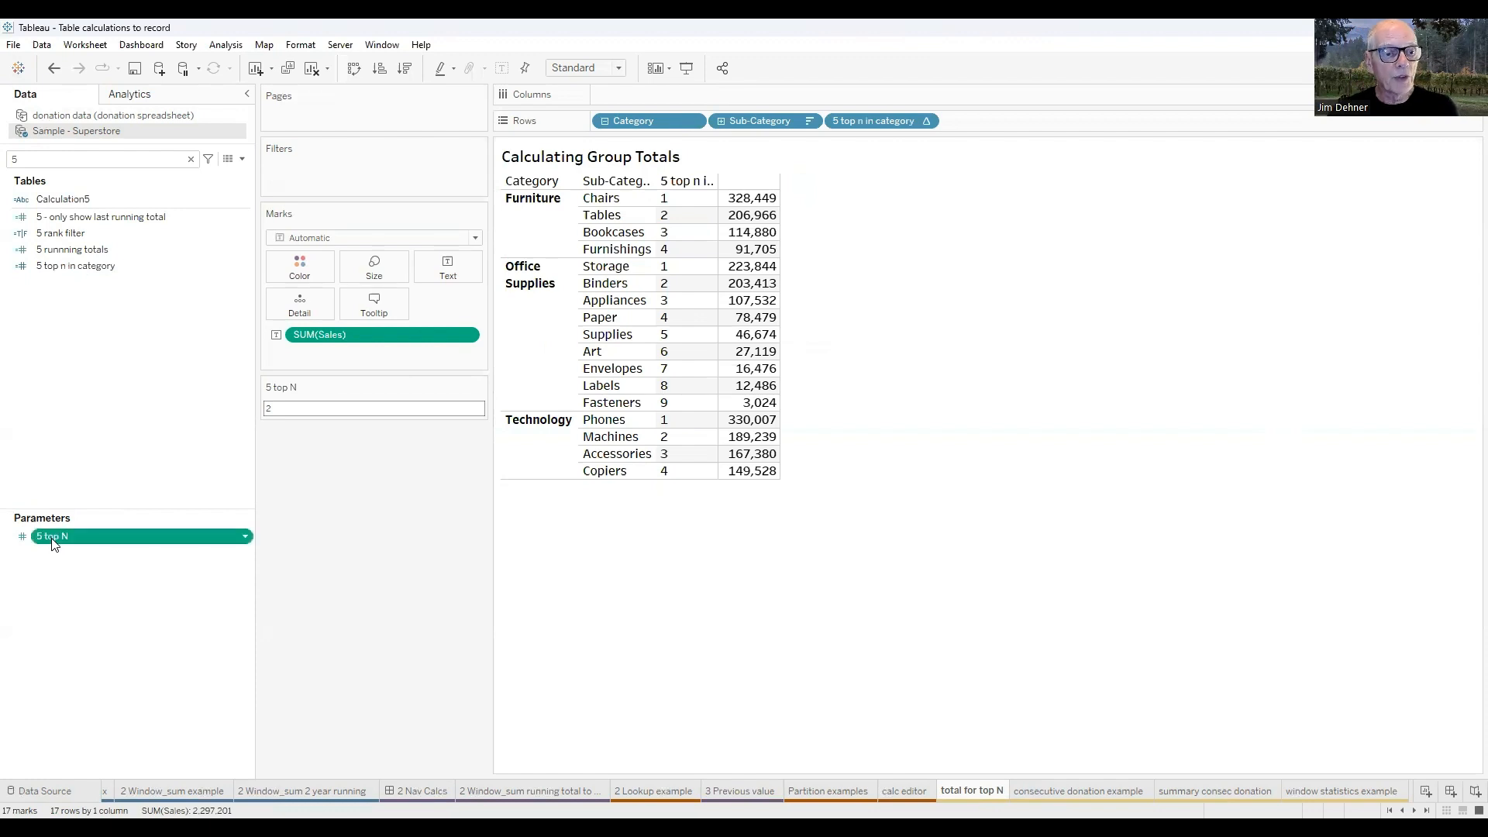
{"action": "right_click", "coordinate": [53, 541]}
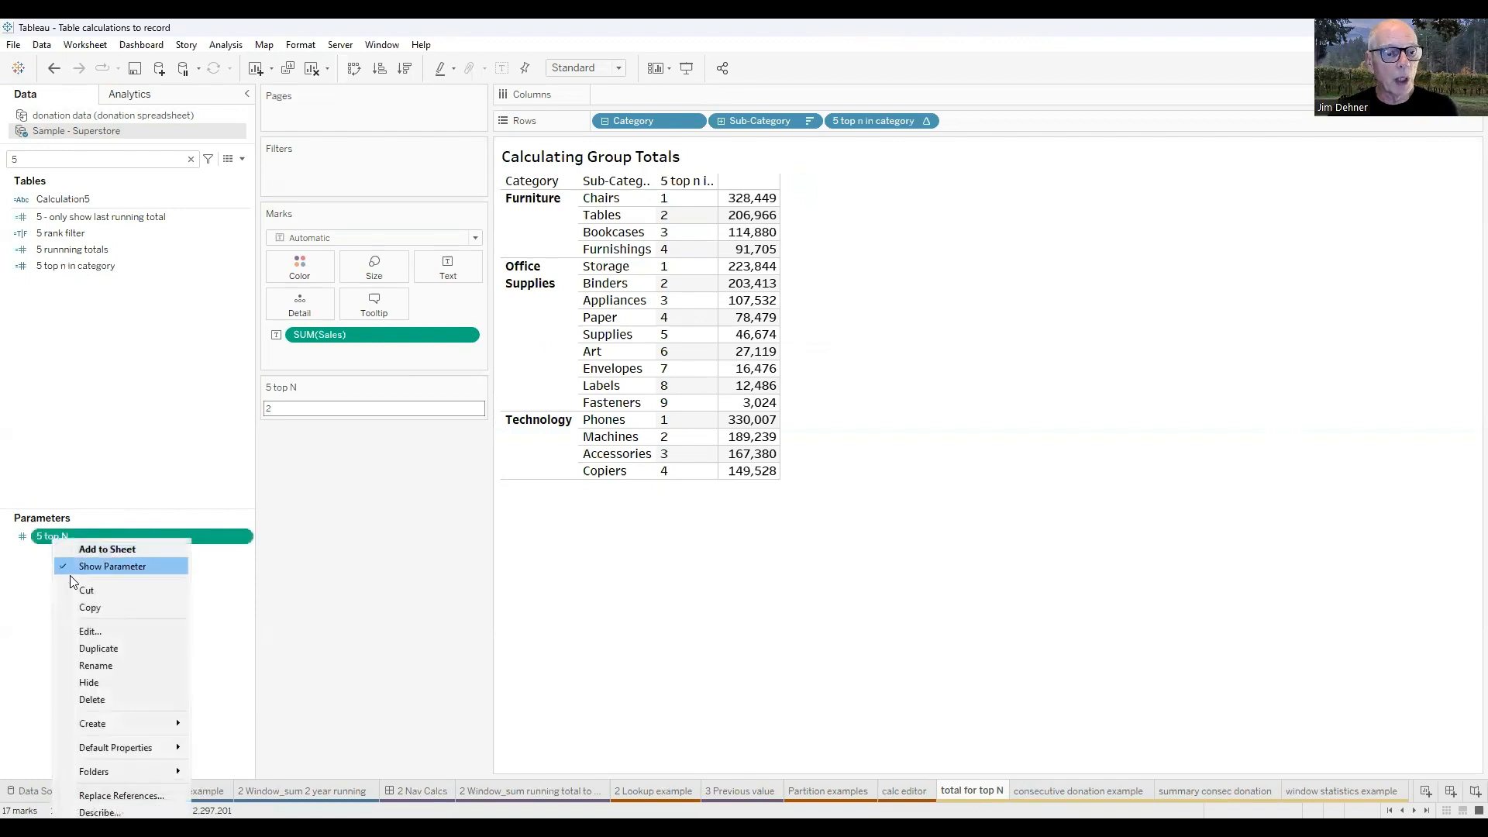
{"action": "left_click", "coordinate": [99, 631]}
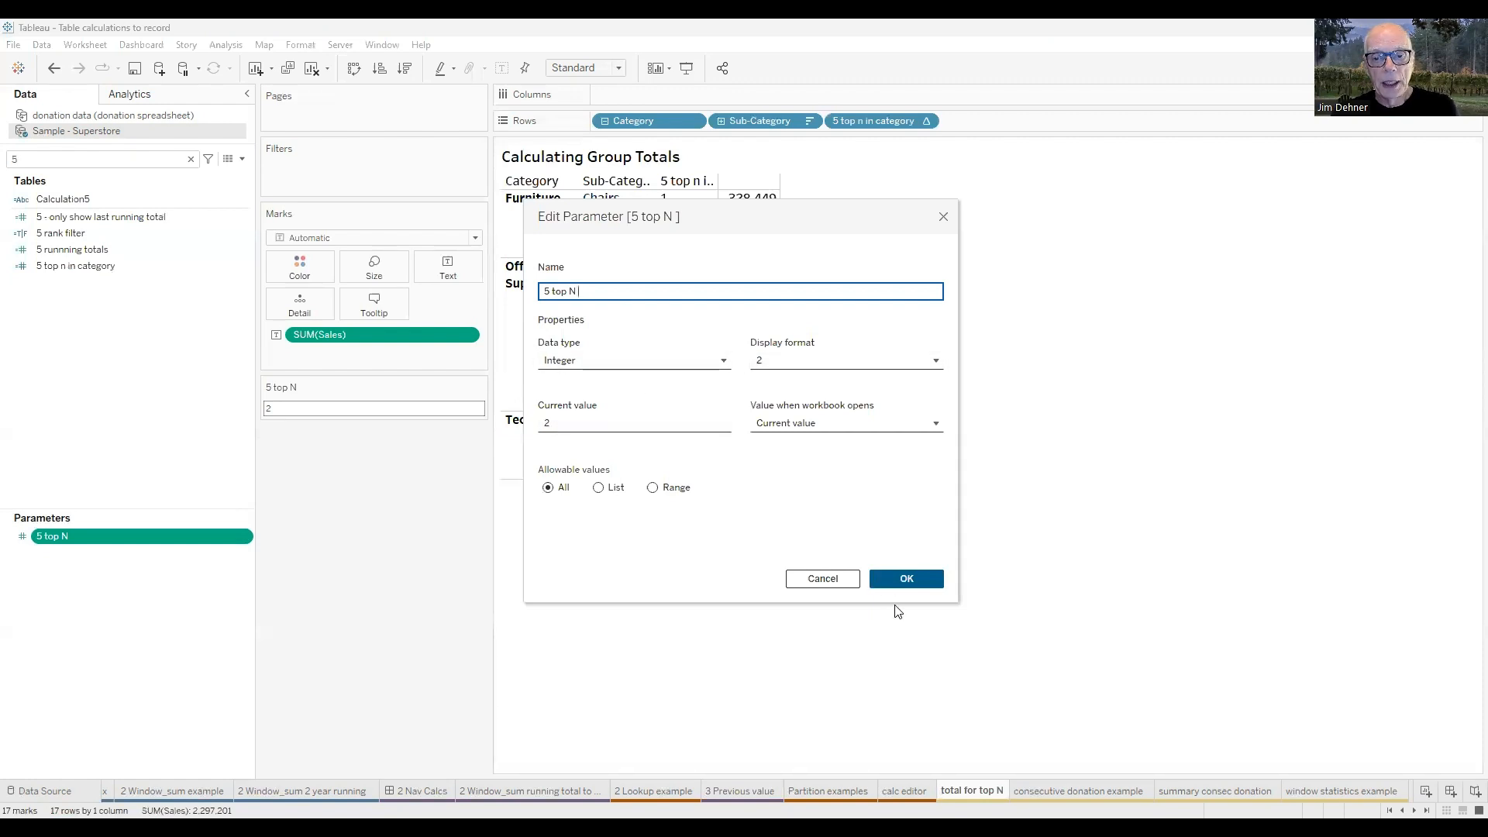
{"action": "left_click", "coordinate": [907, 579]}
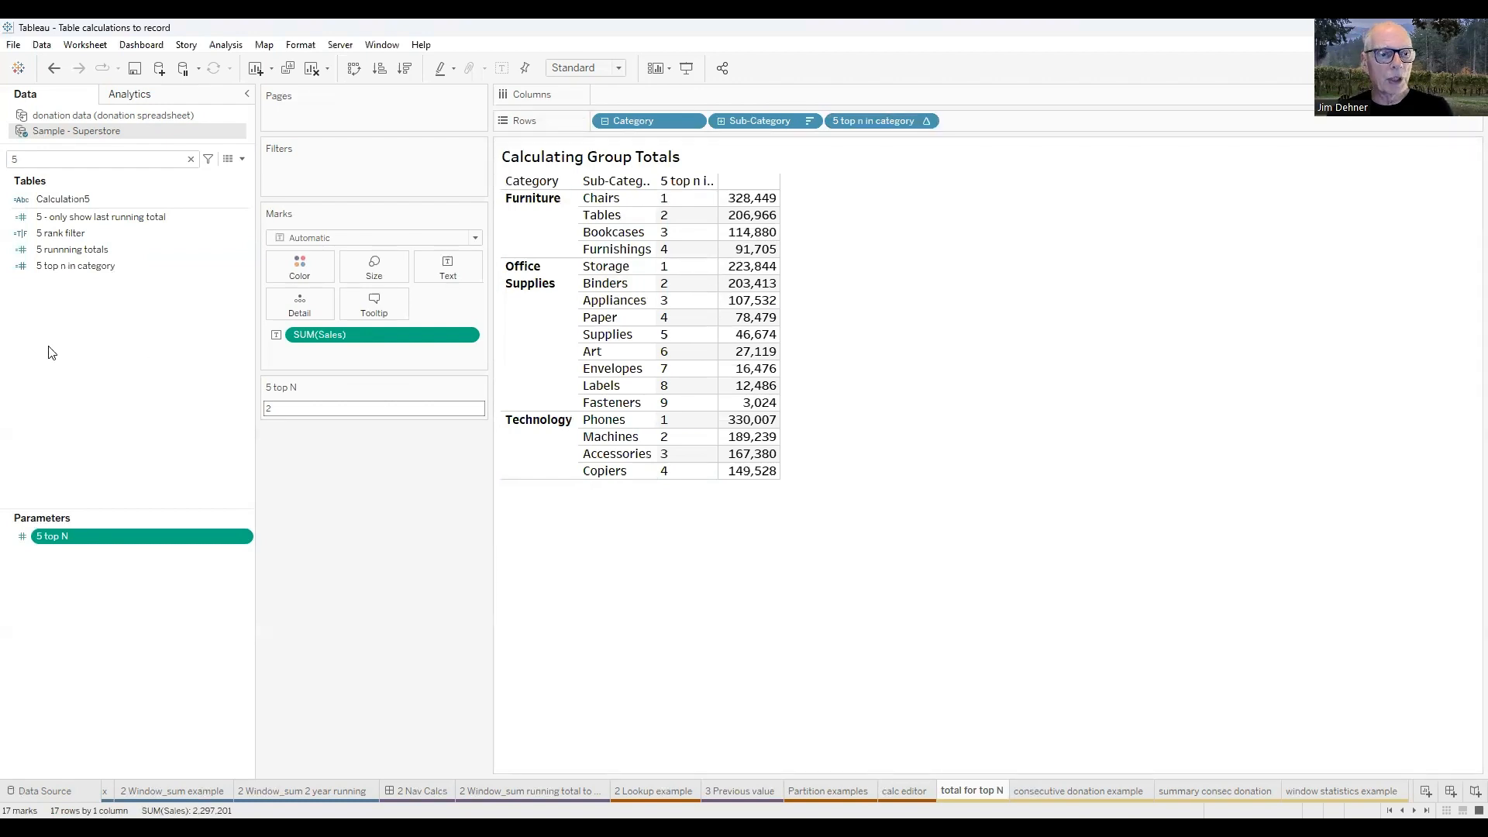
Open the 5 top n in category formula, examine the RANK_UNIQUE function and its description, and close the editor.
{"action": "left_click", "coordinate": [100, 268]}
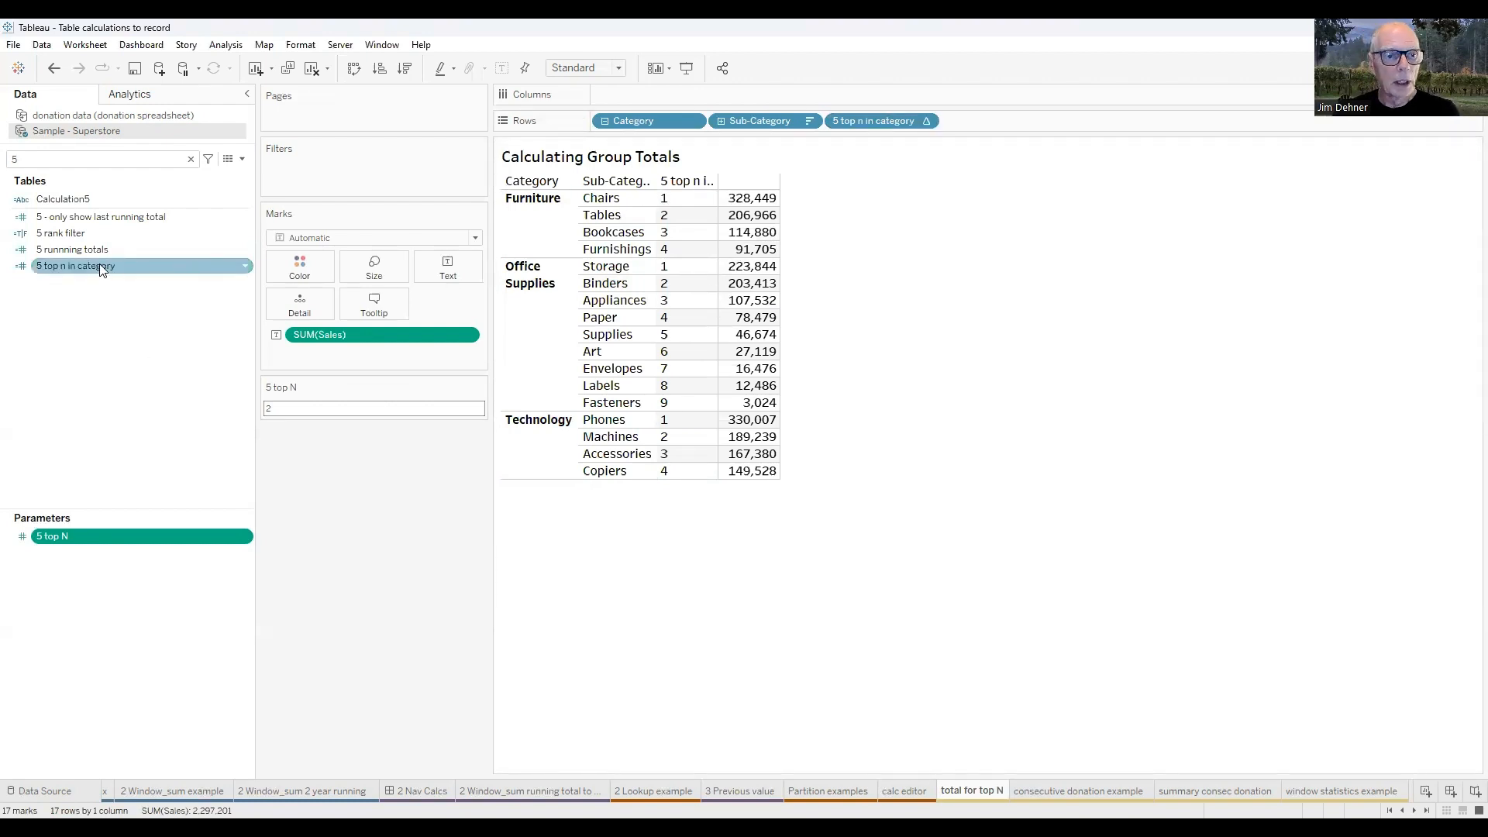
{"action": "right_click", "coordinate": [98, 266]}
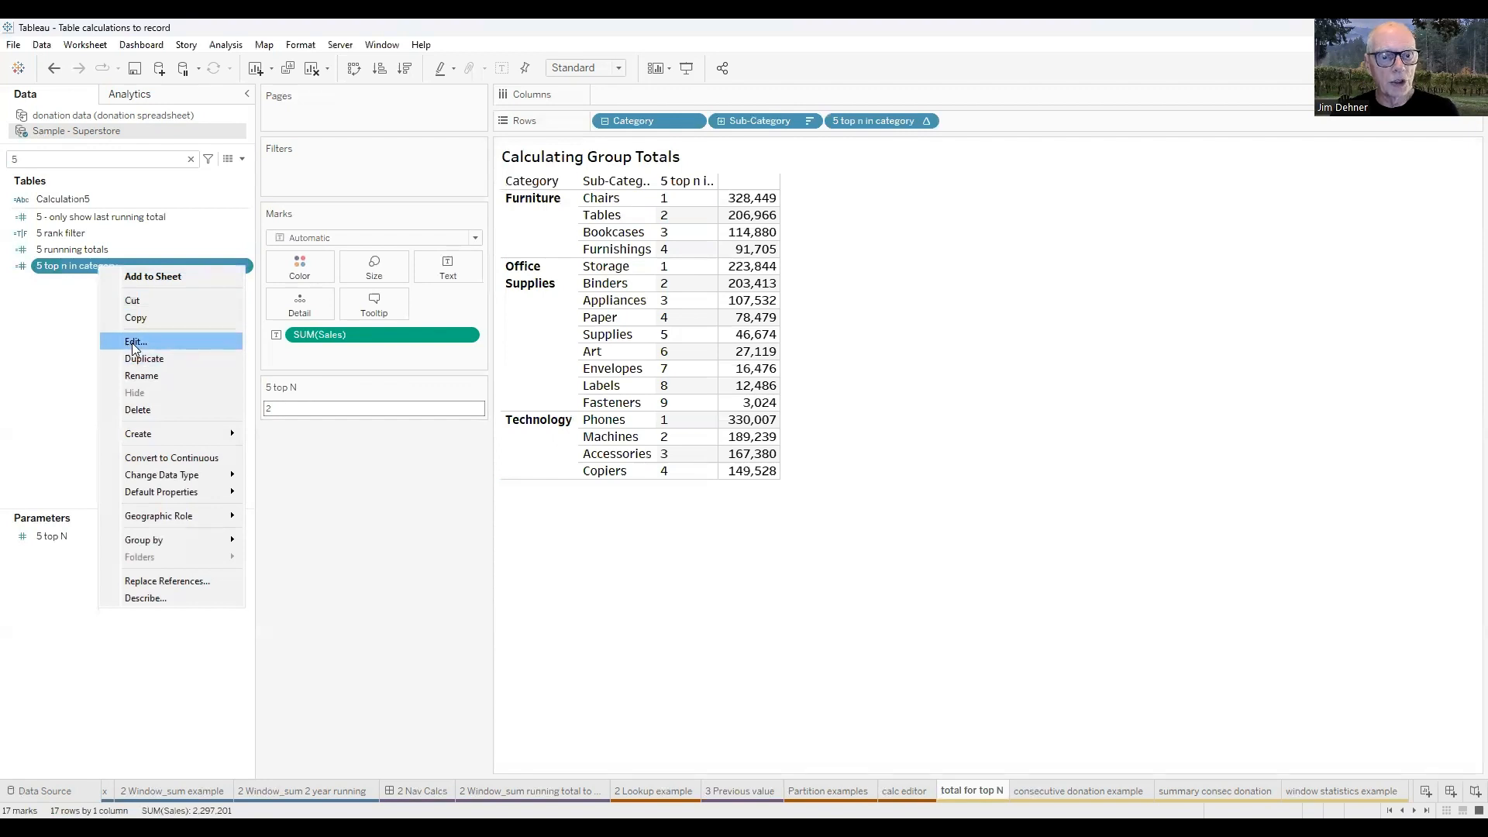
{"action": "left_click", "coordinate": [134, 342]}
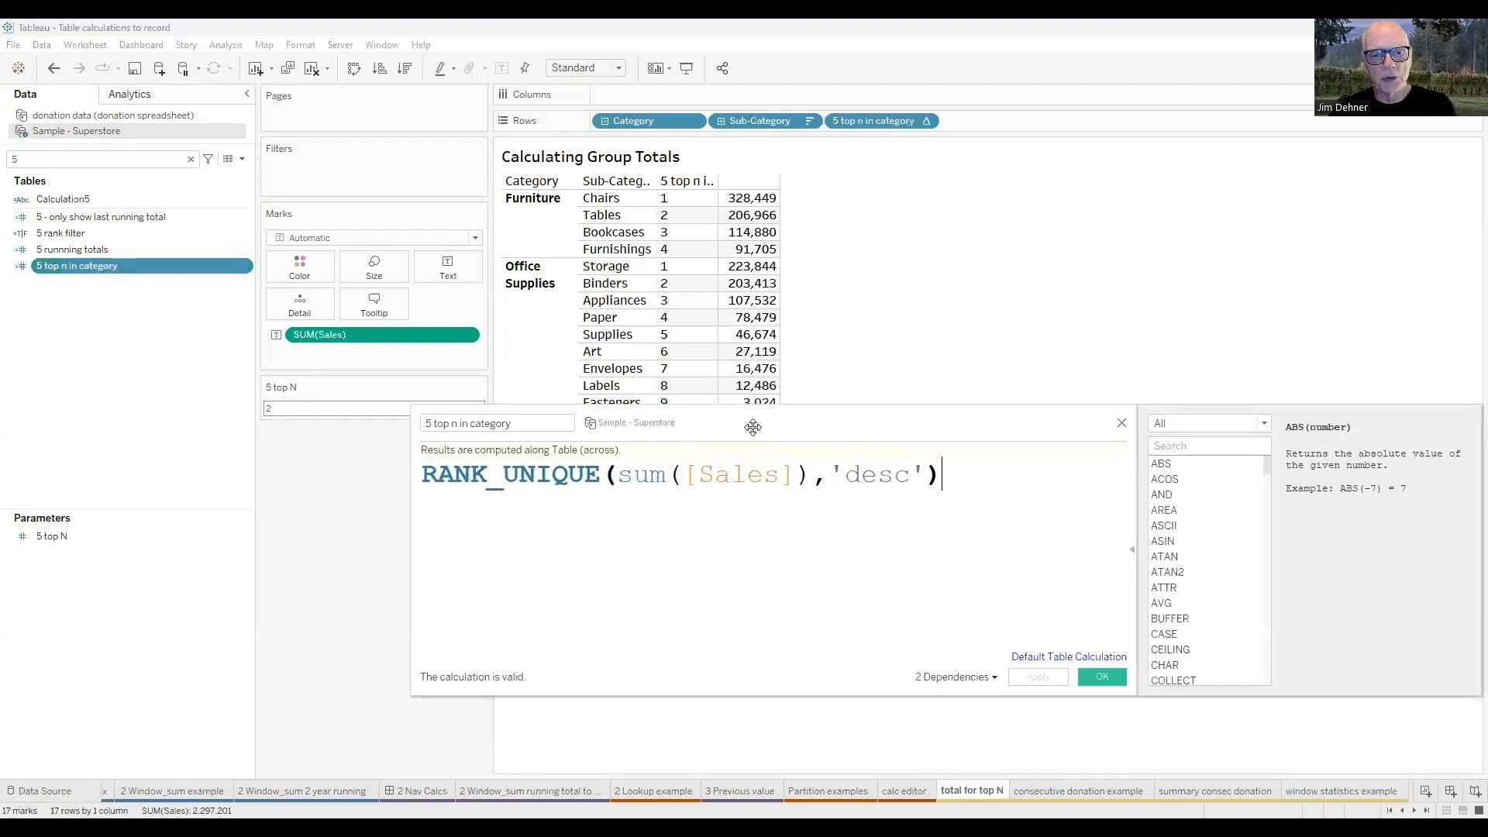
{"action": "left_click_drag", "start_coordinate": [753, 427], "coordinate": [680, 472]}
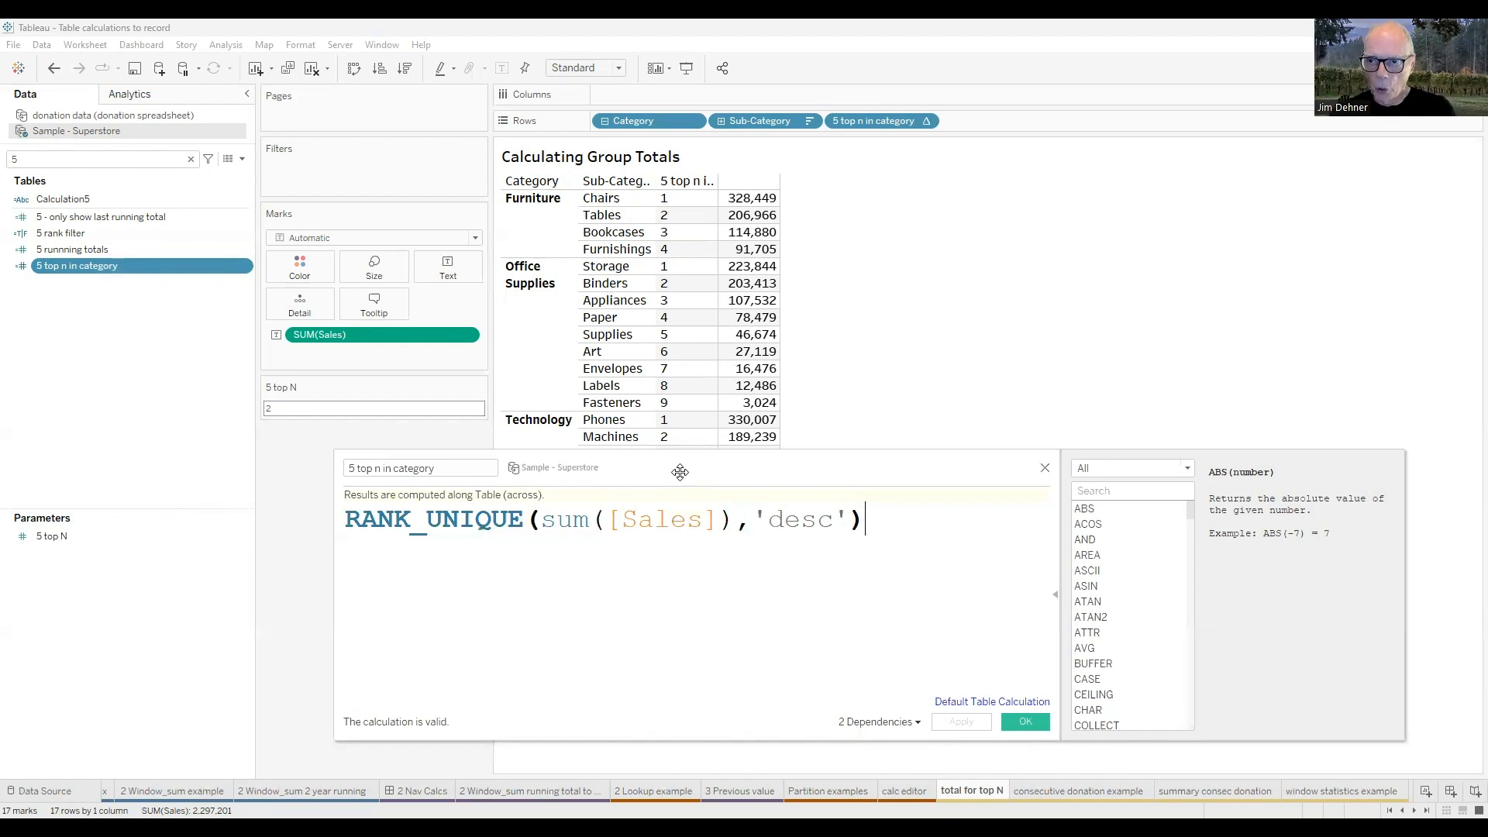
{"action": "left_click", "coordinate": [447, 517]}
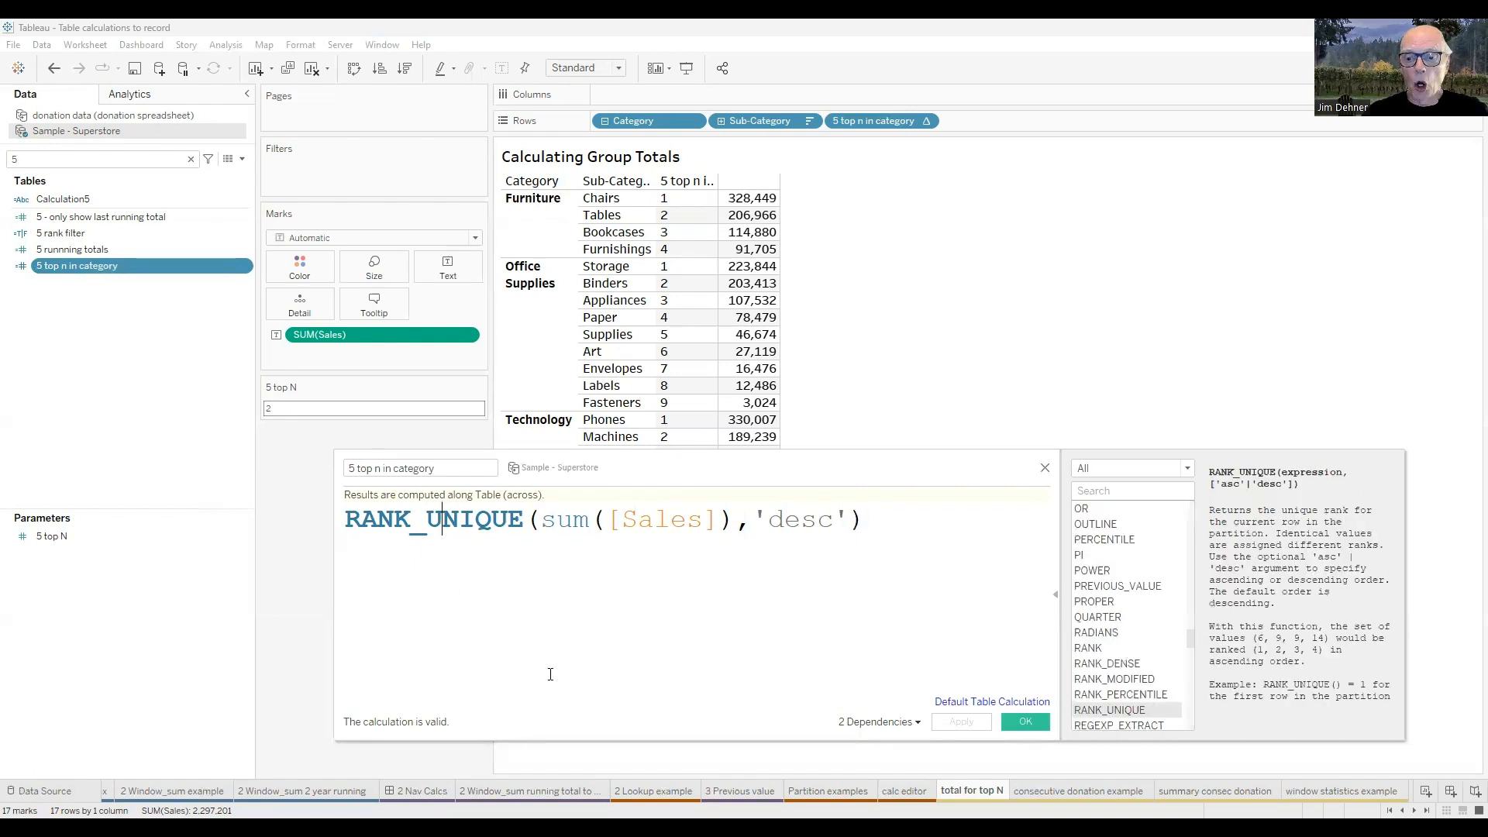
{"action": "scroll", "coordinate": [1129, 664], "scroll_direction": "down", "scroll_amount": 2}
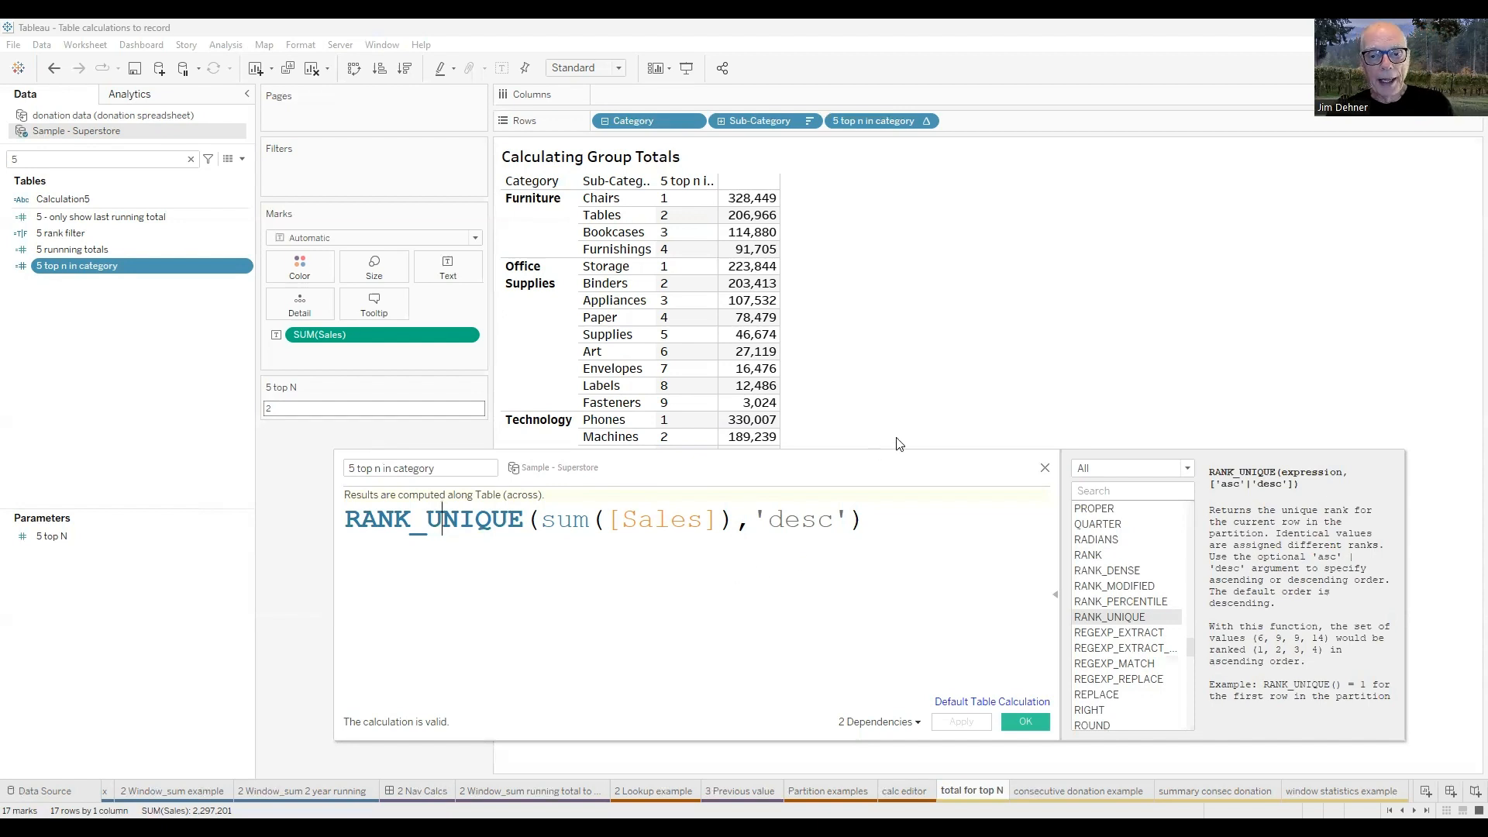
{"action": "left_click", "coordinate": [1045, 469]}
{"action": "right_click", "coordinate": [55, 269]}
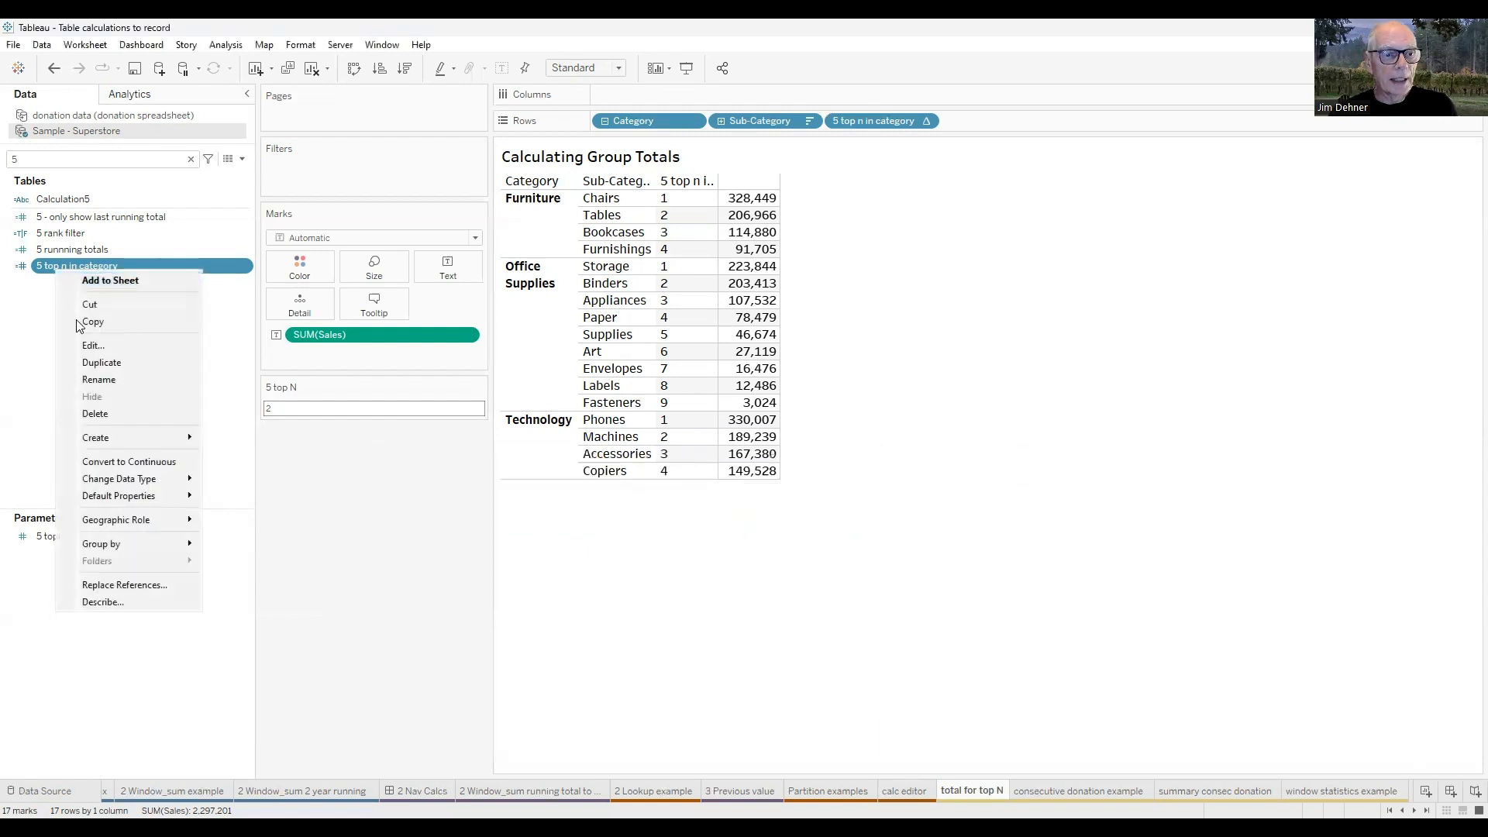
{"action": "left_click", "coordinate": [45, 267]}
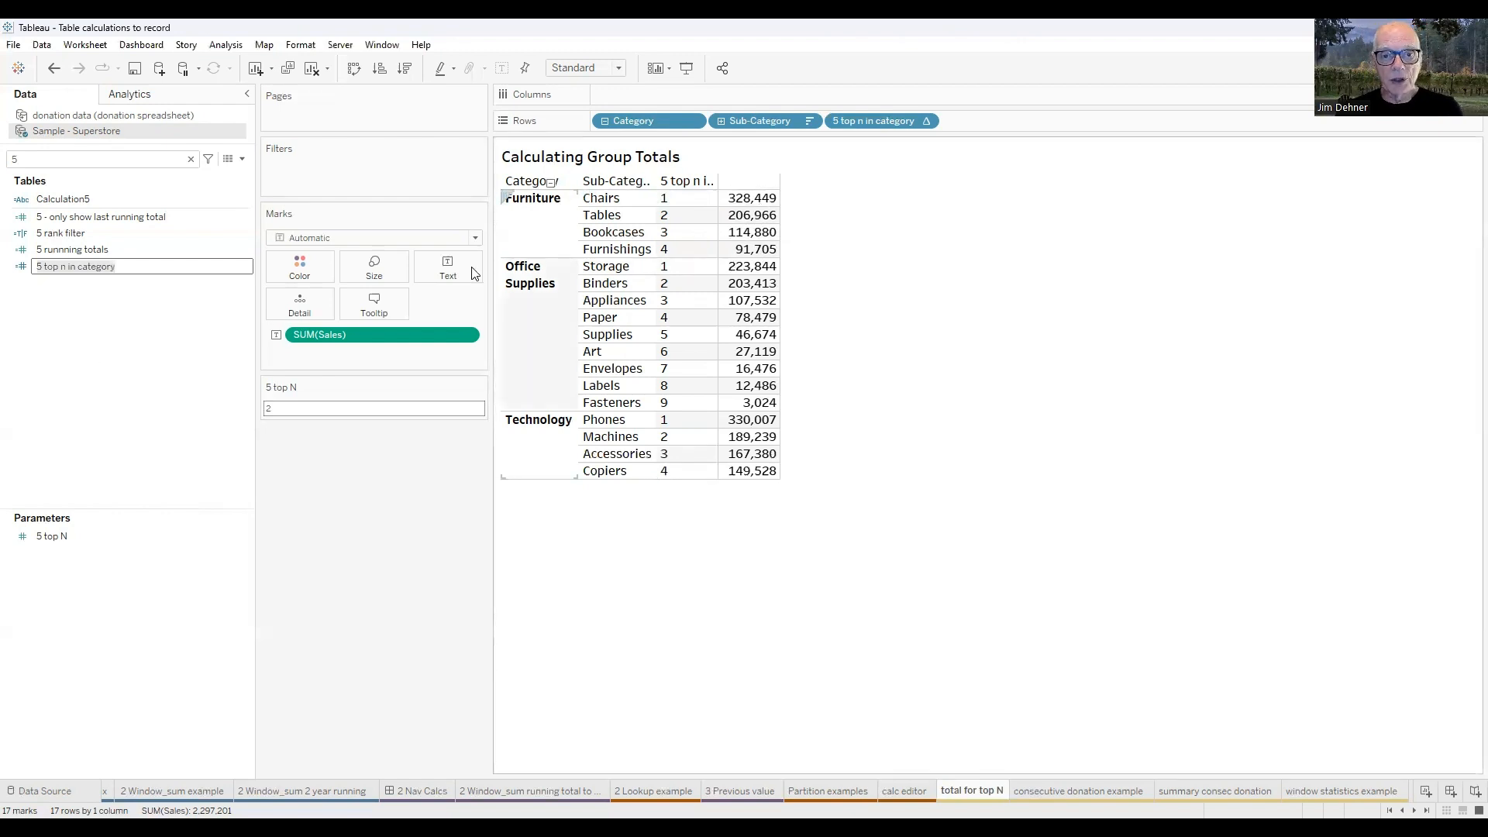
Add the 5 runnning totals measure to the table and place it after SUM(Sales).
{"action": "left_click", "coordinate": [74, 251]}
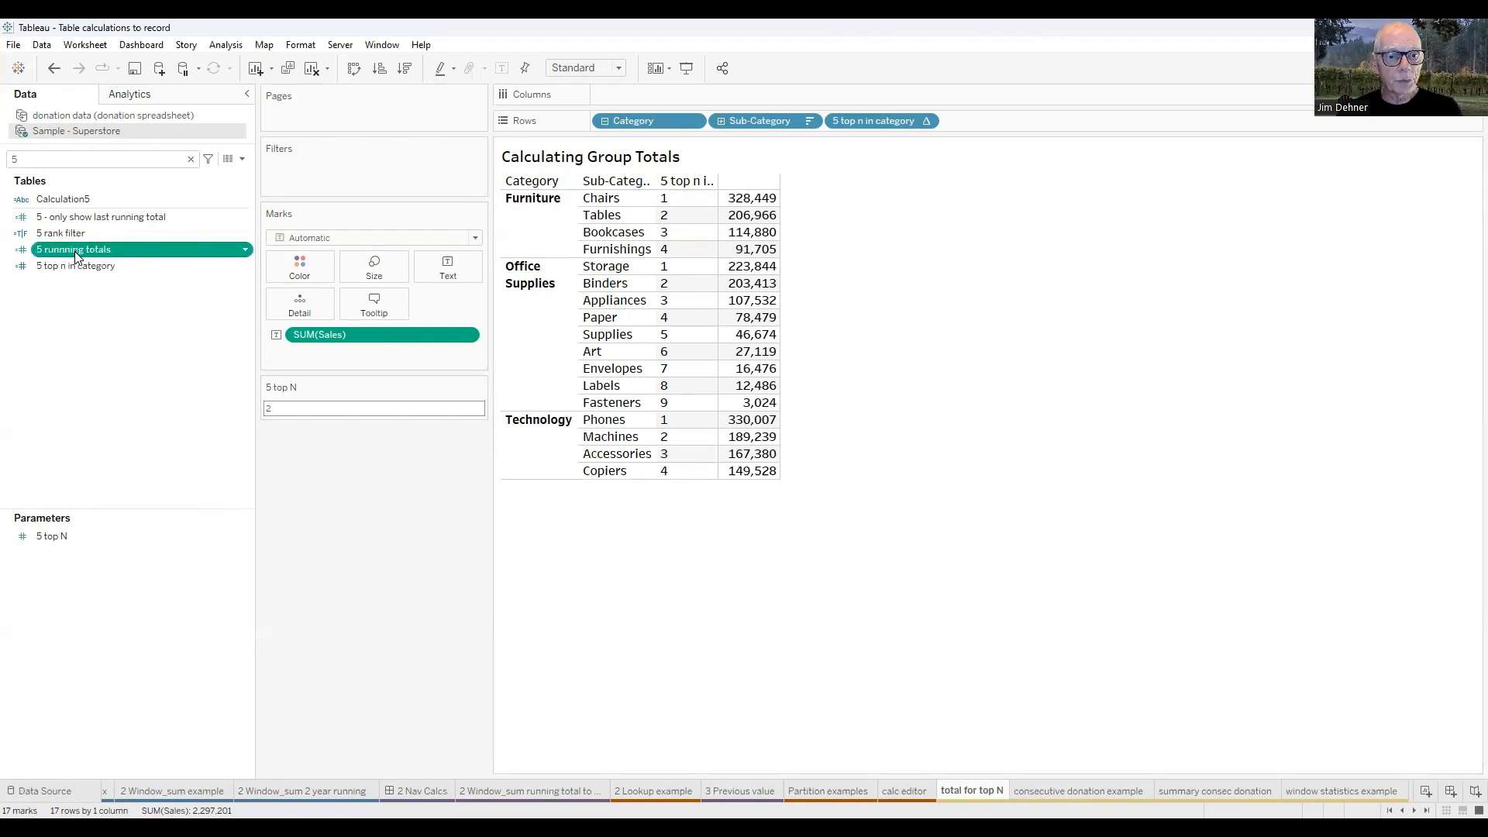
{"action": "double_click", "coordinate": [74, 252]}
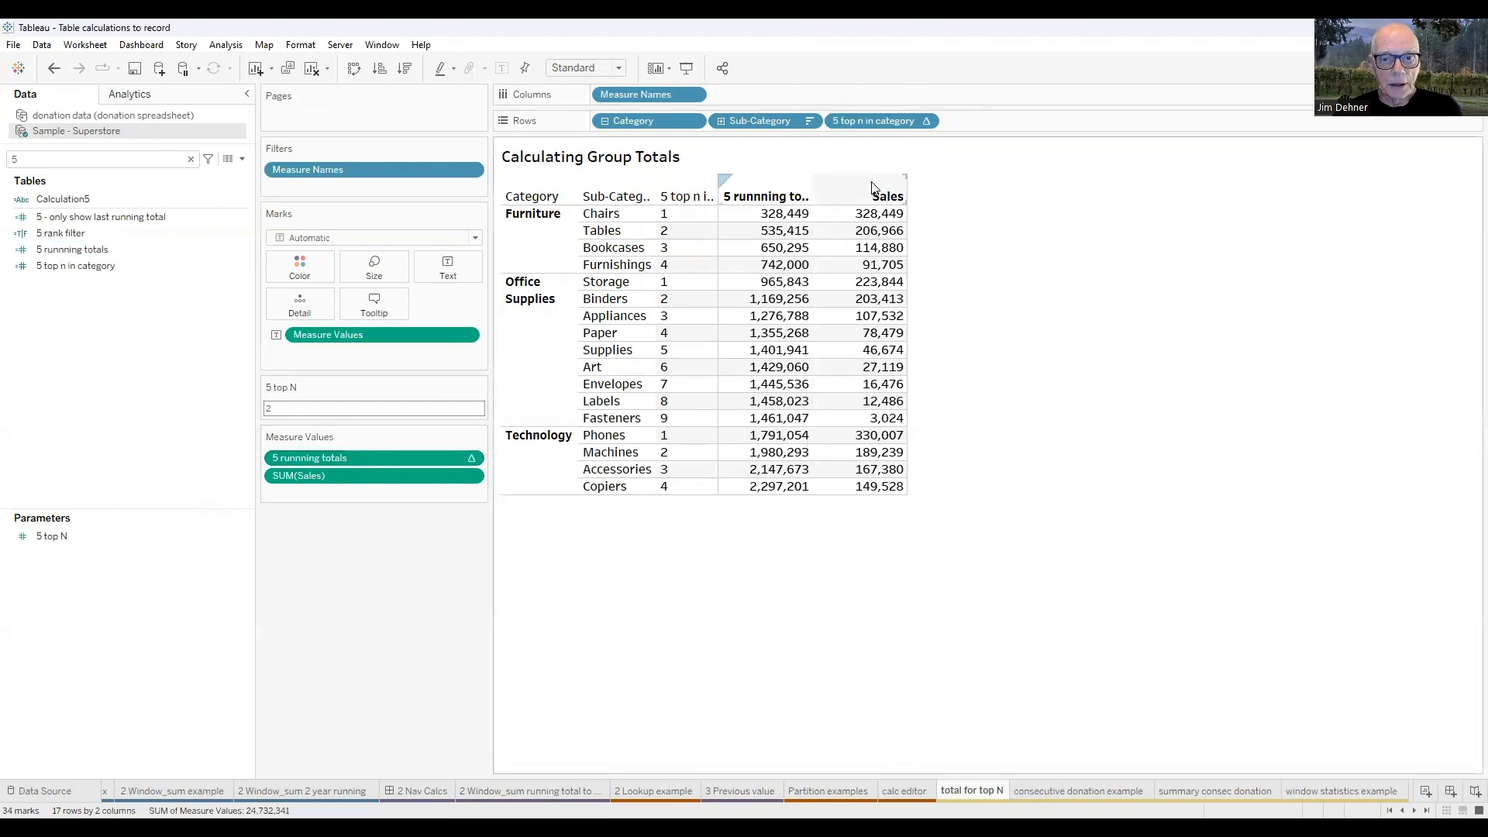
{"action": "left_click", "coordinate": [358, 457]}
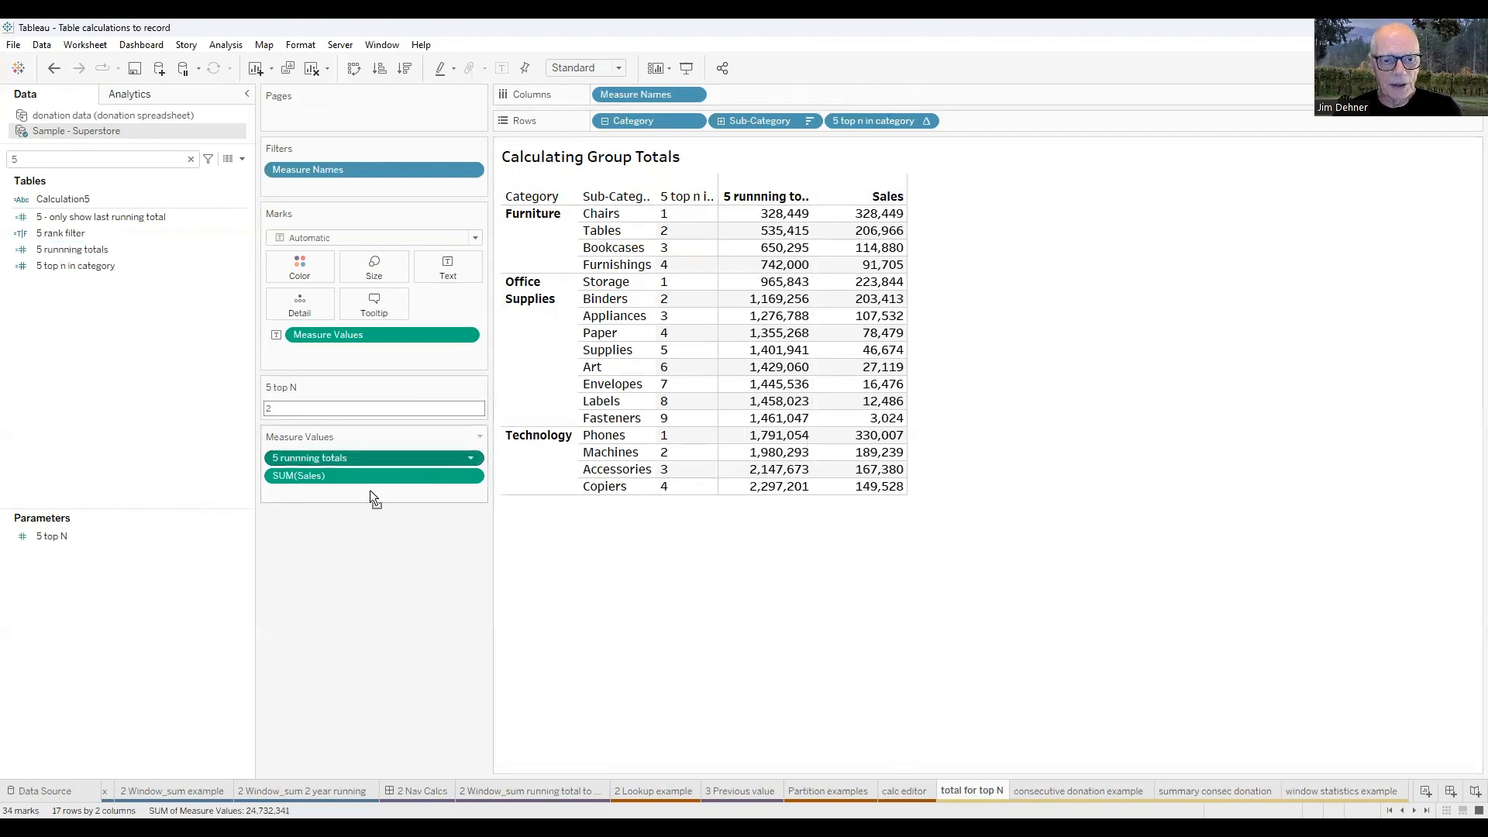
{"action": "left_click_drag", "start_coordinate": [369, 493], "coordinate": [431, 496]}
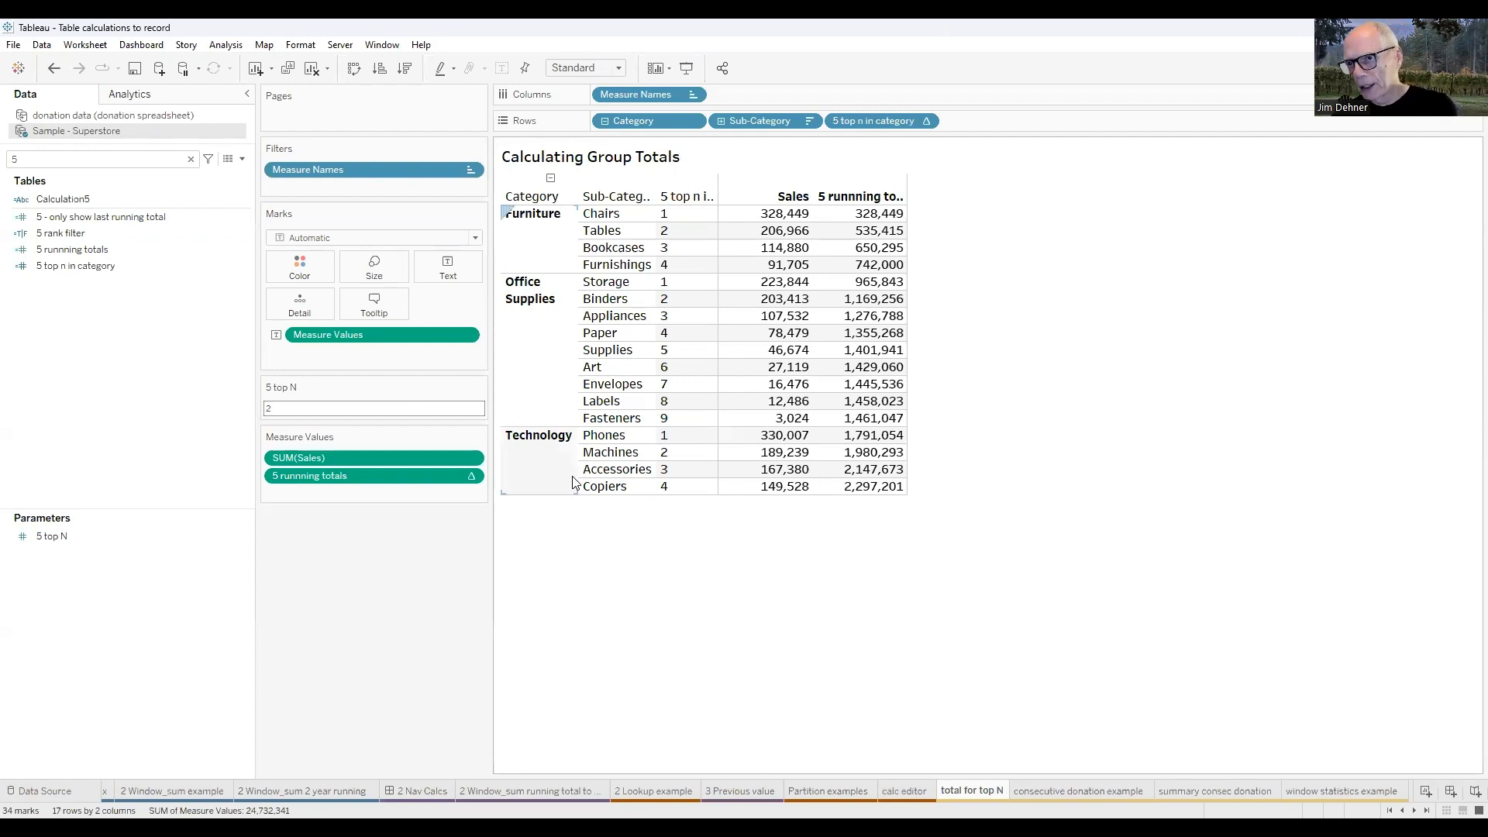
Compute 5 runnning totals using Specific Dimensions, with Category and Sub-Category included and restarting every Category.
{"action": "left_click", "coordinate": [472, 476]}
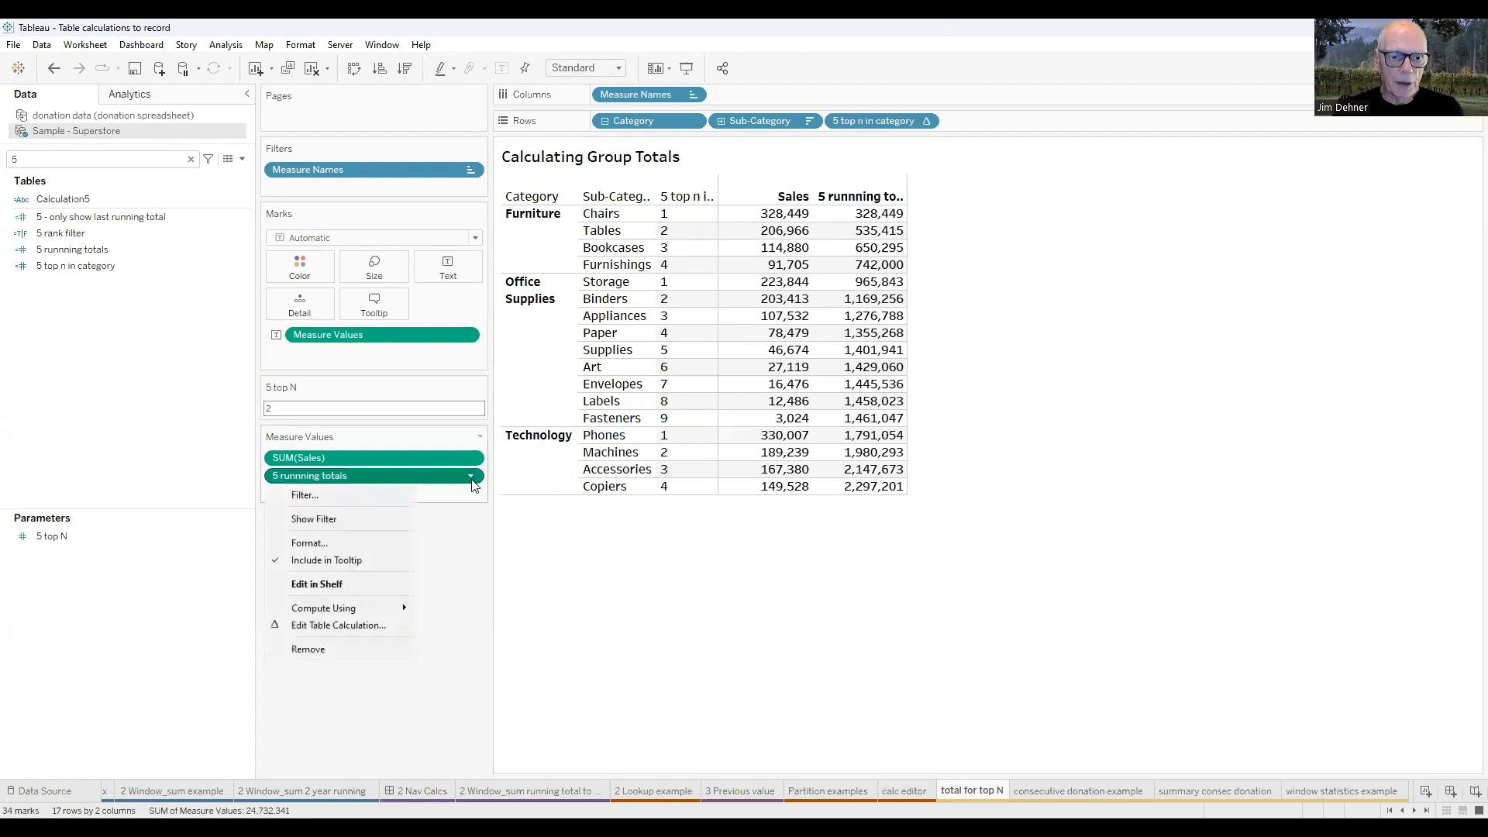
{"action": "left_click", "coordinate": [352, 627]}
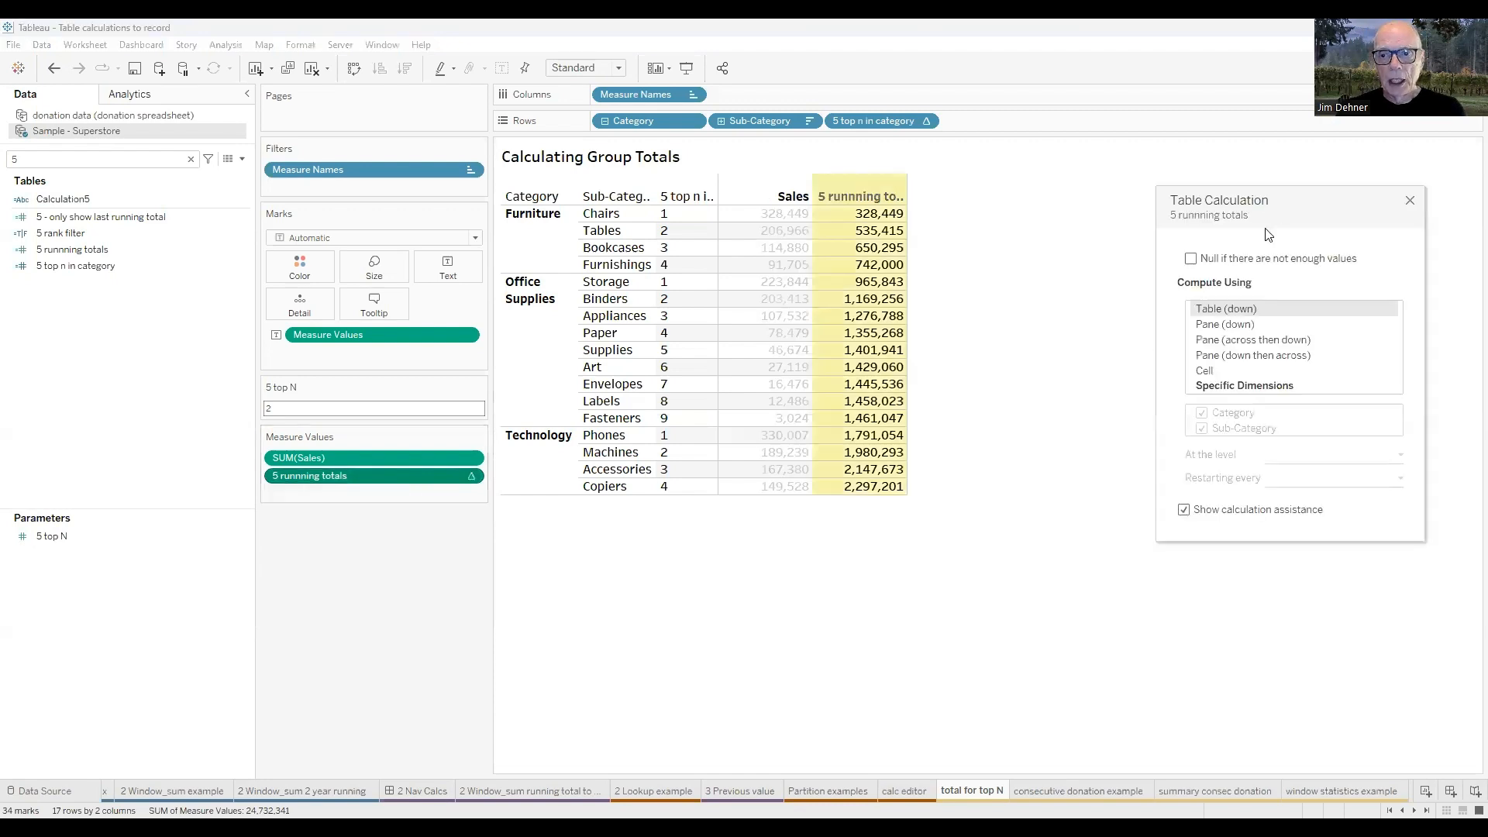
{"action": "left_click", "coordinate": [1186, 369]}
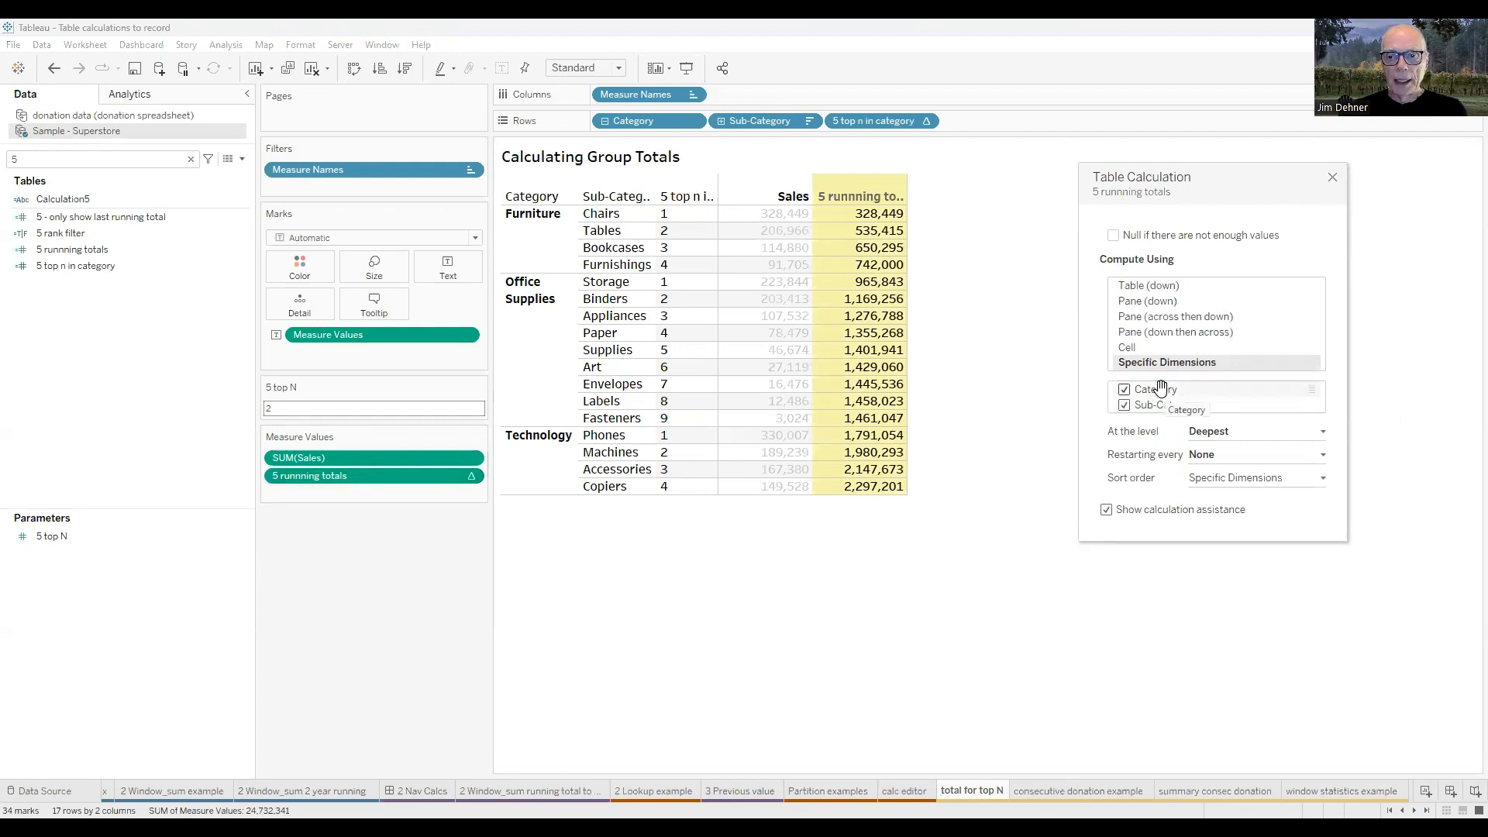
{"action": "left_click", "coordinate": [1324, 457]}
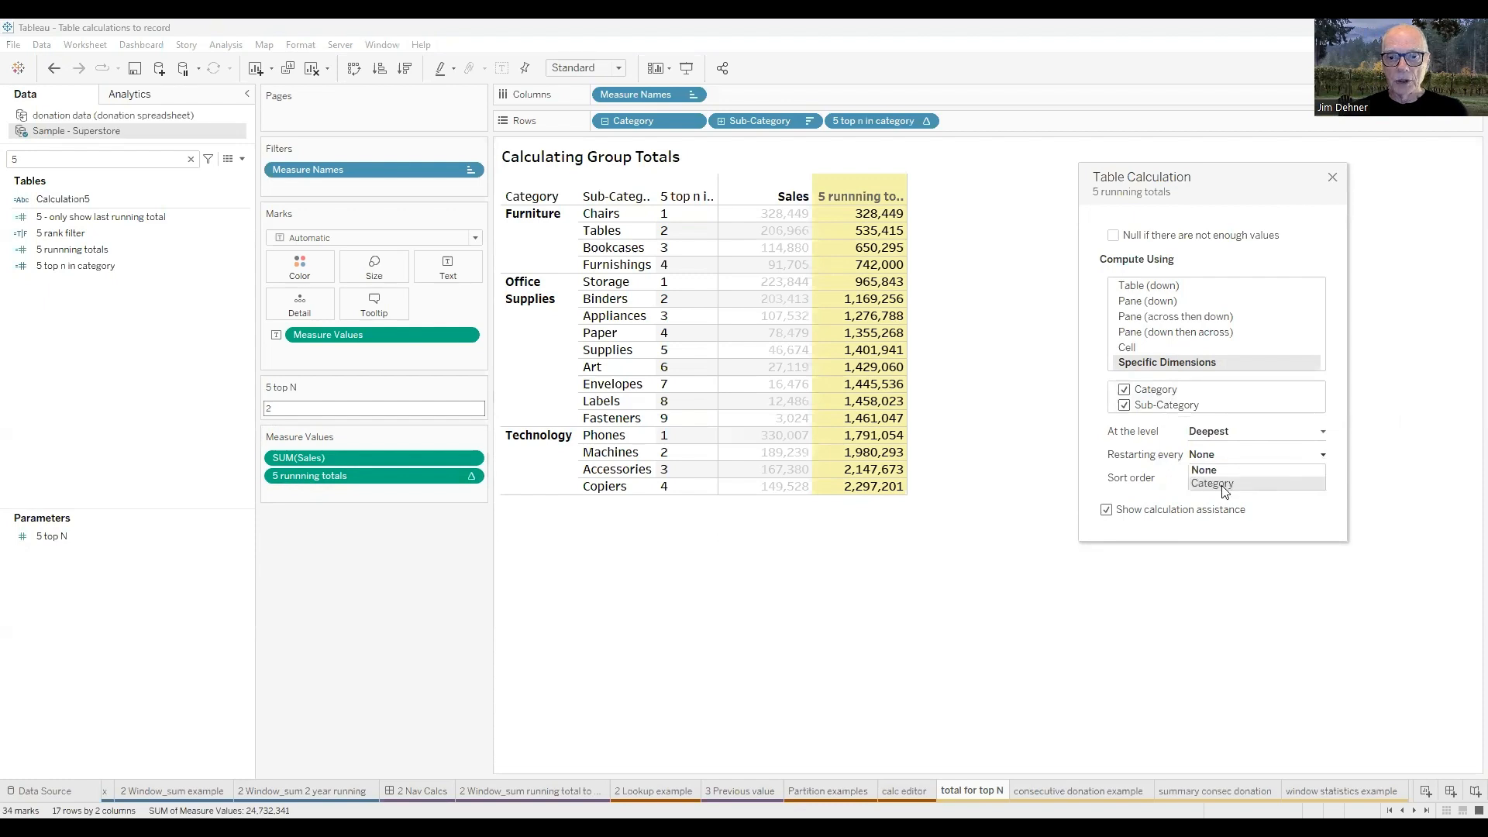
{"action": "left_click", "coordinate": [1221, 485]}
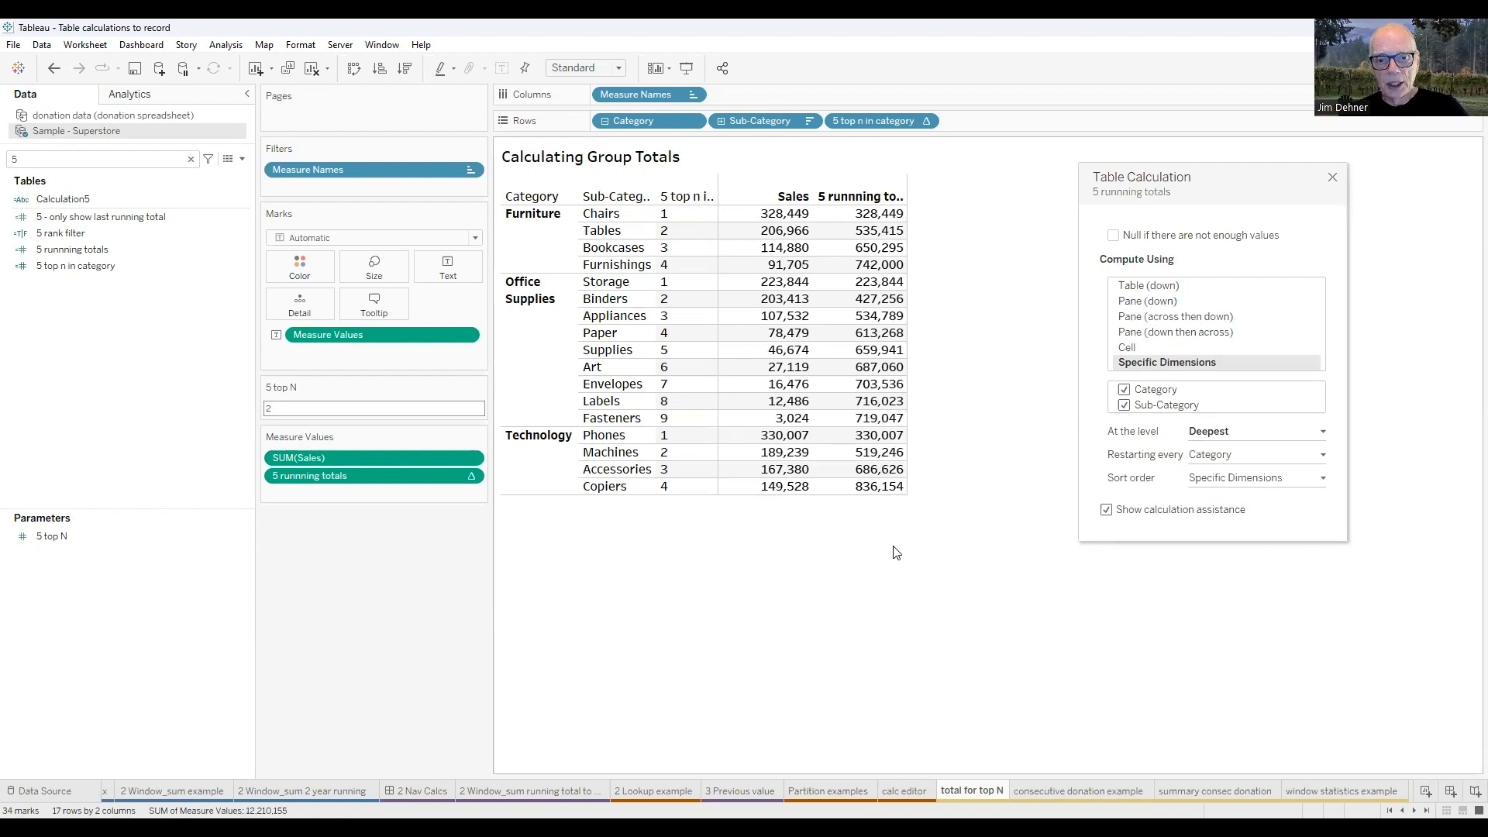
{"action": "left_click", "coordinate": [1333, 177]}
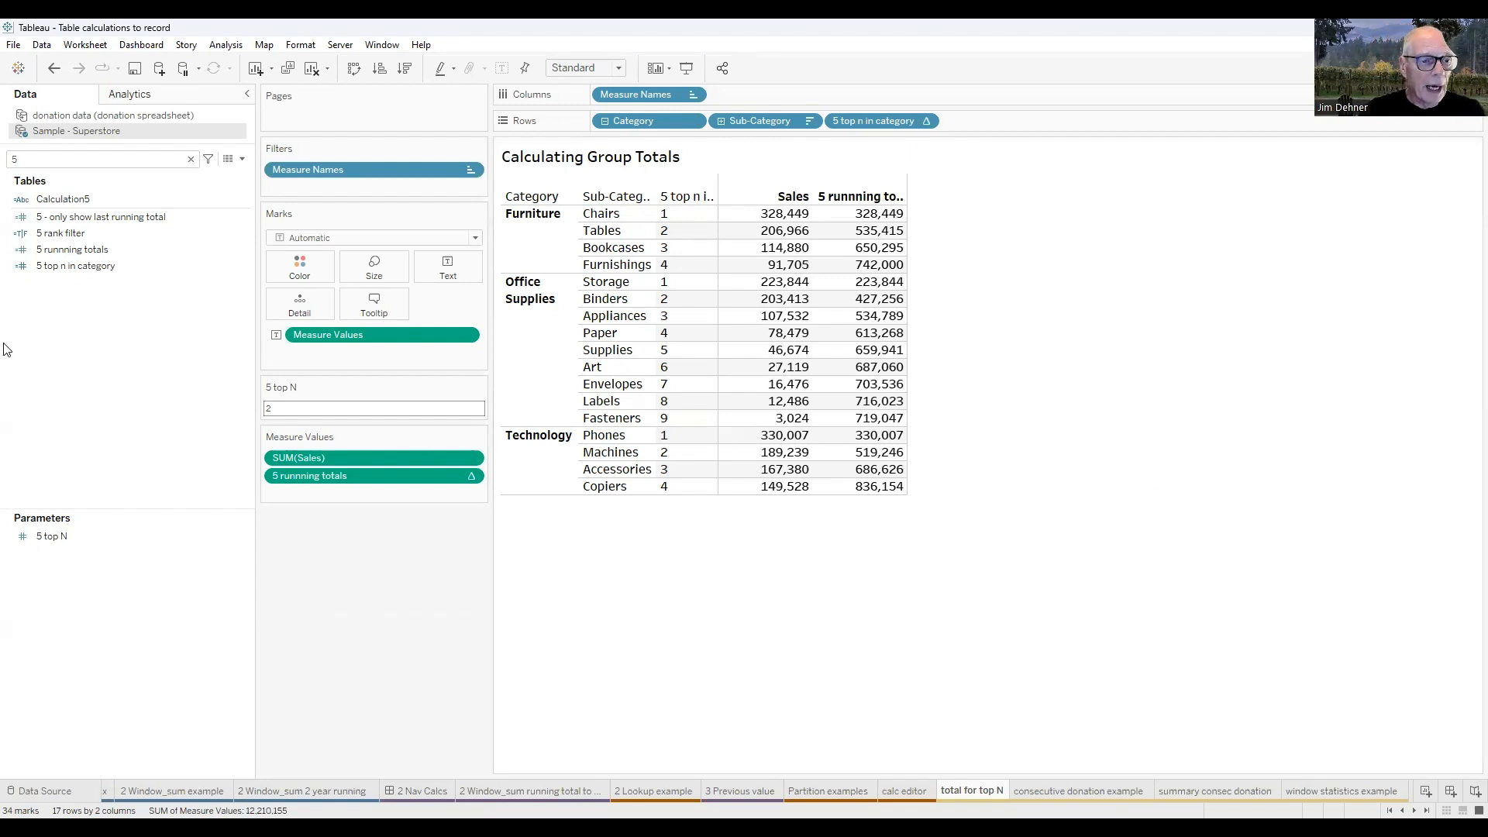
Open the 5 - only show last running total formula, examine how it combines RANK_UNIQUE with 5 top N, and close the editor.
{"action": "left_click", "coordinate": [80, 217]}
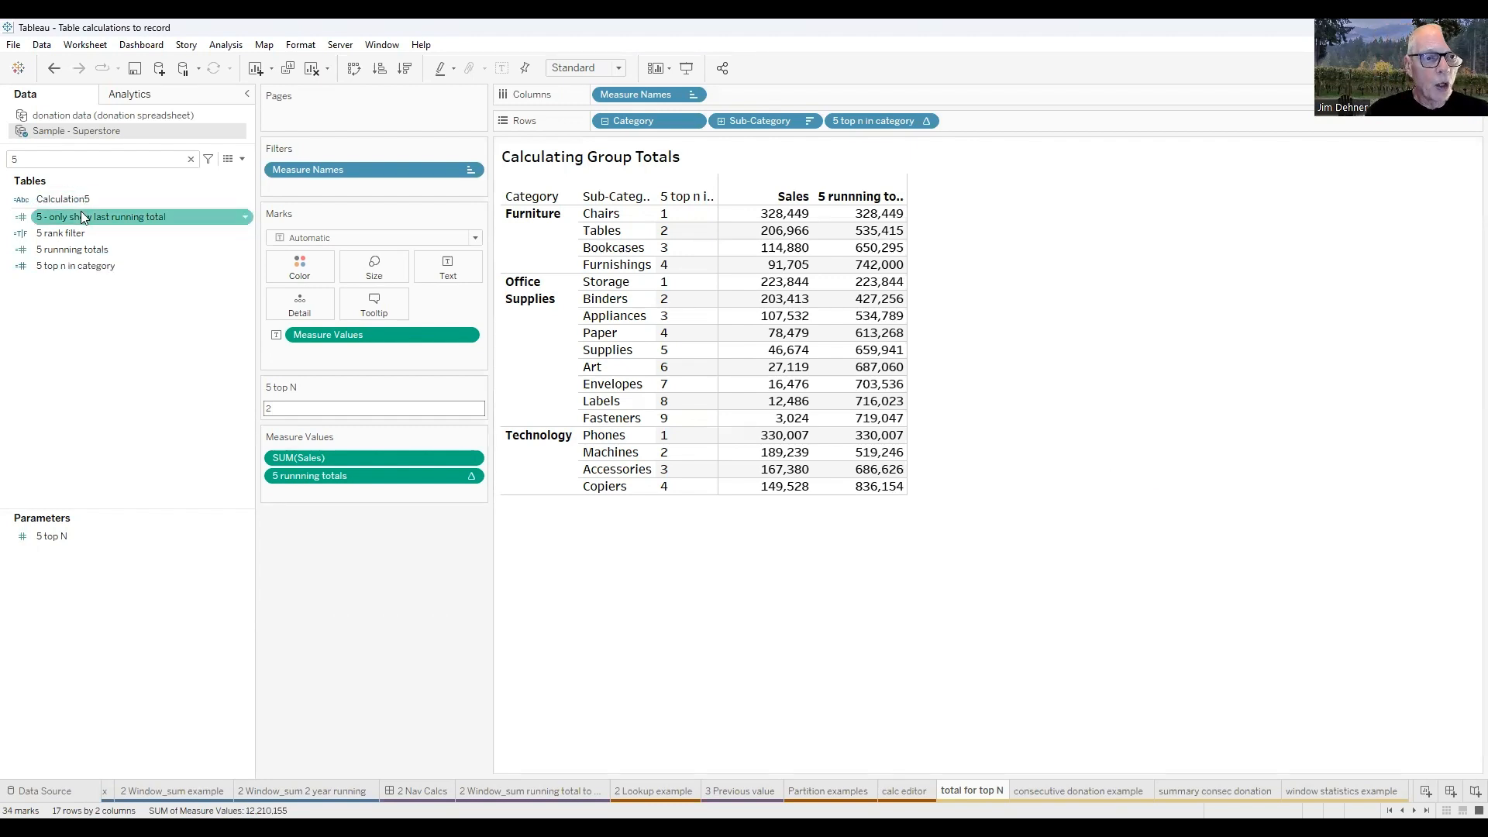
{"action": "right_click", "coordinate": [79, 216]}
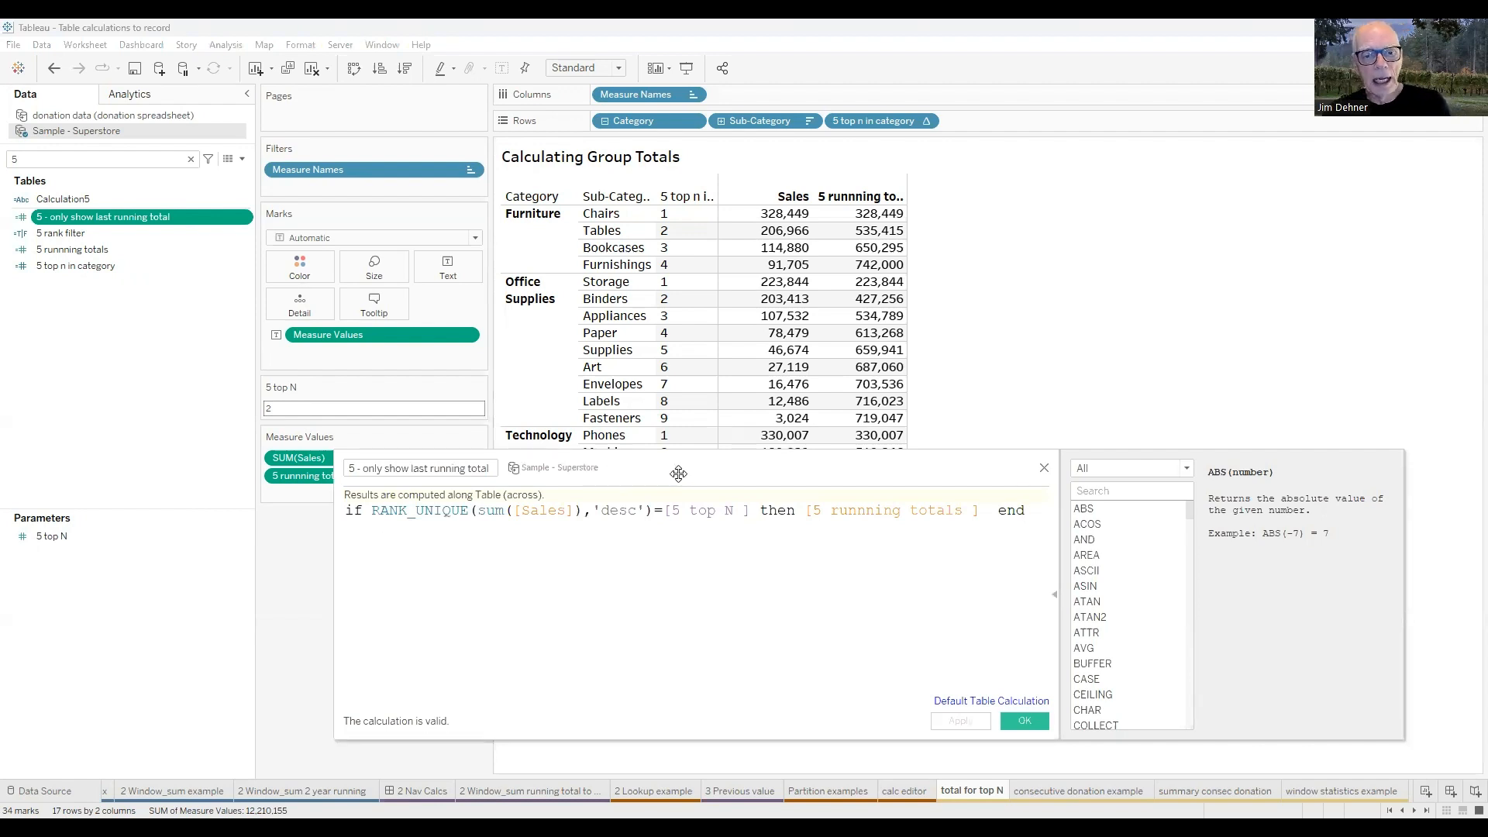
{"action": "left_click_drag", "start_coordinate": [373, 538], "coordinate": [177, 532]}
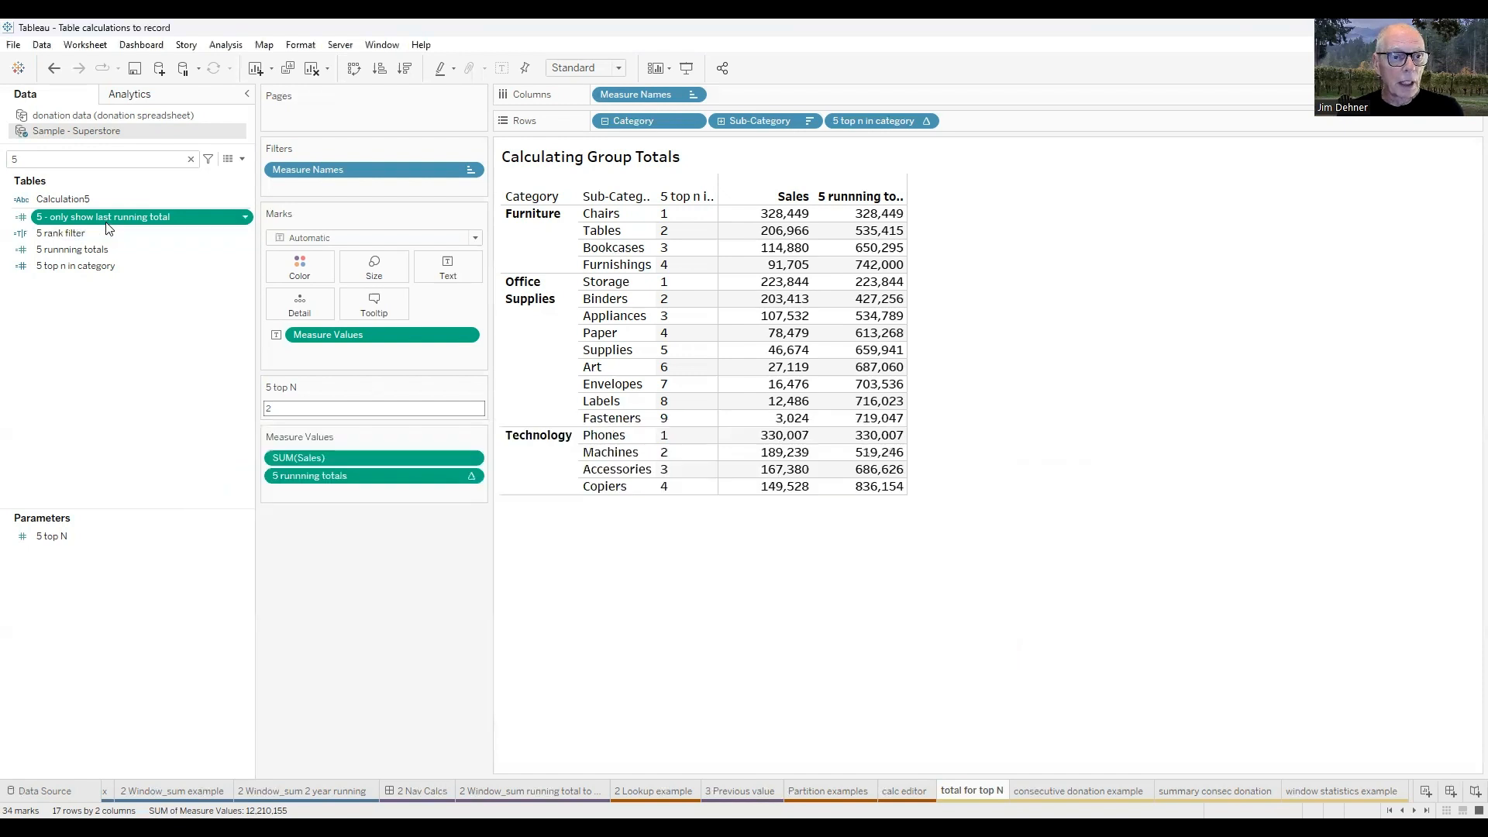
Add 5 - only show last running total after 5 runnning totals, computed using Specific Dimensions (Category and Sub-Category) and restarting every Category.
{"action": "double_click", "coordinate": [108, 216]}
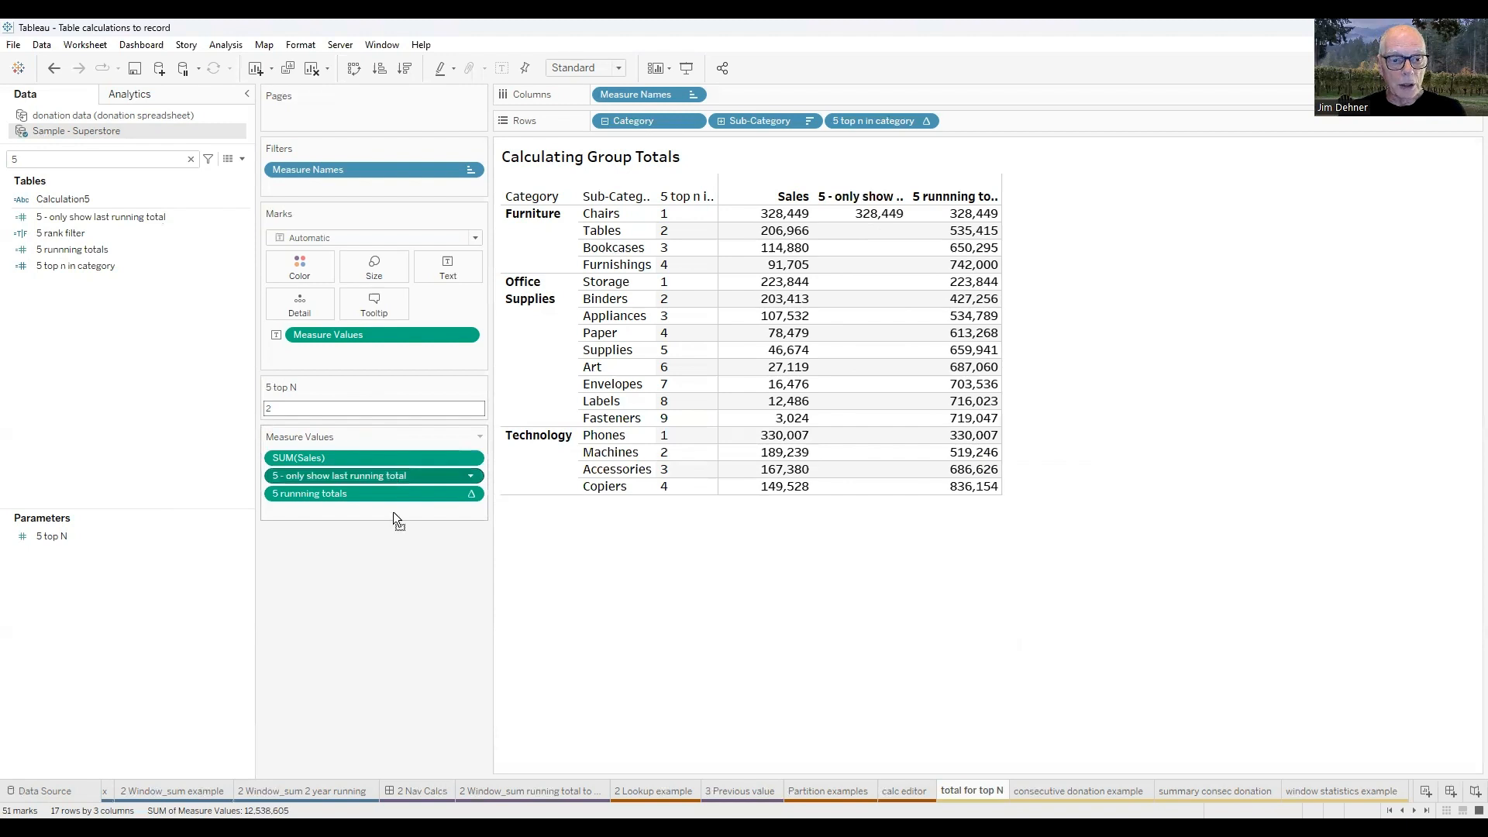
{"action": "left_click_drag", "start_coordinate": [397, 505], "coordinate": [397, 505]}
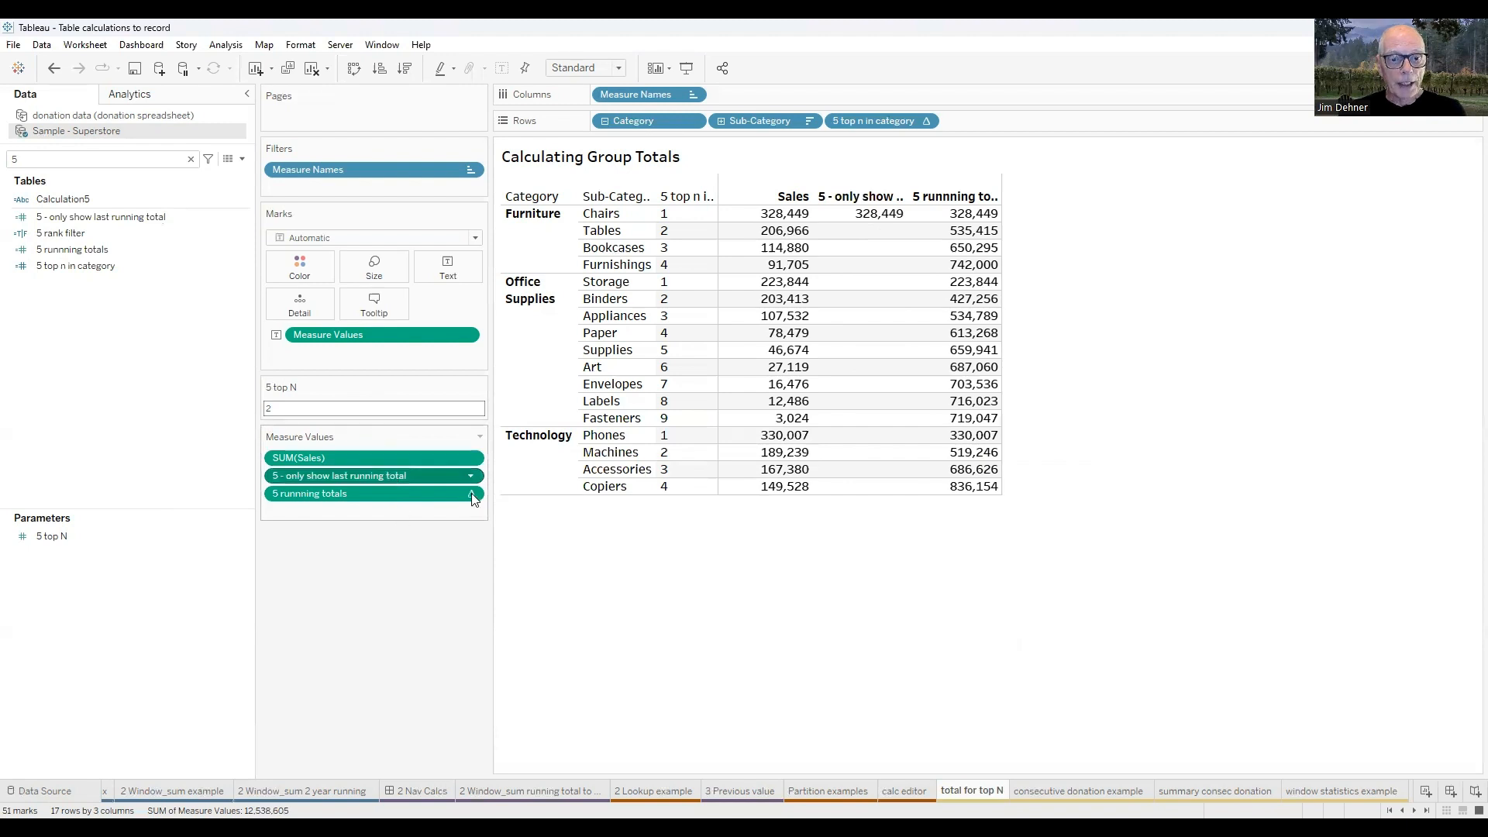
{"action": "left_click", "coordinate": [471, 493]}
{"action": "left_click", "coordinate": [365, 643]}
{"action": "left_click", "coordinate": [1186, 383]}
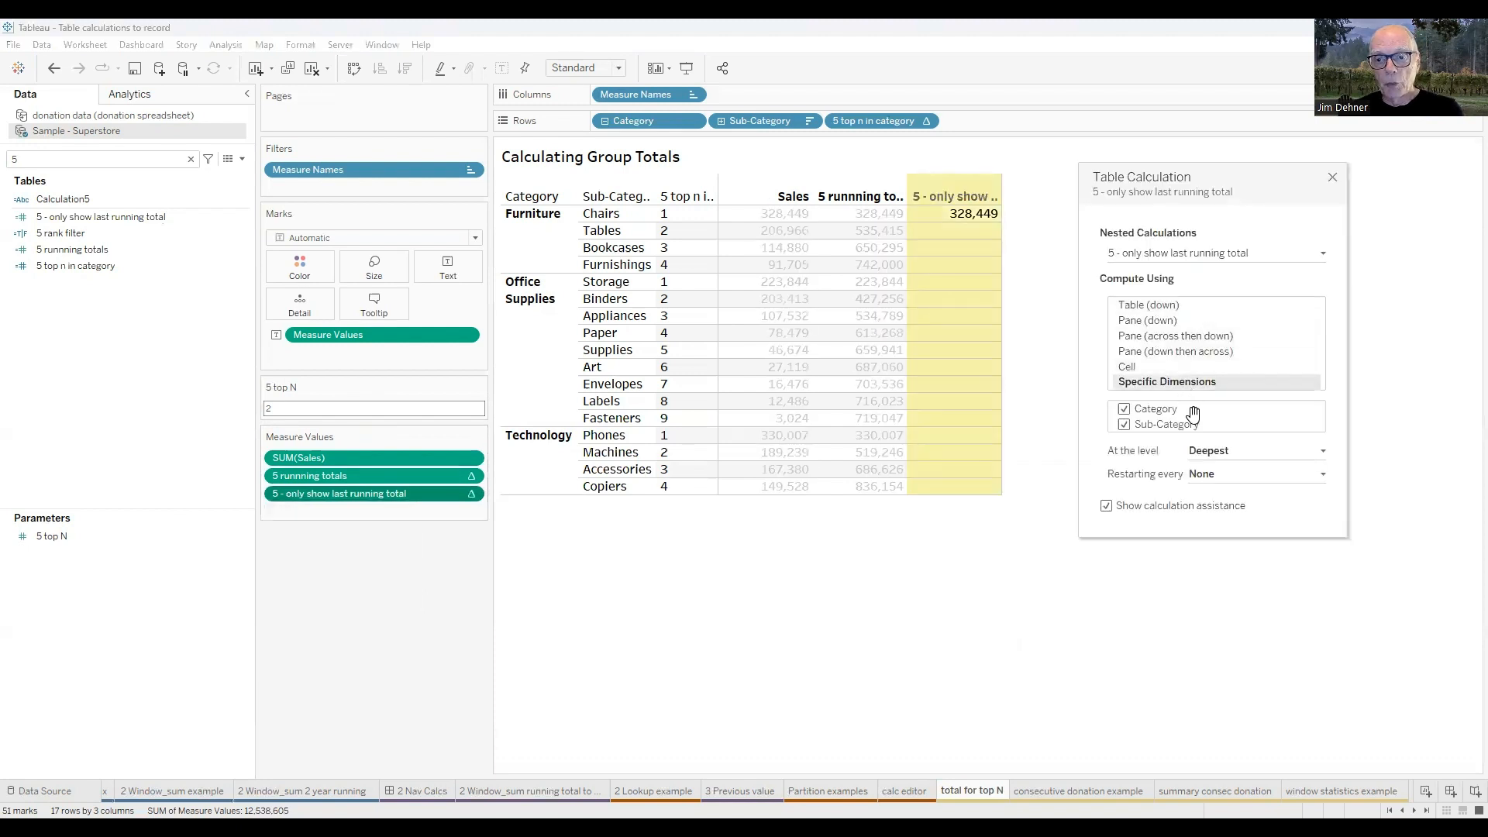
{"action": "left_click", "coordinate": [1320, 474]}
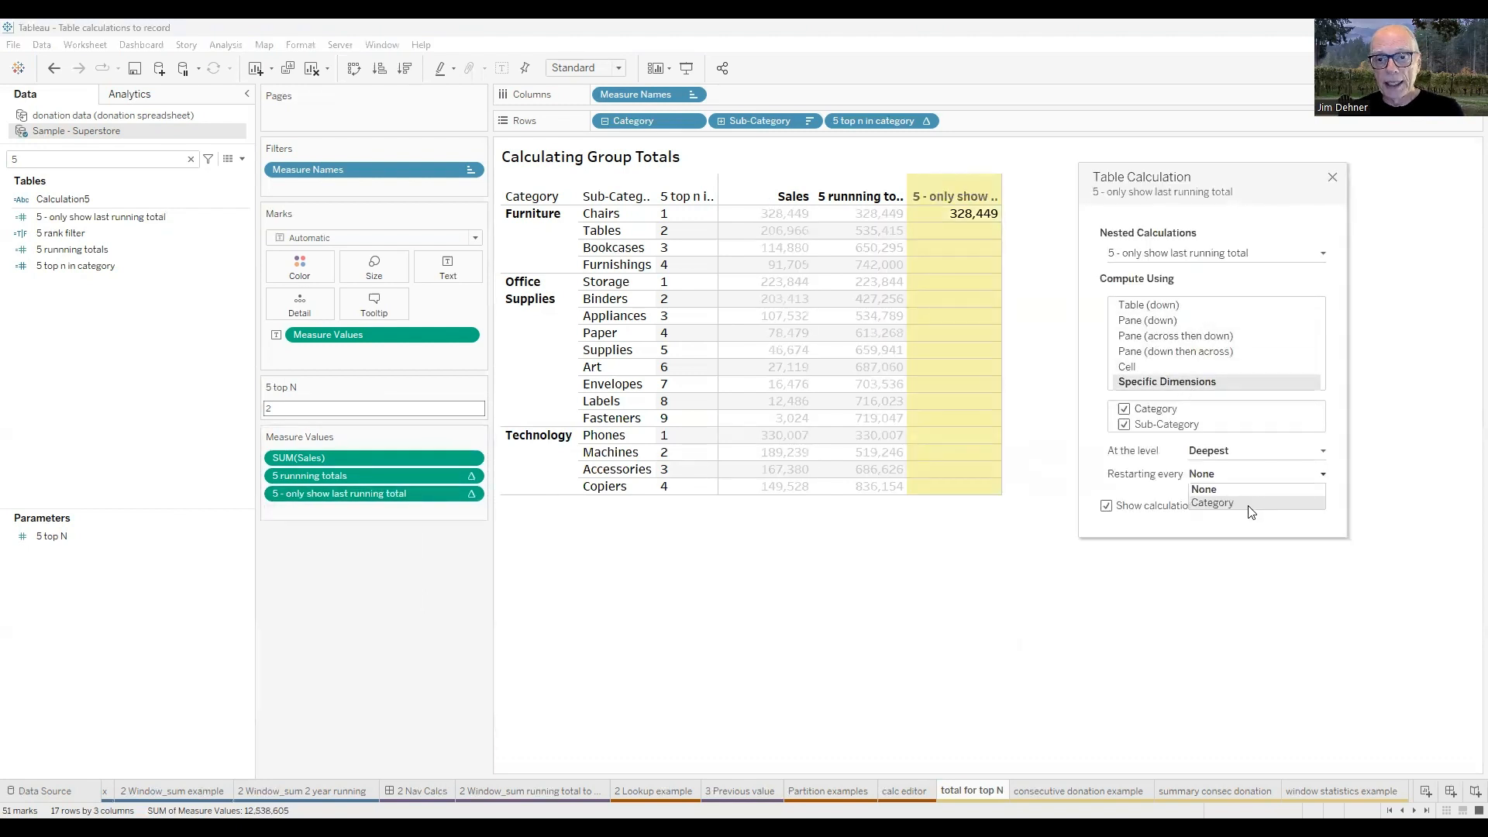
{"action": "left_click", "coordinate": [1250, 504]}
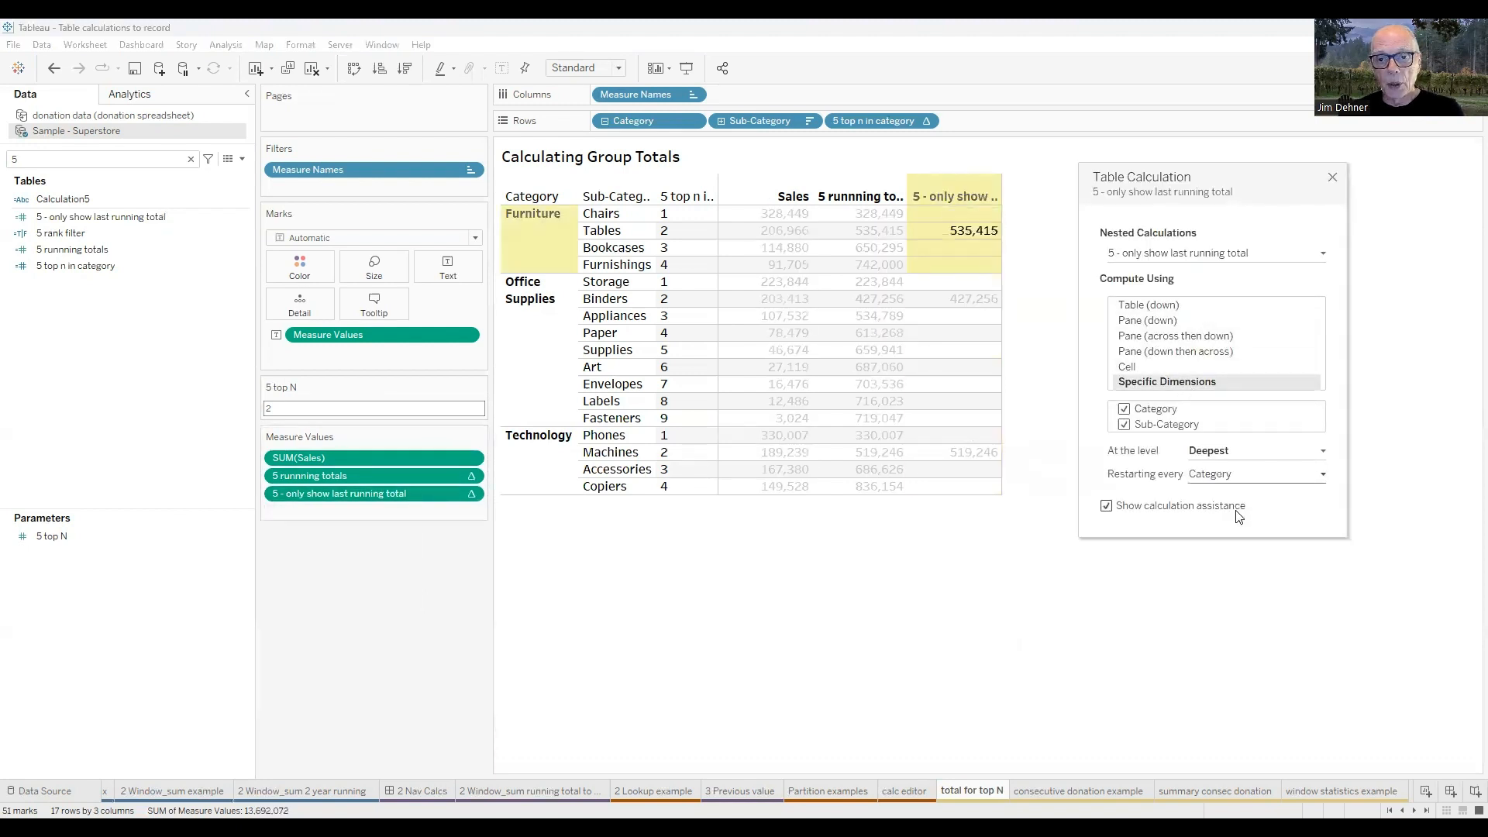
{"action": "left_click", "coordinate": [1332, 180]}
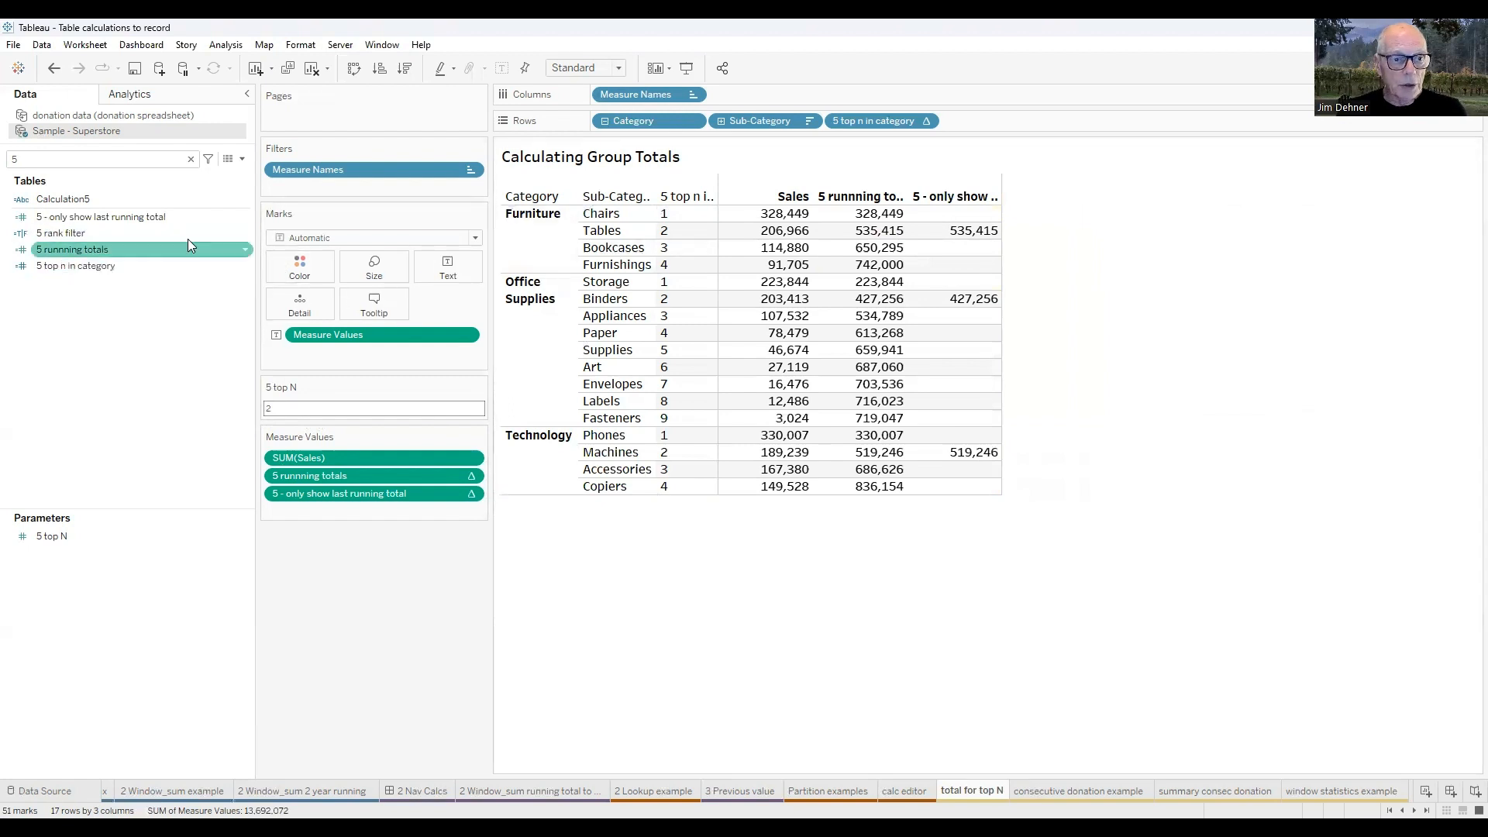
Open the 5 rank filter formula, examine its comparison of 5 top n in category with 5 top N, and close the editor.
{"action": "right_click", "coordinate": [79, 232]}
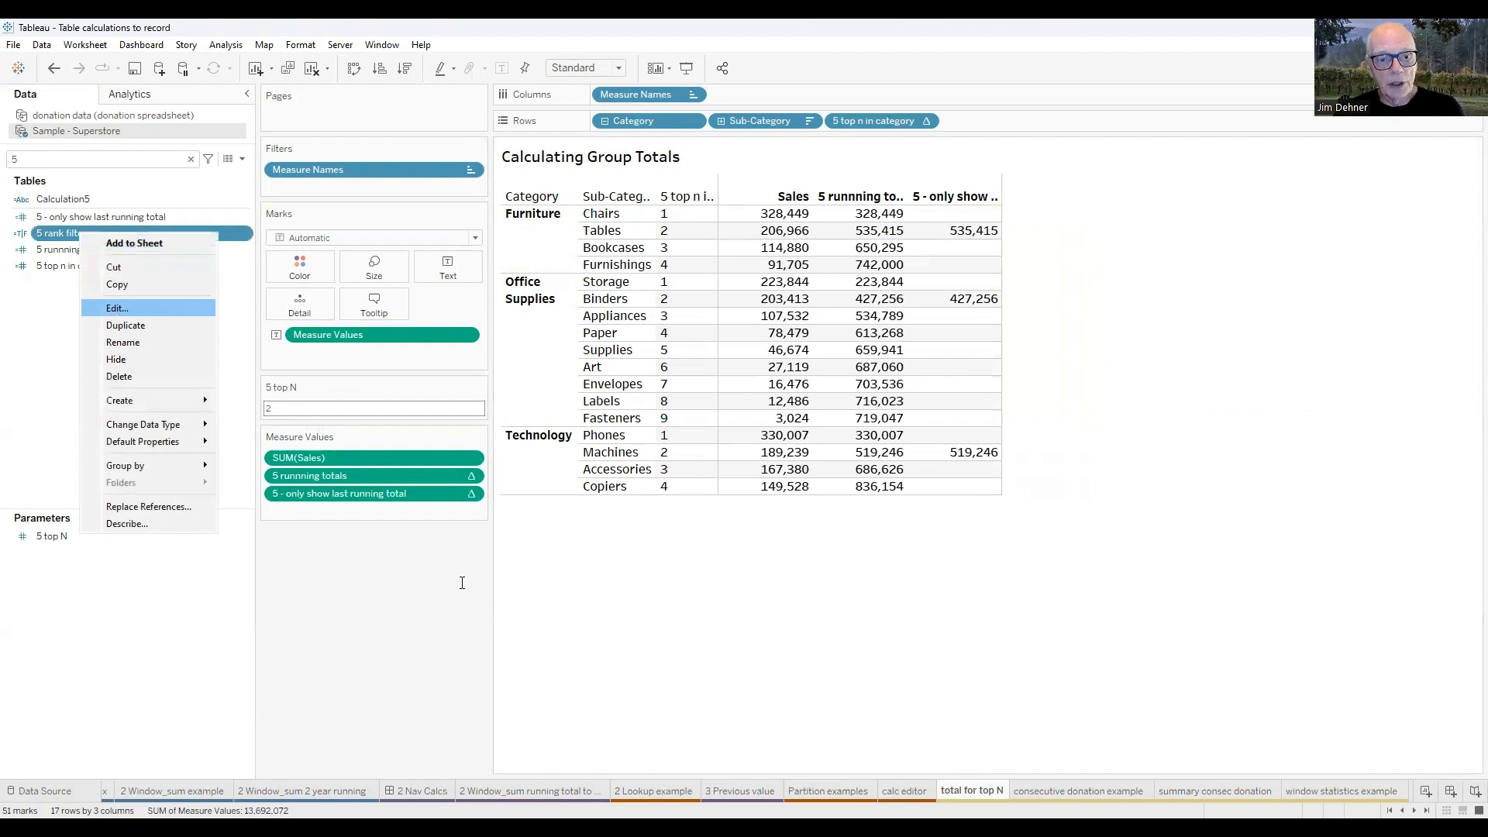
{"action": "scroll", "coordinate": [462, 581], "scroll_direction": "up", "scroll_amount": 6, "text": "ctrl"}
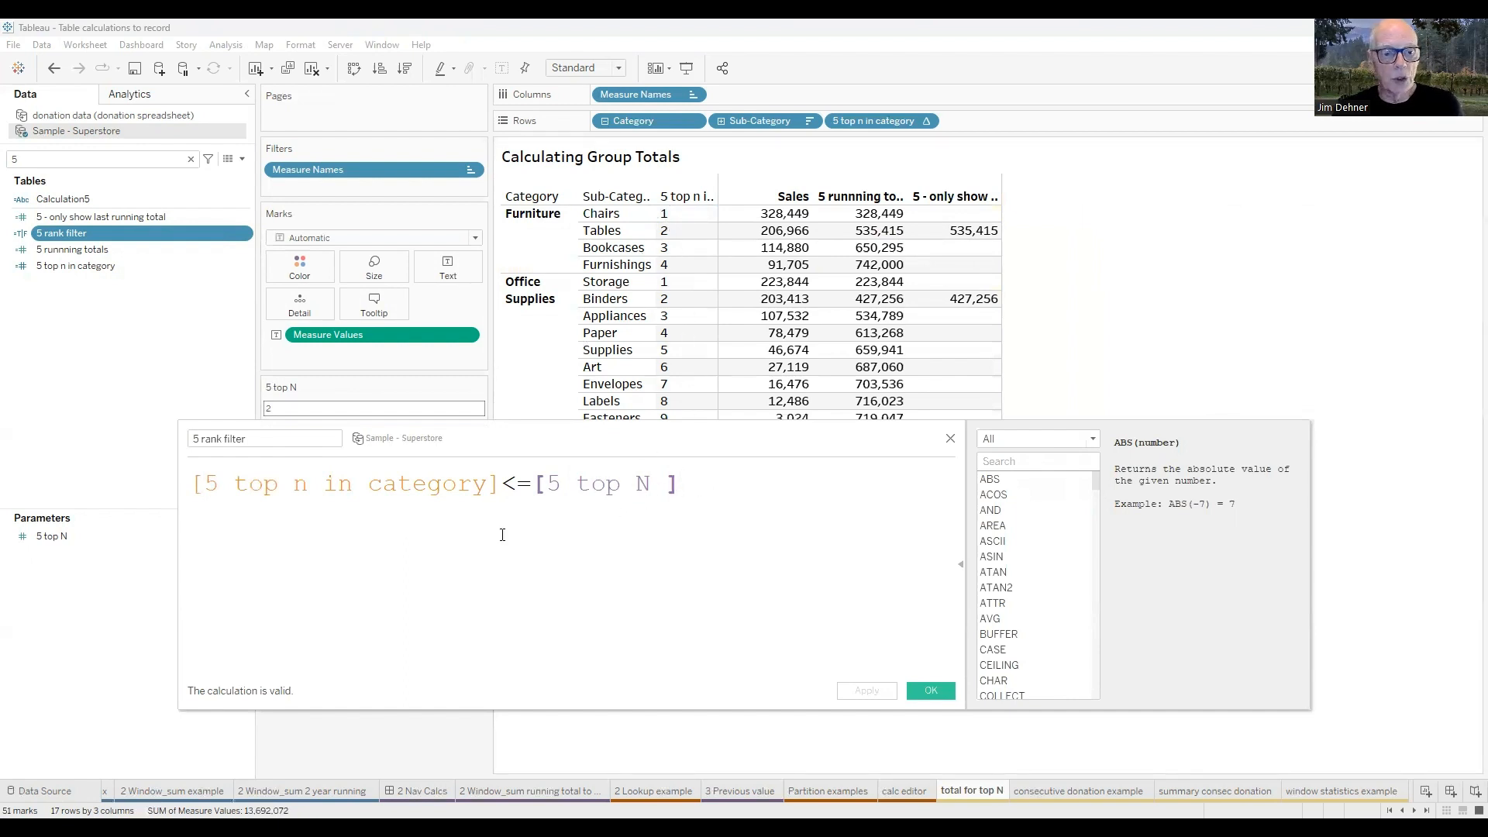
{"action": "left_click_drag", "start_coordinate": [503, 439], "coordinate": [638, 434]}
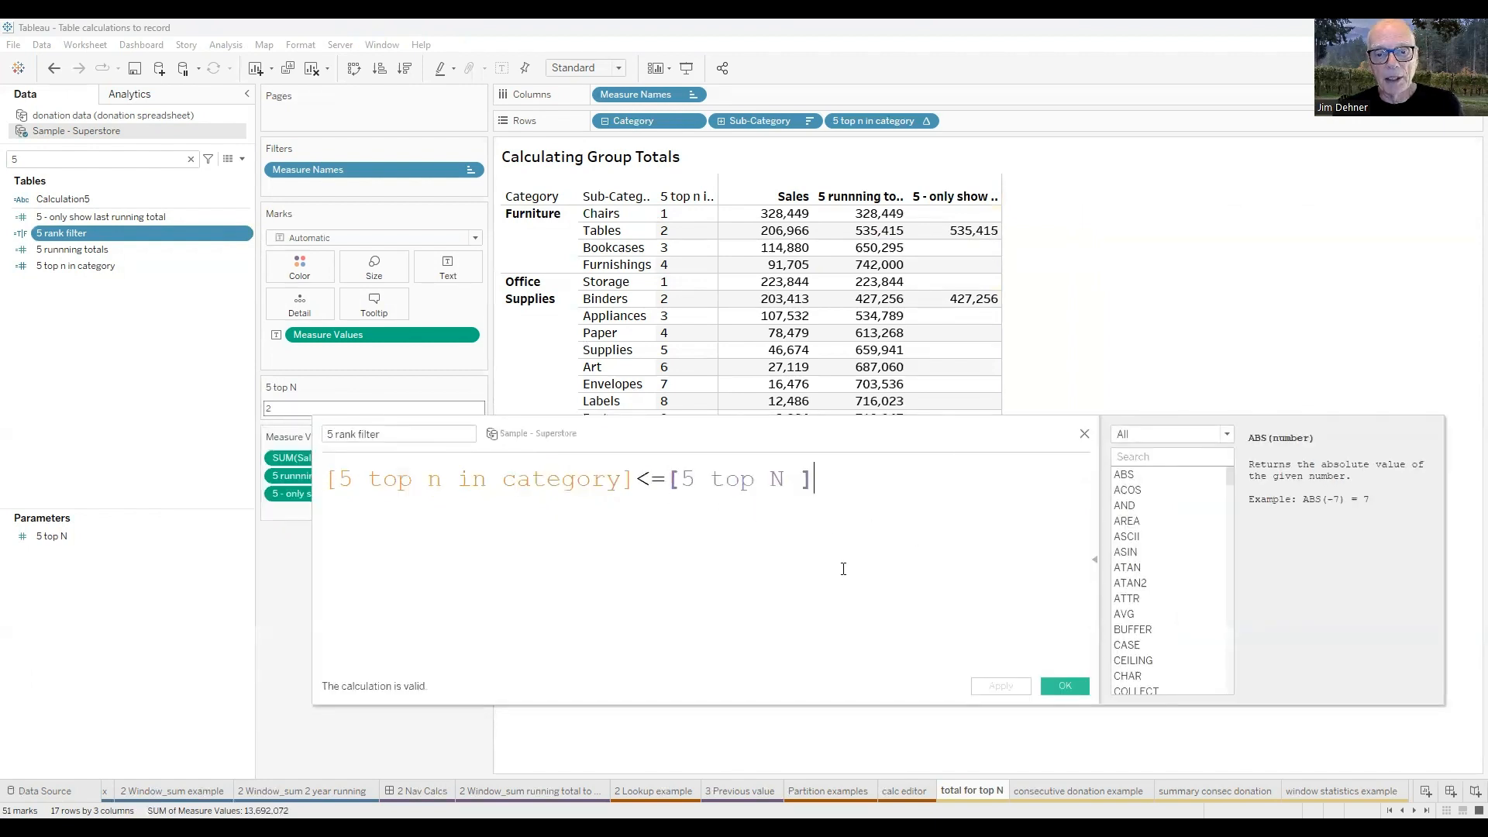
{"action": "left_click", "coordinate": [1066, 685]}
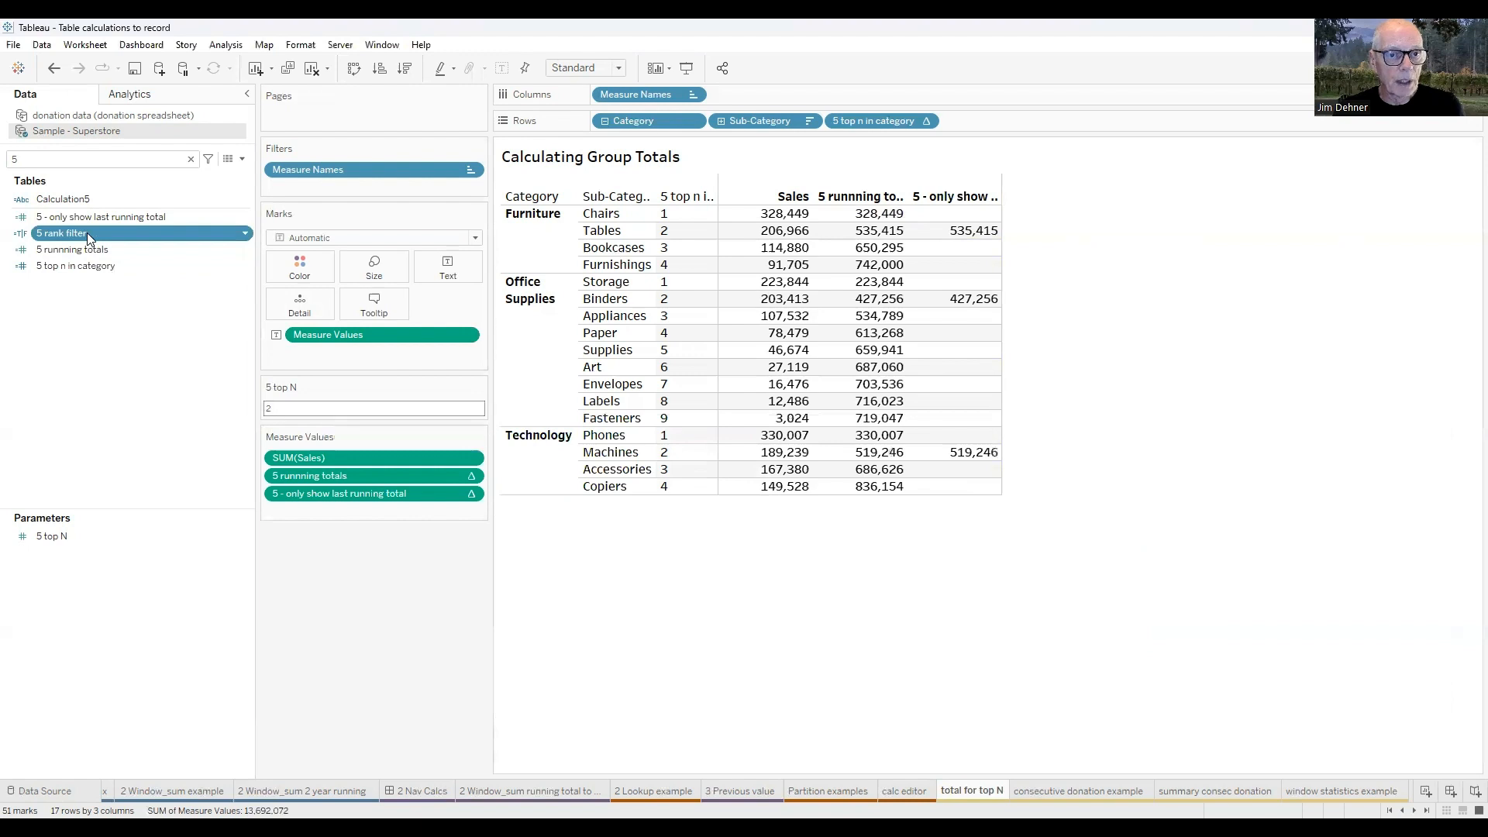
Filter the table by 5 rank filter, keeping only the True value.
{"action": "left_click_drag", "start_coordinate": [315, 184], "coordinate": [310, 184]}
{"action": "left_click", "coordinate": [598, 324]}
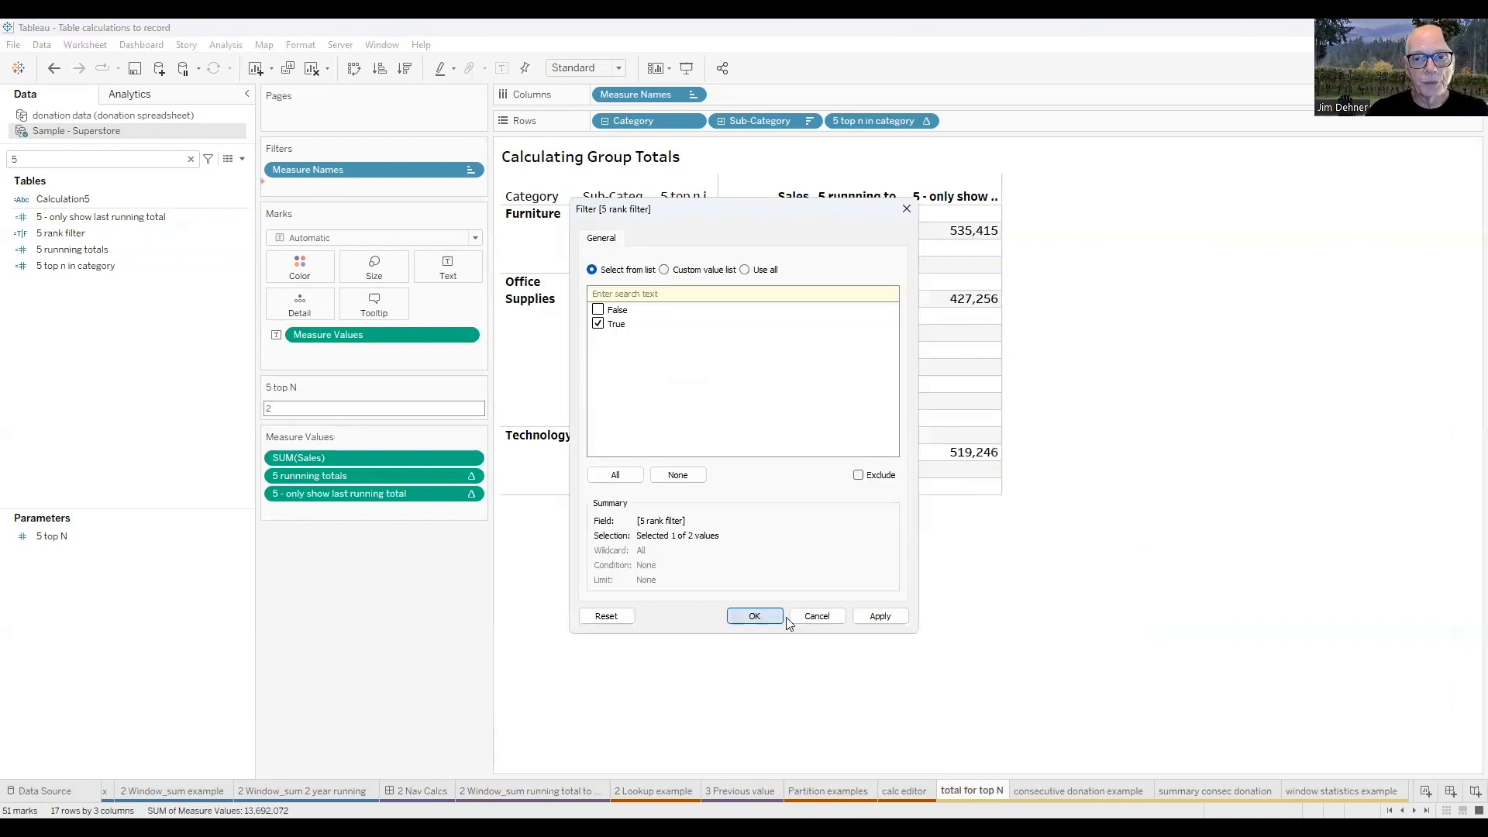
{"action": "key", "text": "Return"}
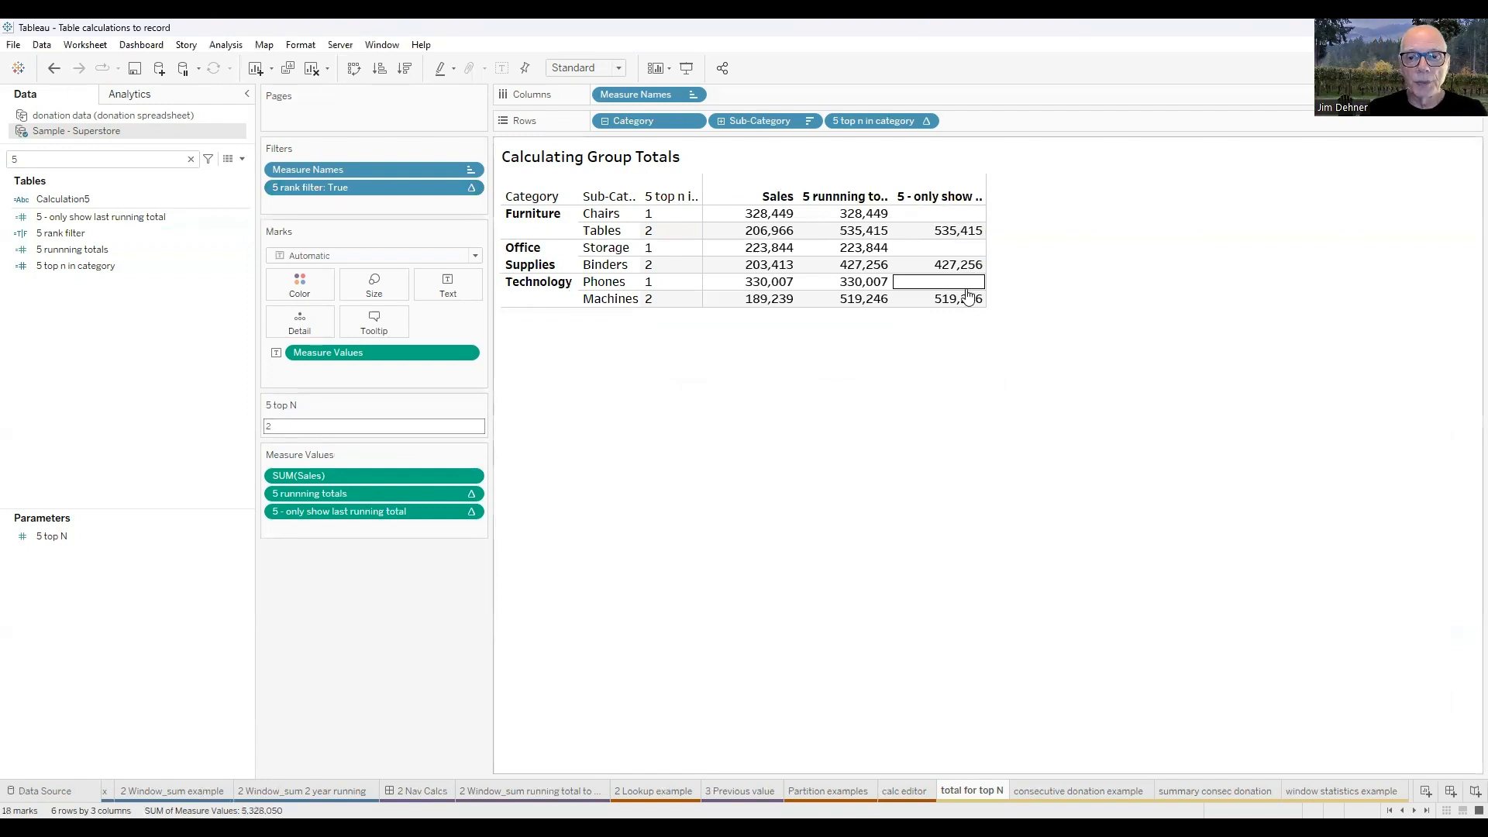
Try the 5 top N parameter at 3, and raise it to 4.
{"action": "left_click", "coordinate": [322, 428]}
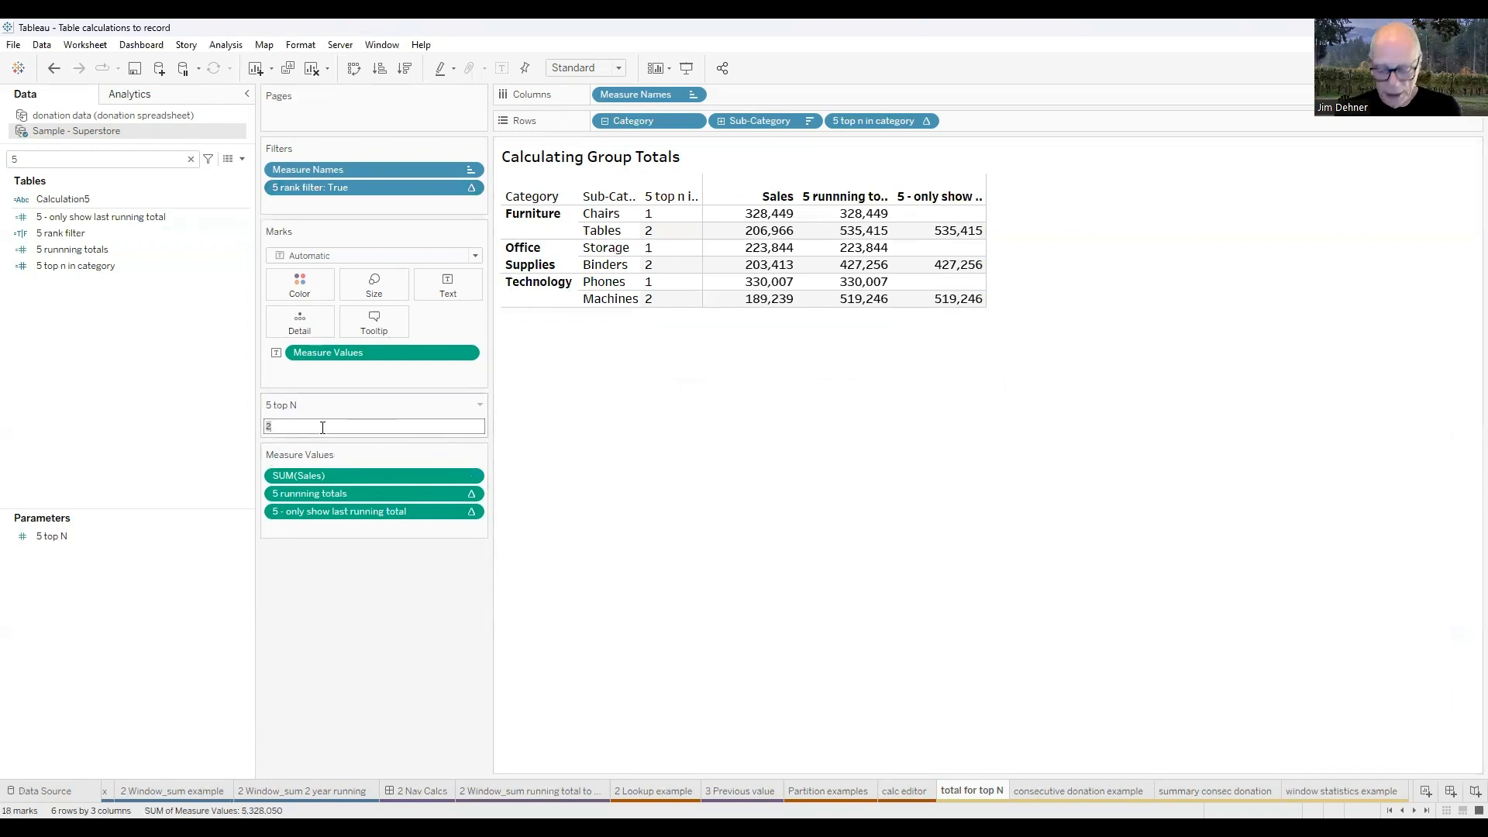
{"action": "type", "text": "3"}
{"action": "key", "text": "Return"}
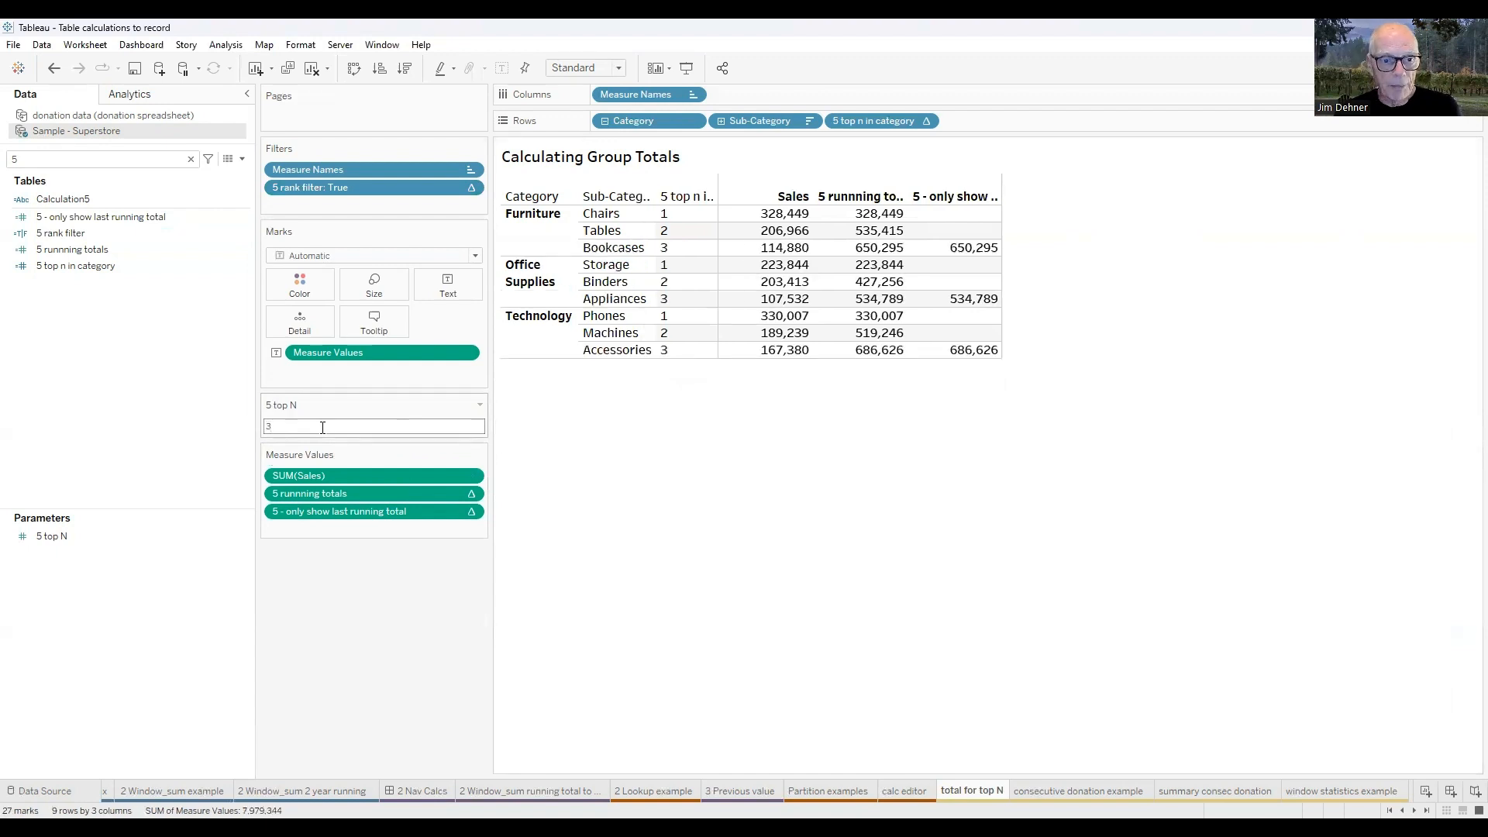
{"action": "left_click", "coordinate": [320, 428]}
{"action": "type", "text": "4"}
{"action": "key", "text": "Return"}
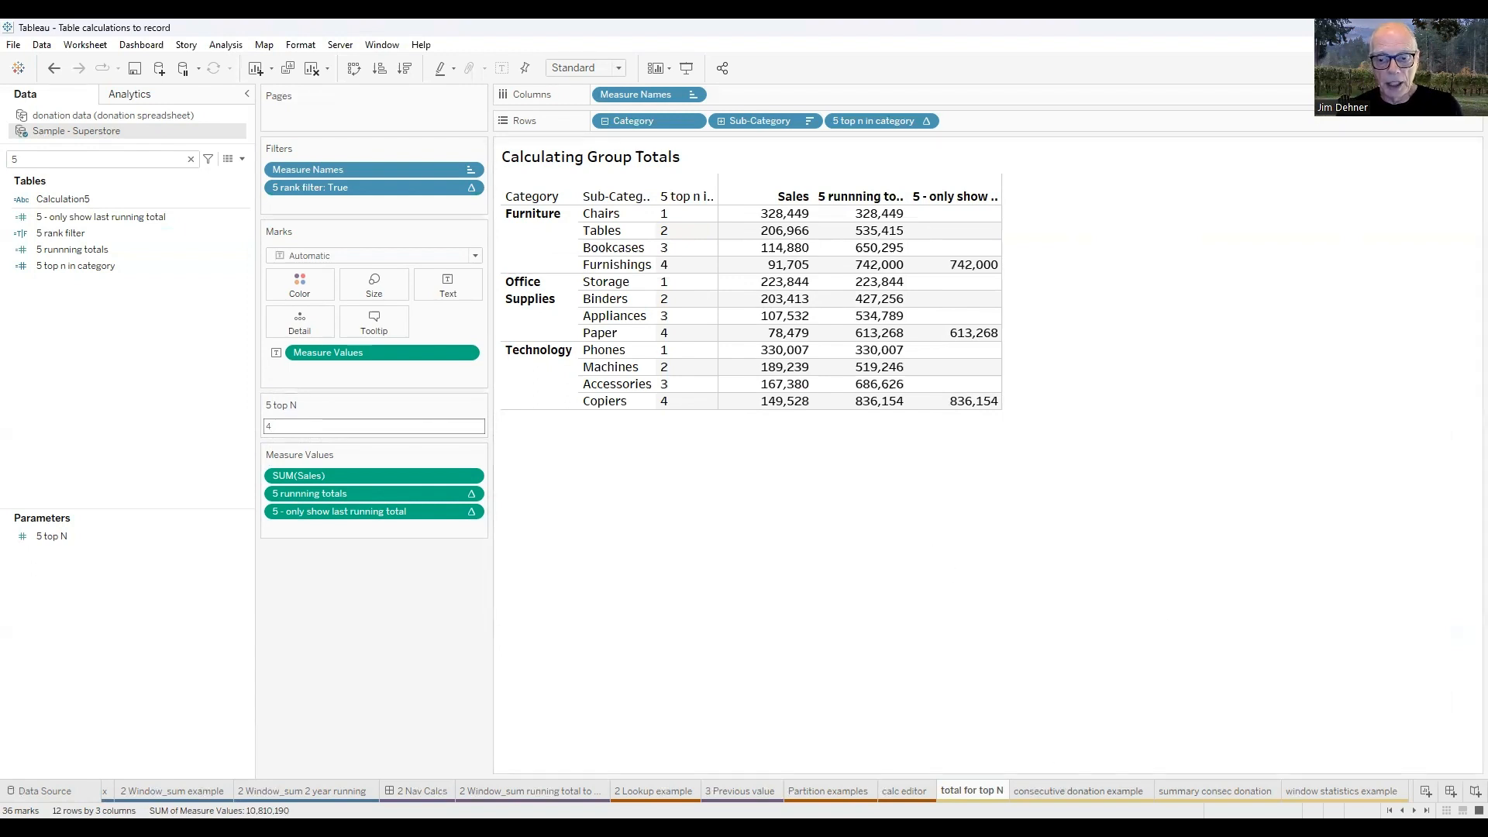
Switch to the consecutive donation example sheet, clear the field search, and examine the Id gift giving years formula without changing it.
{"action": "key", "text": "ctrl+Tab"}
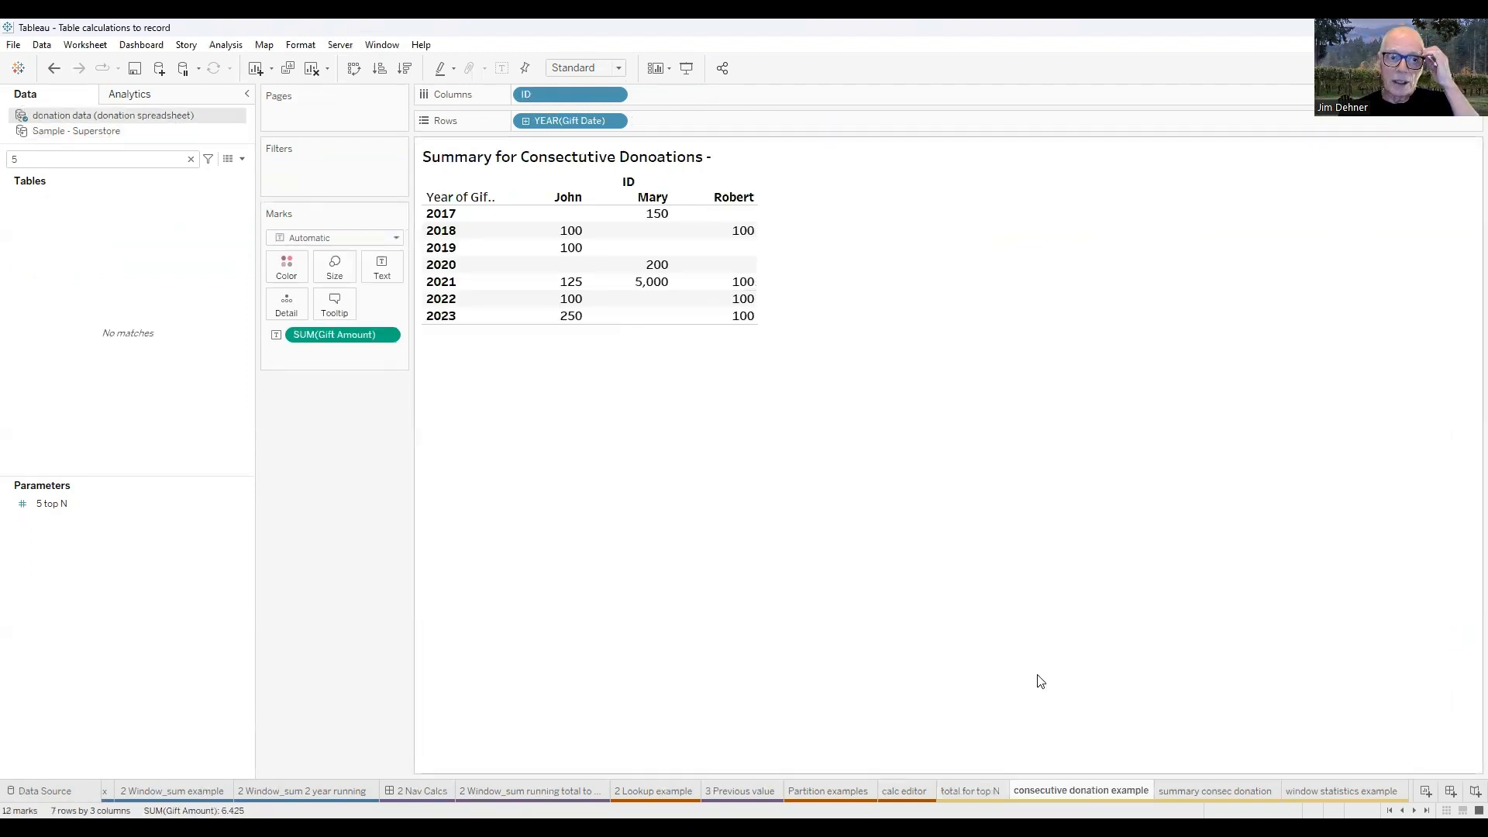
{"action": "left_click", "coordinate": [191, 160]}
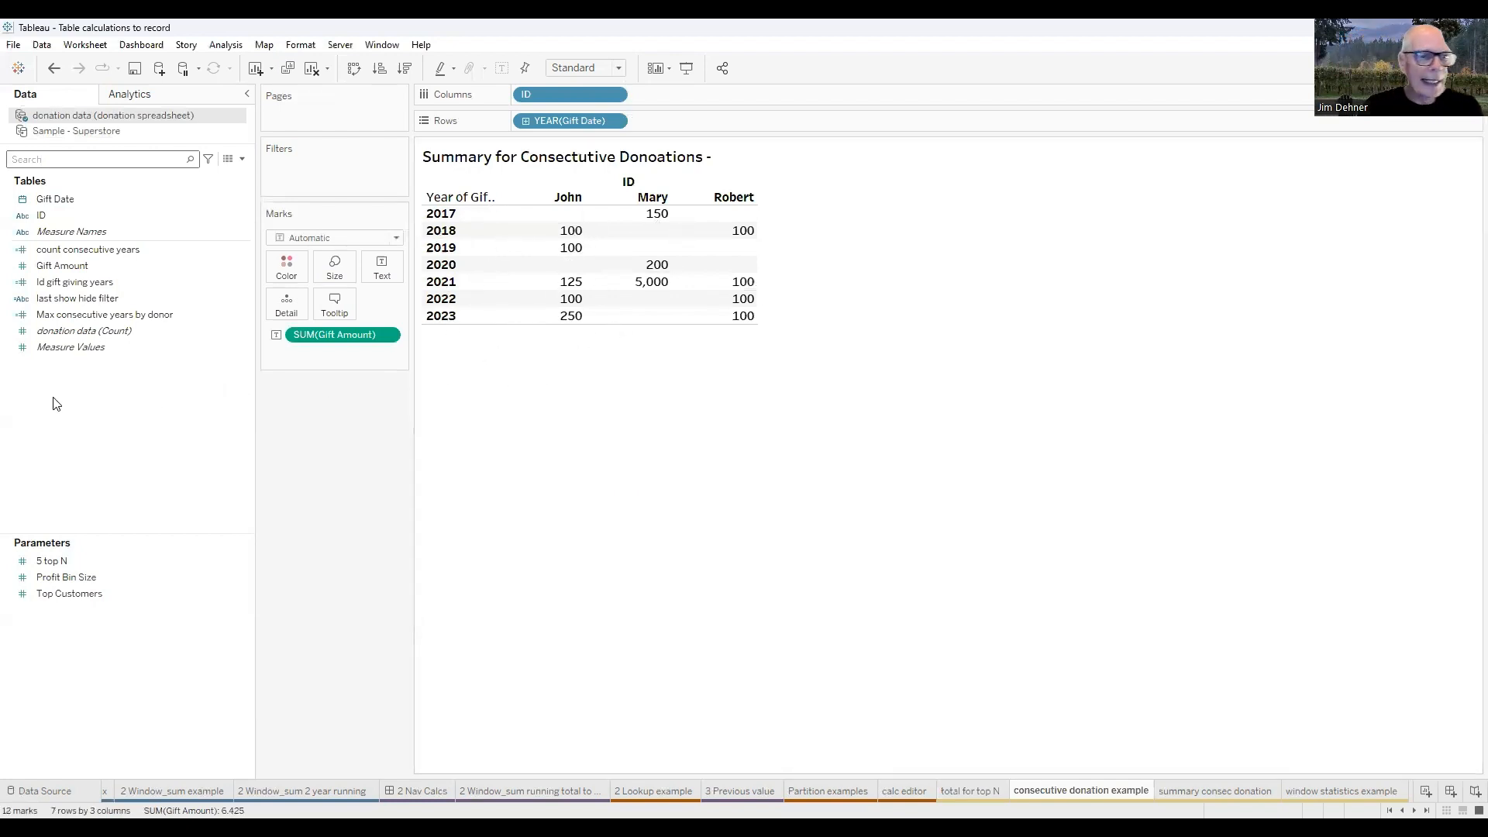
{"action": "right_click", "coordinate": [64, 282]}
{"action": "left_click", "coordinate": [97, 361]}
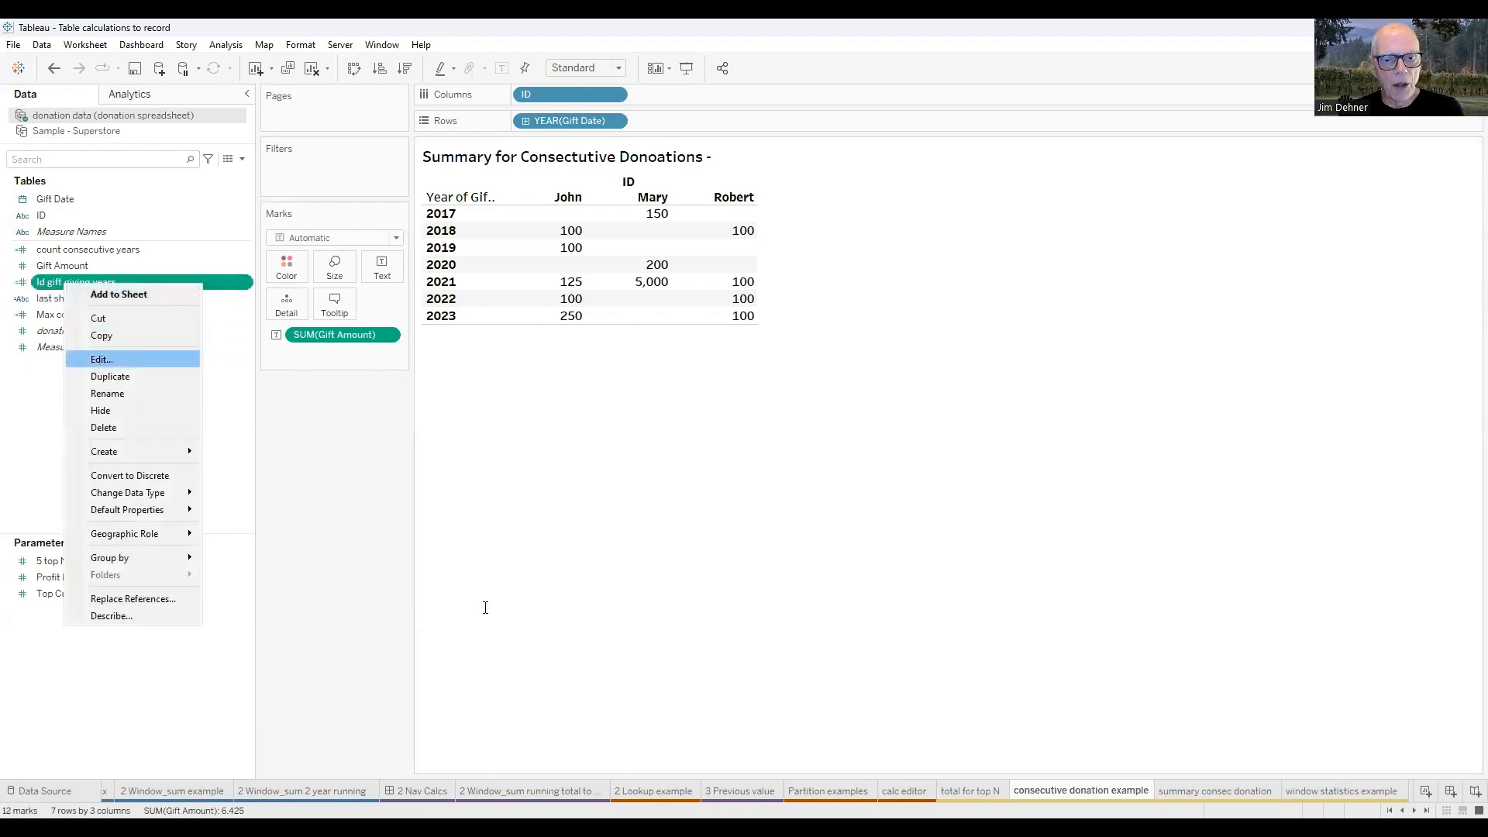
{"action": "scroll", "coordinate": [485, 609], "scroll_direction": "up", "scroll_amount": 1}
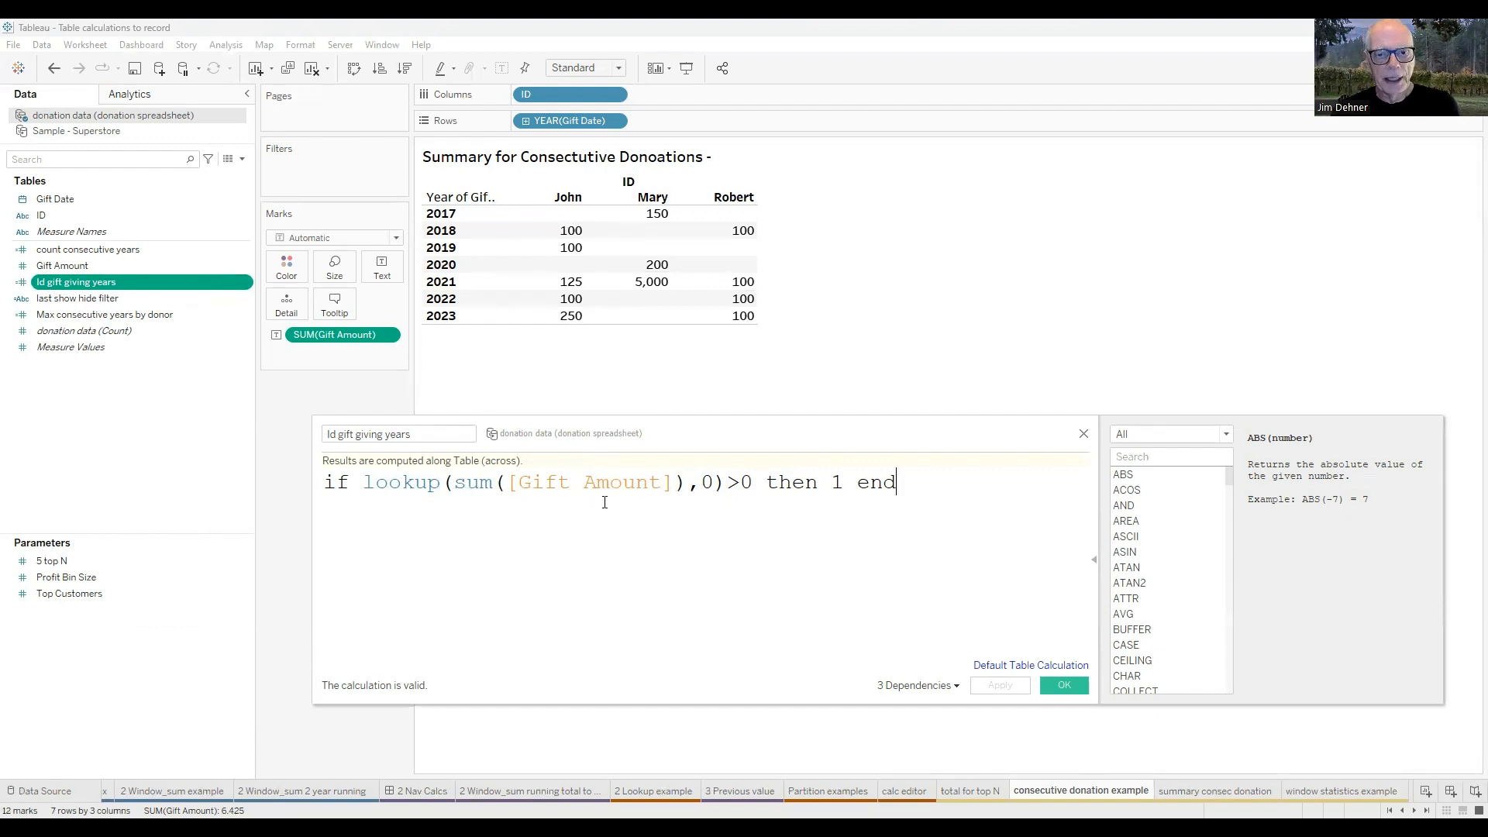
{"action": "left_click", "coordinate": [1083, 435]}
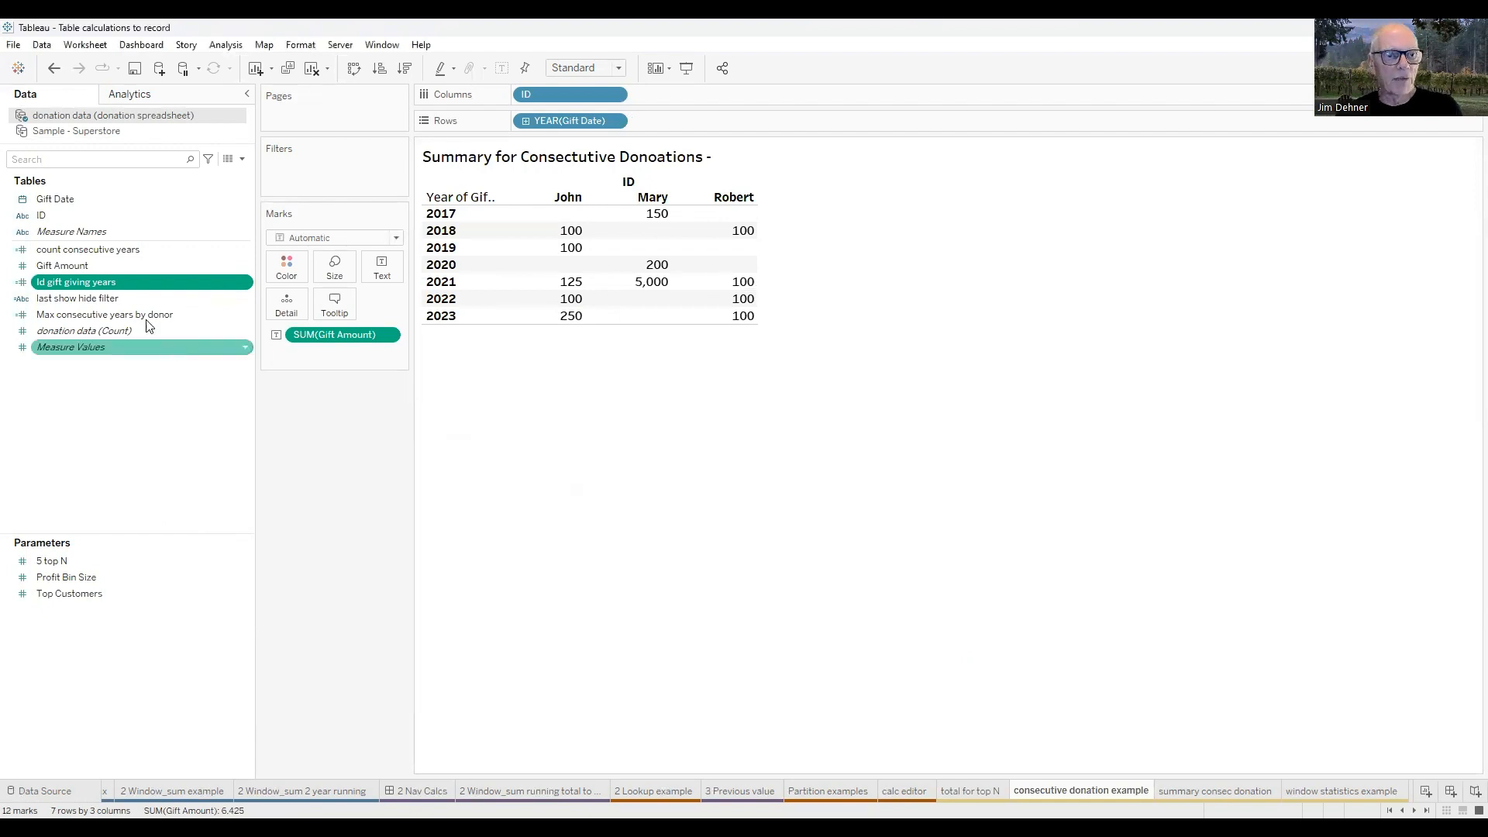
Add the Id gift giving years measure to the donations table.
{"action": "double_click", "coordinate": [80, 282]}
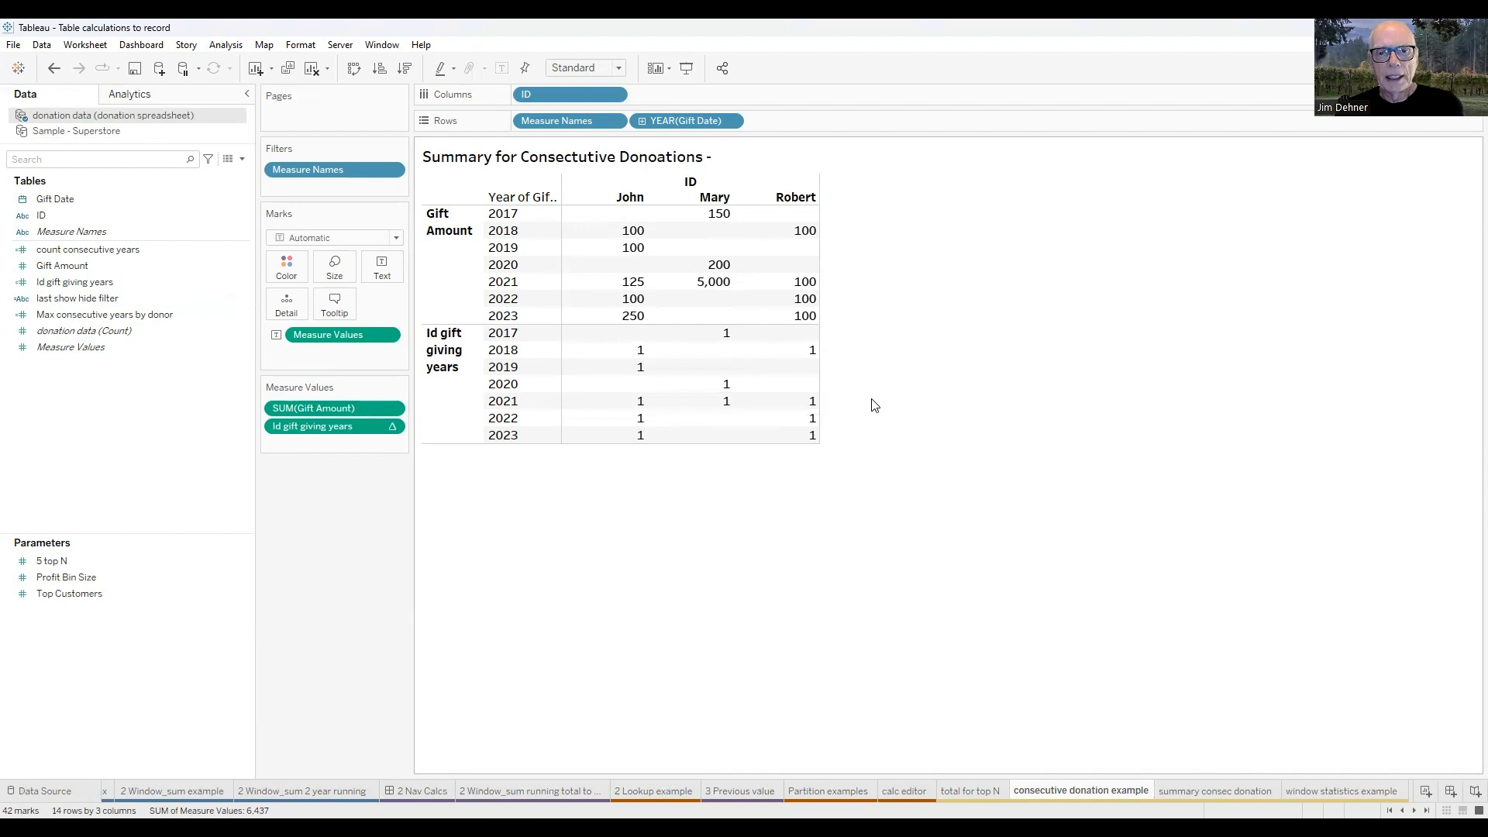
{"action": "left_click", "coordinate": [197, 285]}
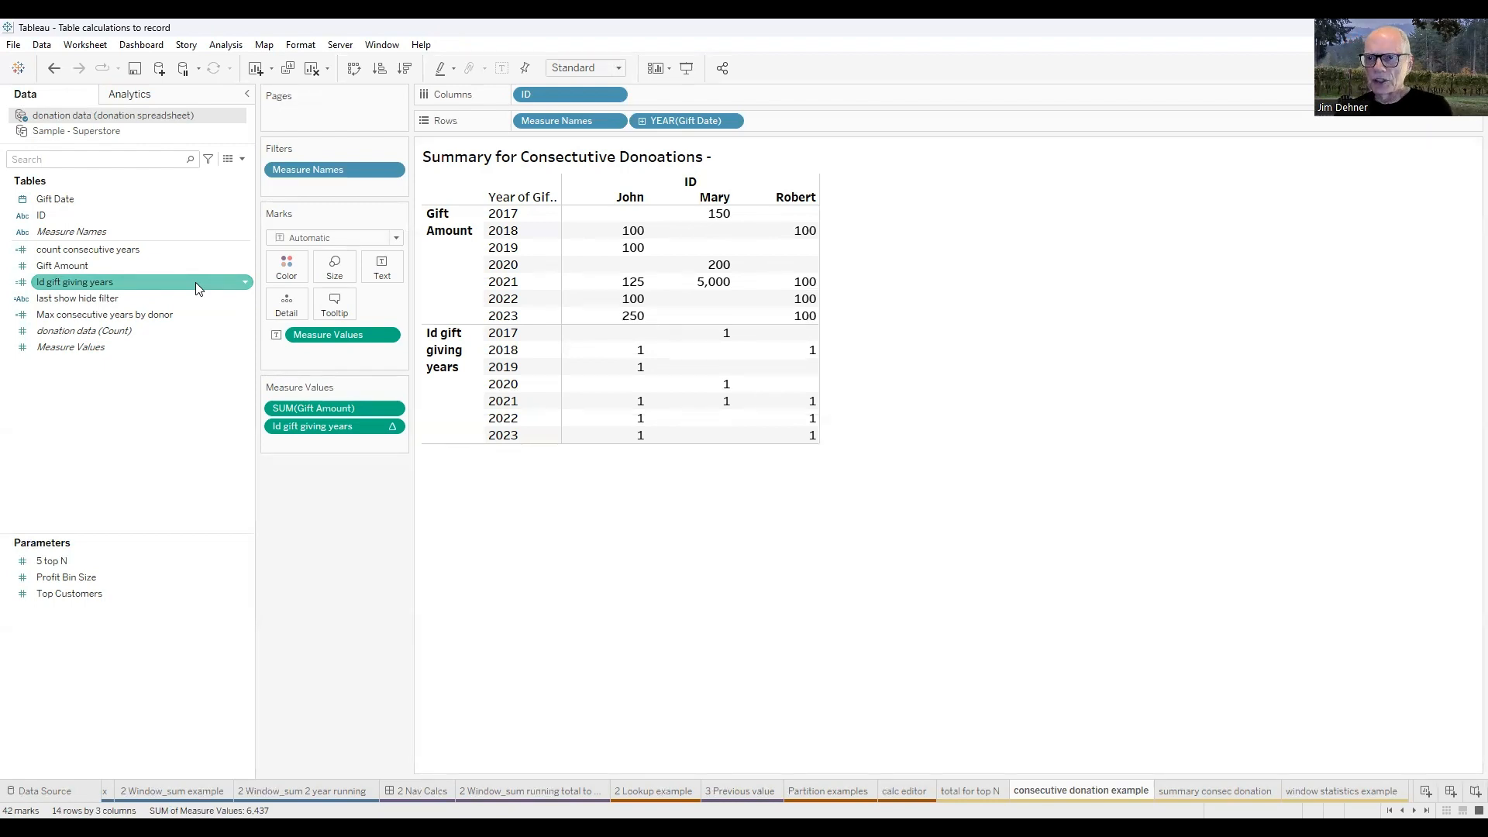
Open the count consecutive years formula, insert a line break after "then", and move the editor clear of the table.
{"action": "right_click", "coordinate": [83, 252]}
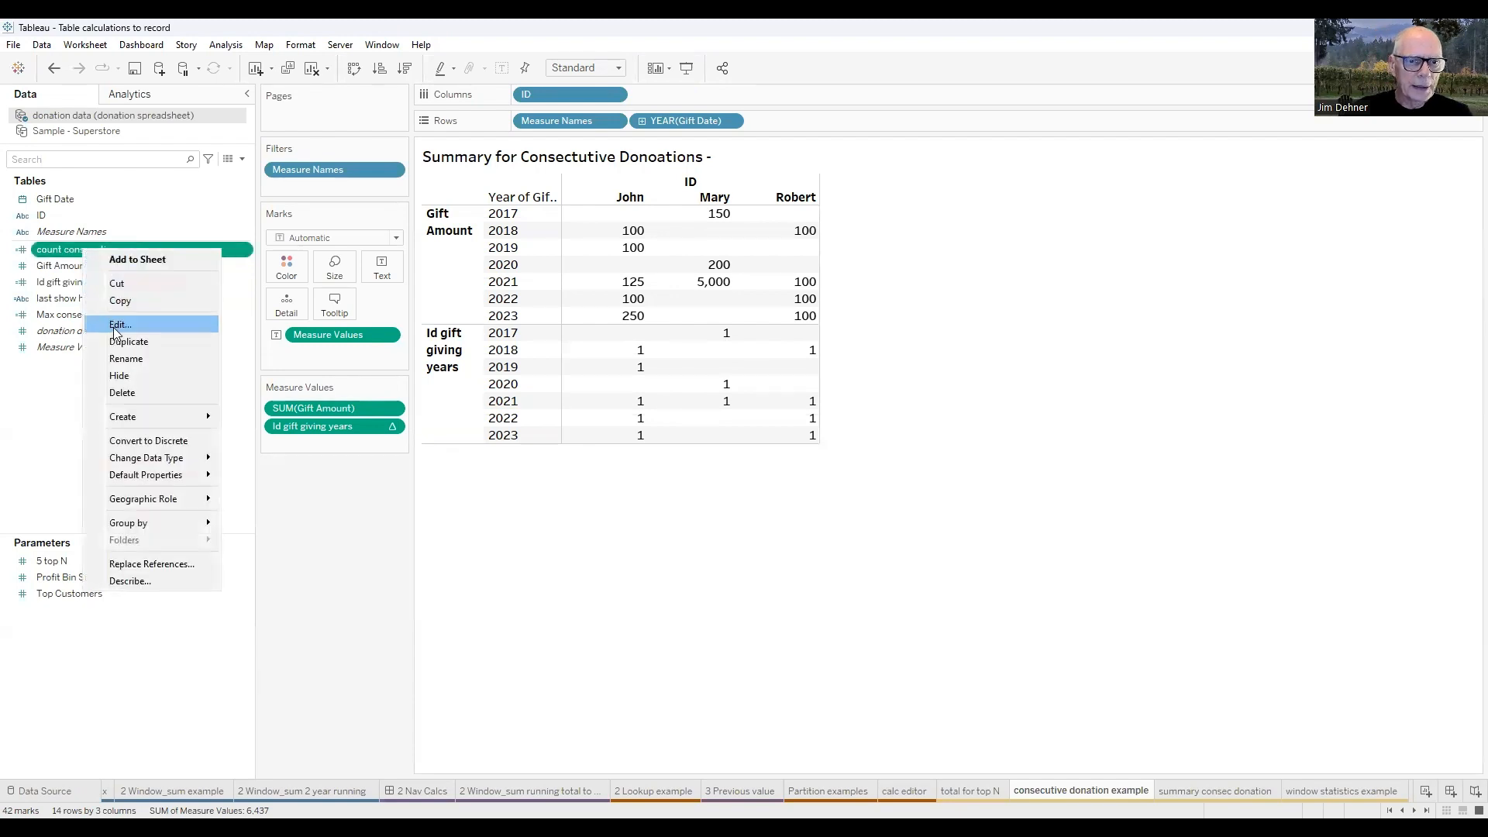
{"action": "scroll", "coordinate": [524, 624], "scroll_direction": "up", "scroll_amount": 5}
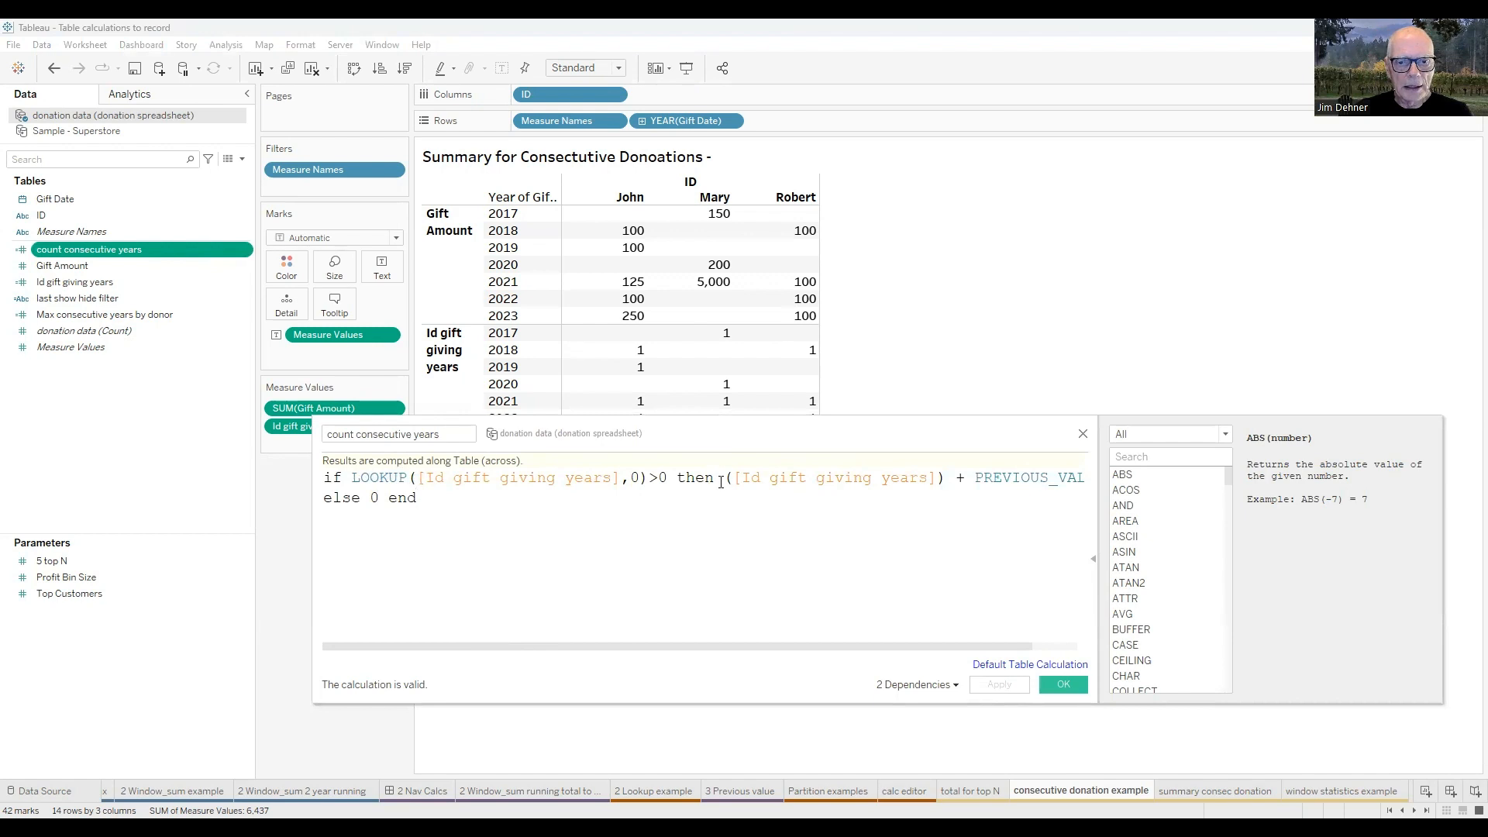
{"action": "key", "text": "Return"}
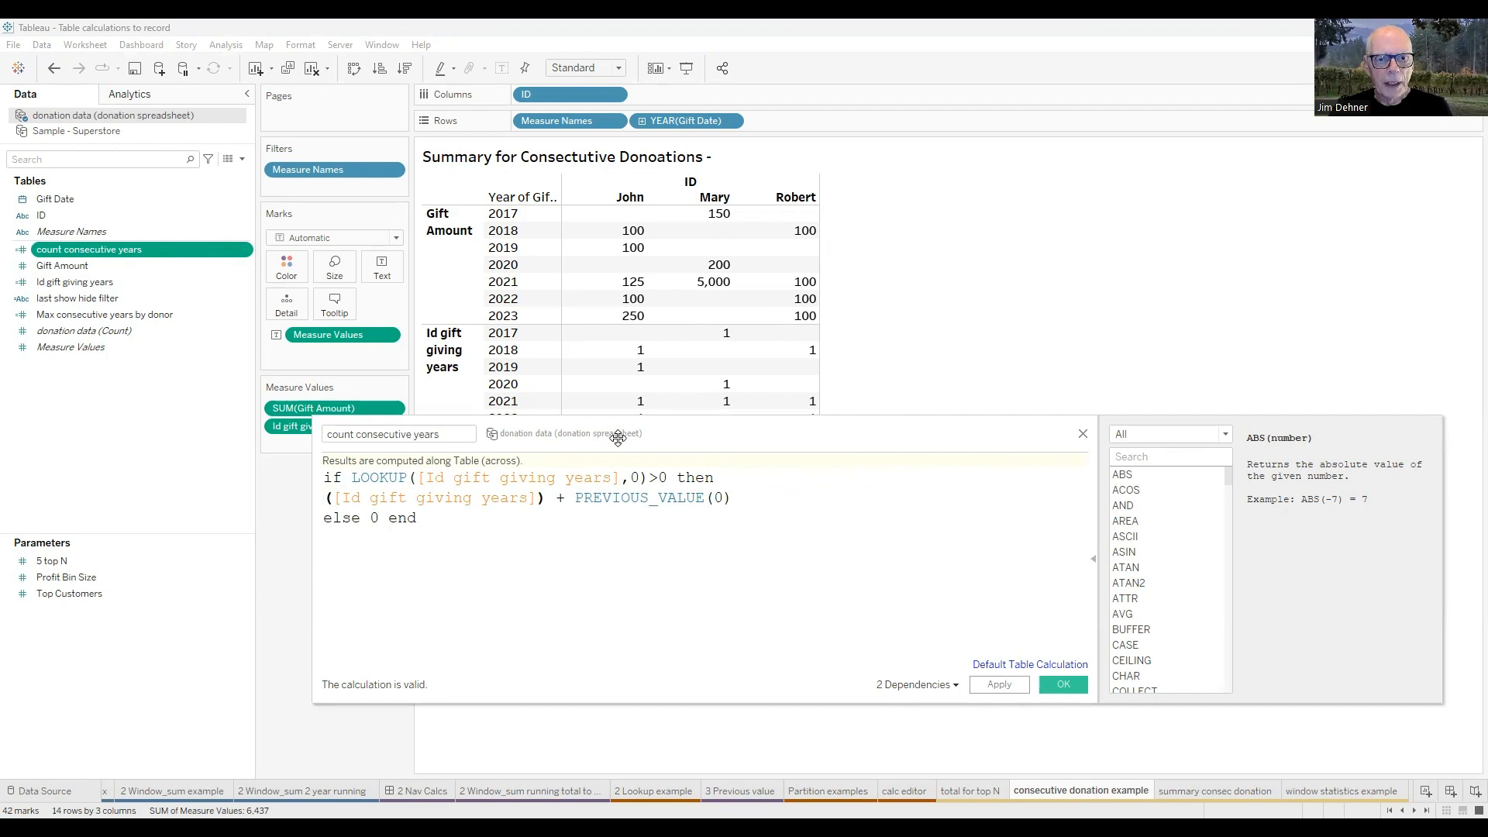
{"action": "left_click_drag", "start_coordinate": [618, 438], "coordinate": [693, 468]}
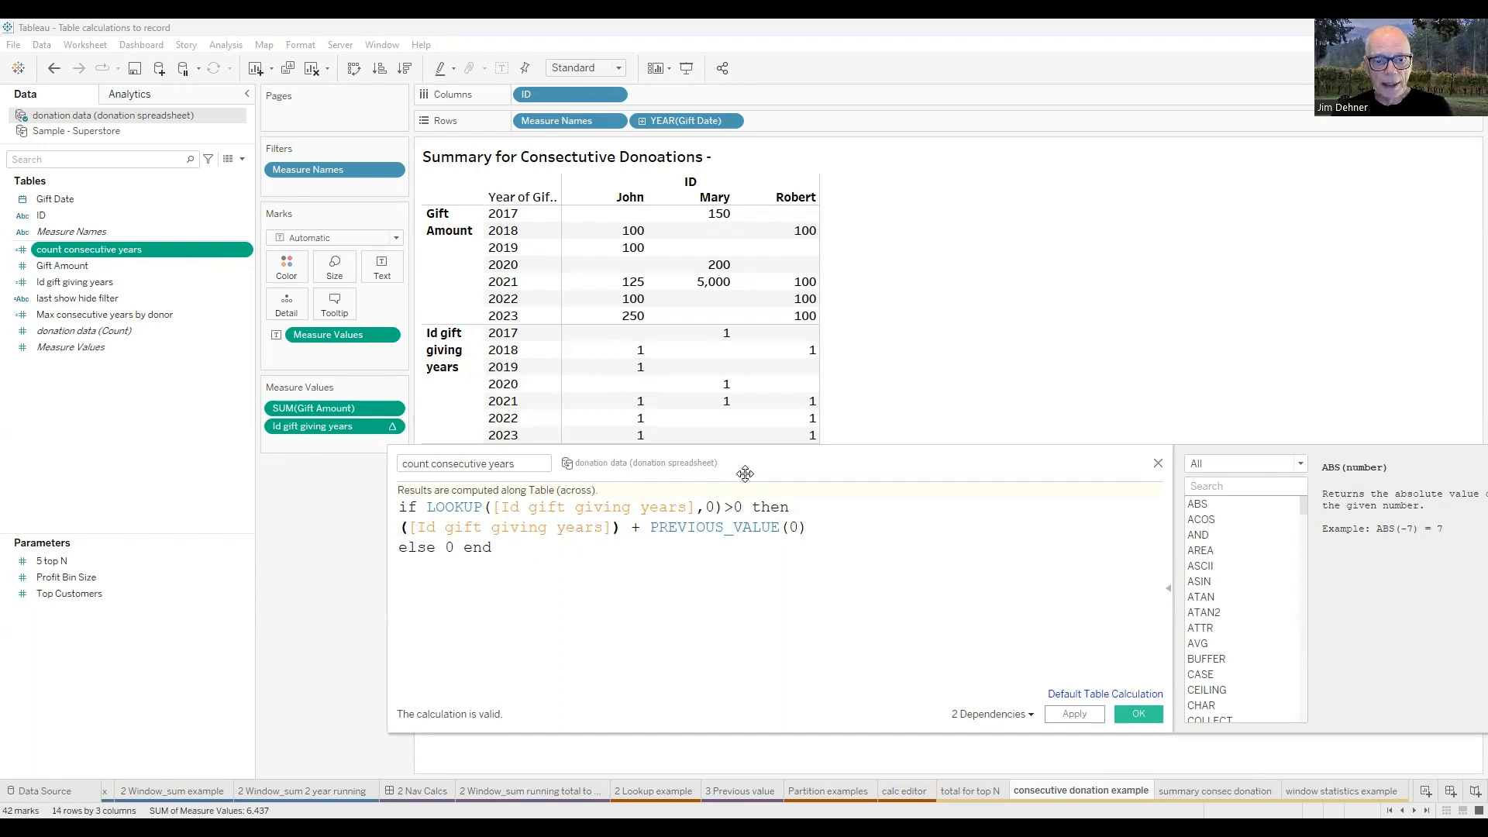
{"action": "left_click_drag", "start_coordinate": [745, 473], "coordinate": [753, 505]}
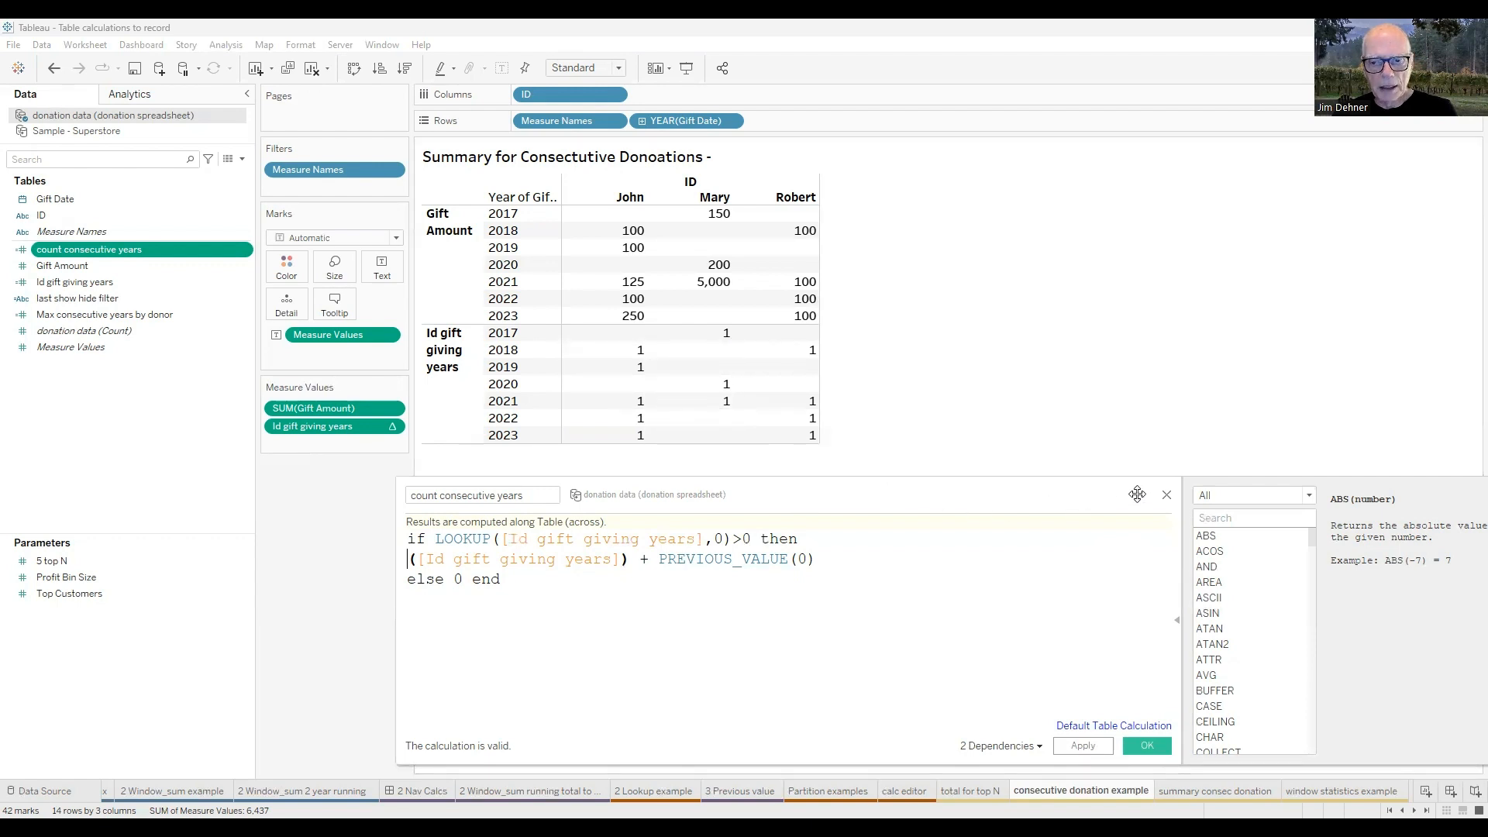
Add the count consecutive years measure to the donations table and compute it using Table (down).
{"action": "double_click", "coordinate": [92, 256]}
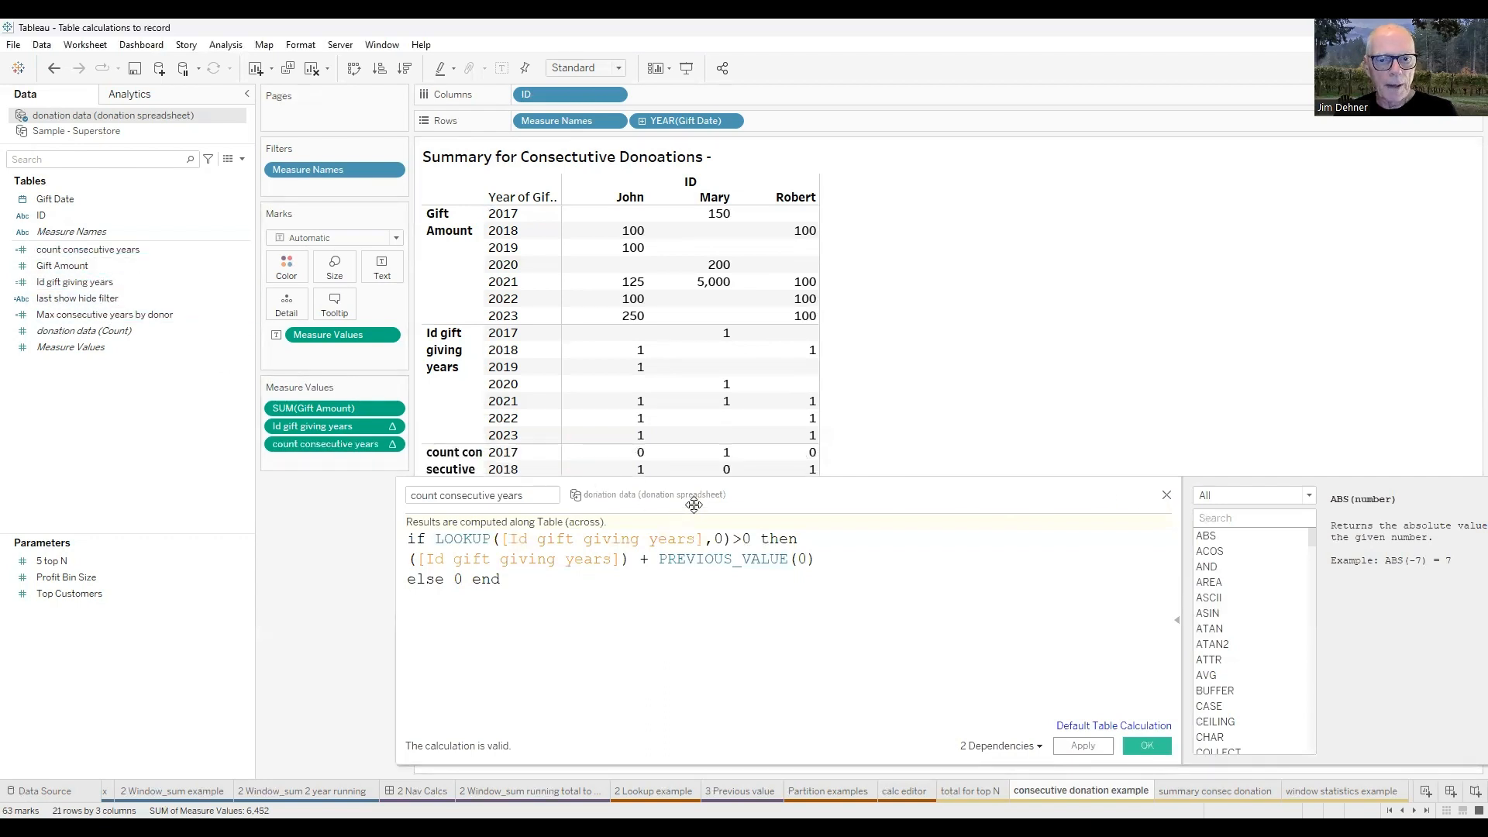
{"action": "left_click_drag", "start_coordinate": [615, 565], "coordinate": [1114, 420]}
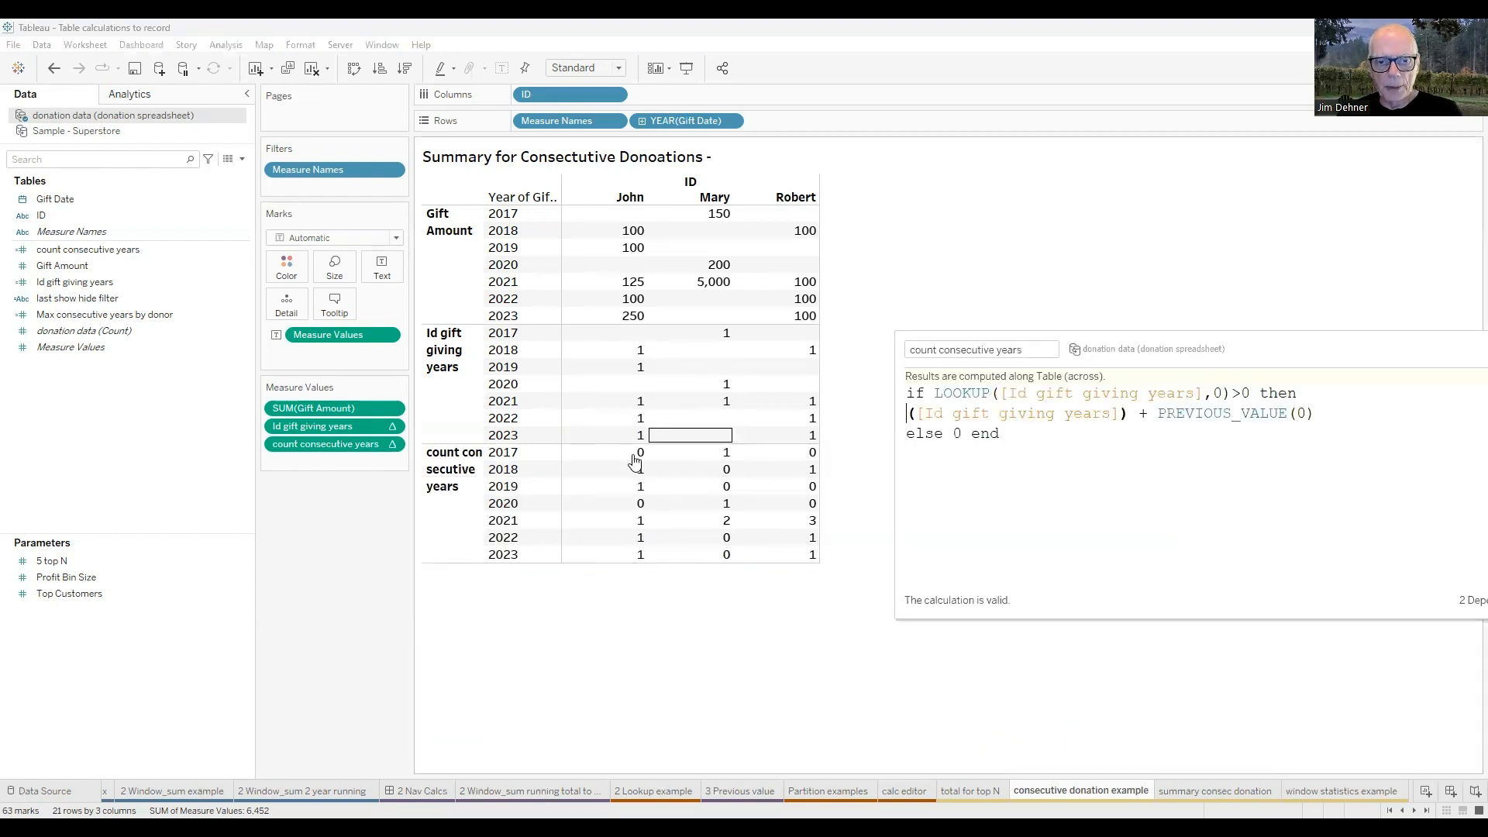
{"action": "left_click", "coordinate": [392, 447]}
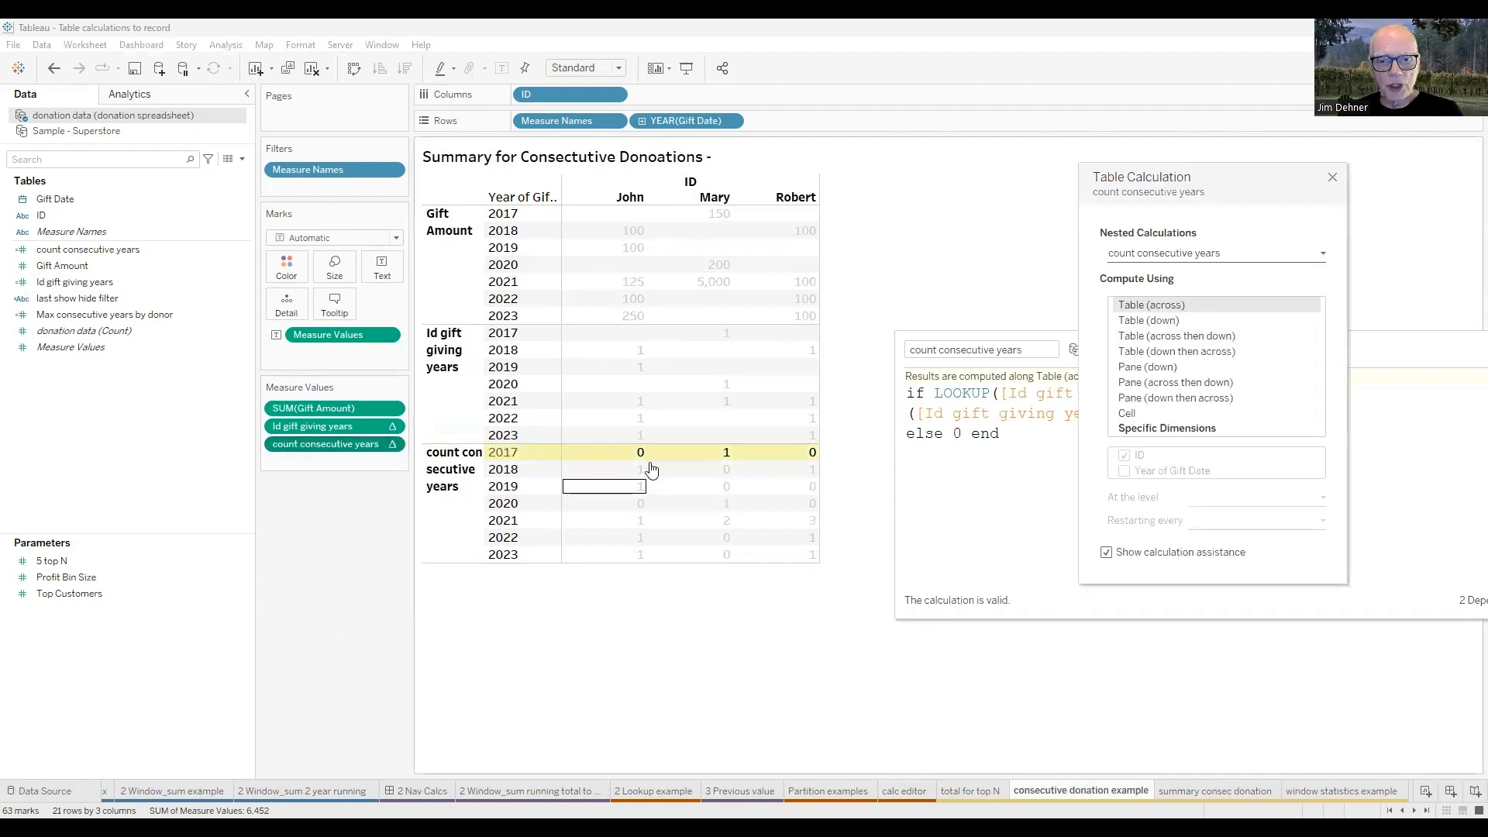
{"action": "left_click", "coordinate": [1139, 321]}
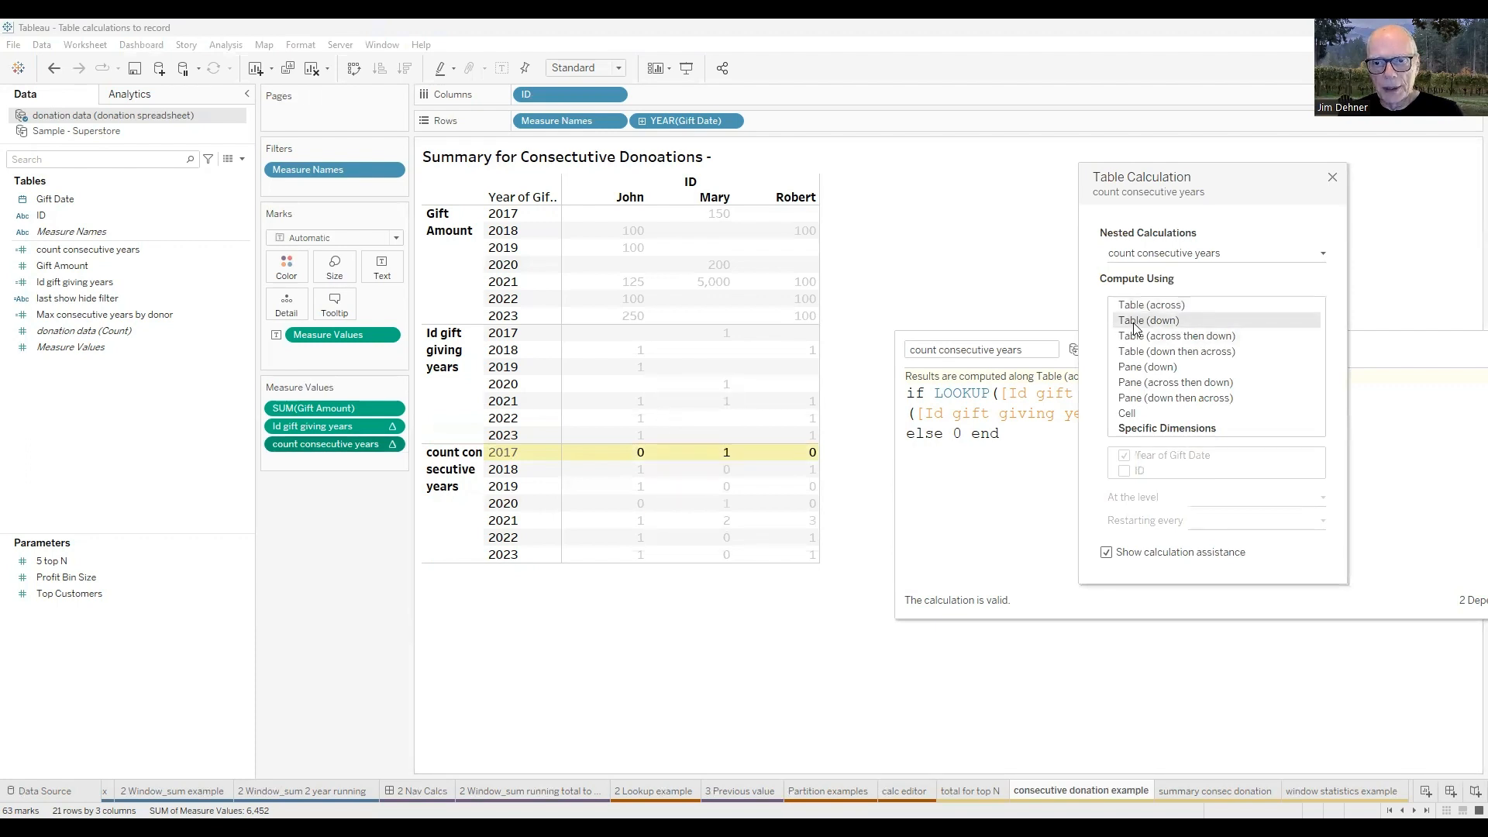
{"action": "left_click", "coordinate": [1333, 178]}
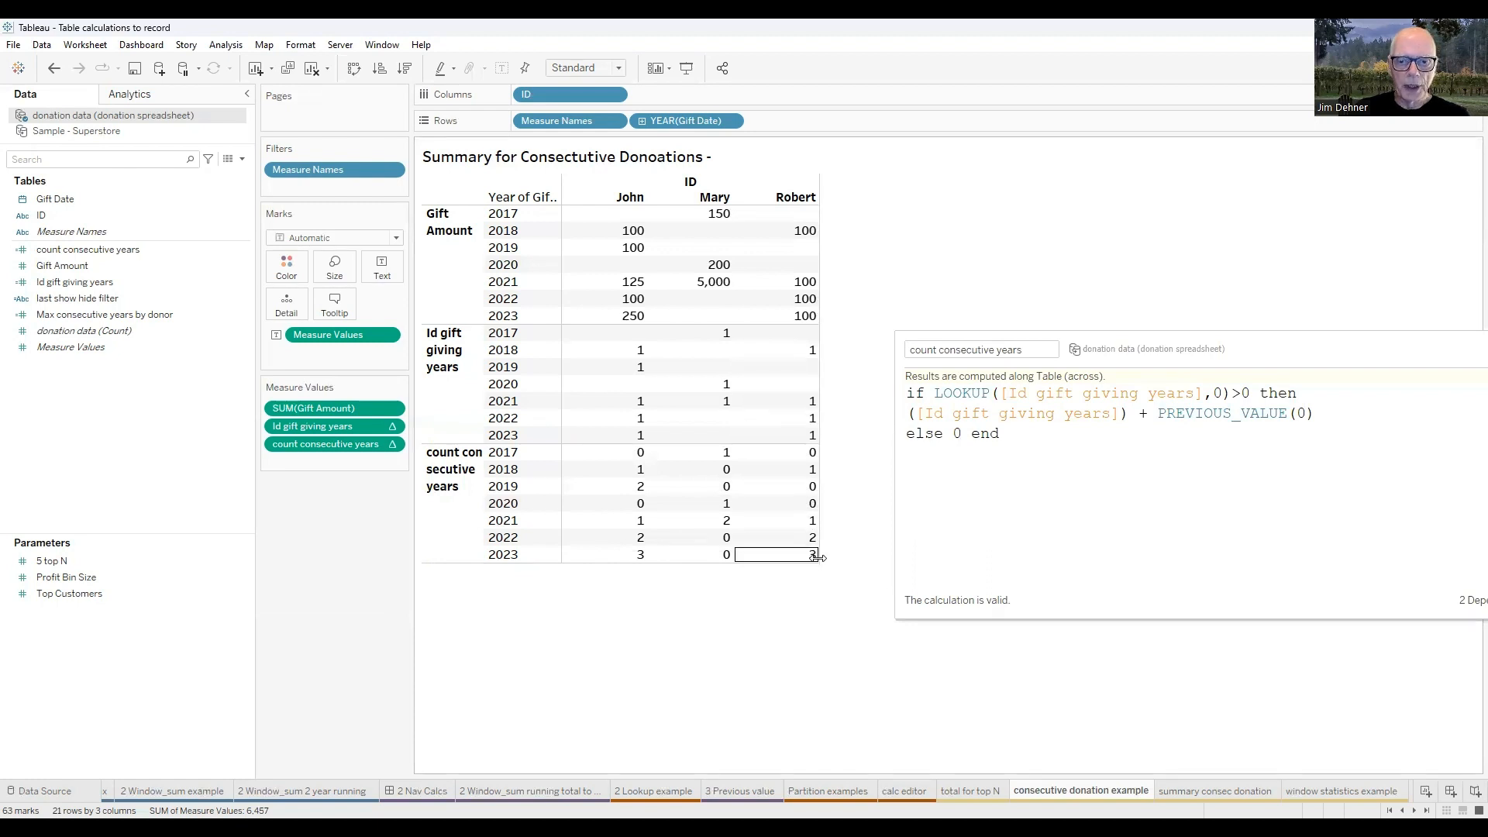
Close the count consecutive years editor and examine the Max consecutive years by donor formula and its WINDOW_MAX function without changing it.
{"action": "left_click_drag", "start_coordinate": [1215, 359], "coordinate": [857, 357]}
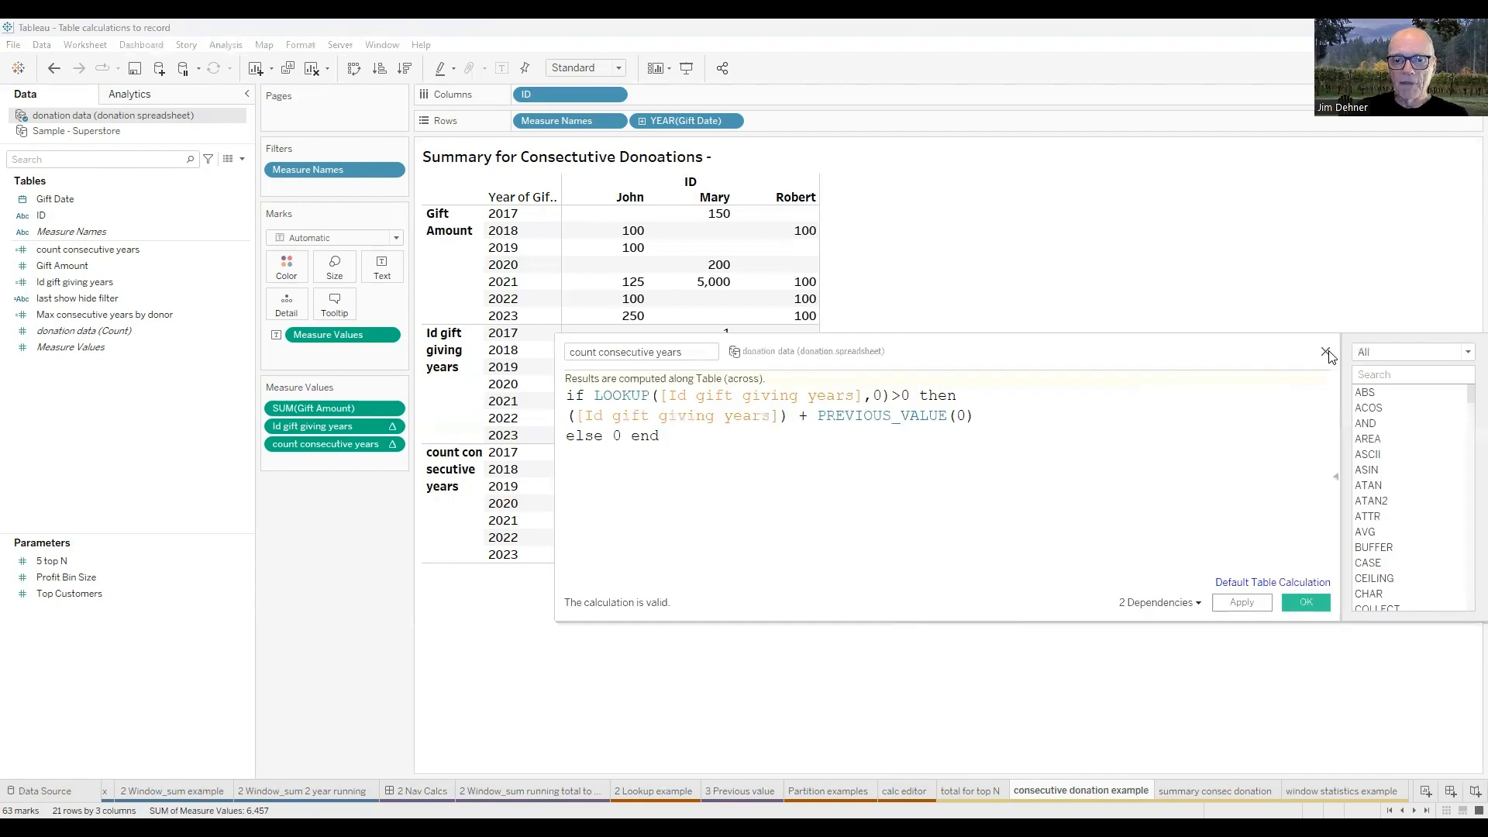
{"action": "left_click", "coordinate": [1326, 352]}
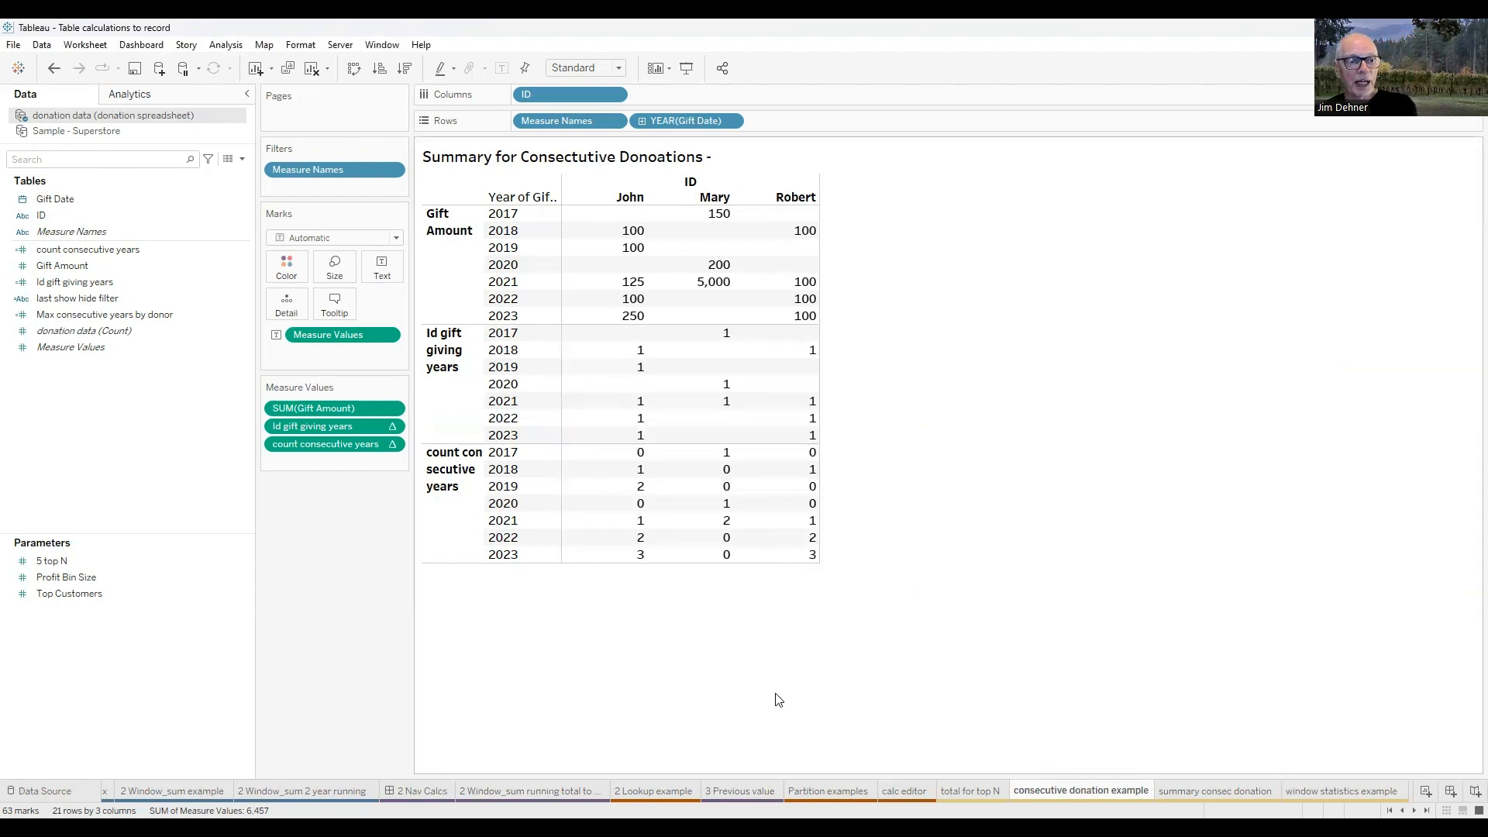
{"action": "right_click", "coordinate": [140, 319]}
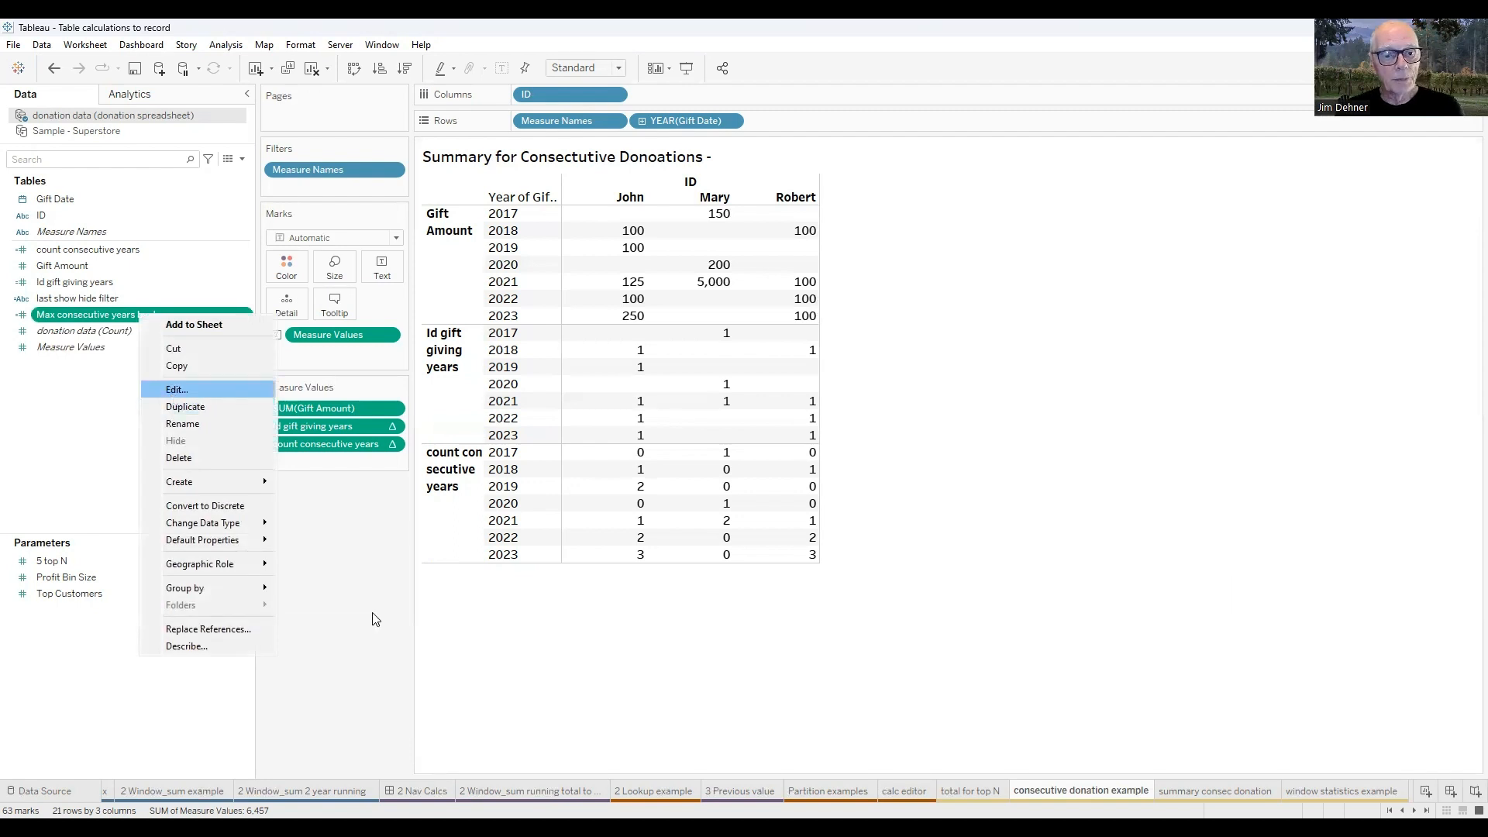
{"action": "scroll", "coordinate": [643, 535], "scroll_direction": "up", "scroll_amount": 8}
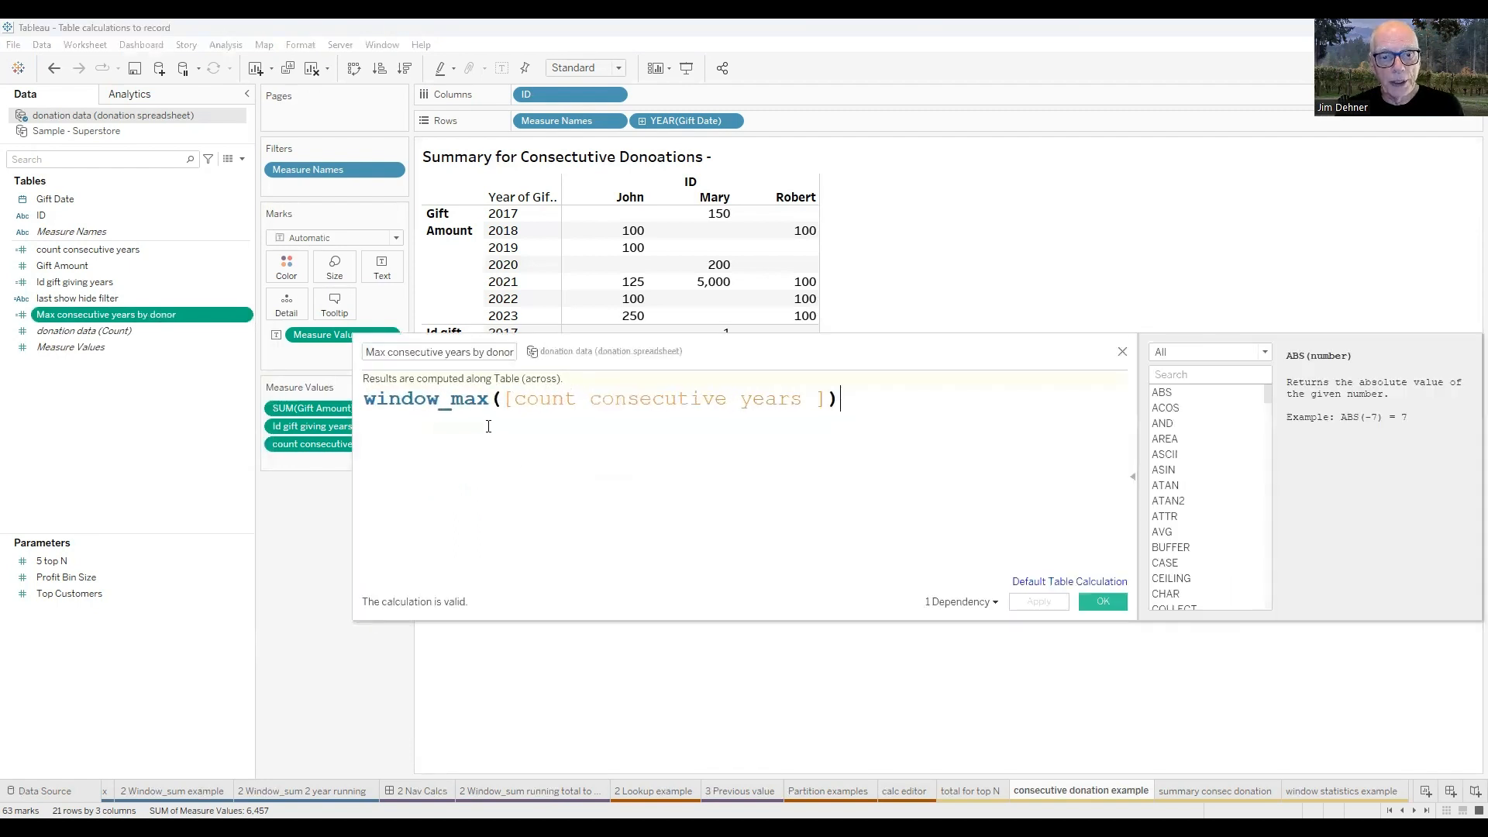
{"action": "left_click", "coordinate": [479, 403]}
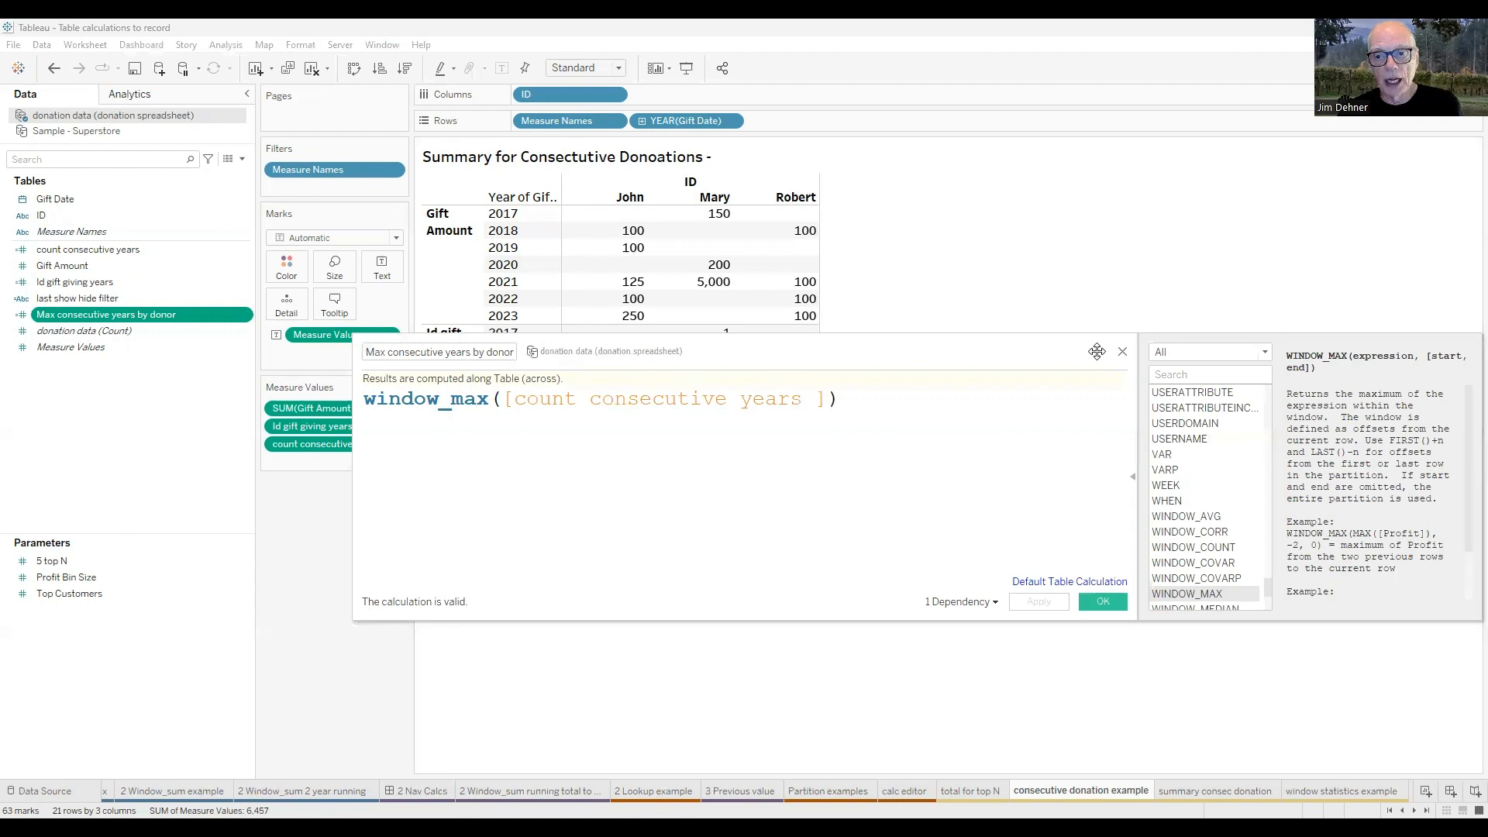
{"action": "left_click", "coordinate": [1121, 354]}
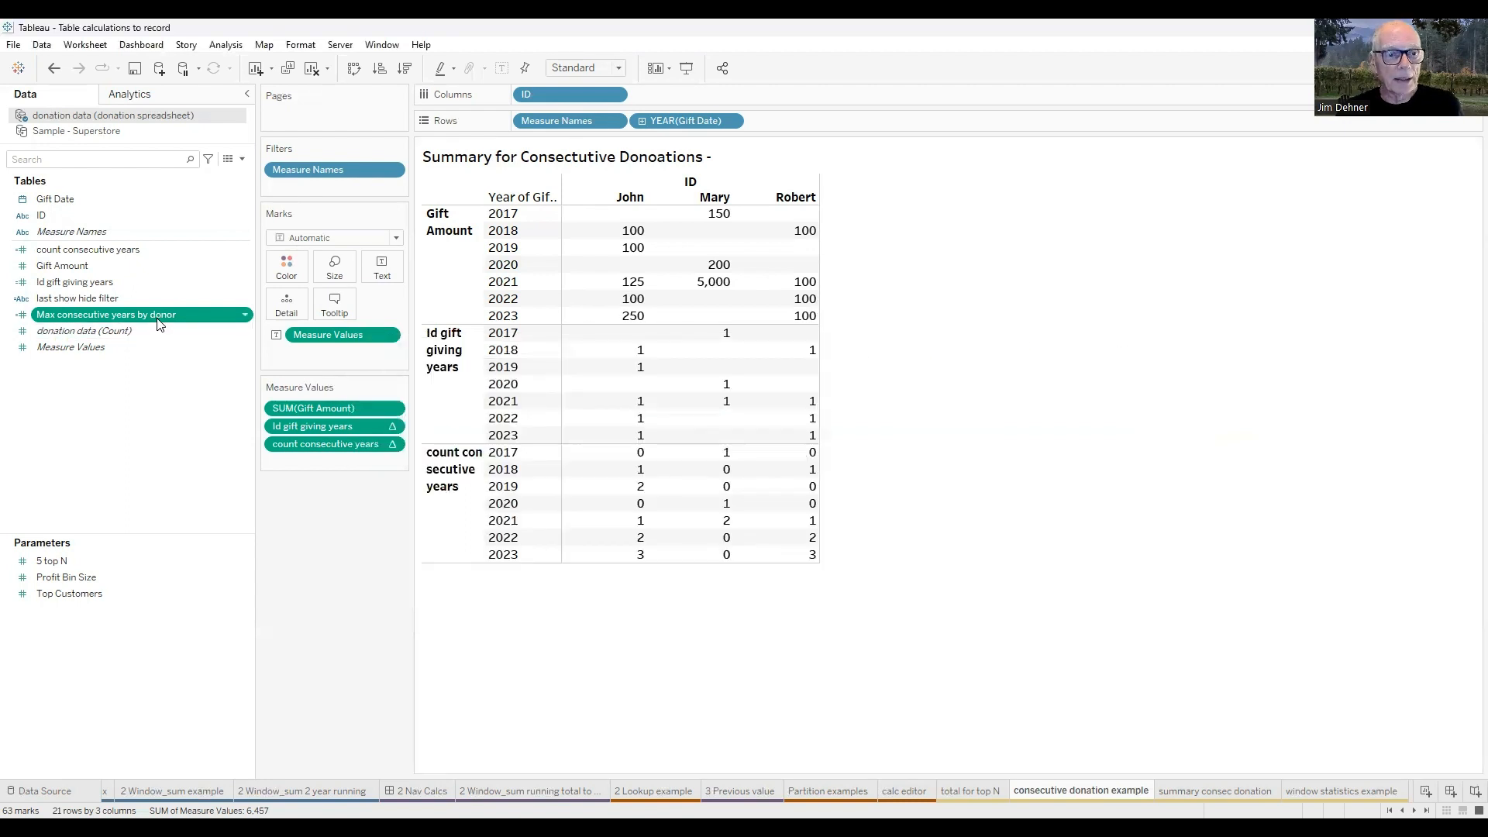
Add Max consecutive years by donor to the table below count consecutive years and compute it using Table (down).
{"action": "double_click", "coordinate": [157, 318]}
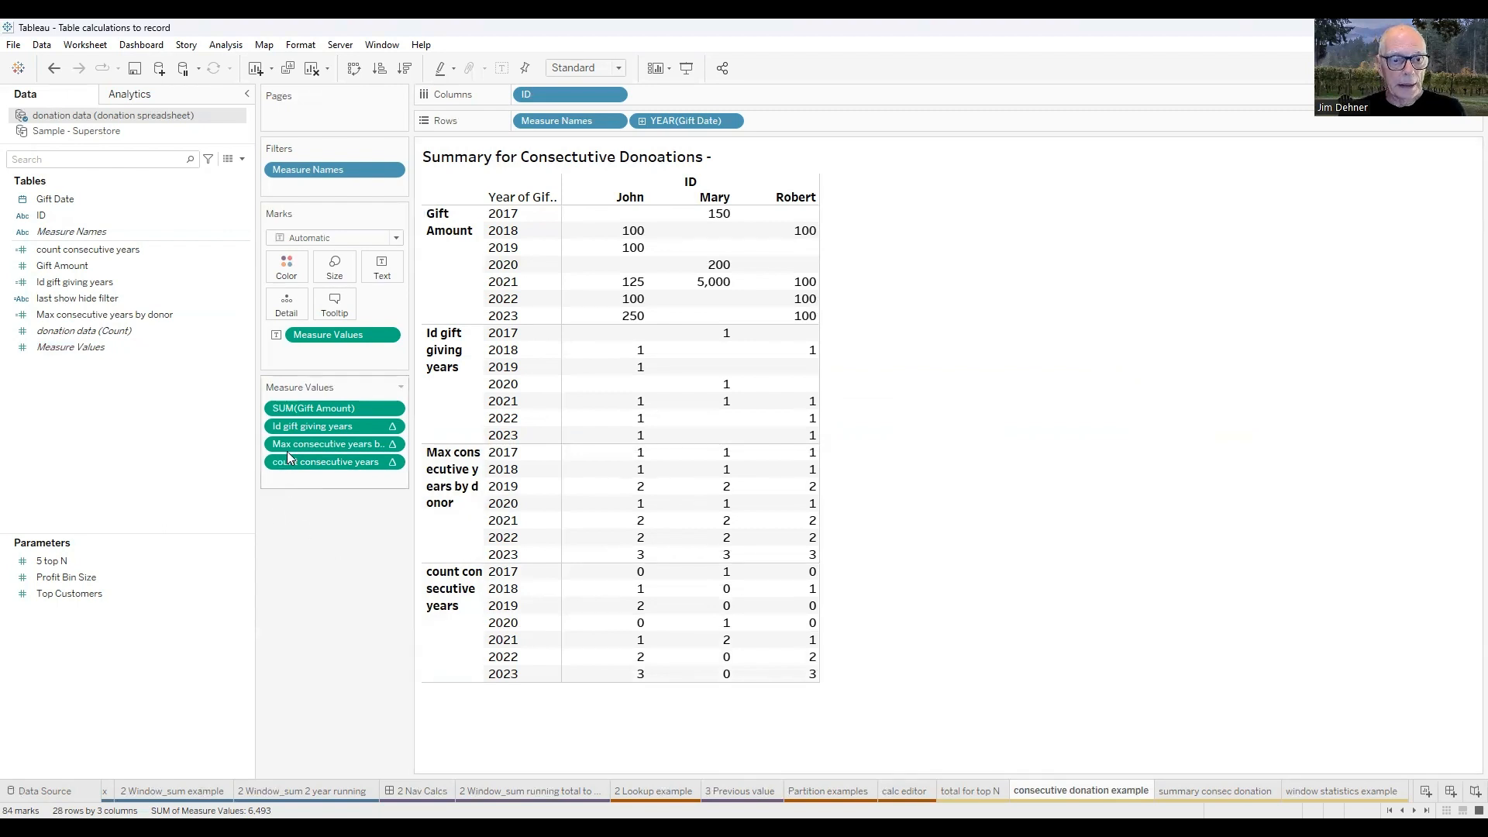
{"action": "left_click_drag", "start_coordinate": [304, 487], "coordinate": [394, 469]}
{"action": "left_click", "coordinate": [393, 464]}
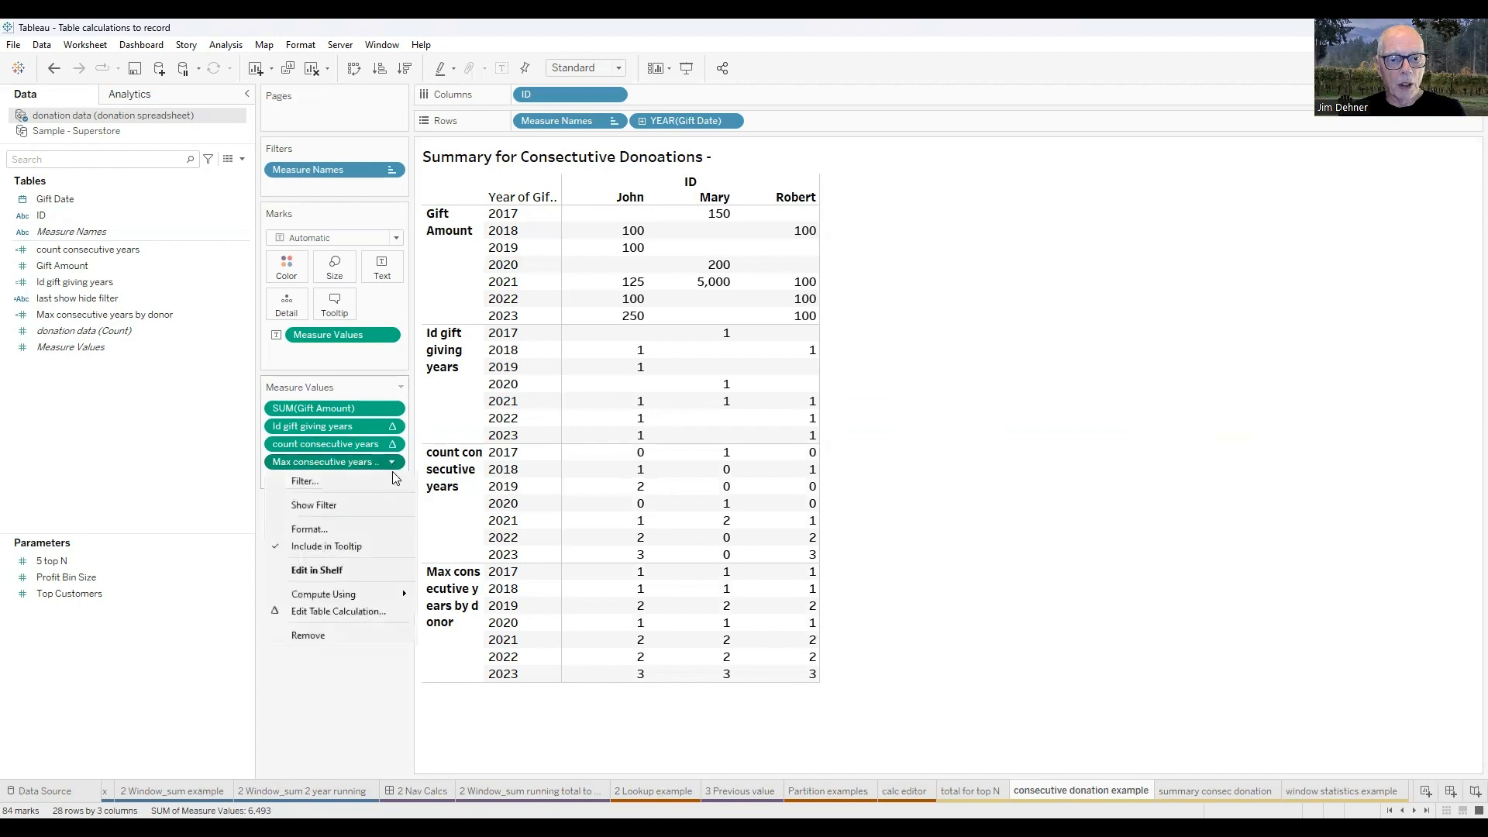
{"action": "mouse_move", "coordinate": [399, 601]}
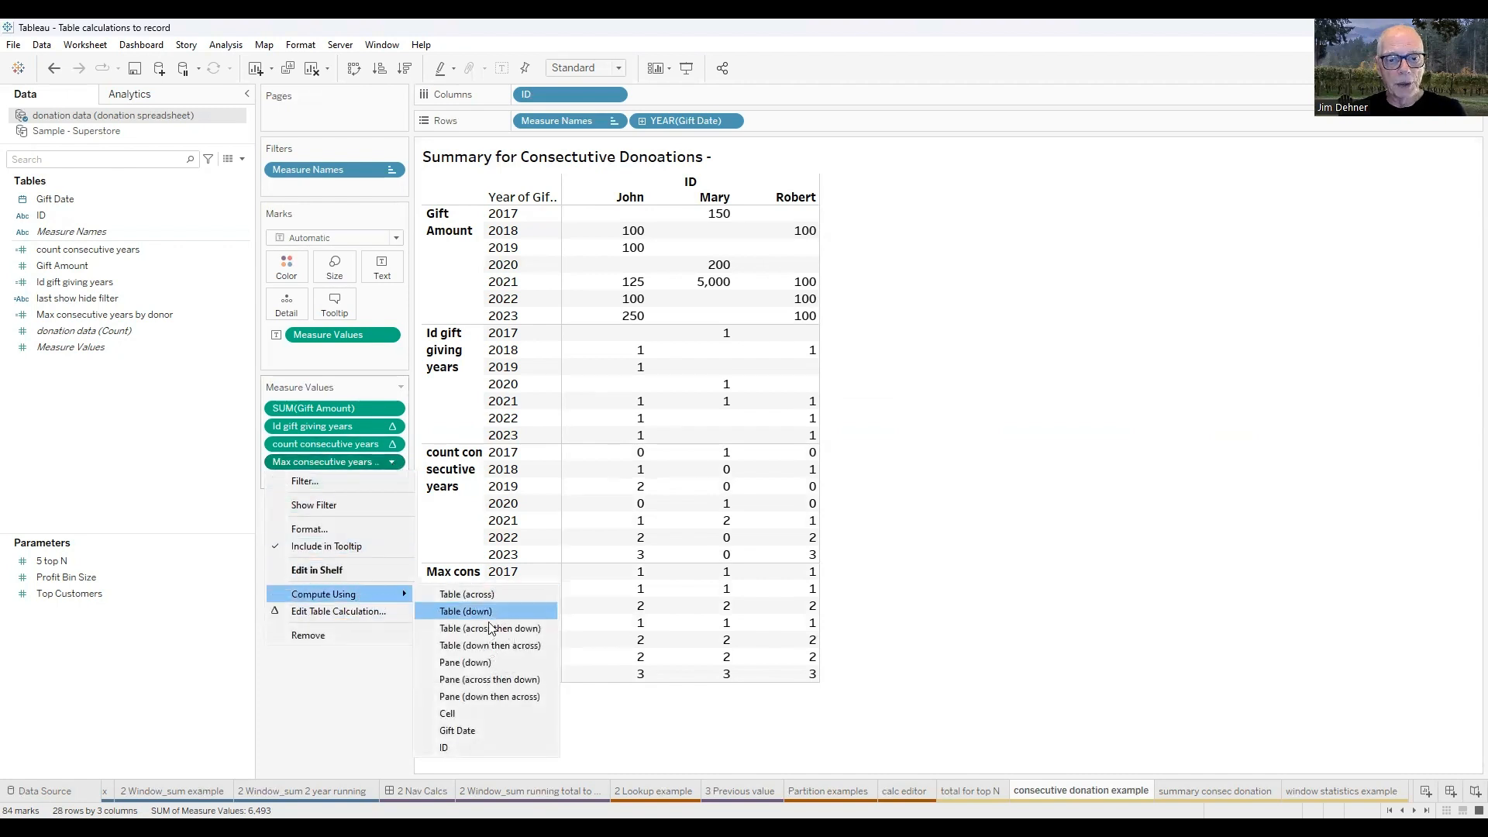
{"action": "left_click", "coordinate": [489, 619]}
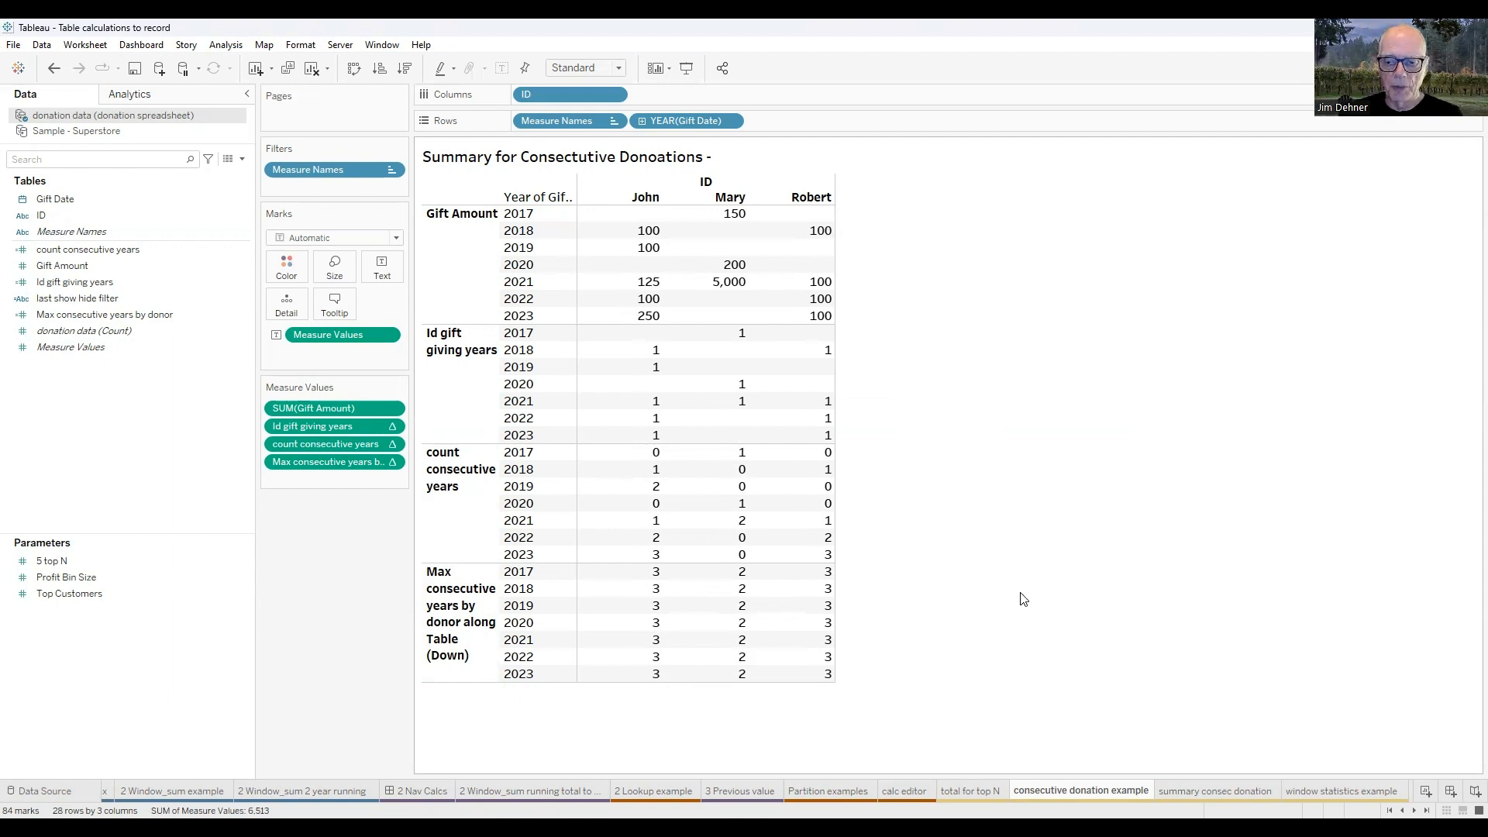
Switch to the summary consec donation sheet and examine the last show hide filter formula without changing it.
{"action": "mouse_move", "coordinate": [1215, 792]}
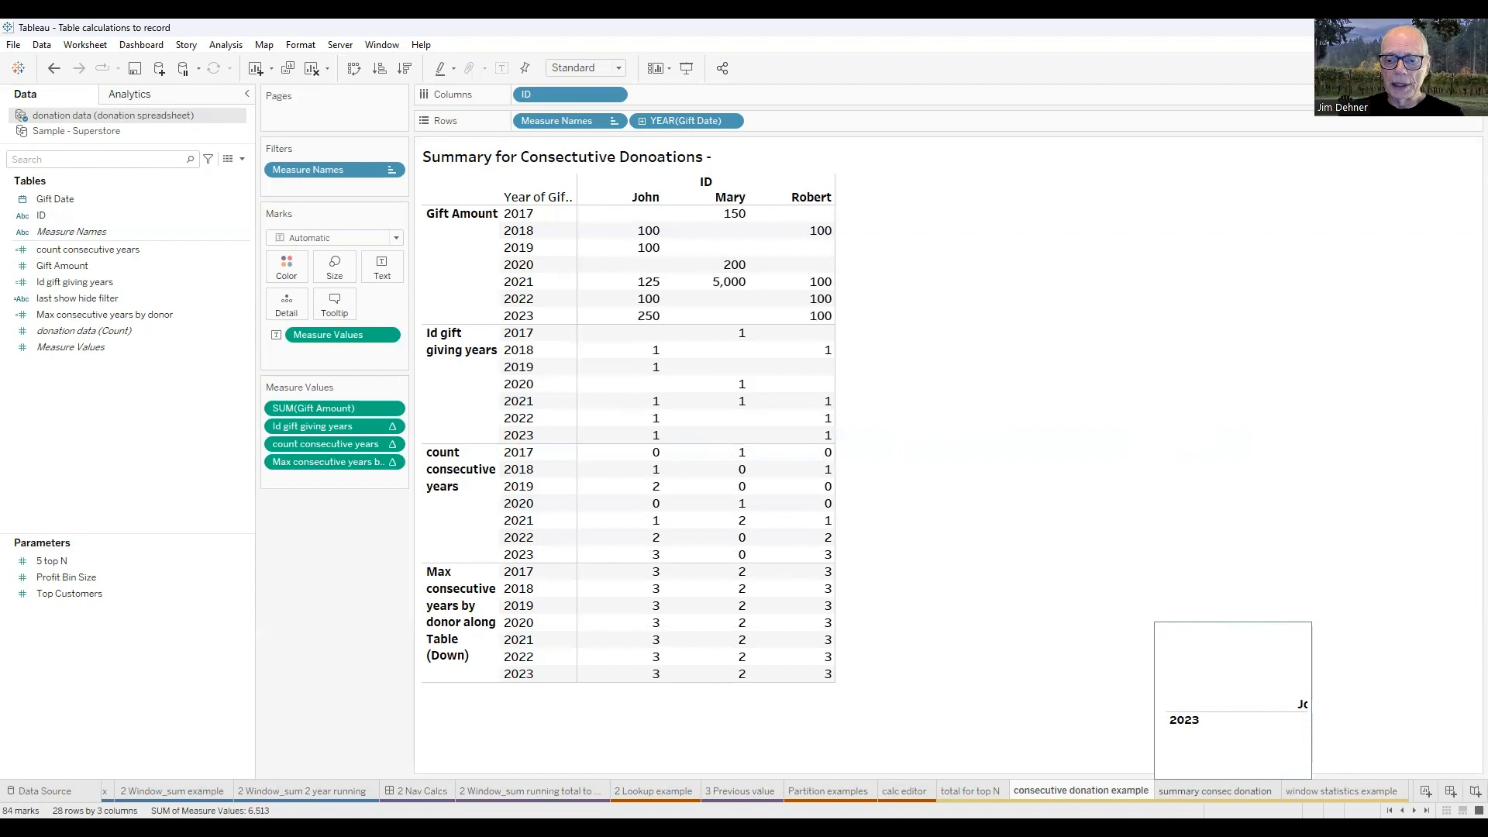
{"action": "left_click", "coordinate": [1214, 791]}
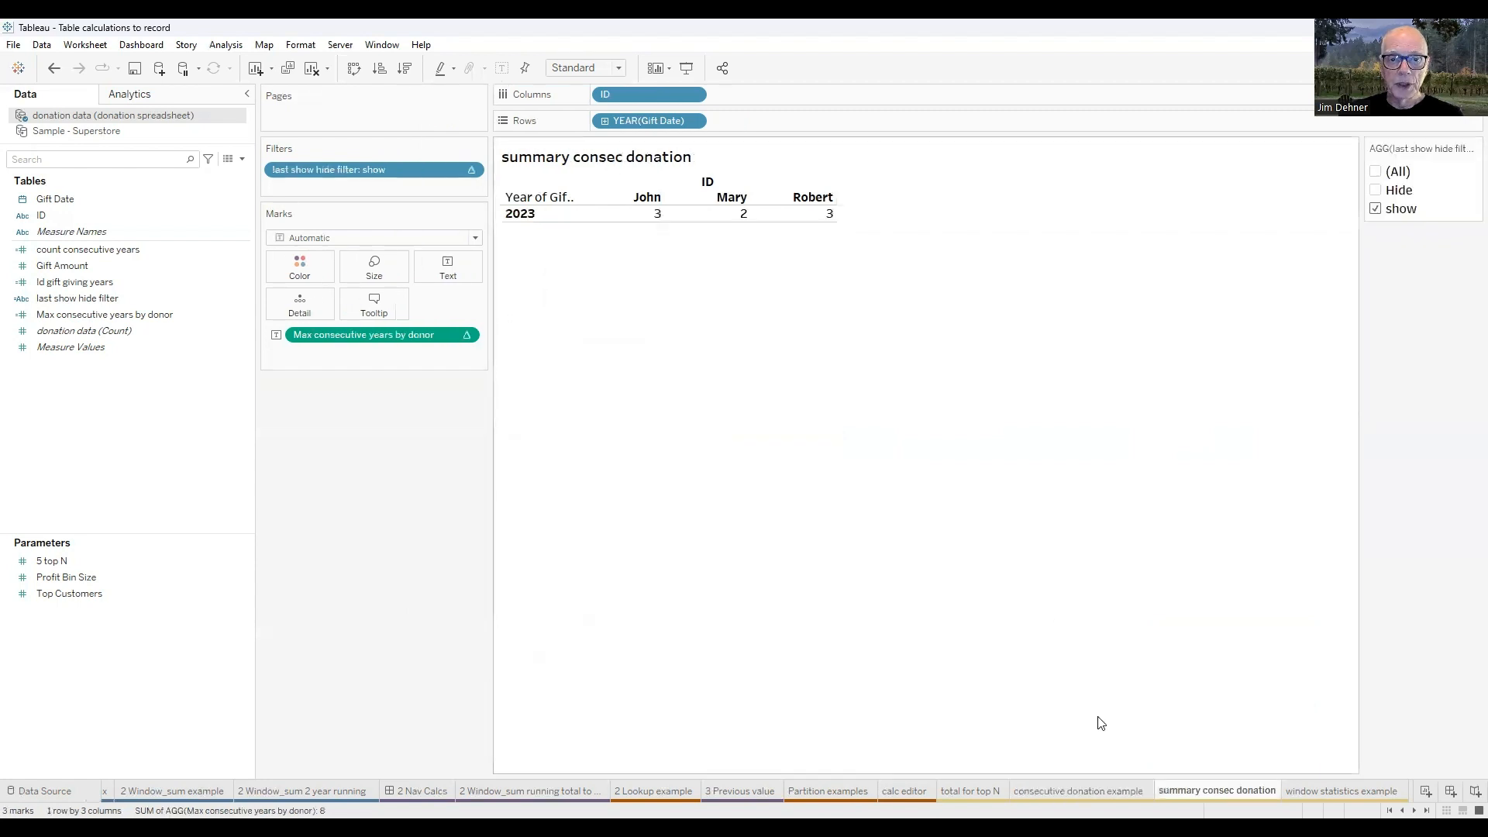
{"action": "left_click", "coordinate": [101, 267]}
{"action": "right_click", "coordinate": [87, 294]}
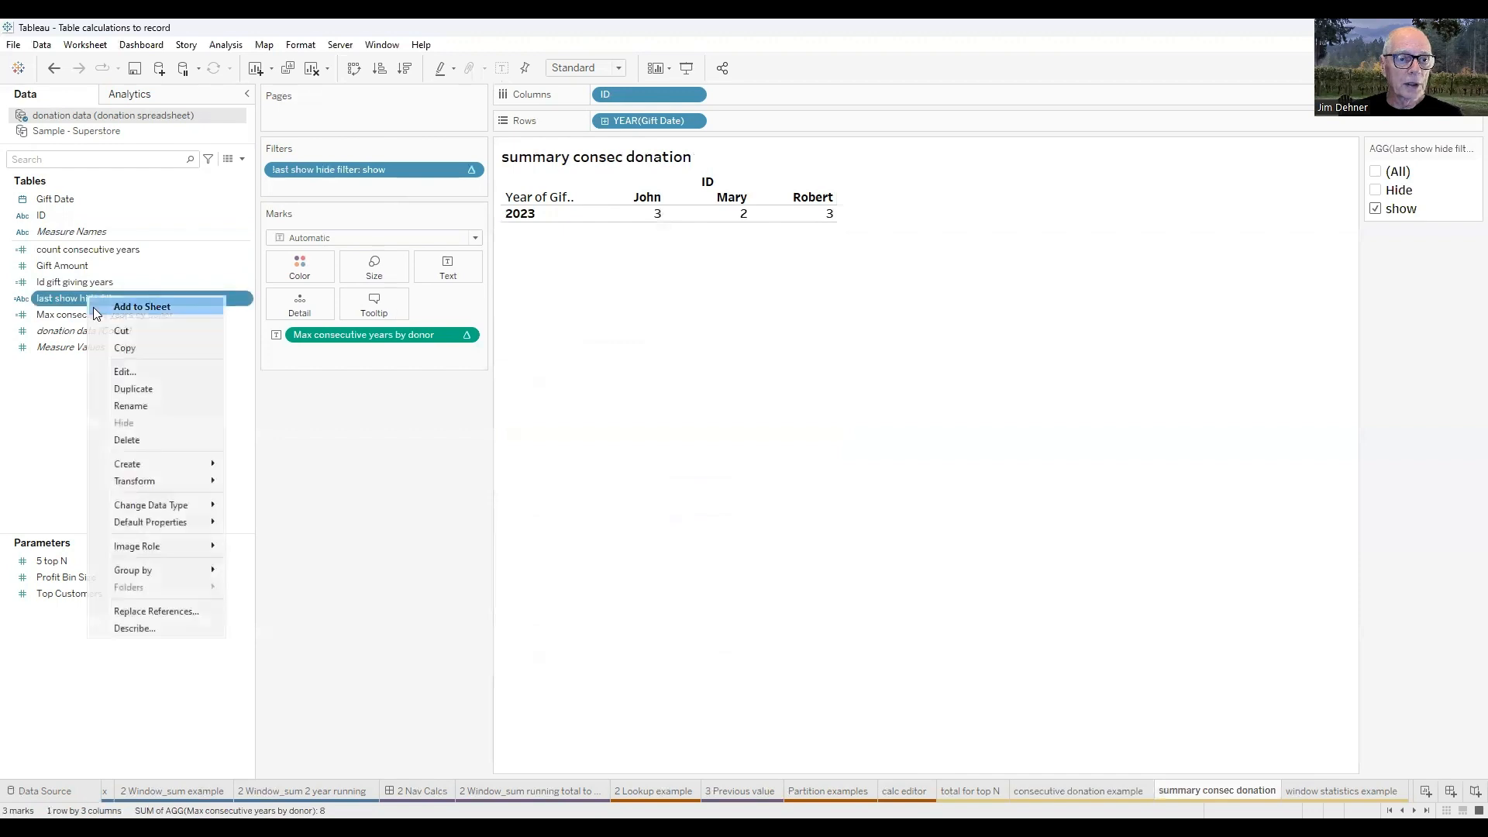
{"action": "left_click", "coordinate": [138, 373]}
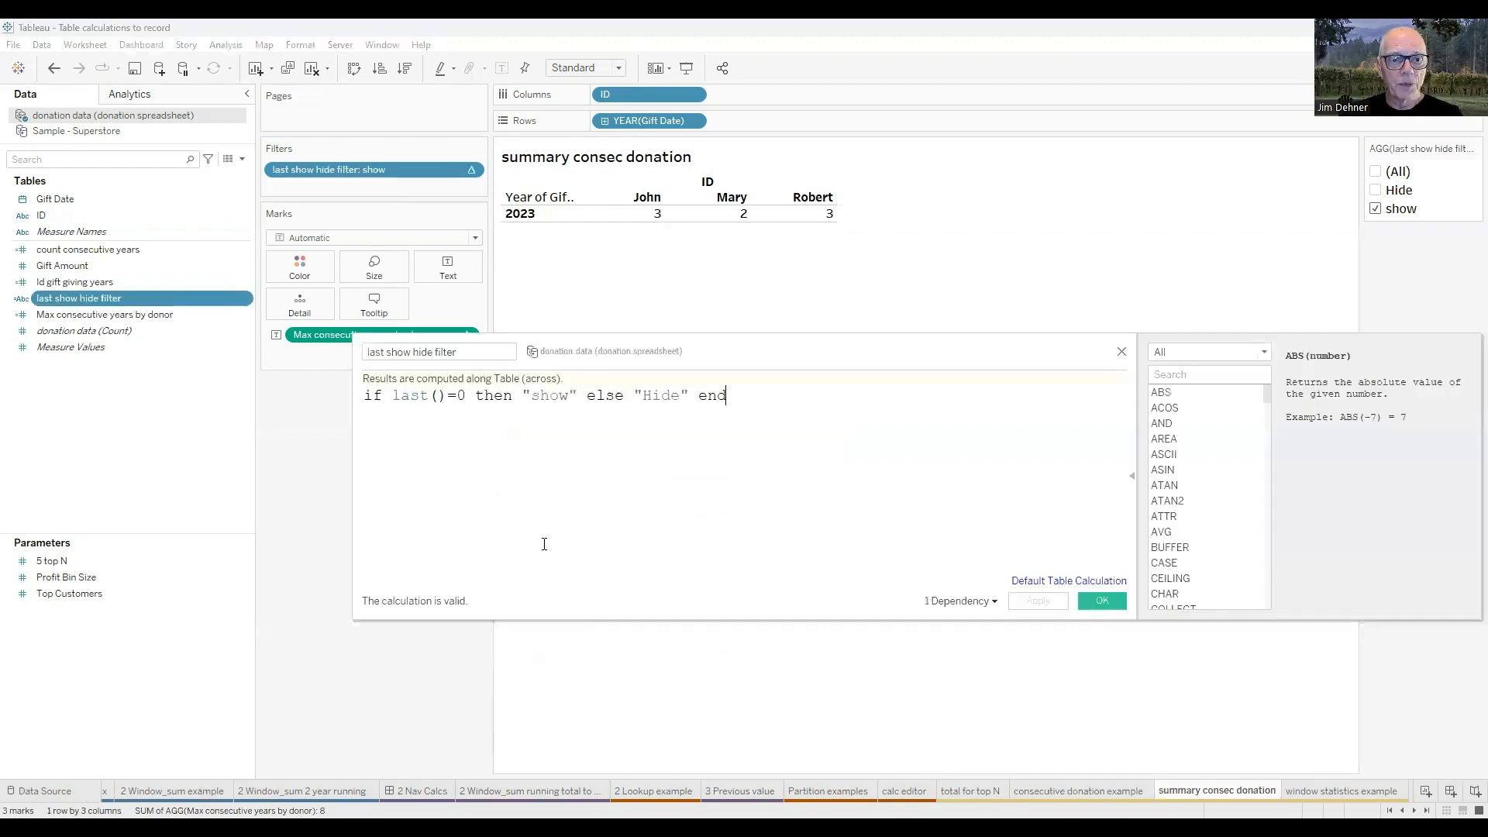
{"action": "scroll", "coordinate": [566, 512], "scroll_direction": "up", "scroll_amount": 2, "text": "ctrl"}
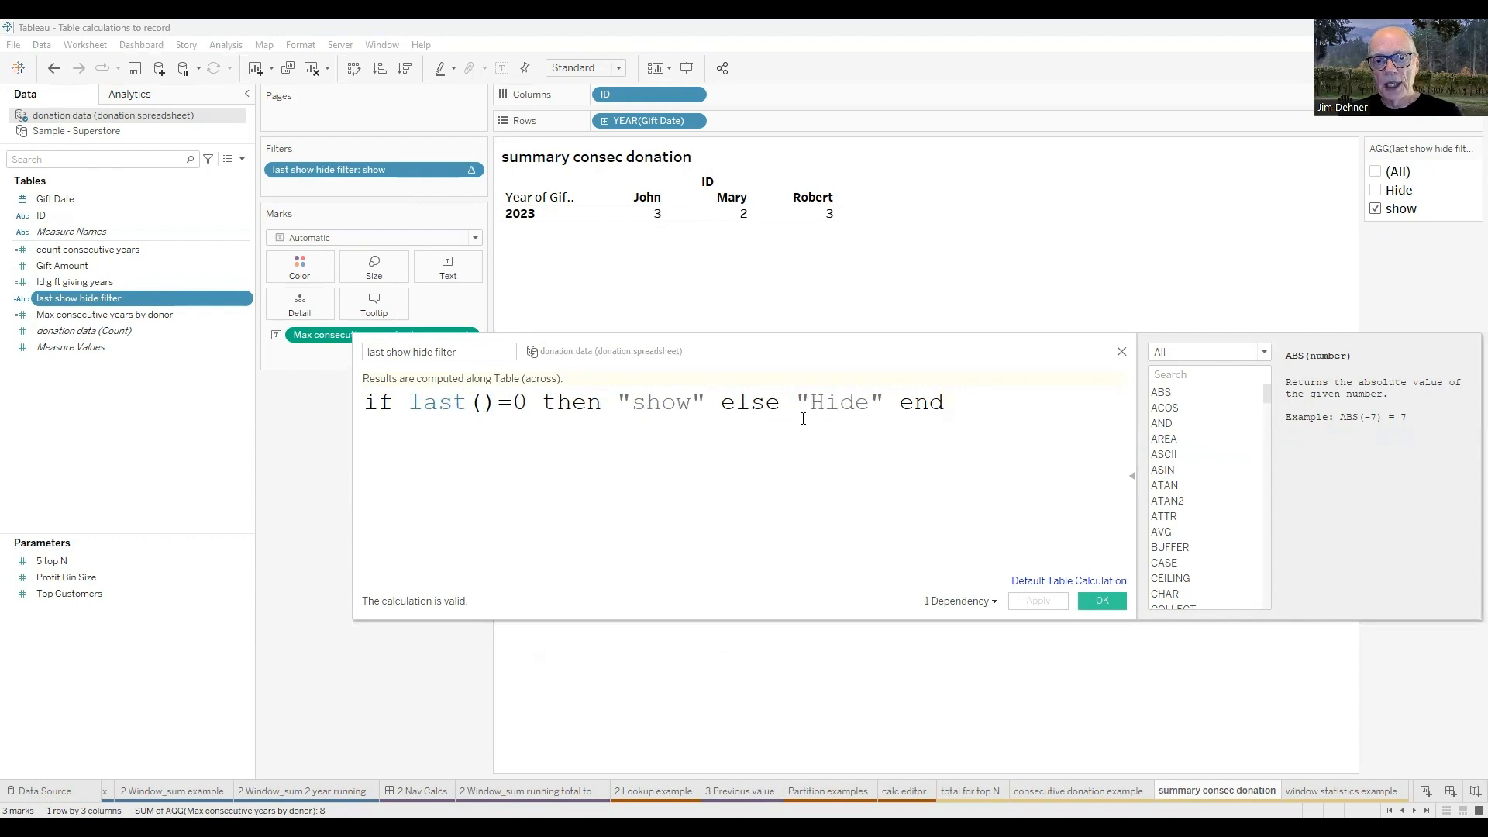
{"action": "left_click", "coordinate": [1122, 354]}
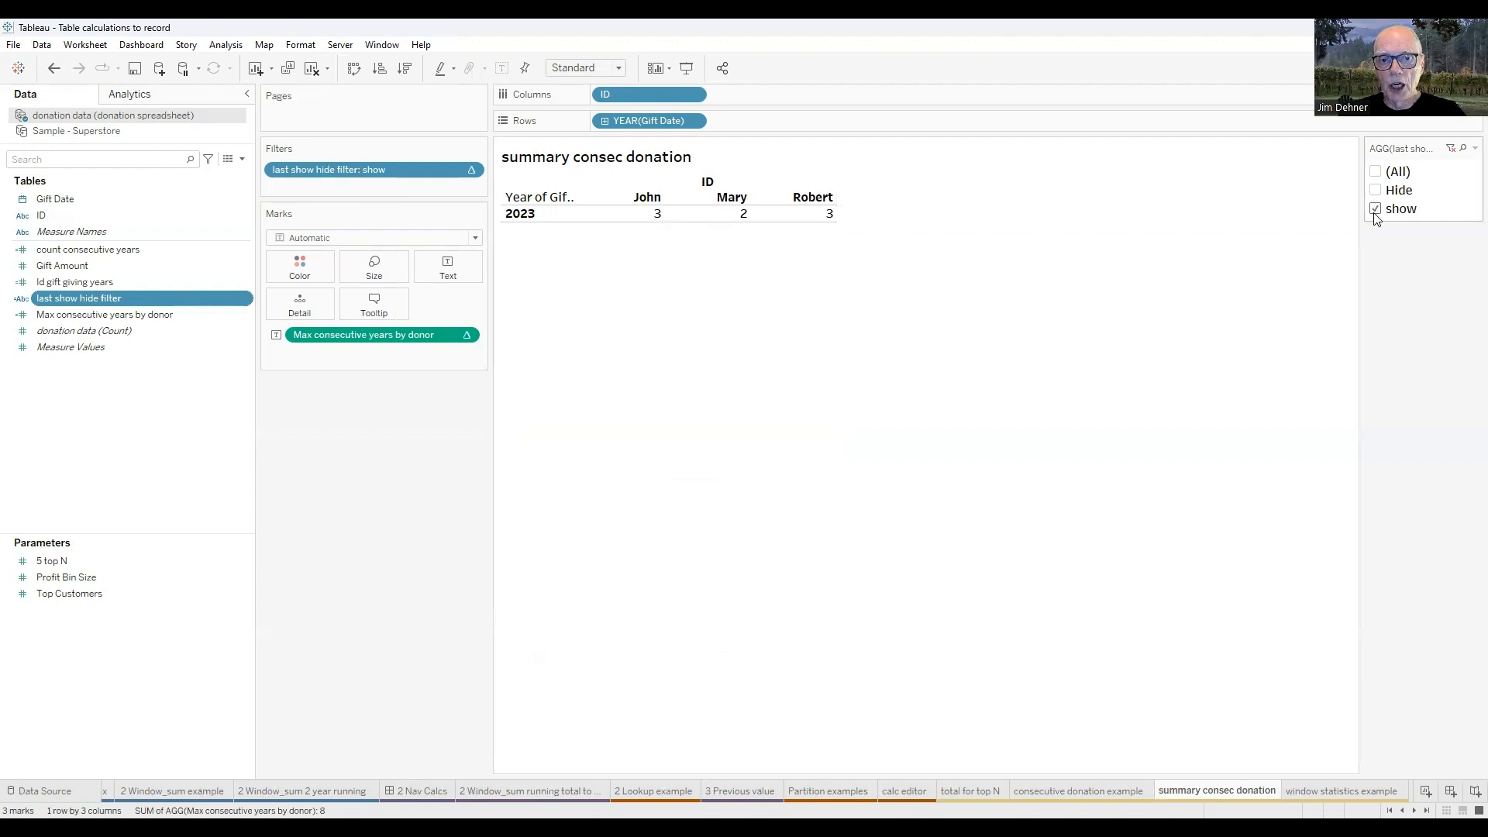
Include the Hide value in the last show hide filter and exclude it again, and hide the Gift Date year header.
{"action": "left_click", "coordinate": [1379, 191]}
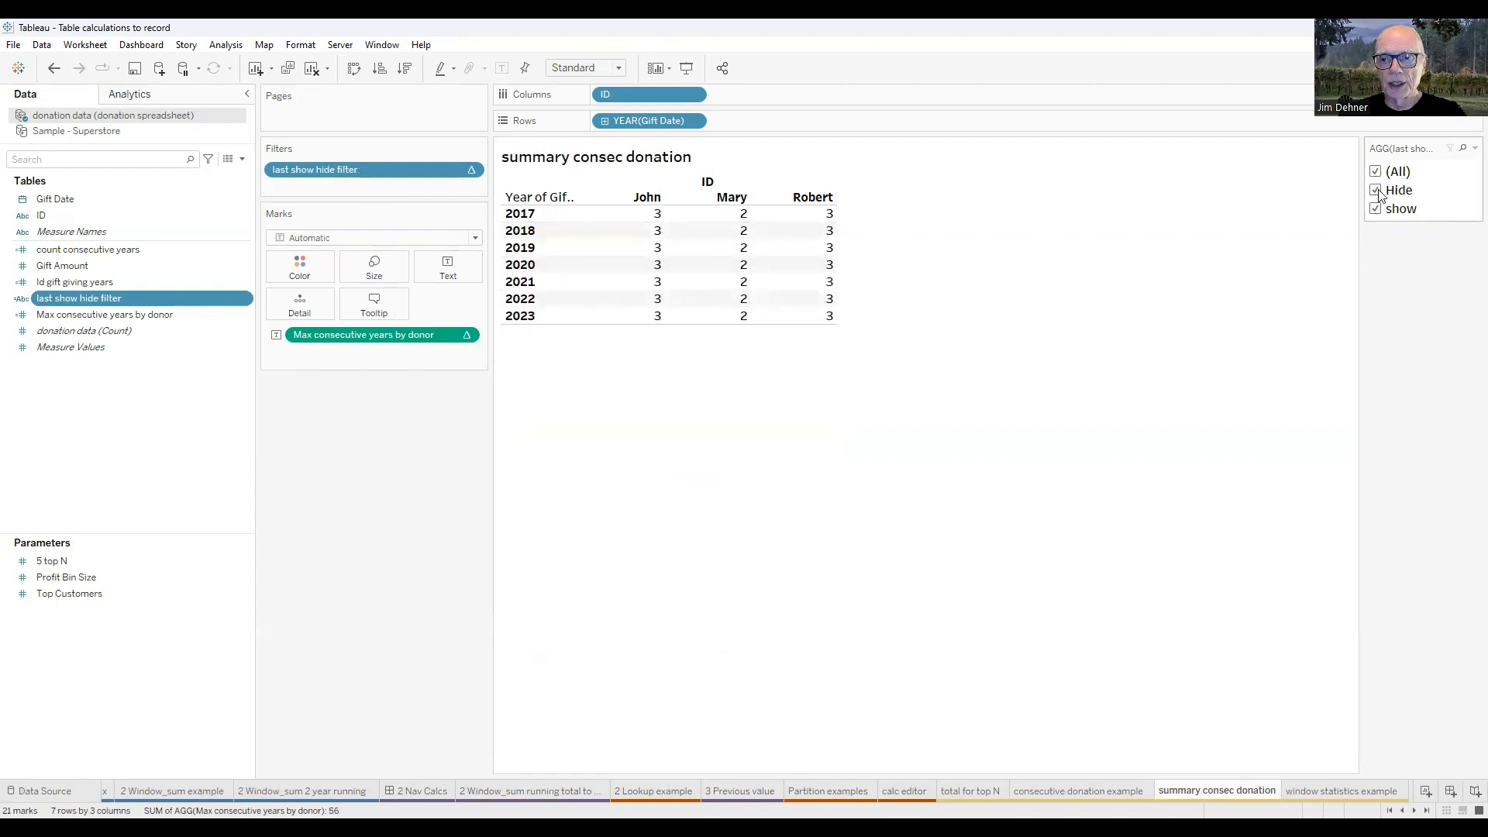
{"action": "left_click", "coordinate": [1378, 191]}
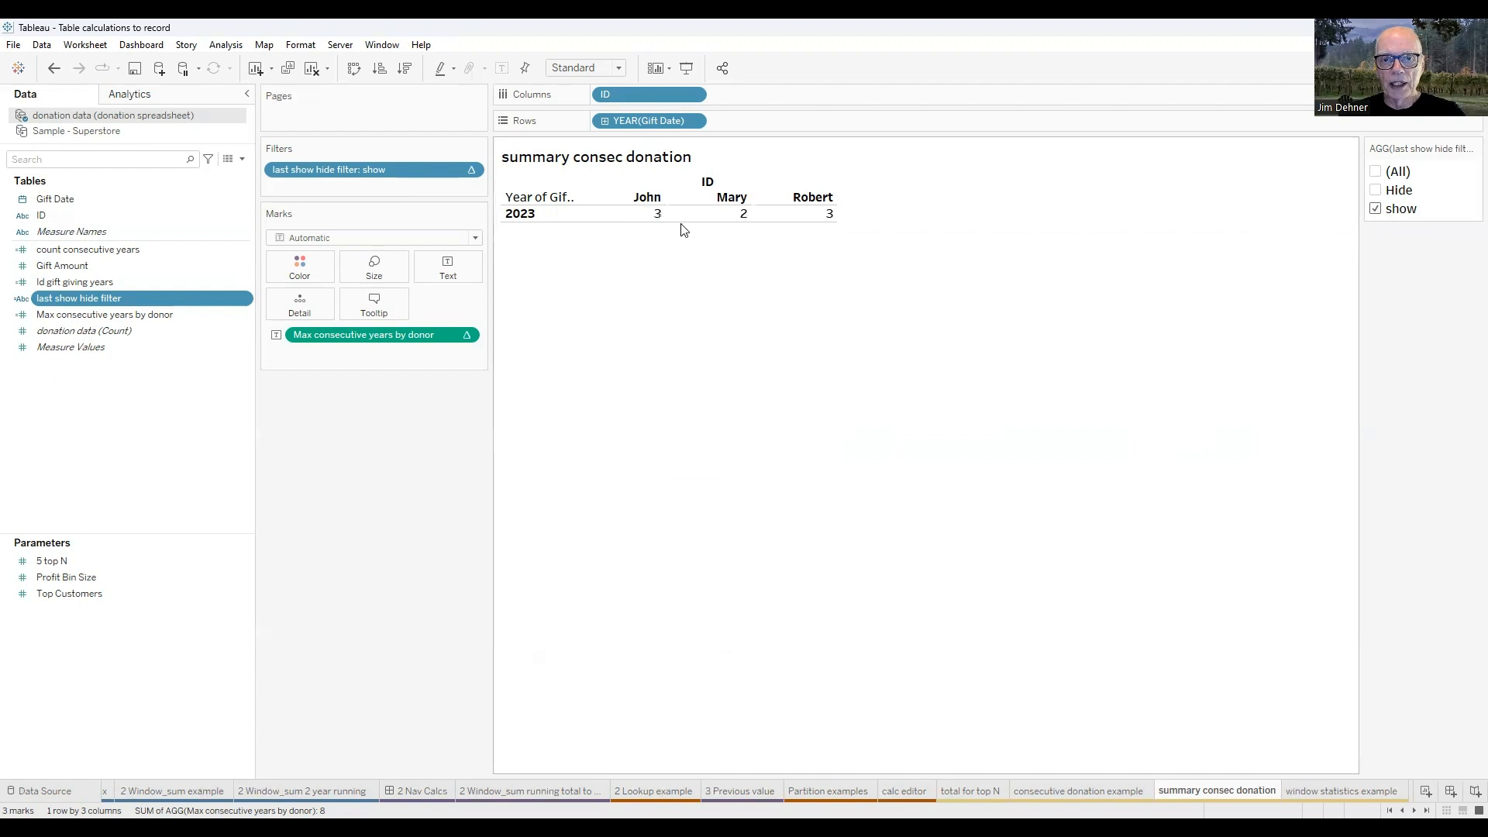
{"action": "right_click", "coordinate": [630, 121]}
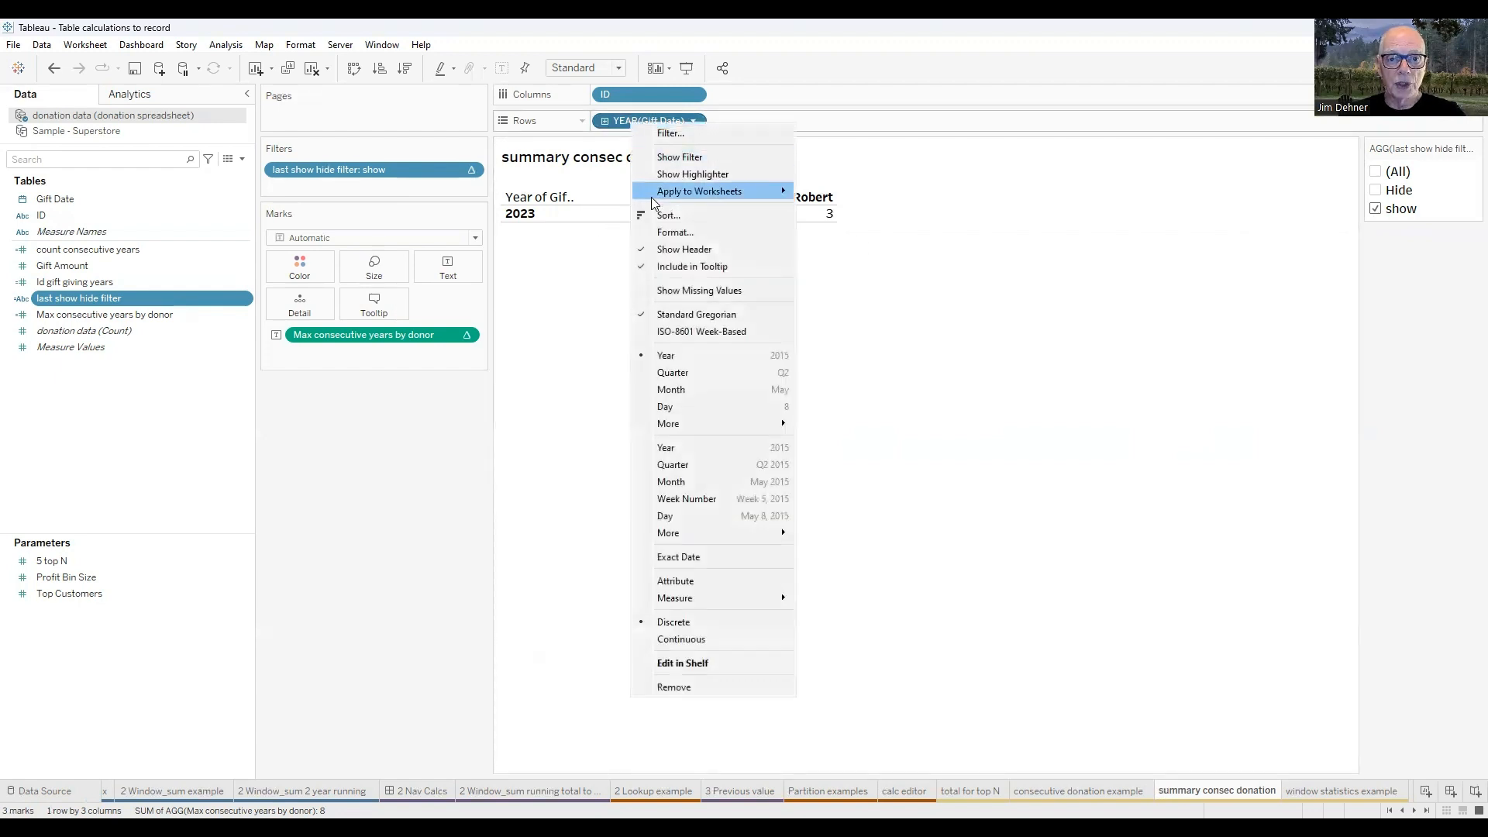
{"action": "left_click", "coordinate": [684, 249]}
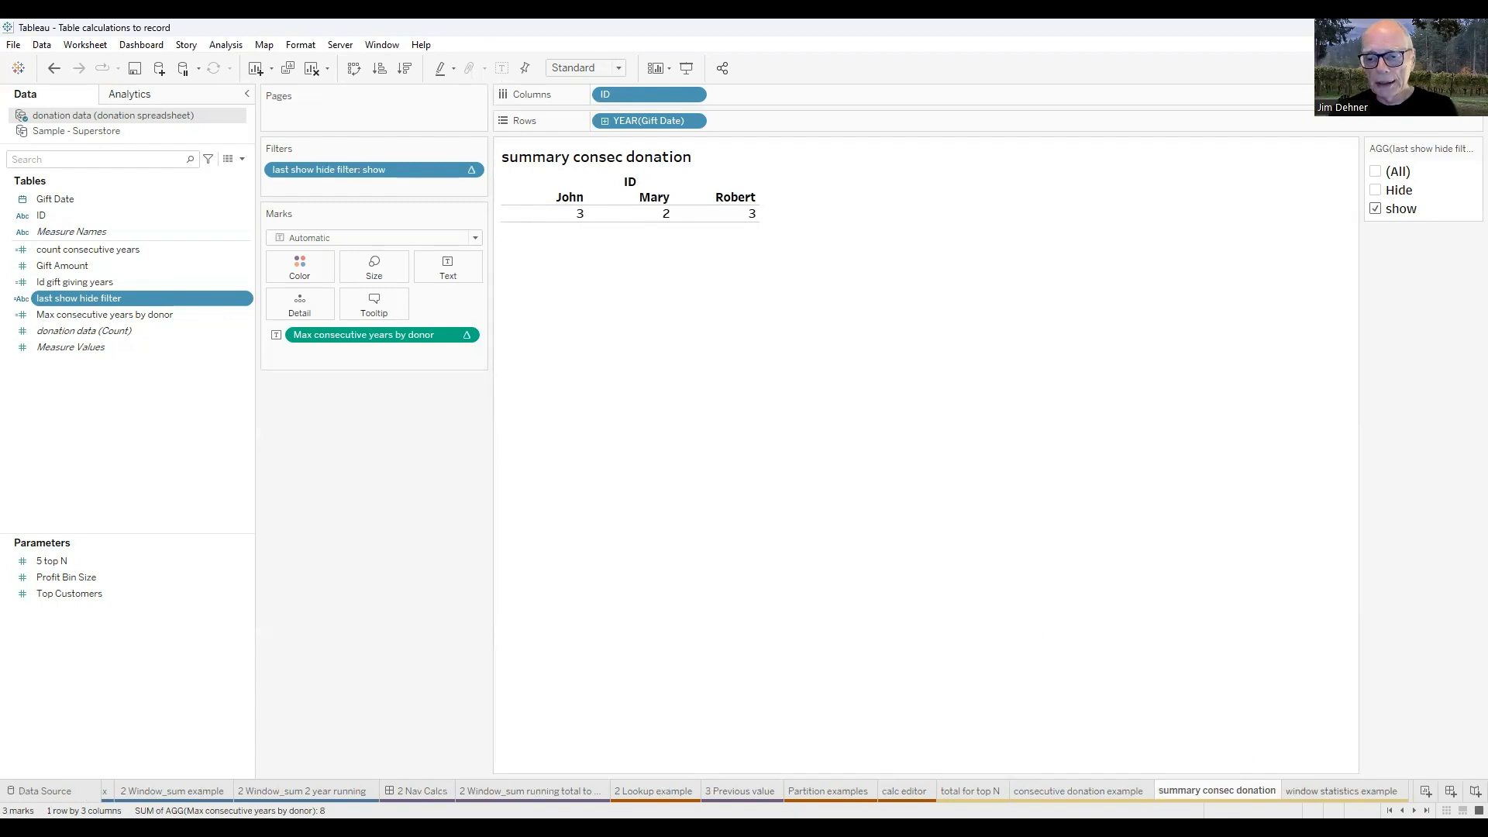
Switch to the window statistics example sheet and search the data fields for "6".
{"action": "left_click", "coordinate": [1341, 791]}
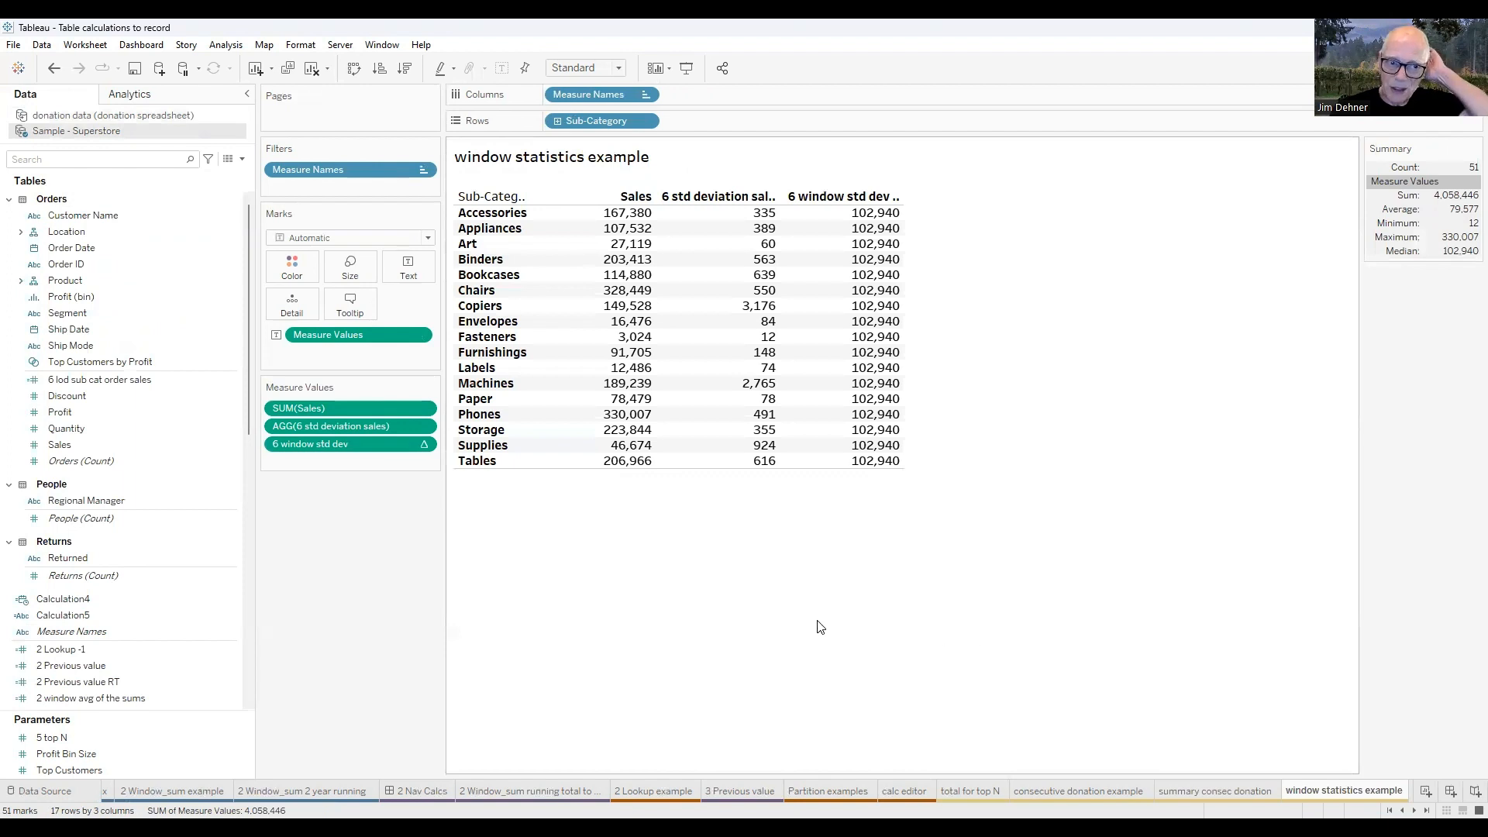
{"action": "left_click", "coordinate": [99, 158]}
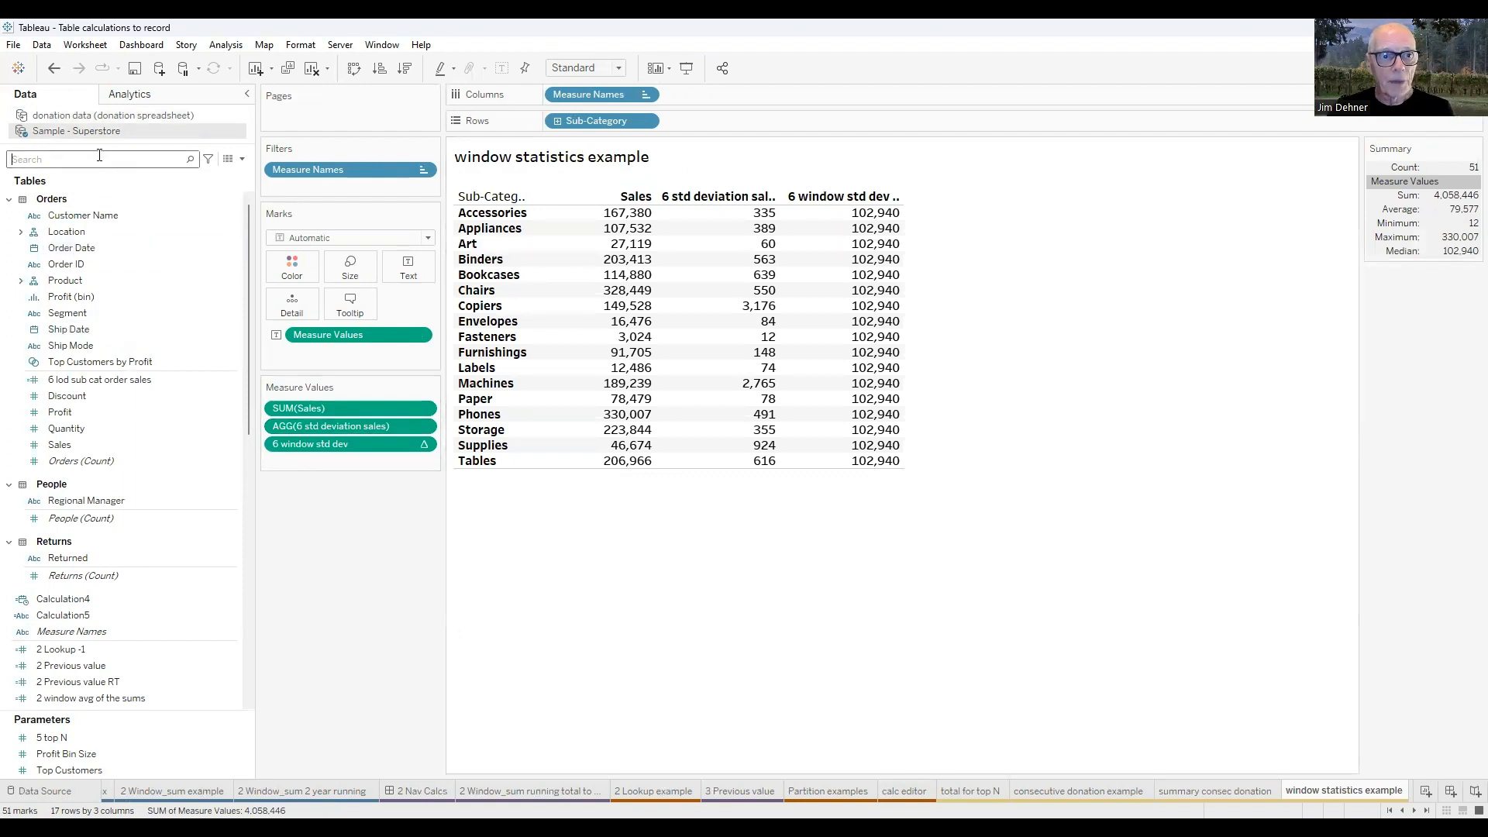
{"action": "type", "text": "6"}
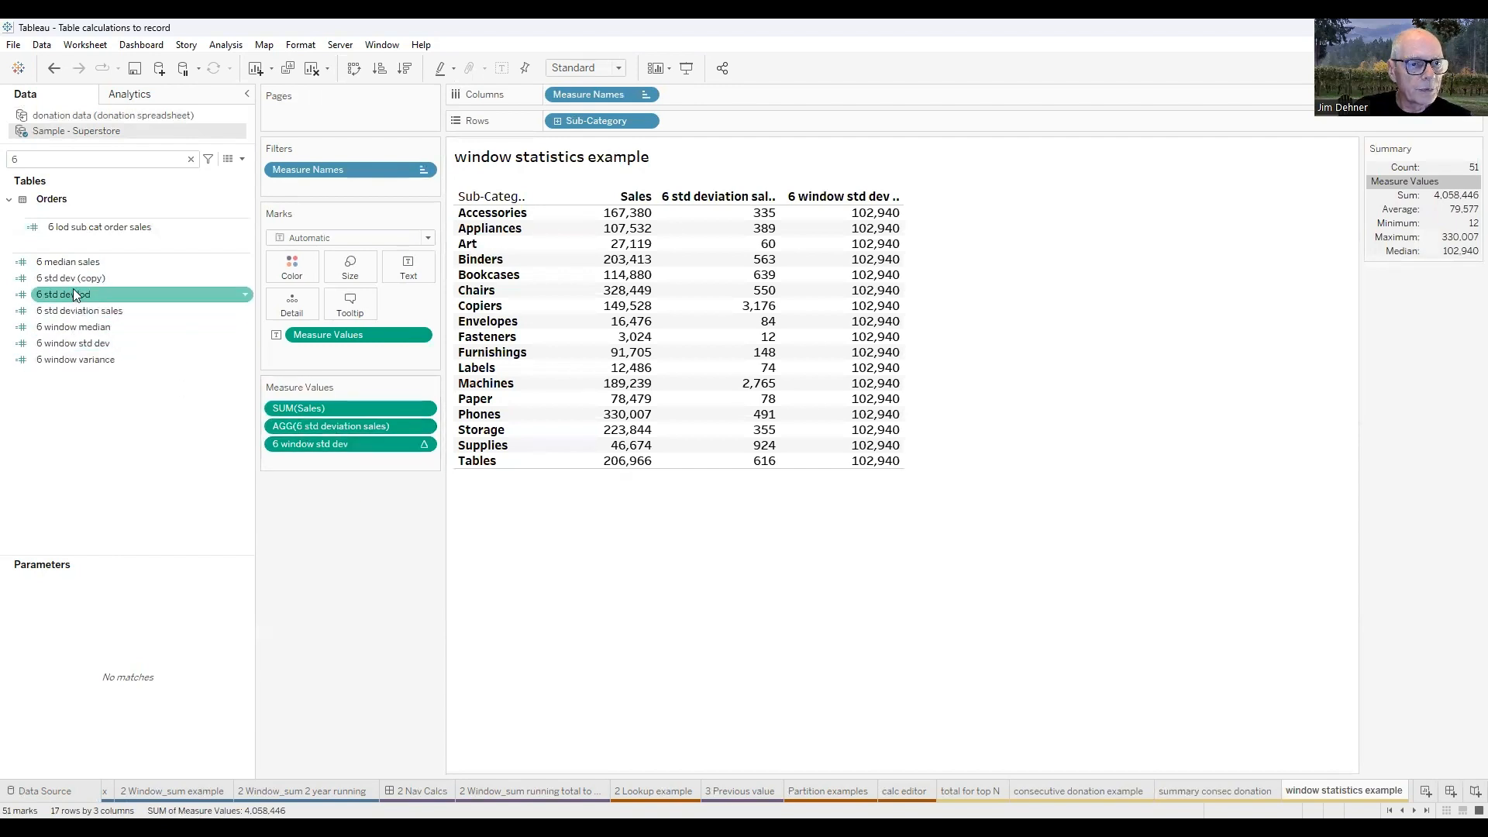
Examine the 6 std deviation sales formula and the STDEV function description without changing the calculation.
{"action": "right_click", "coordinate": [73, 313]}
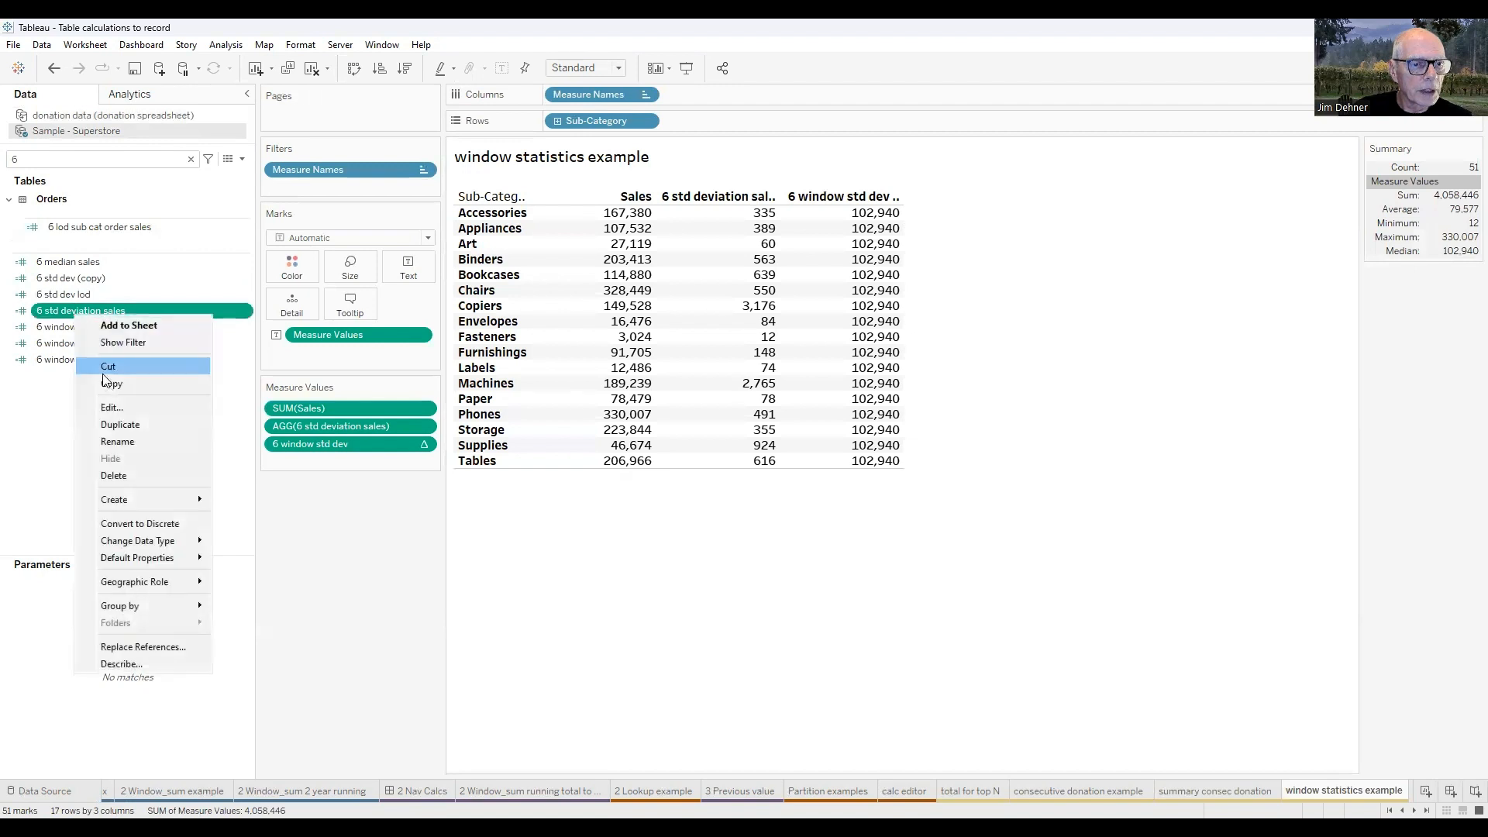
{"action": "left_click", "coordinate": [111, 409]}
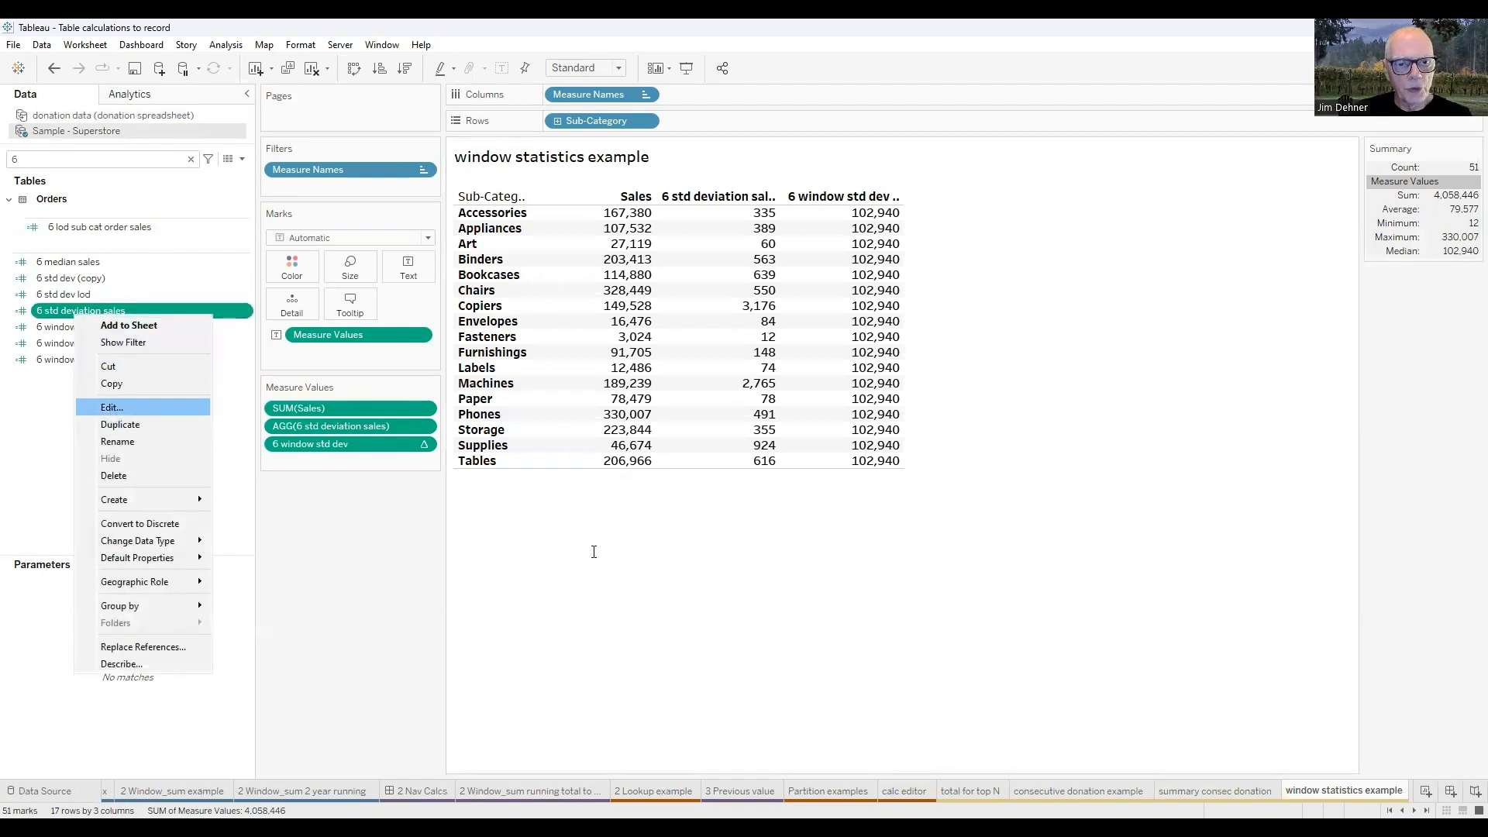
{"action": "scroll", "coordinate": [597, 548], "scroll_direction": "up", "scroll_amount": 2}
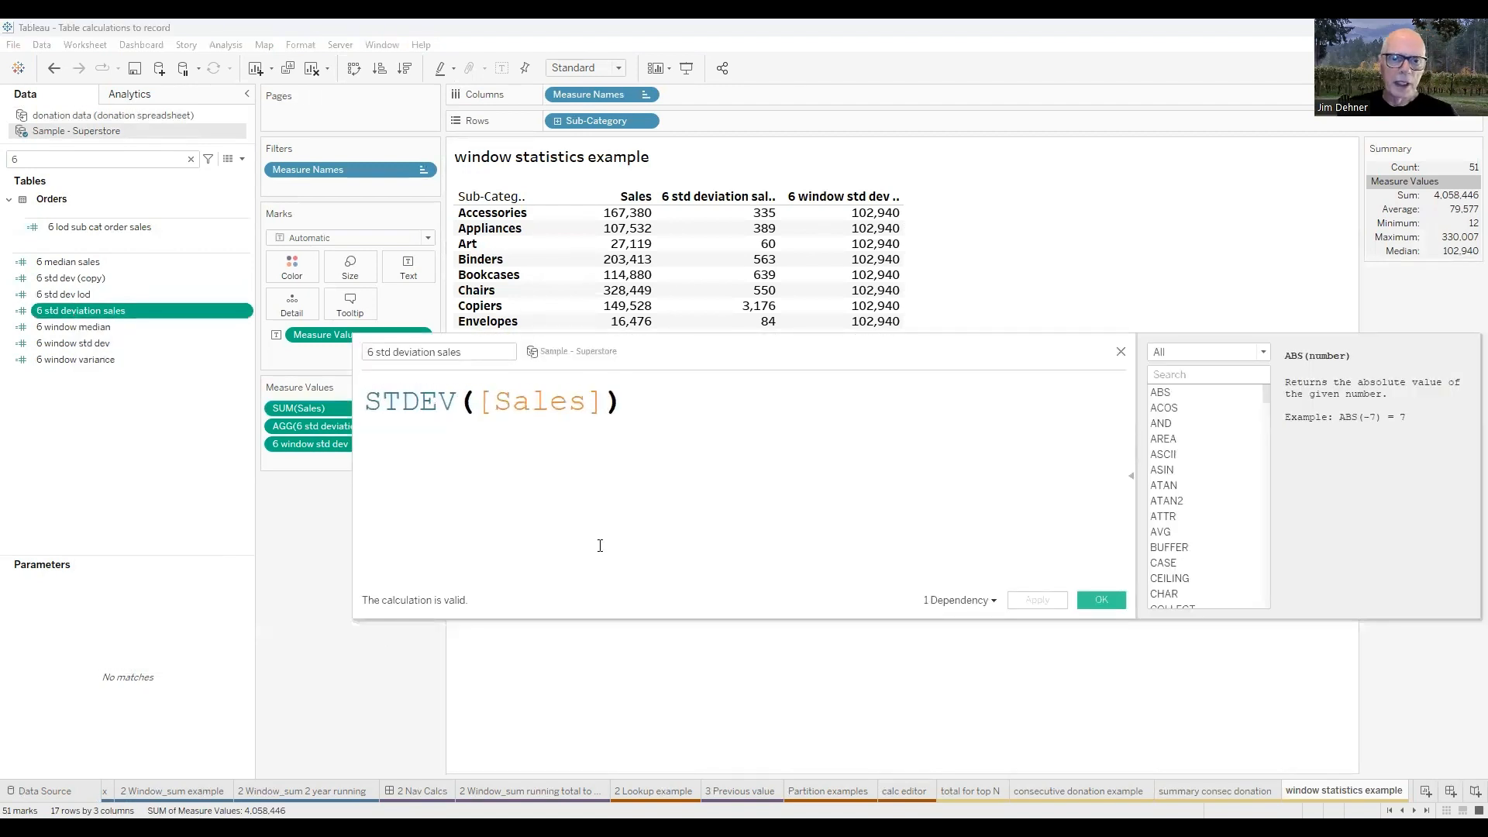
{"action": "left_click", "coordinate": [419, 401]}
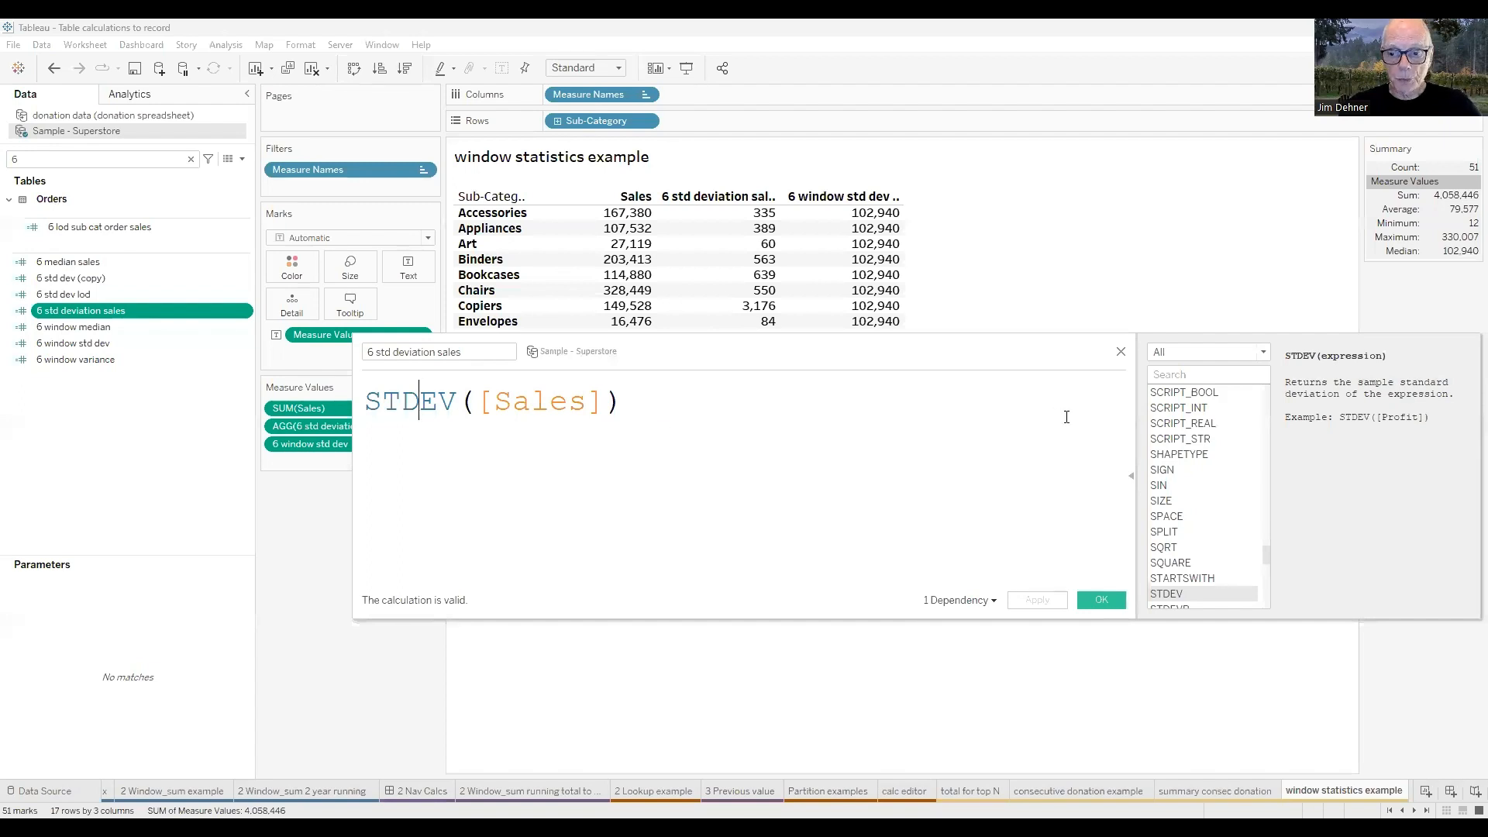
{"action": "scroll", "coordinate": [1209, 481], "scroll_direction": "down", "scroll_amount": 2}
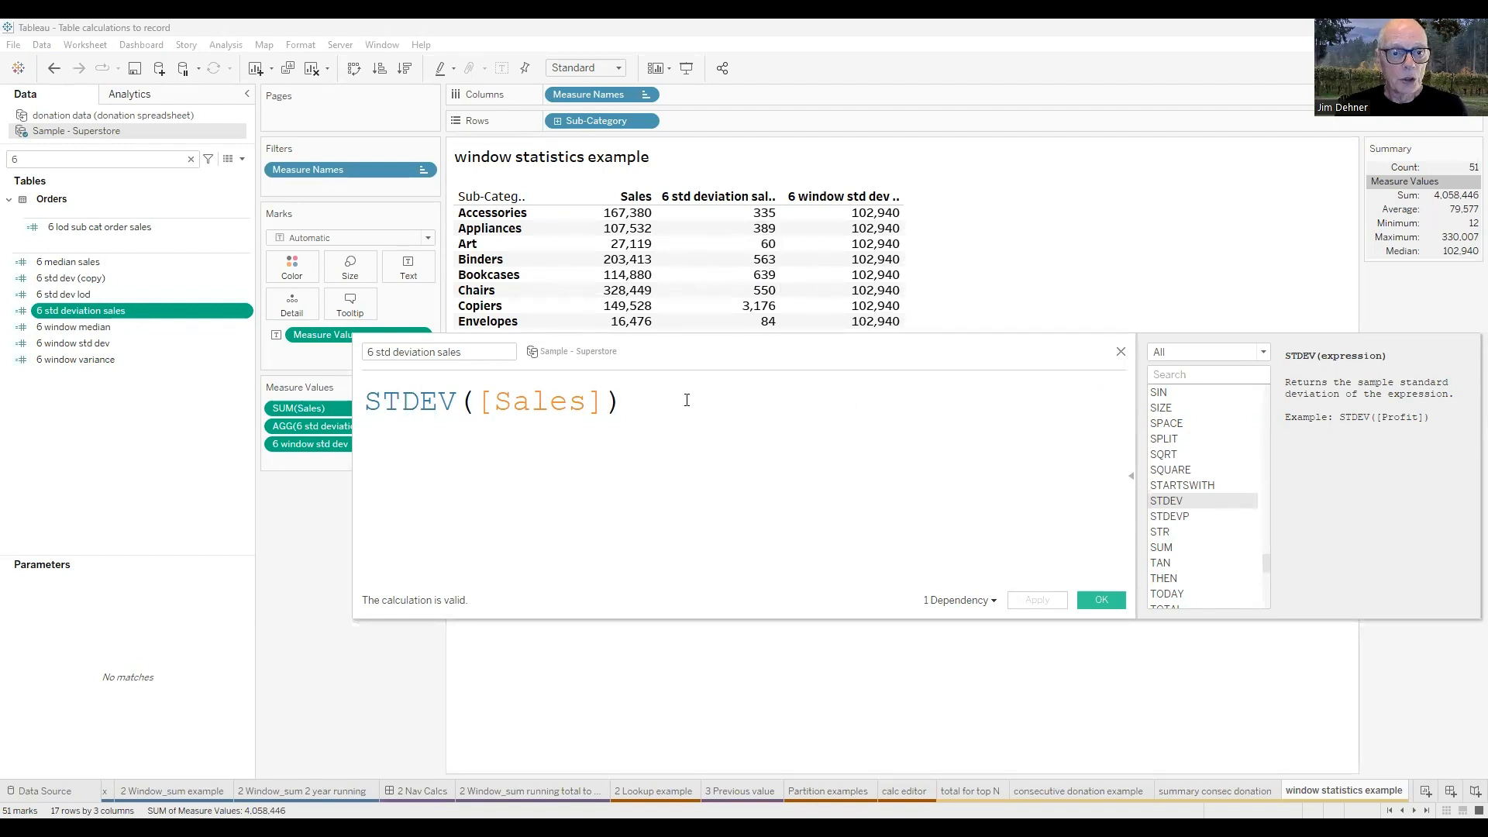
{"action": "left_click", "coordinate": [1122, 354]}
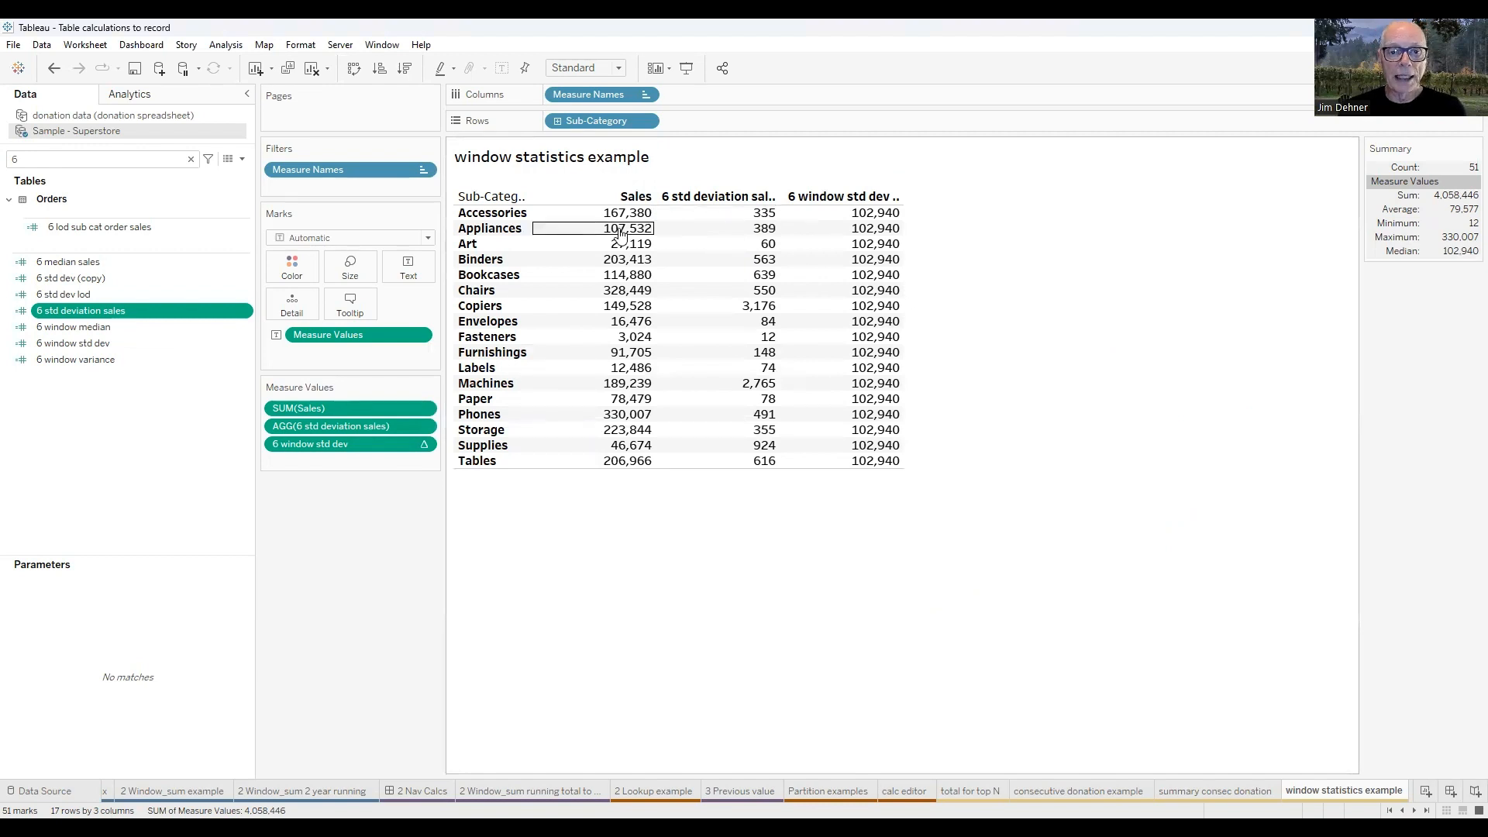
Keep only the Accessories sub-category in the table and view the summary data behind its marks.
{"action": "left_click", "coordinate": [493, 215]}
{"action": "left_click", "coordinate": [559, 241]}
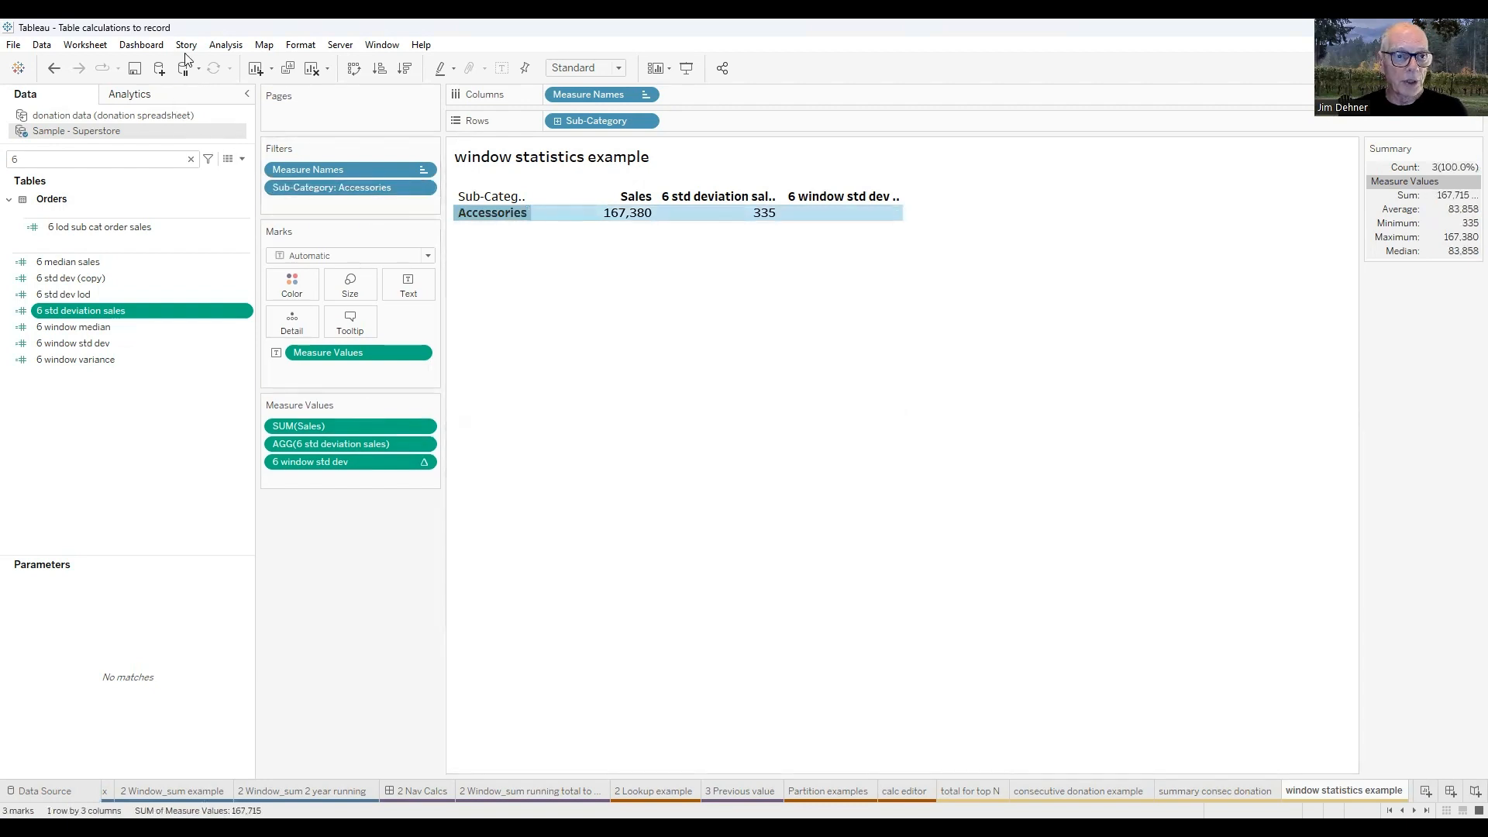
{"action": "left_click", "coordinate": [226, 45]}
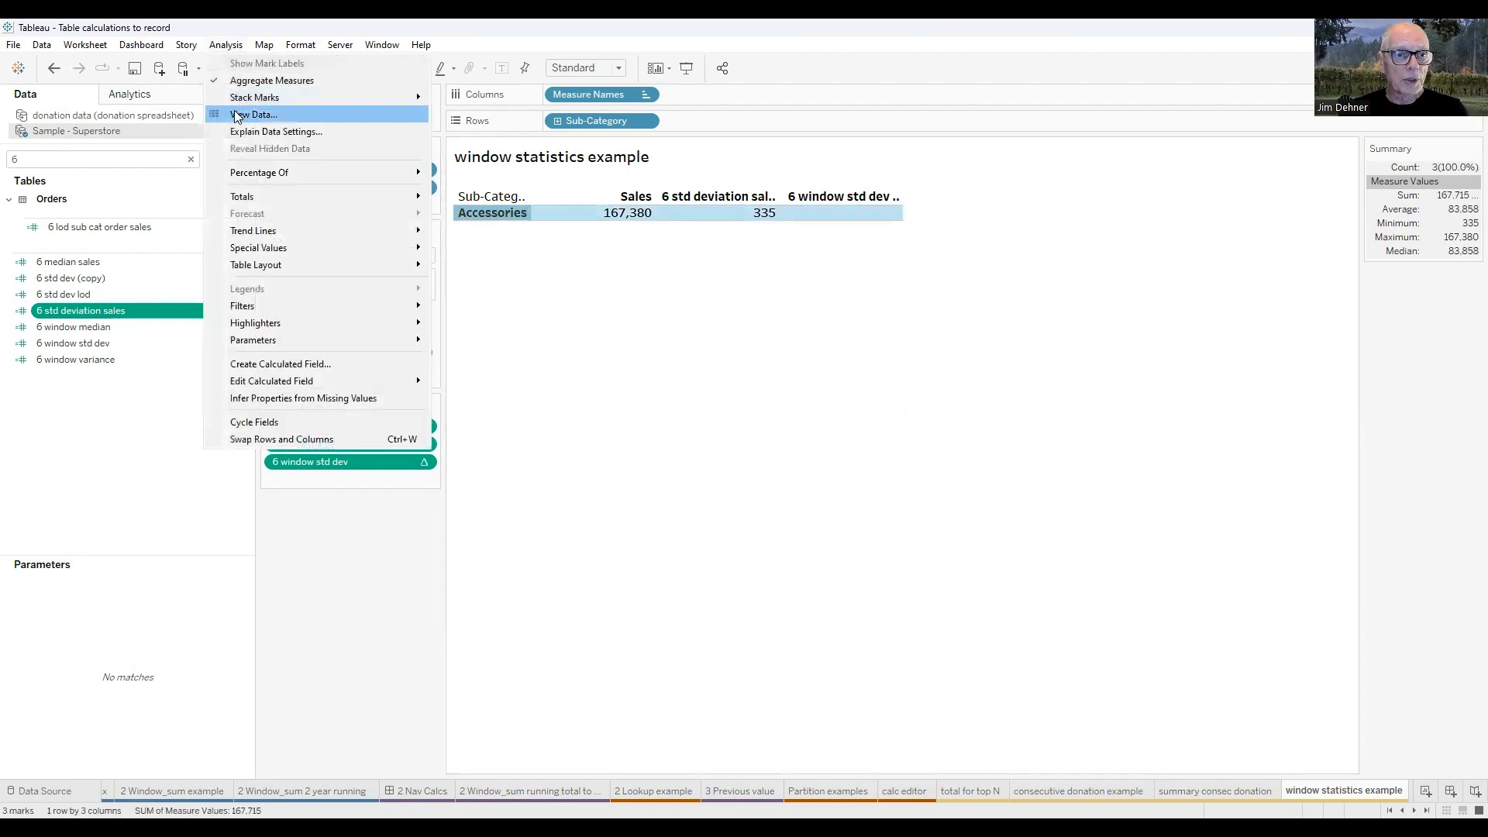
{"action": "left_click", "coordinate": [238, 117]}
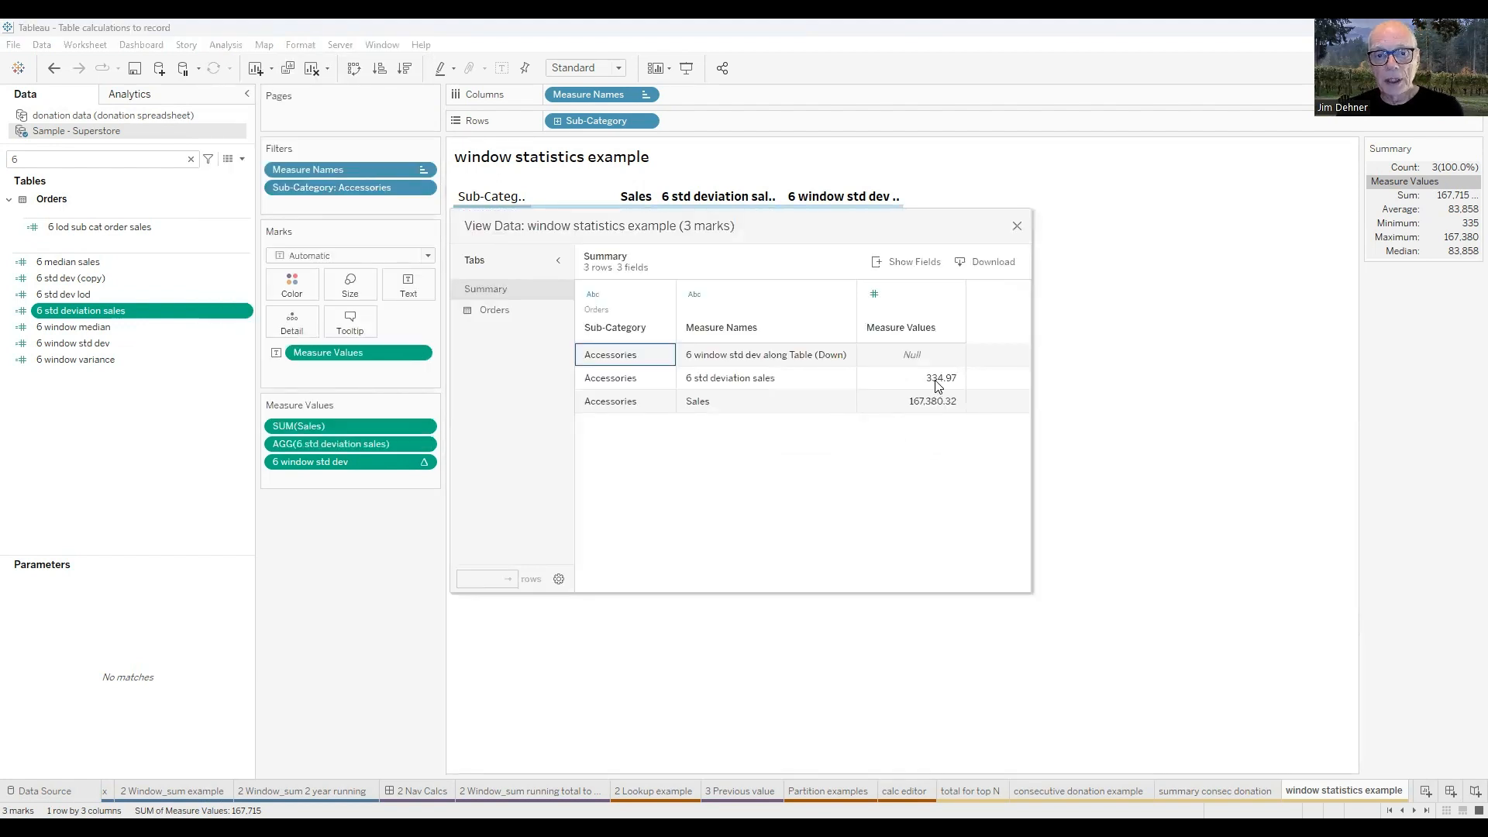
{"action": "left_click", "coordinate": [1017, 228]}
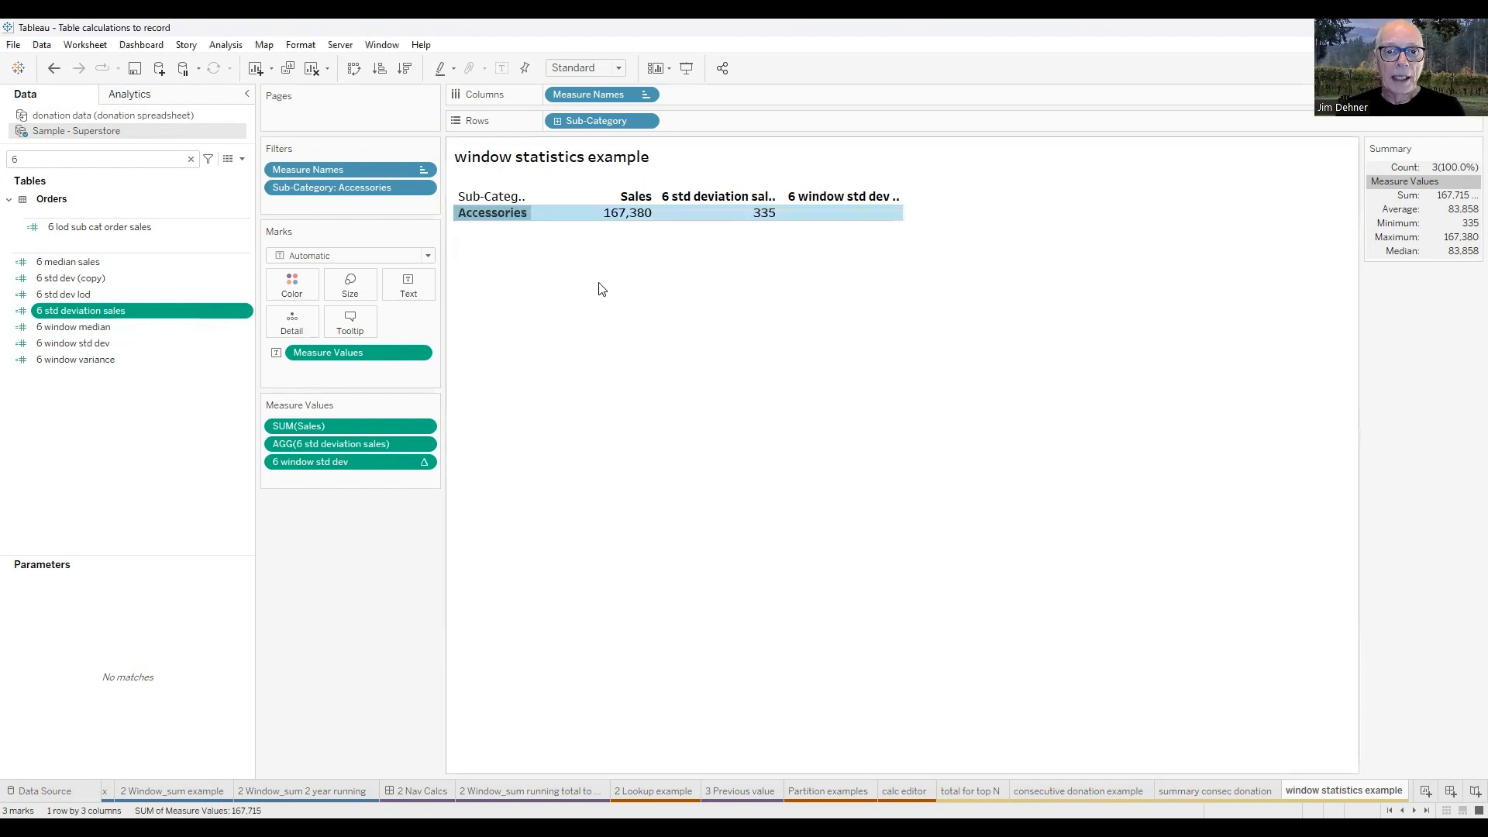
Undo the Accessories filter on the window statistics table.
{"action": "left_click", "coordinate": [54, 67]}
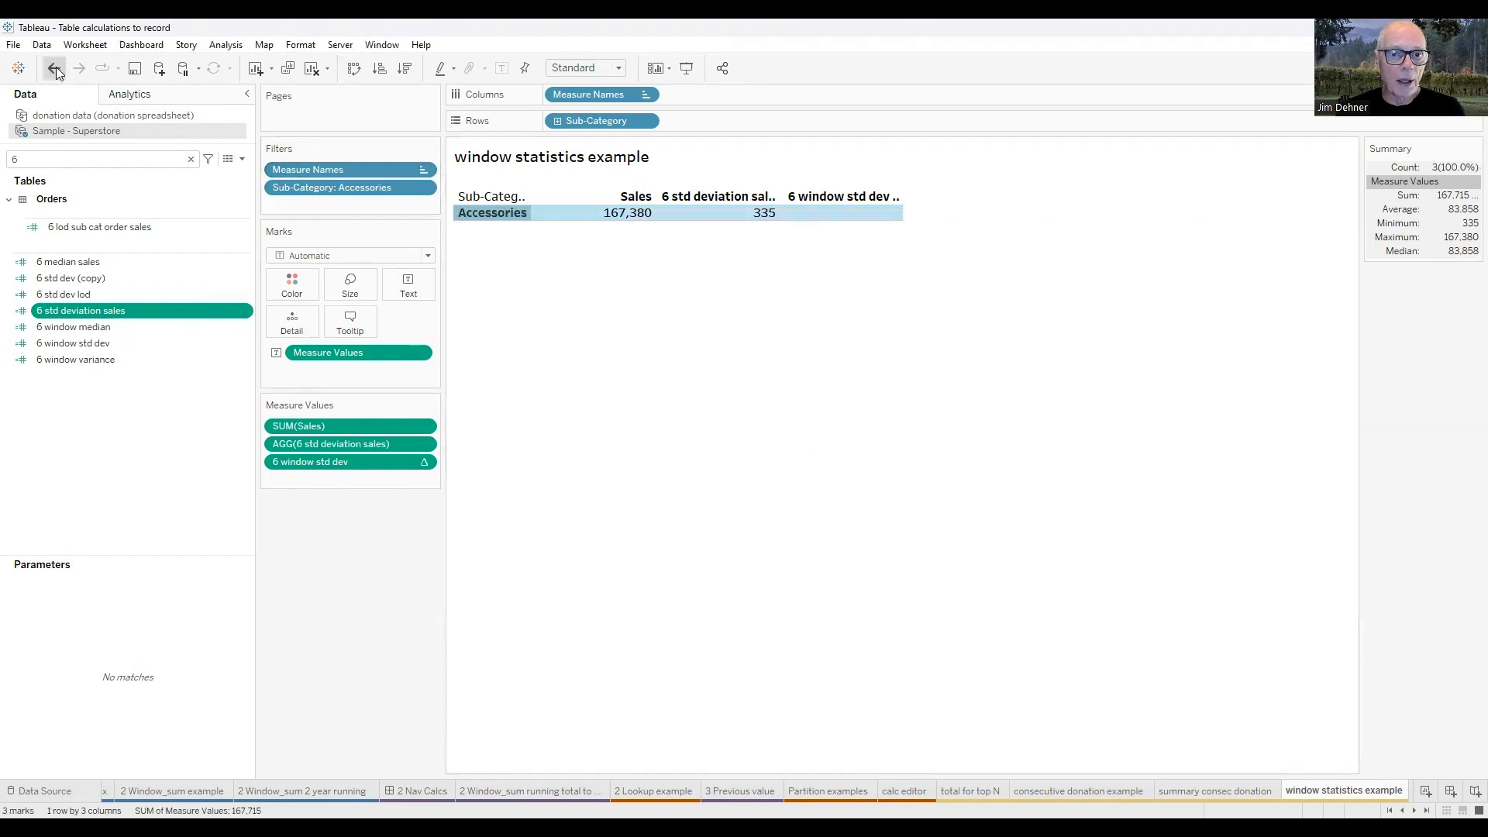
{"action": "left_click", "coordinate": [751, 566]}
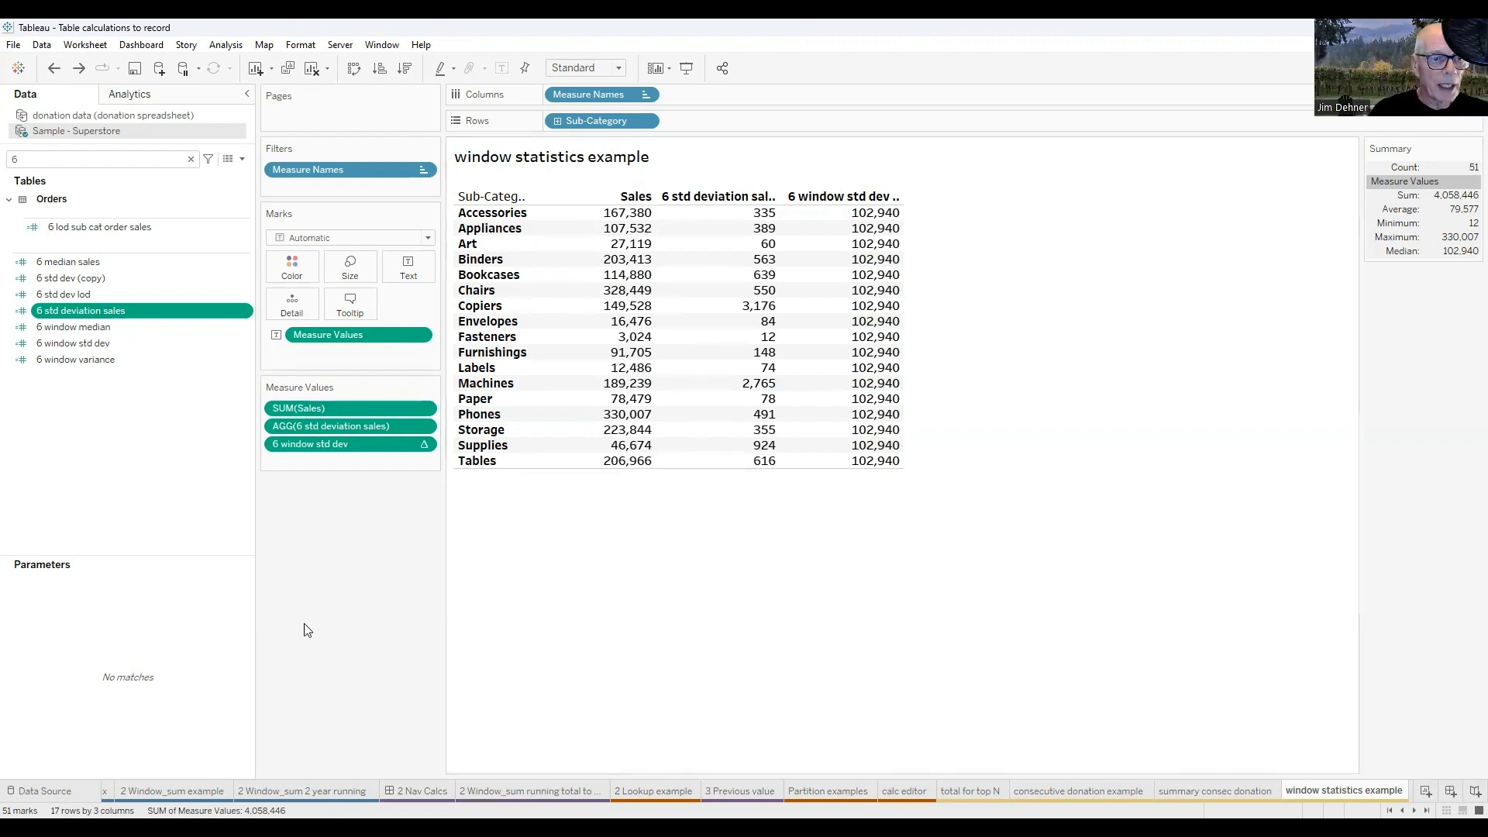
Clear the field search, add the Orders count to the table's measure values, and remove it again.
{"action": "left_click", "coordinate": [186, 162]}
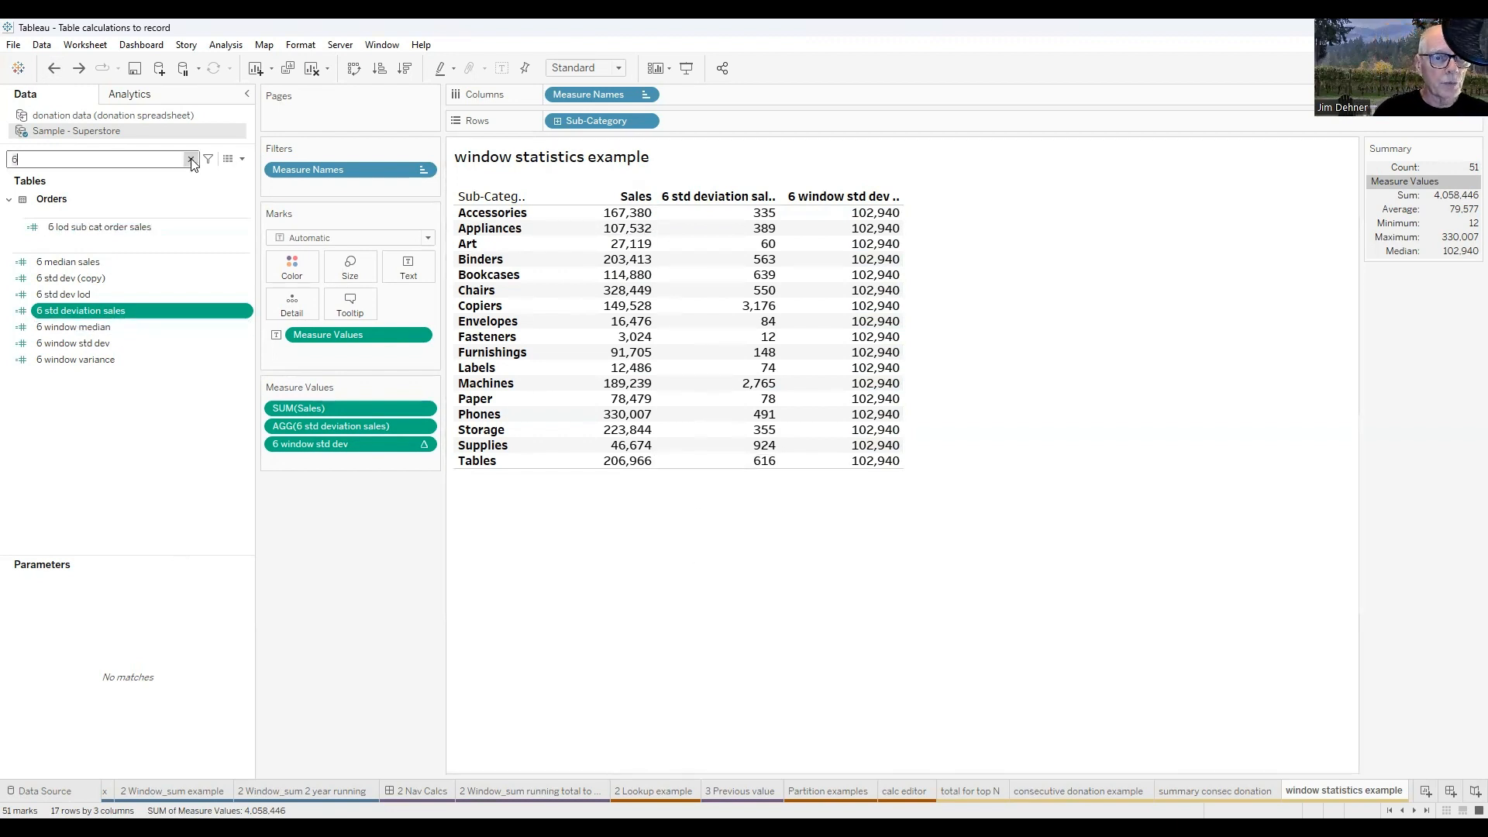
{"action": "left_click", "coordinate": [191, 159]}
{"action": "scroll", "coordinate": [186, 589], "scroll_direction": "down", "scroll_amount": 1}
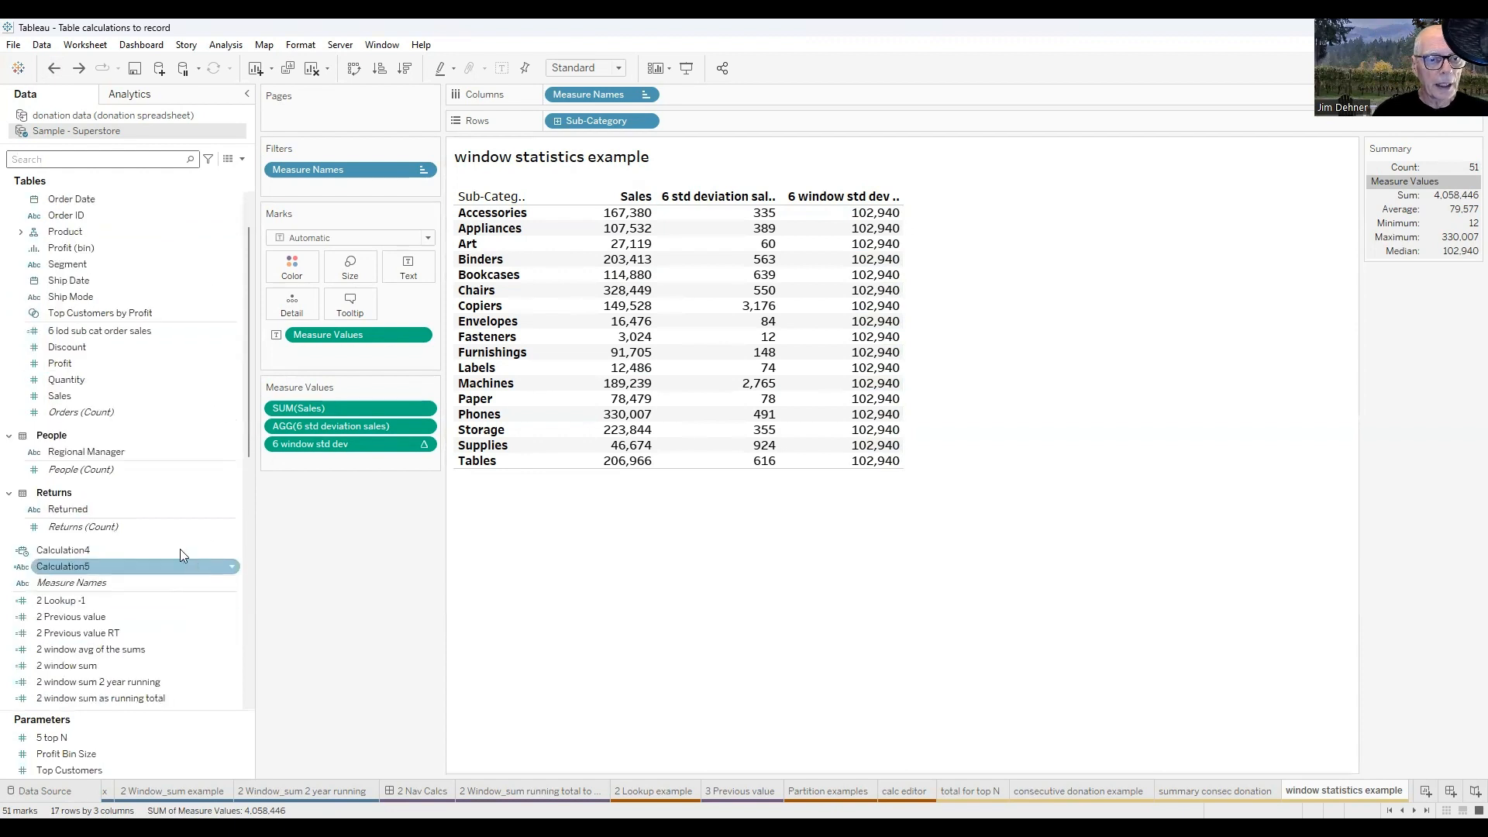
{"action": "left_click", "coordinate": [74, 413]}
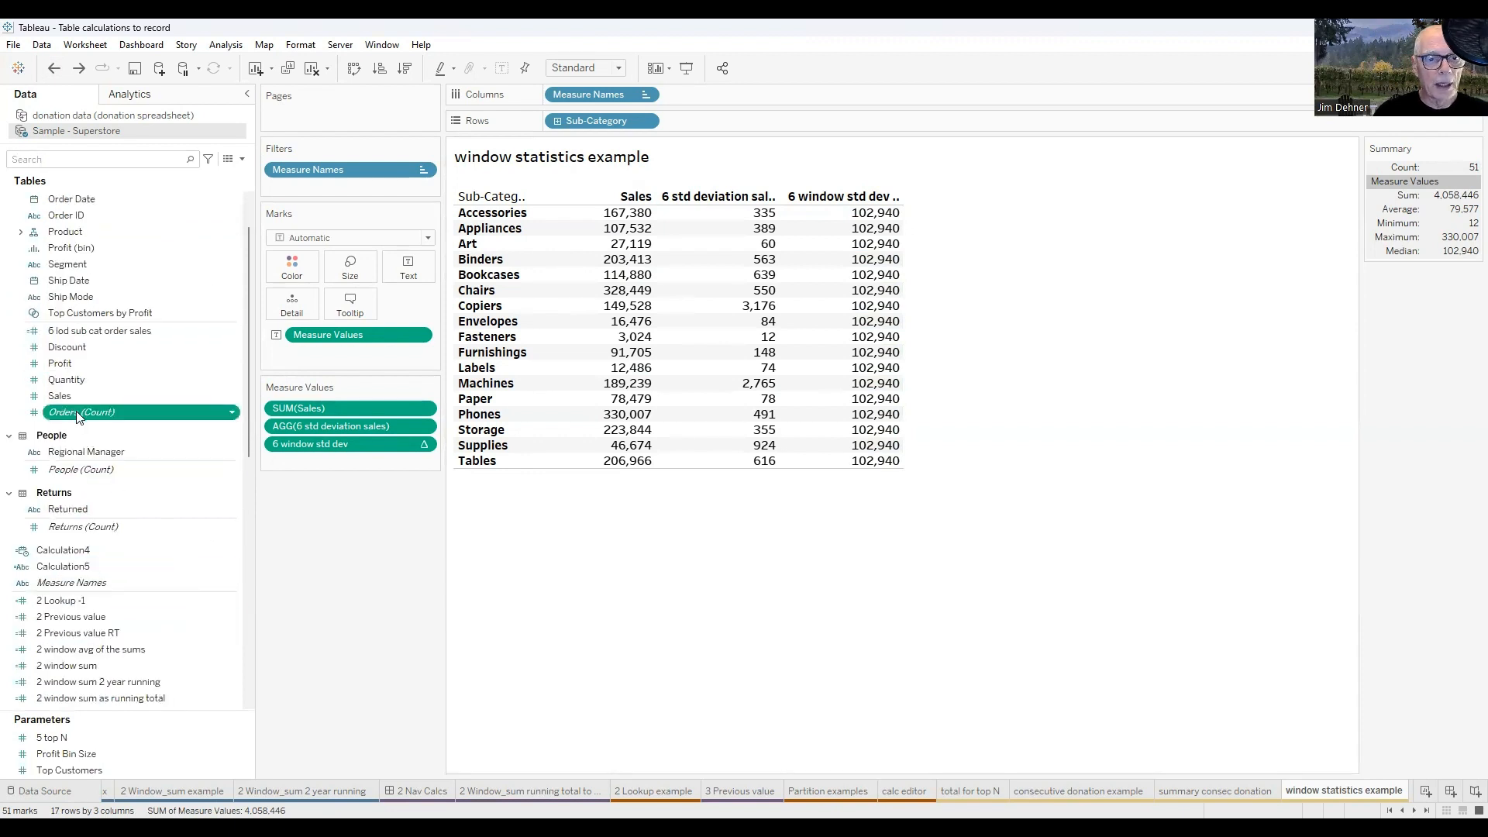
{"action": "left_click_drag", "start_coordinate": [300, 462], "coordinate": [304, 465]}
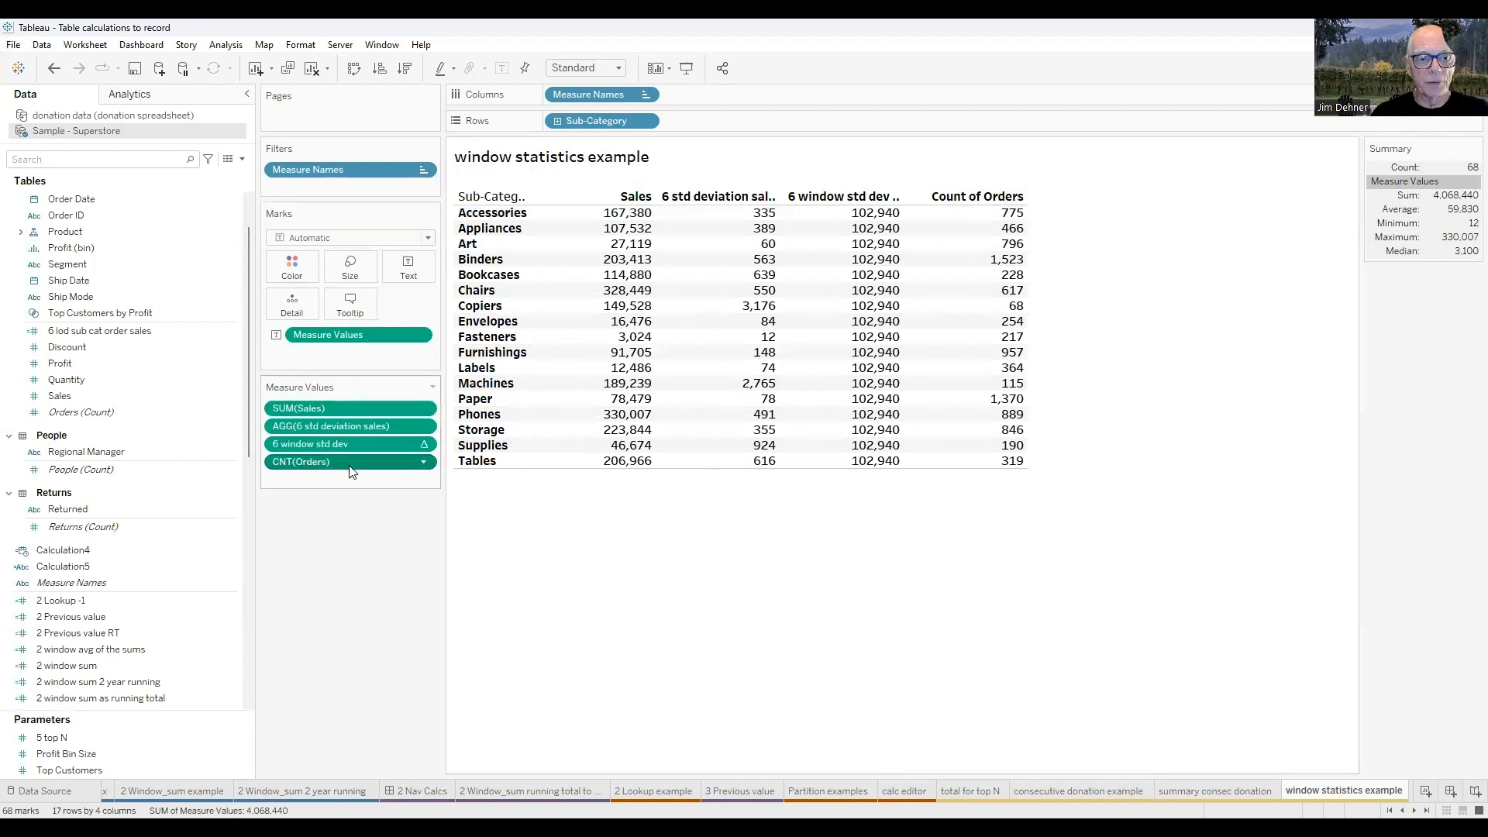
{"action": "left_click_drag", "start_coordinate": [349, 466], "coordinate": [172, 607]}
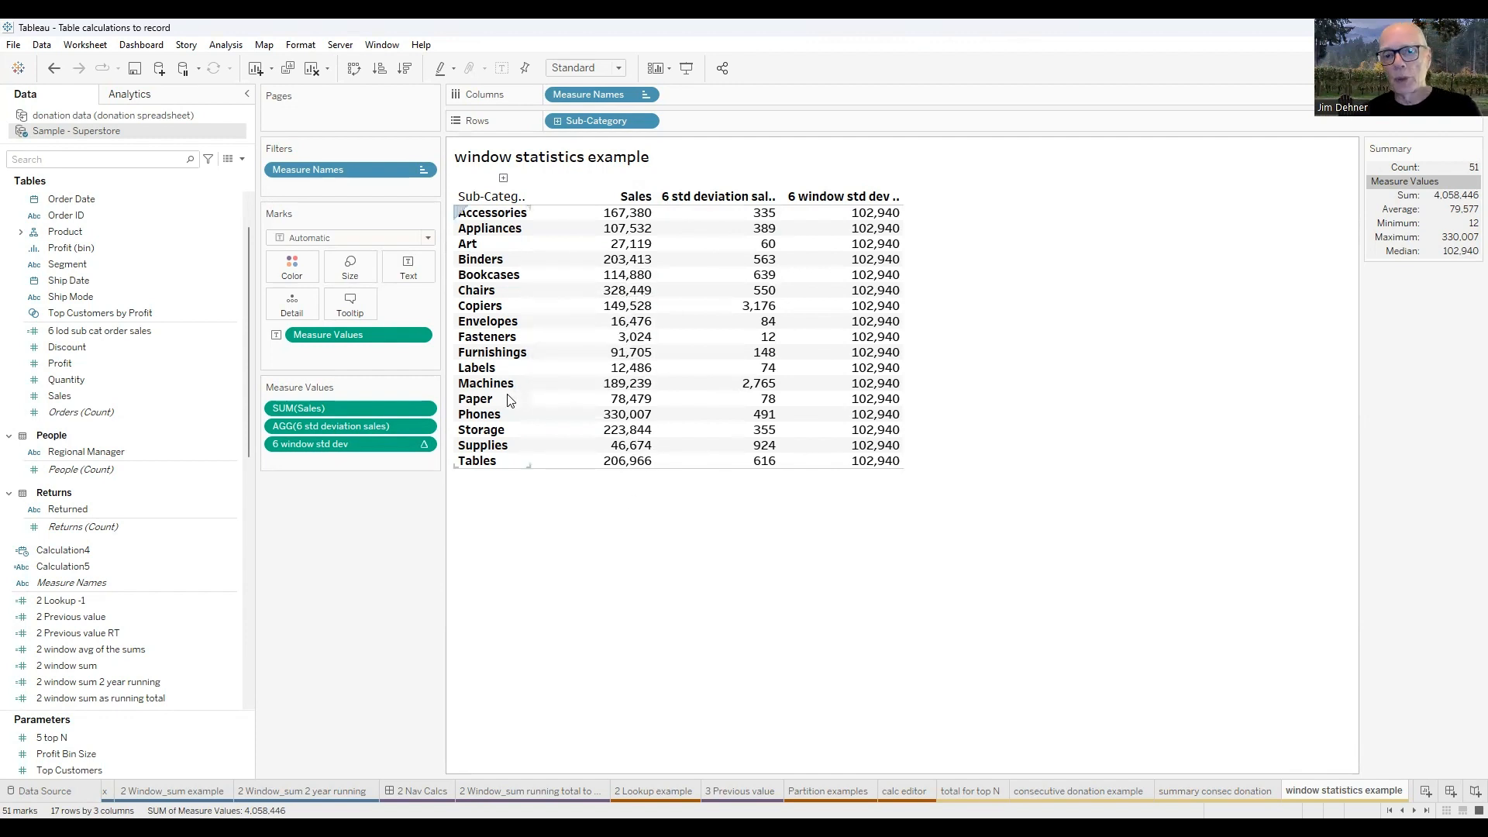
Search the data fields for "6" and examine the 6 window std dev formula and the WINDOW_STDEV description without changing the calculation.
{"action": "left_click", "coordinate": [62, 160]}
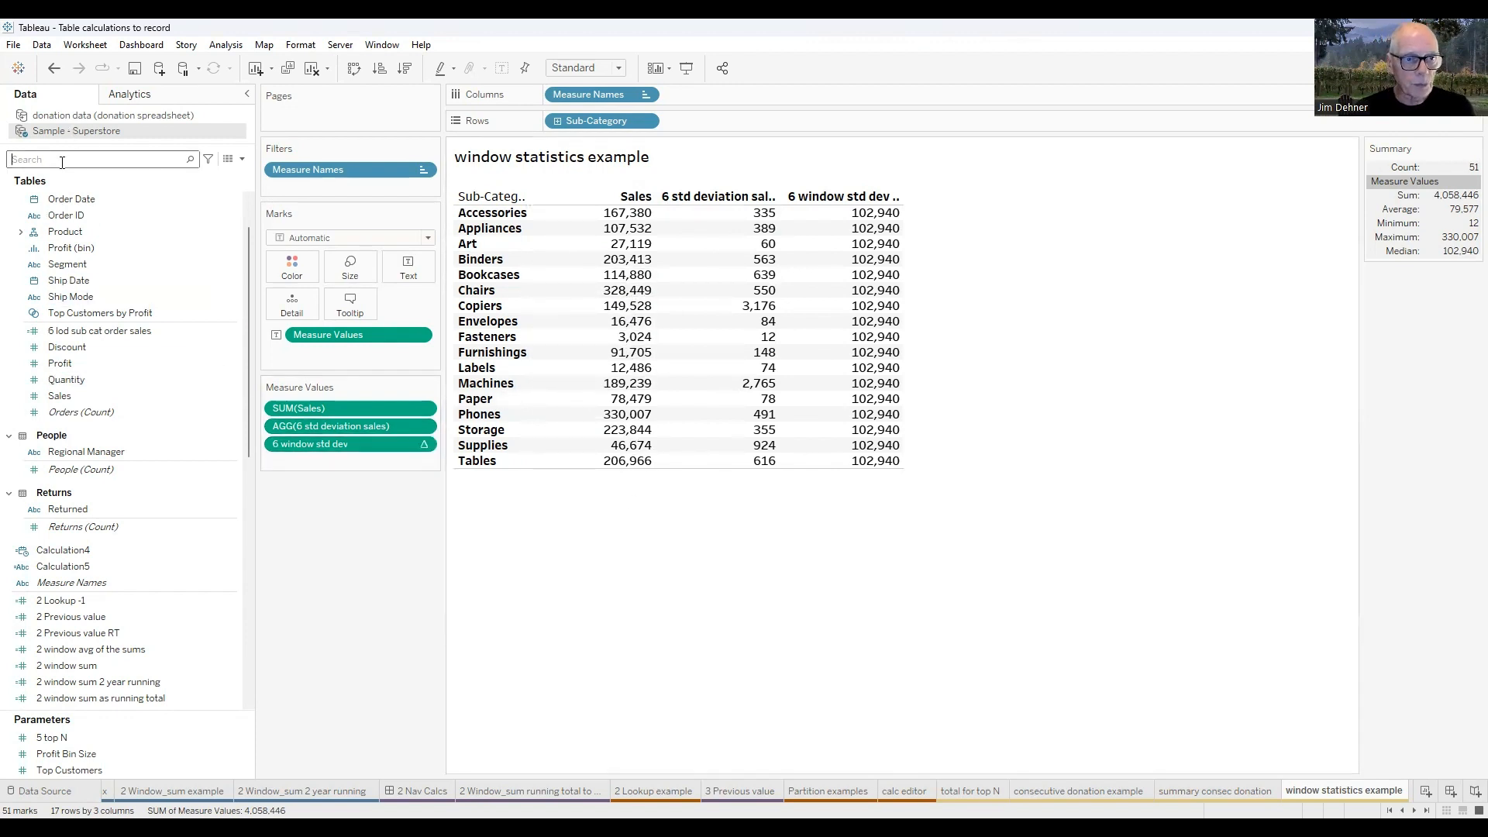
{"action": "type", "text": "6"}
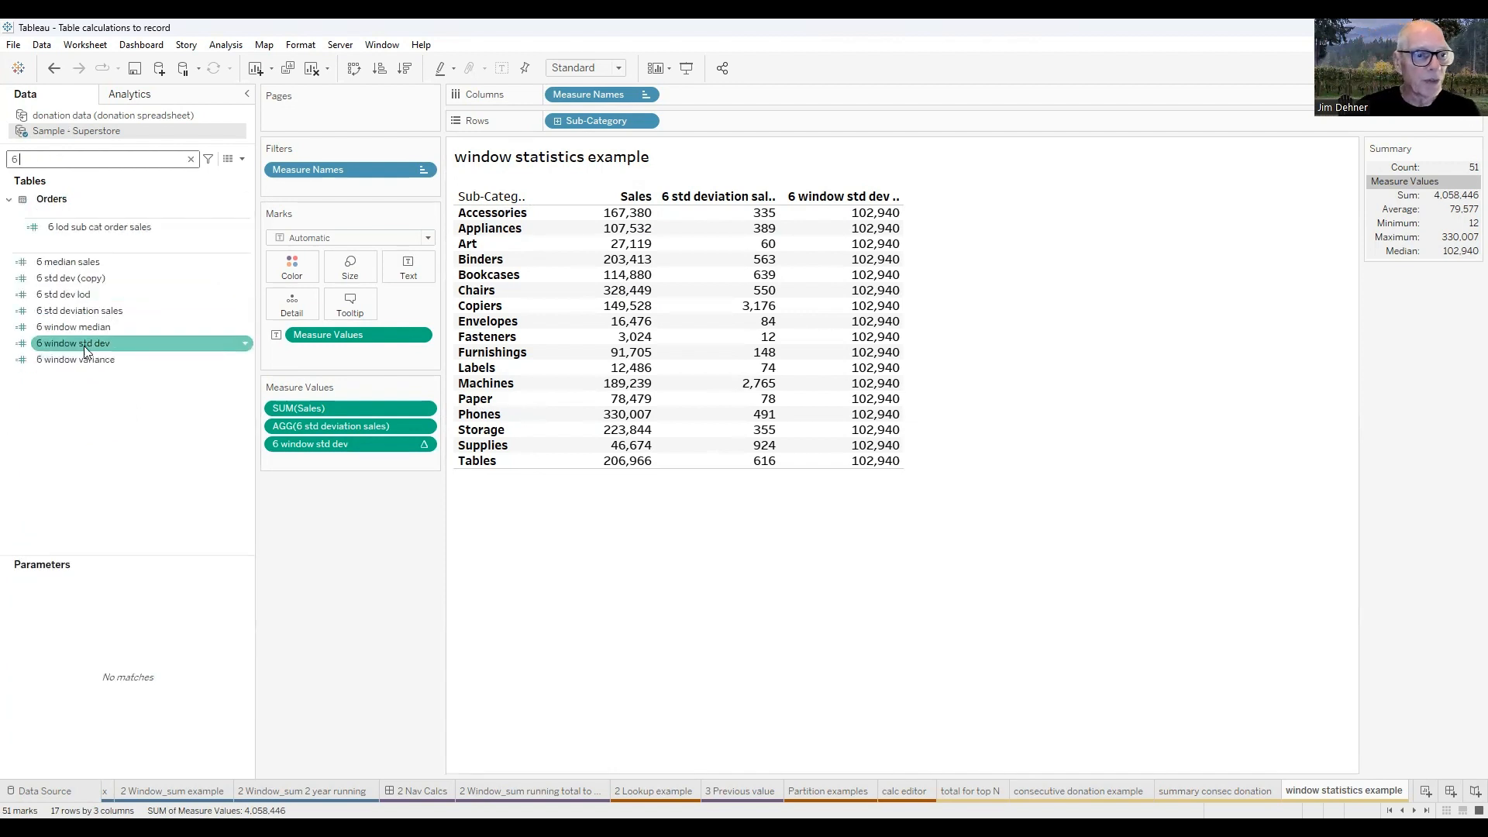
{"action": "right_click", "coordinate": [85, 347]}
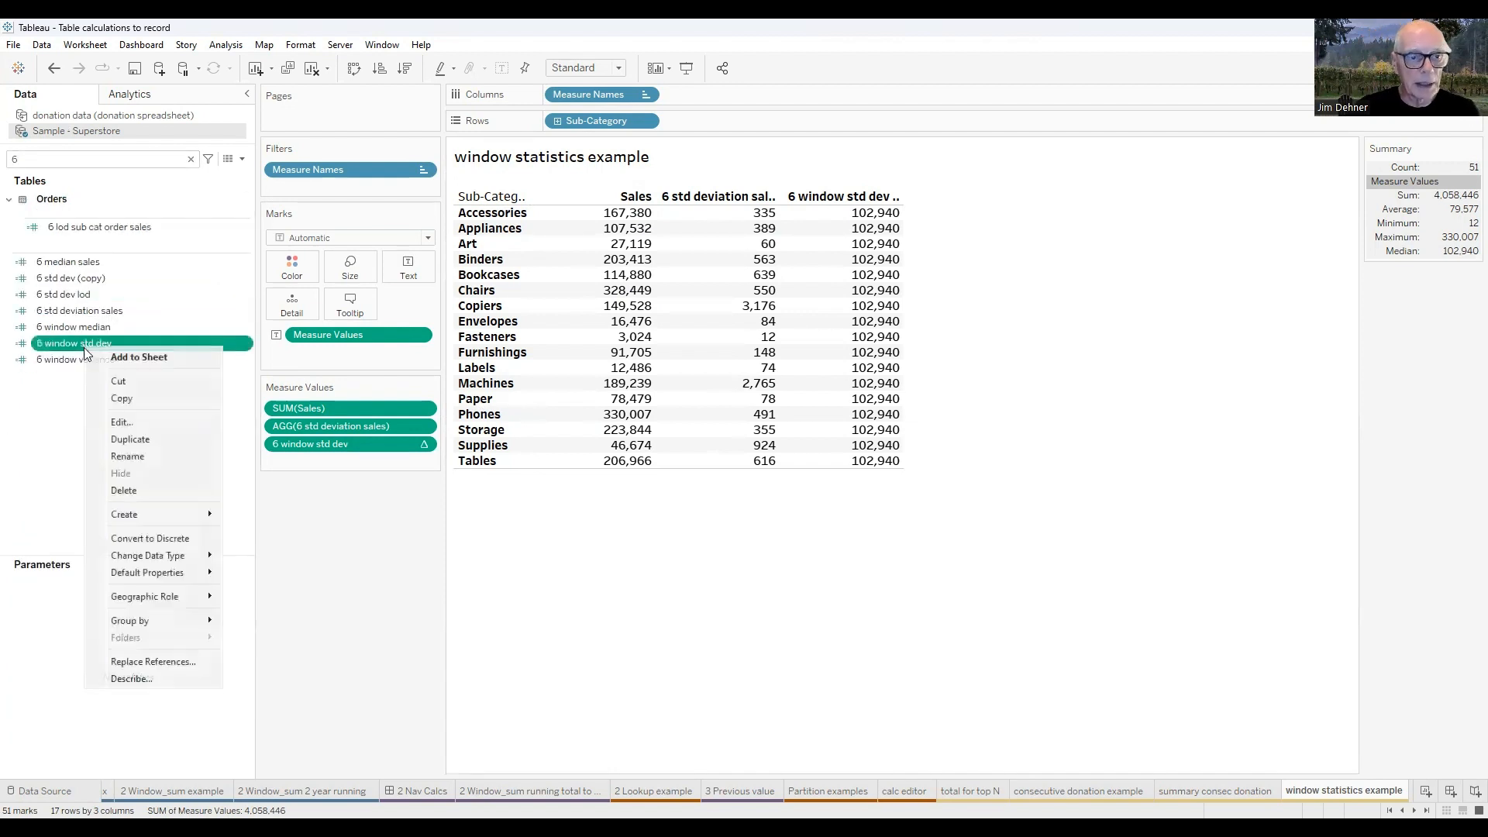
{"action": "left_click", "coordinate": [122, 424]}
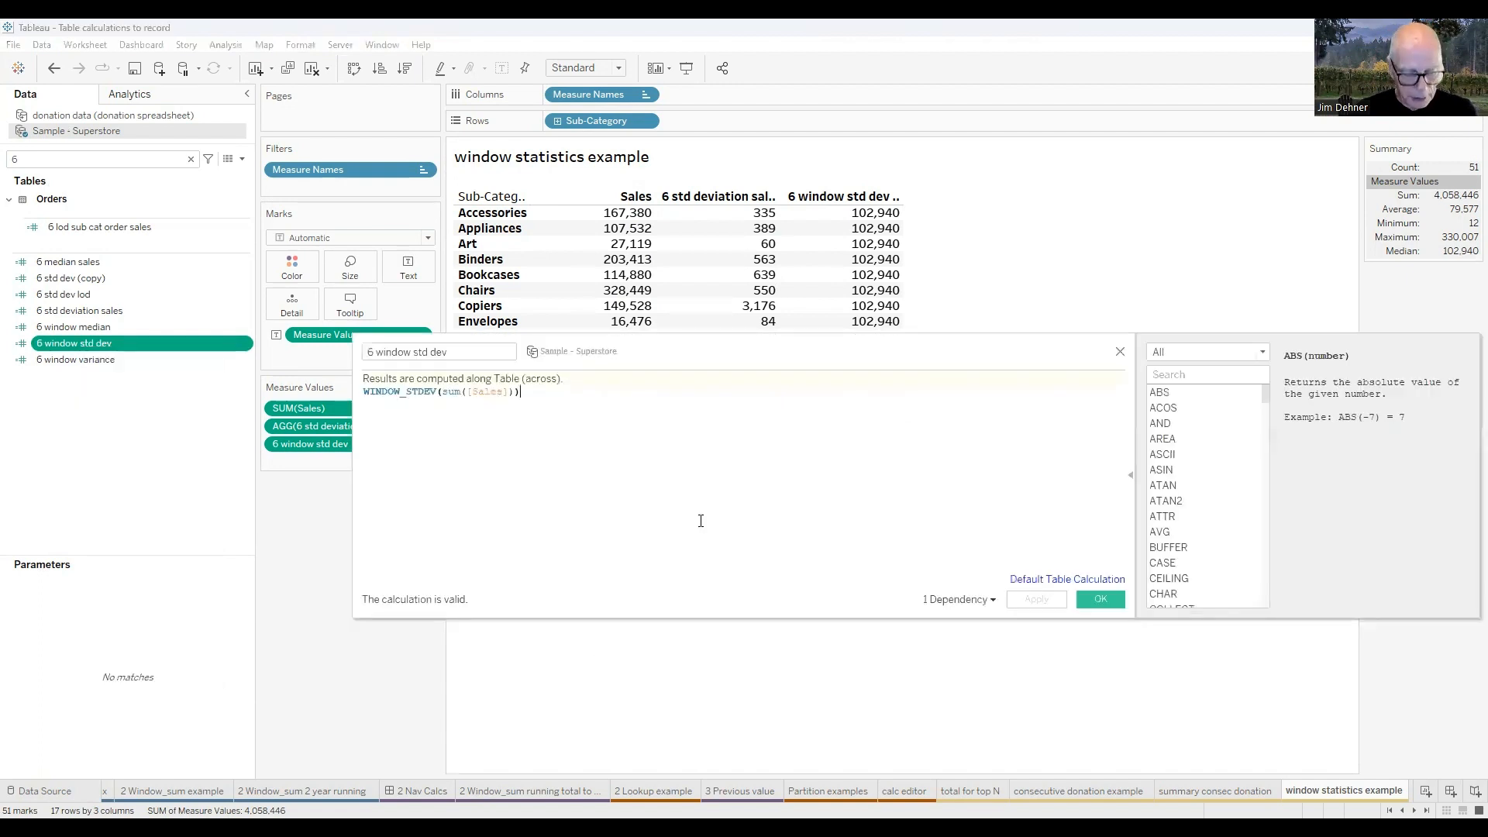
{"action": "scroll", "coordinate": [698, 521], "scroll_direction": "up", "scroll_amount": 5}
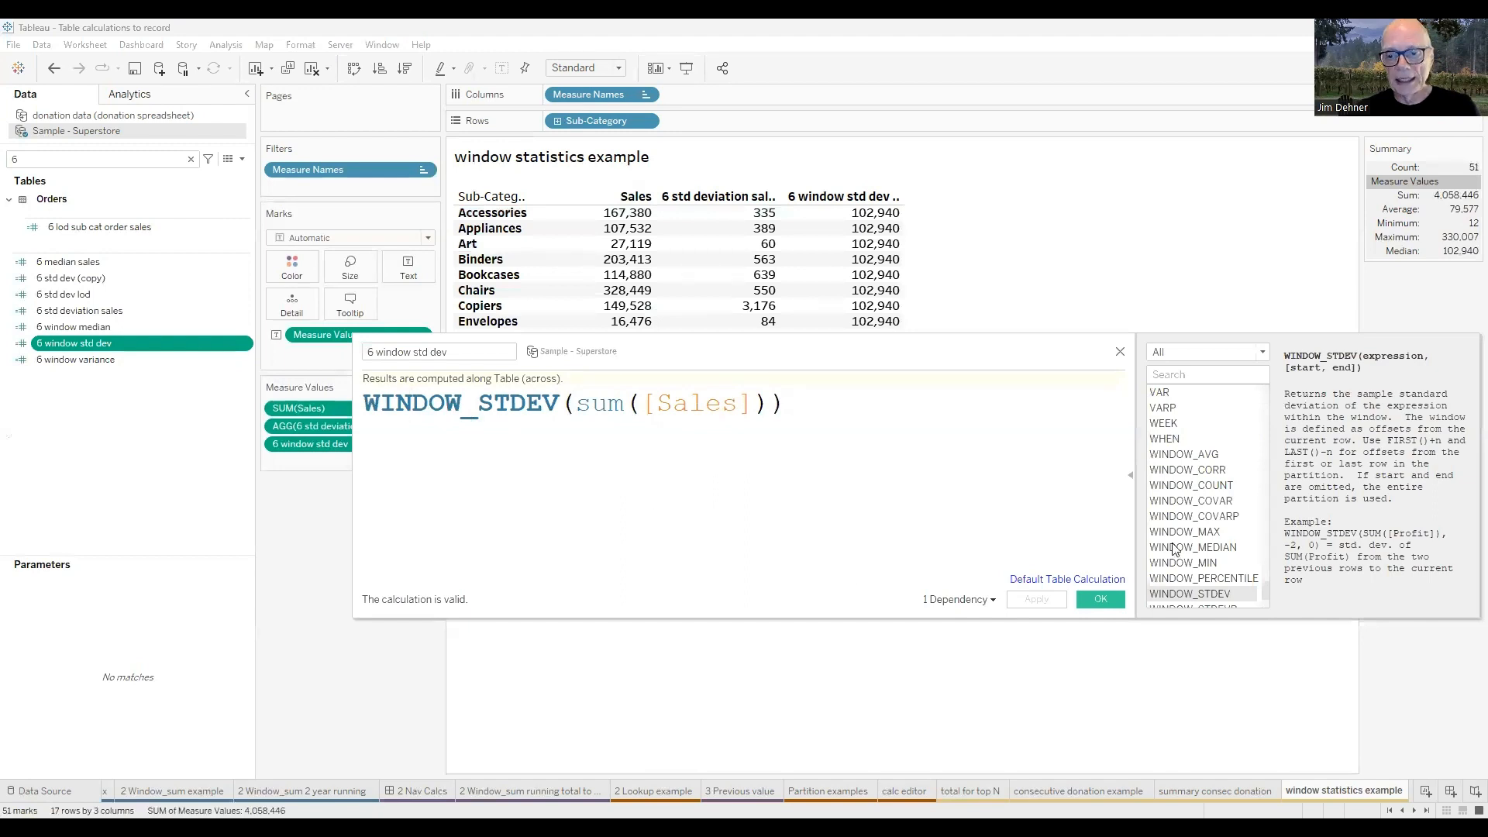
{"action": "scroll", "coordinate": [1203, 499], "scroll_direction": "down", "scroll_amount": 1}
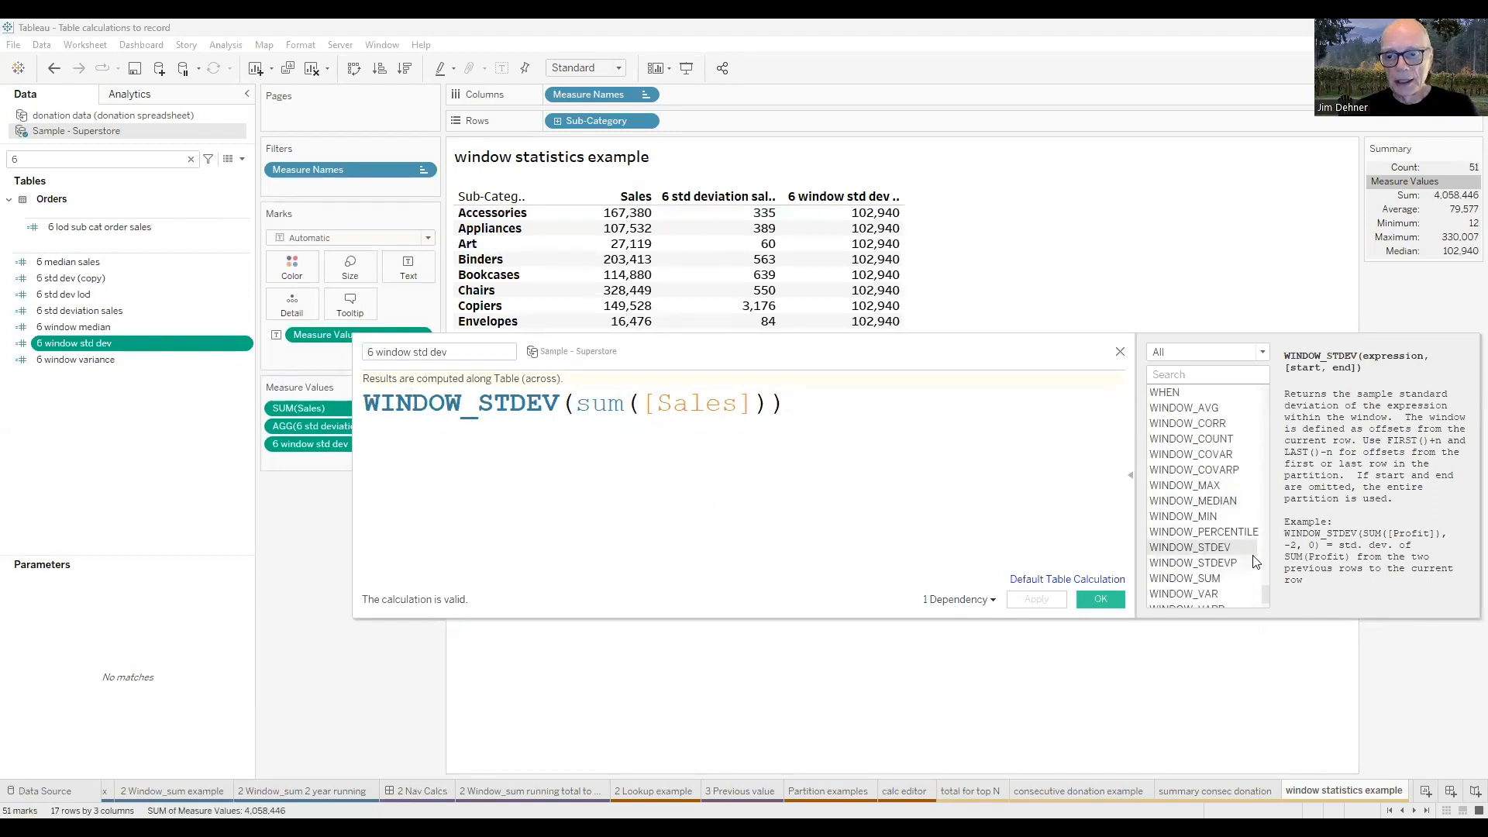
{"action": "scroll", "coordinate": [1255, 560], "scroll_direction": "down", "scroll_amount": 1}
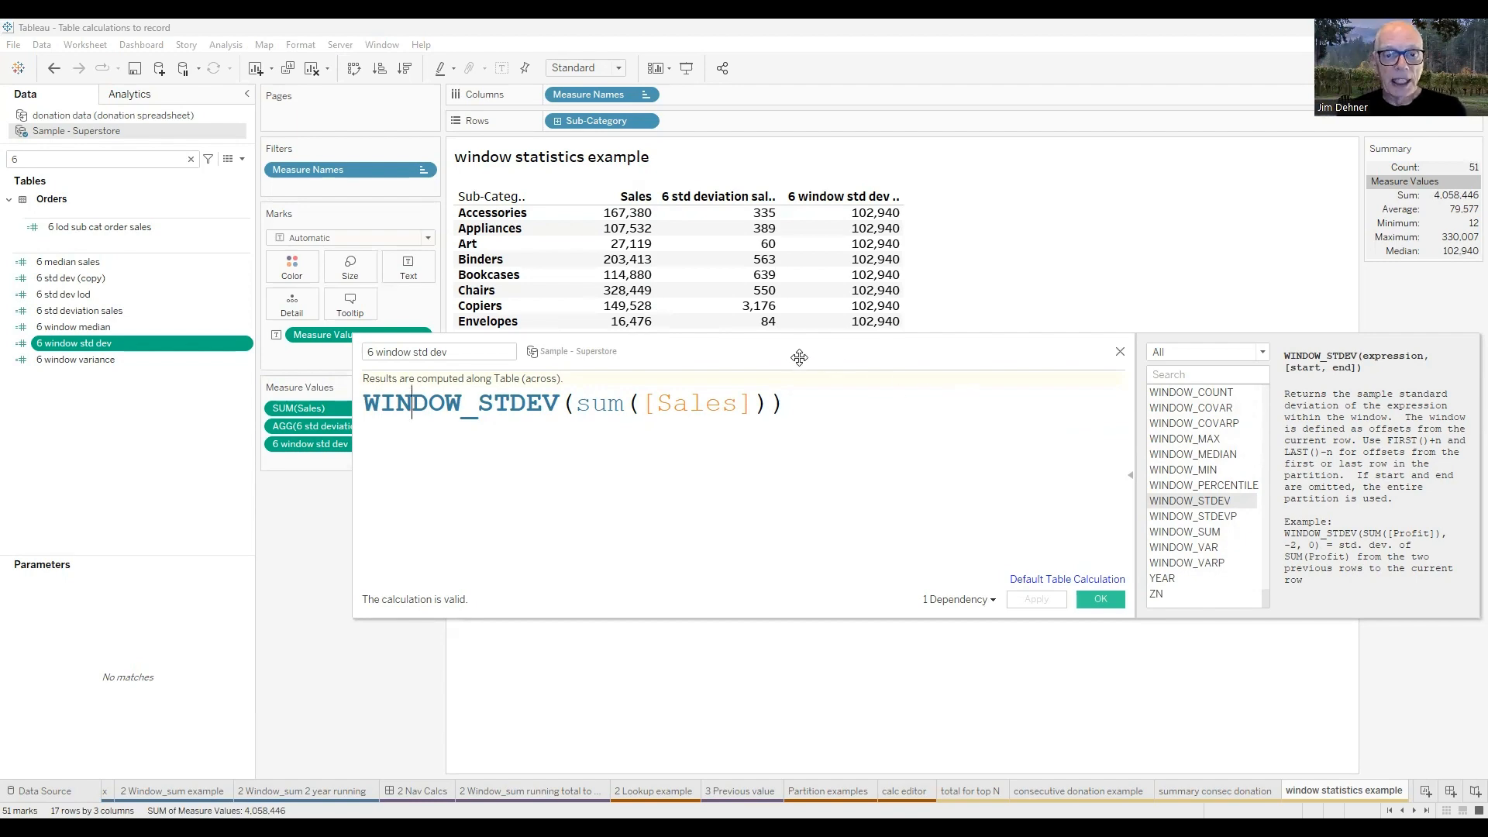
{"action": "left_click_drag", "start_coordinate": [800, 356], "coordinate": [864, 489]}
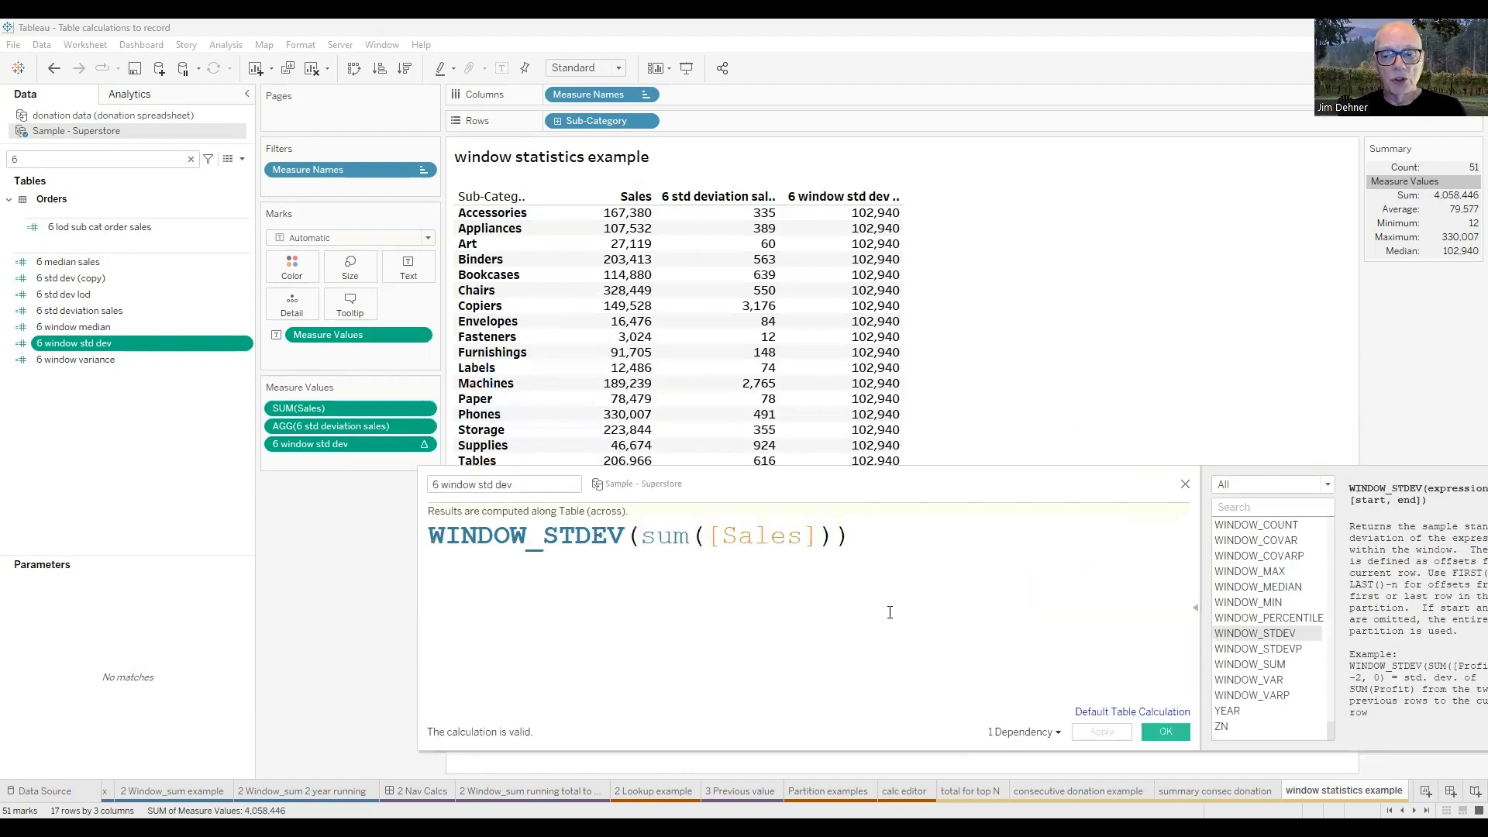
{"action": "left_click", "coordinate": [1185, 487]}
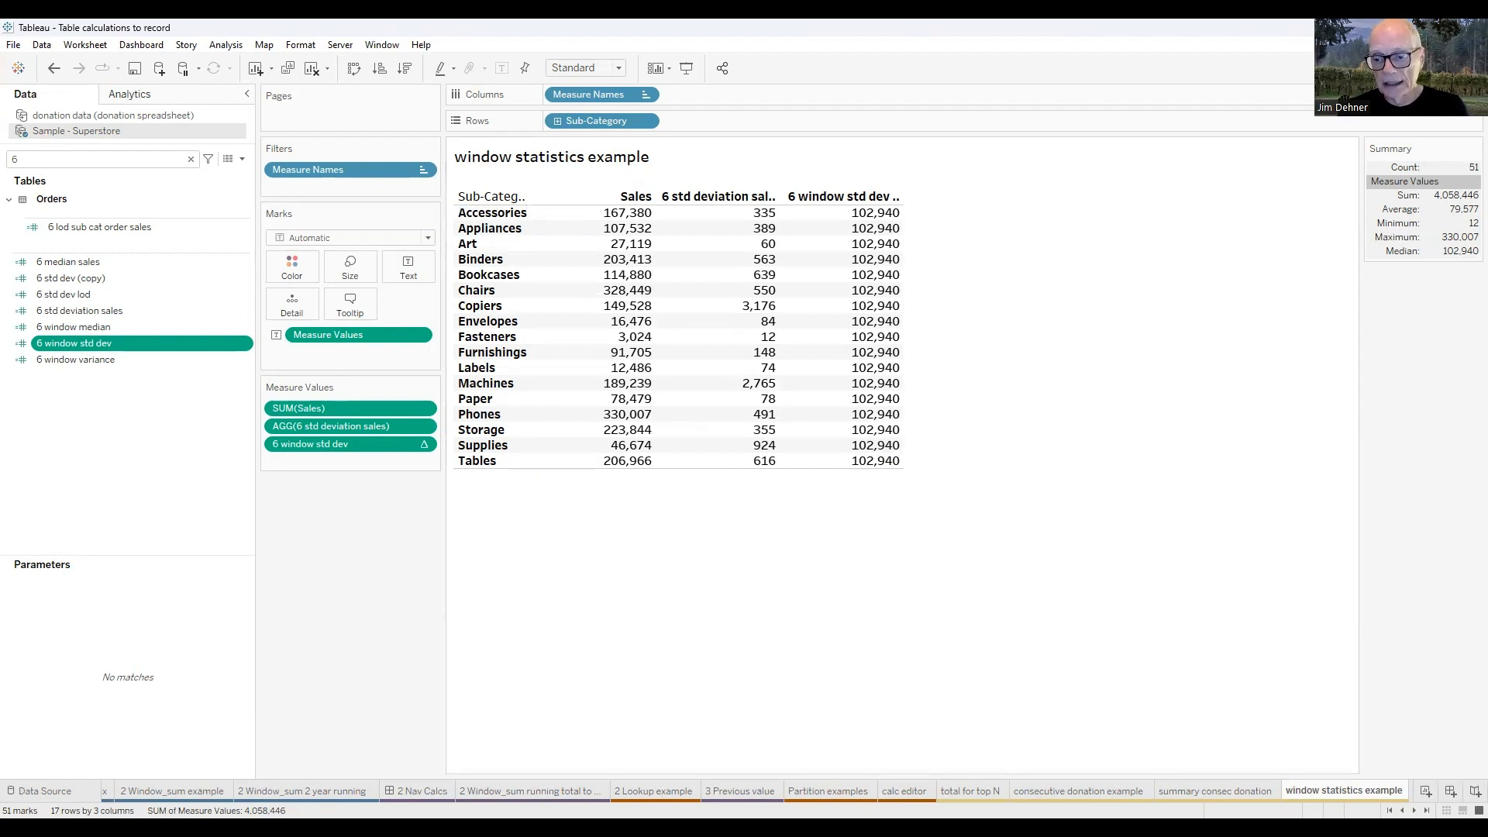
Switch to the Contact Info dashboard.
{"action": "left_click", "coordinate": [1415, 811]}
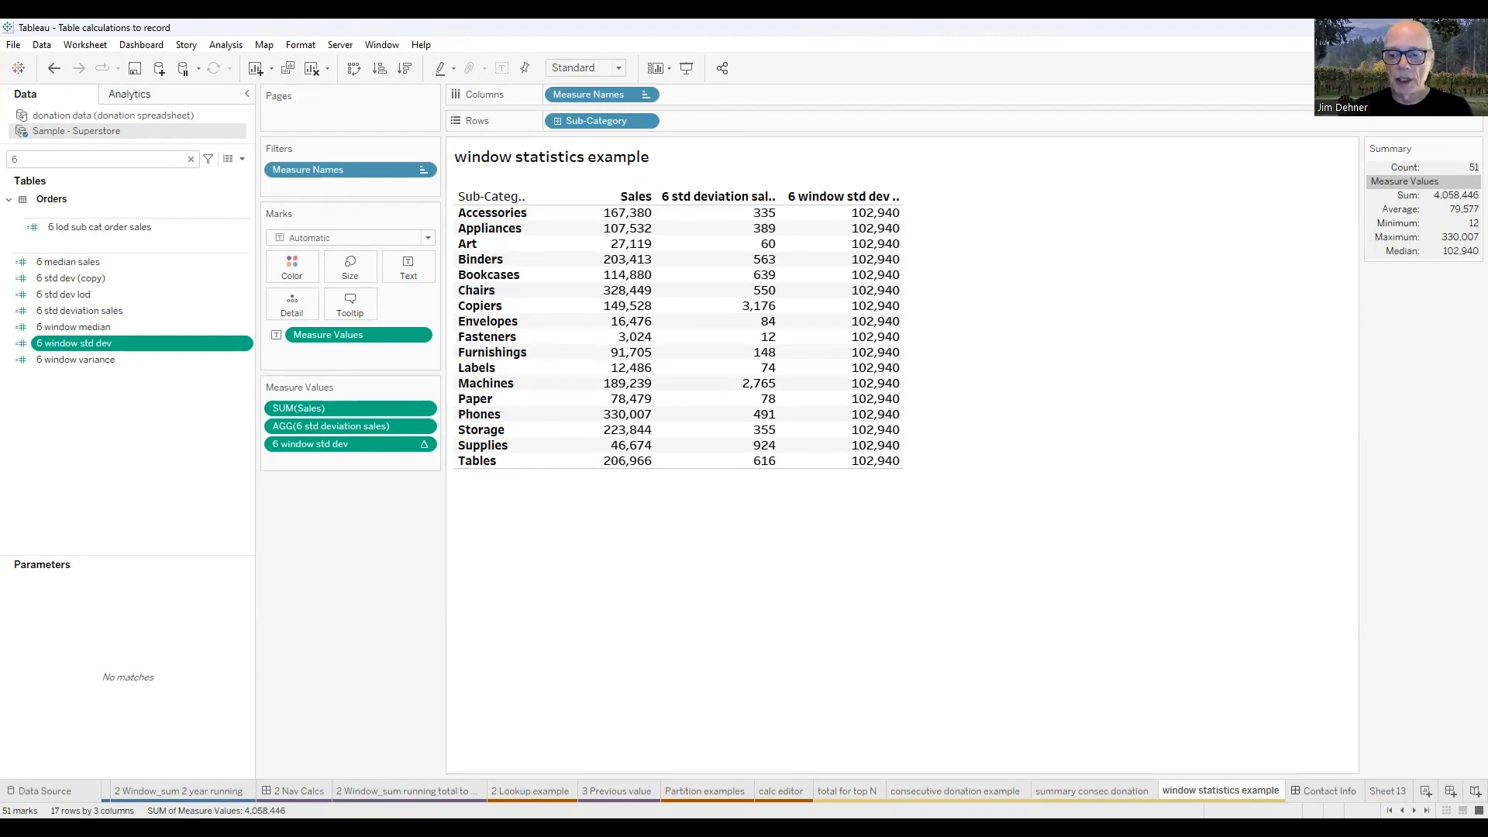
{"action": "left_click", "coordinate": [1329, 791]}
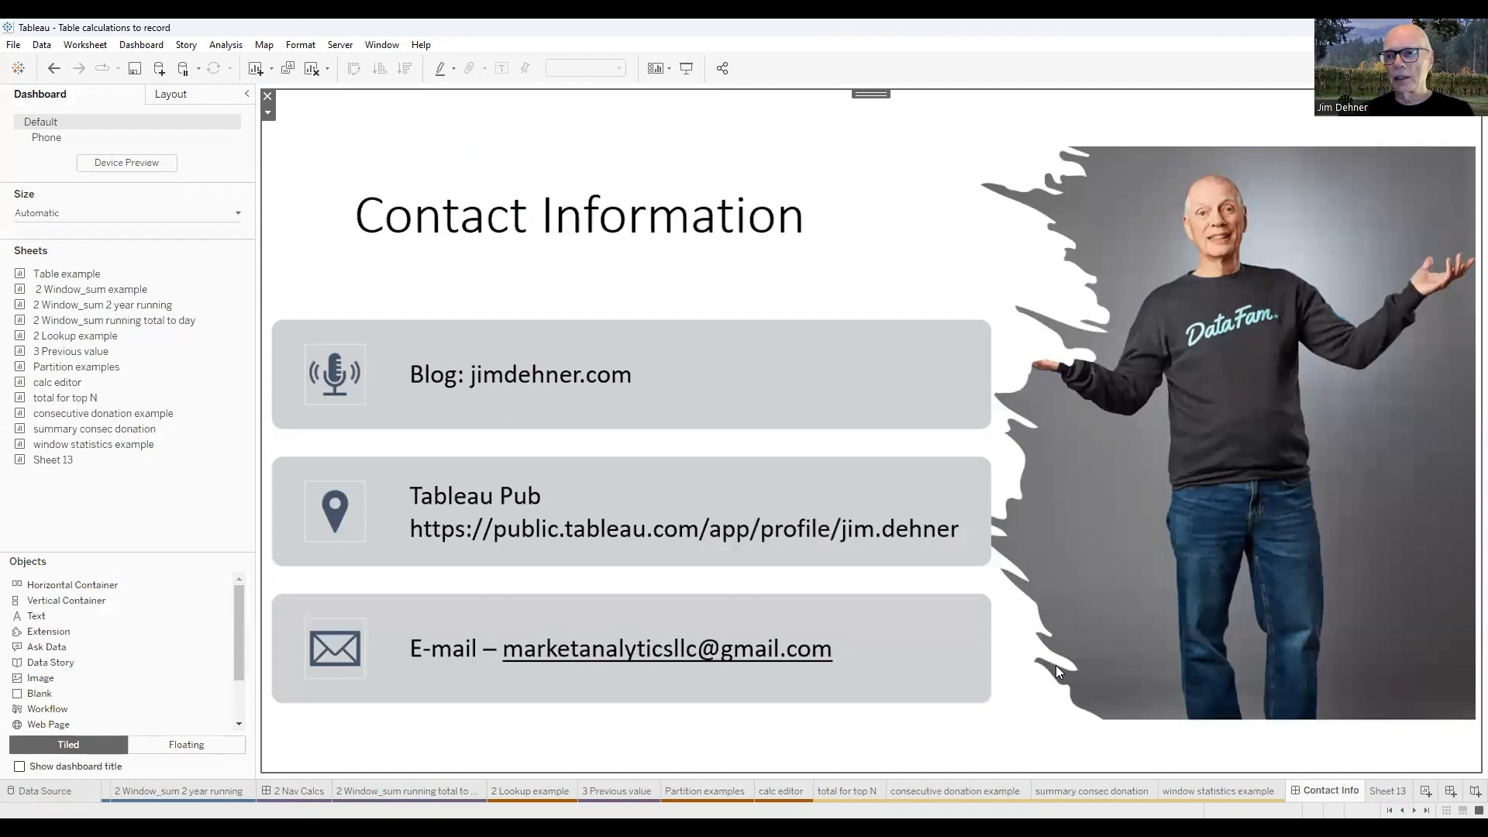